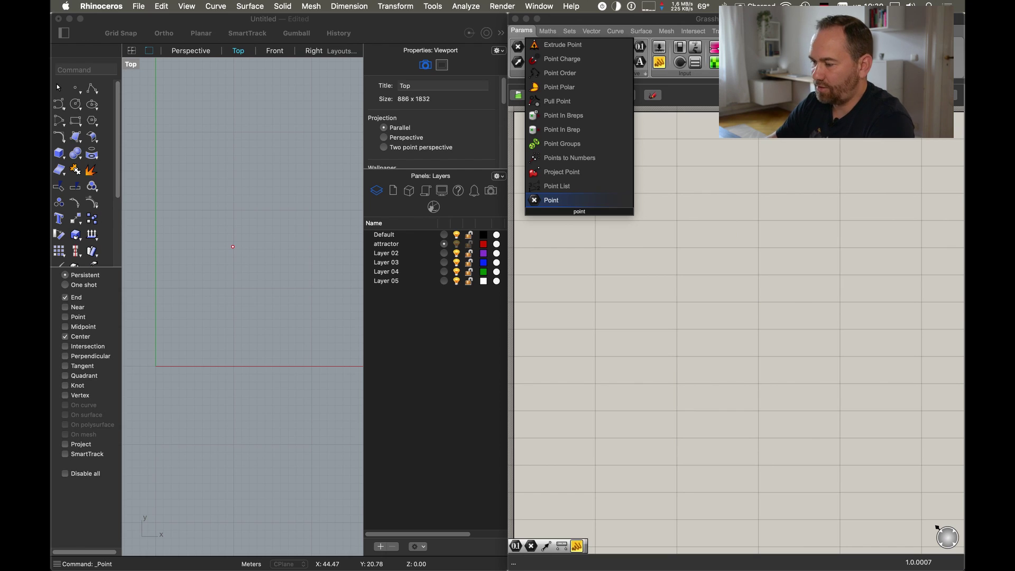
# Add a Point parameter to the Grasshopper canvas and reference the existing Rhino point in it
pyautogui.moveTo(571, 200); pyautogui.dragTo(607, 218)
pyautogui.rightClick(608, 218)
pyautogui.click(656, 368)
pyautogui.moveTo(275, 227); pyautogui.dragTo(238, 282)
pyautogui.rightClick(237, 277)
pyautogui.click(311, 239)
pyautogui.click(610, 220)
pyautogui.moveTo(610, 220); pyautogui.dragTo(631, 210)
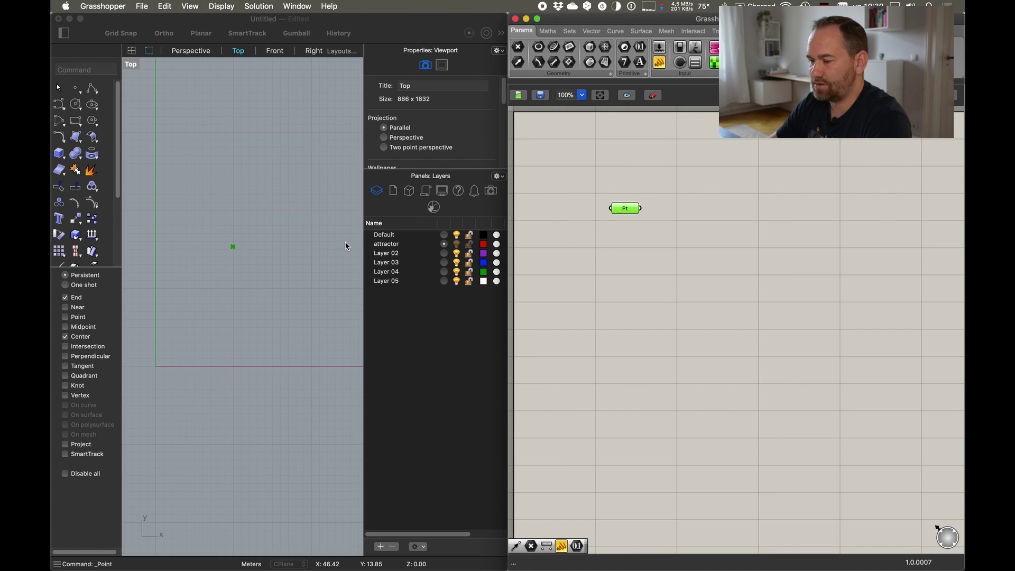
# Rename the Point parameter as attractor and adjust its place on the canvas
pyautogui.rightClick(628, 211)
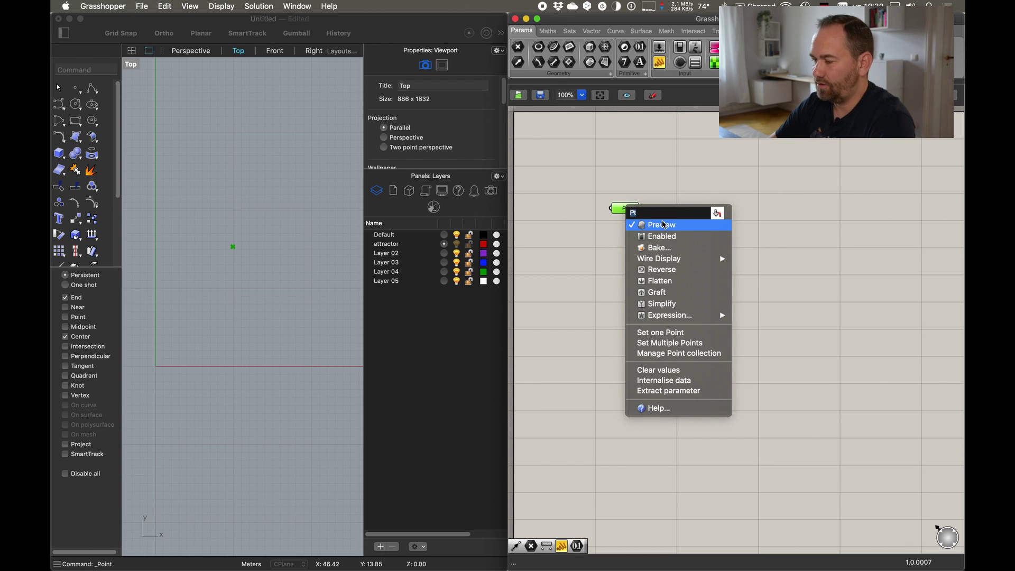
pyautogui.write('attractor')
pyautogui.press('Return')
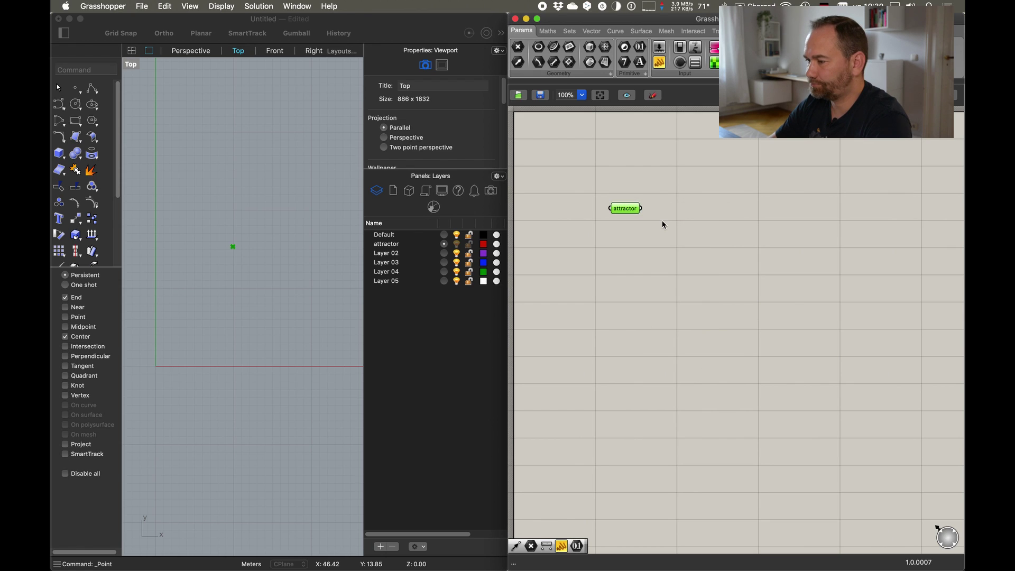
pyautogui.moveTo(626, 213); pyautogui.dragTo(629, 211)
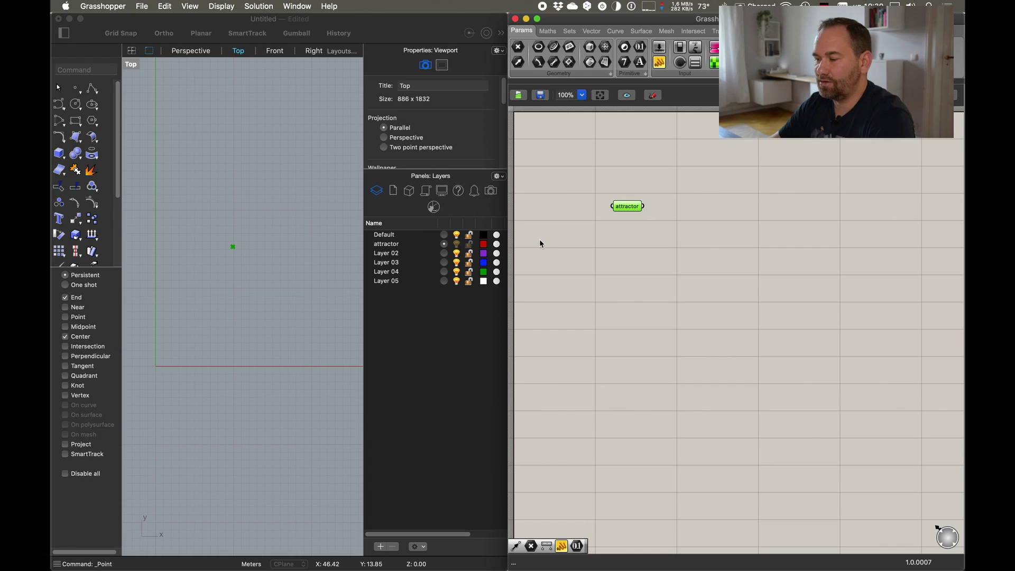
# Make Layer 02 the current Rhino layer and rename it as objects
pyautogui.click(390, 258)
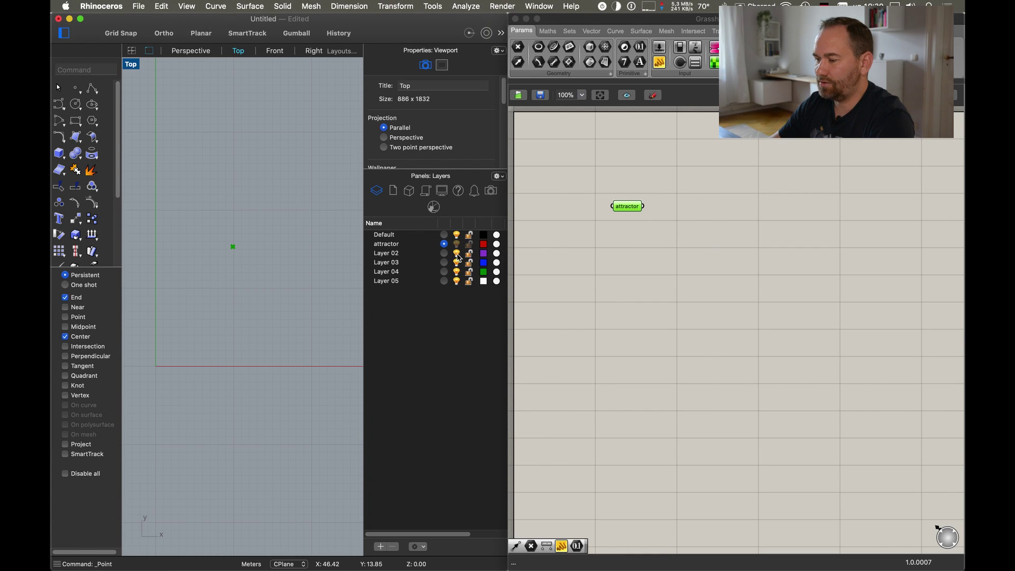
pyautogui.click(444, 254)
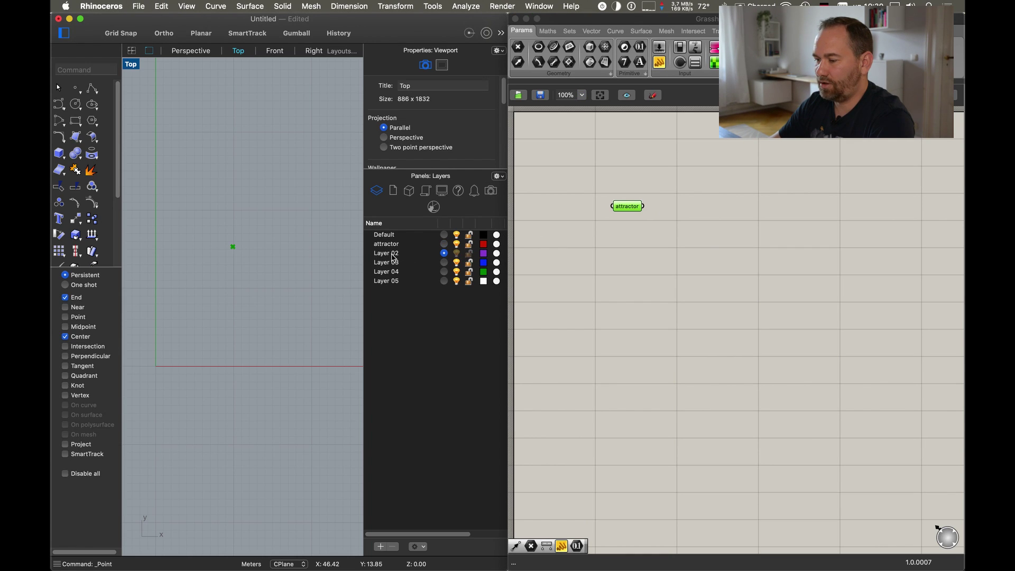
pyautogui.doubleClick(391, 254)
pyautogui.write('object')
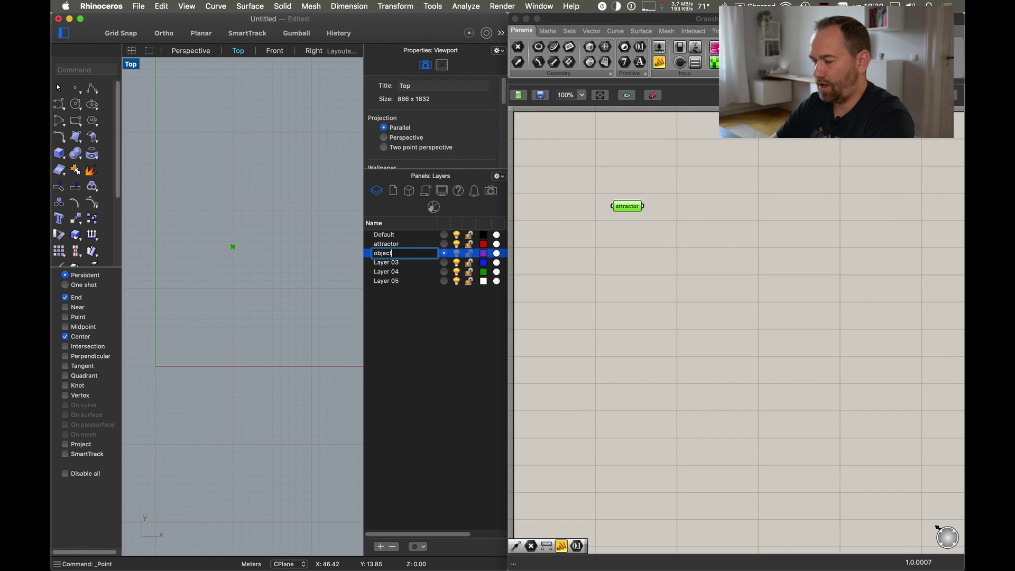
pyautogui.write('s')
pyautogui.press('Return')
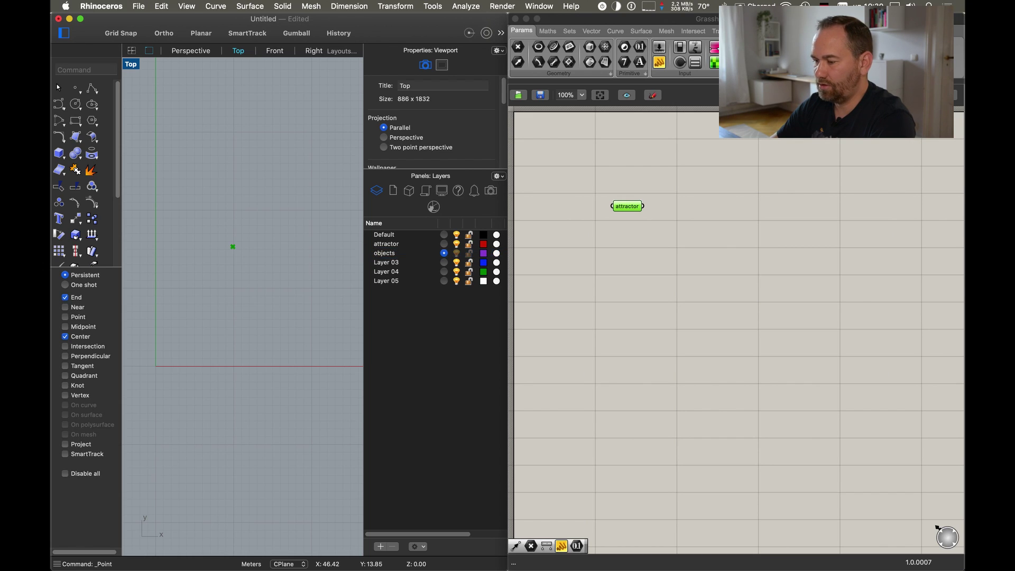
# Draw a point below and to the right of the attractor point, and reference it in a new Point parameter with Set Multiple Points
pyautogui.click(77, 88)
pyautogui.click(280, 276)
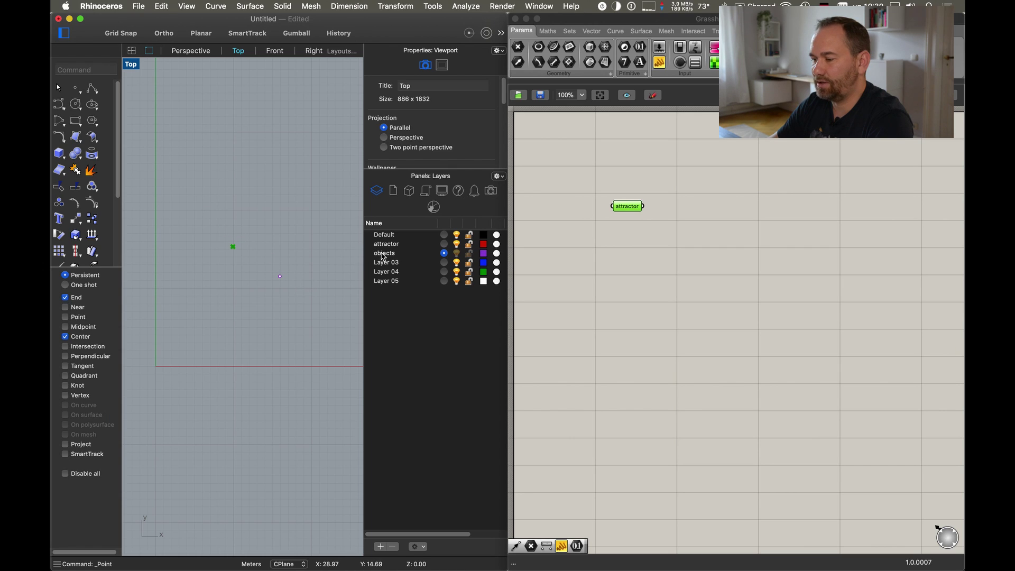
pyautogui.click(630, 265)
pyautogui.doubleClick(630, 265)
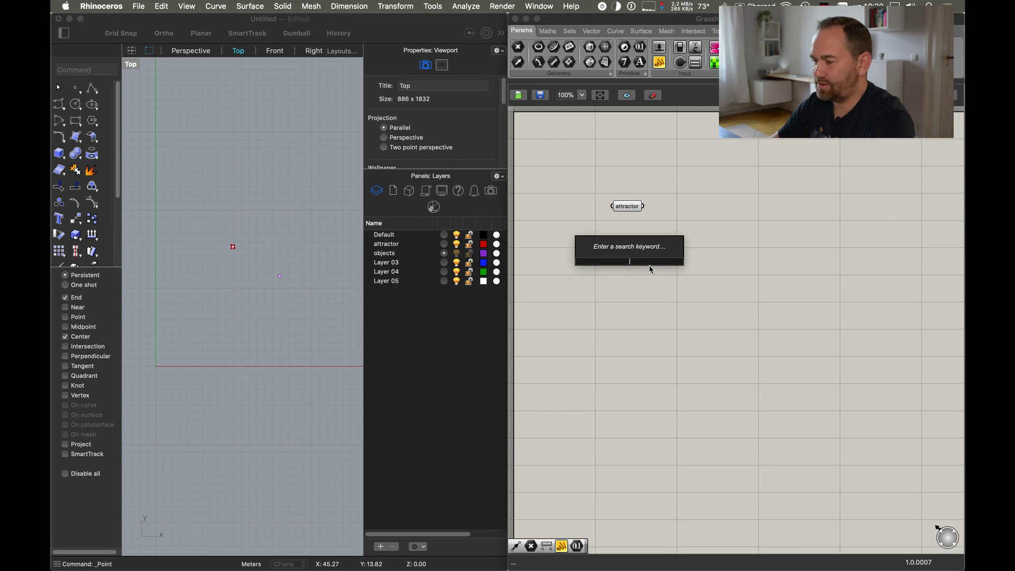
pyautogui.write('point')
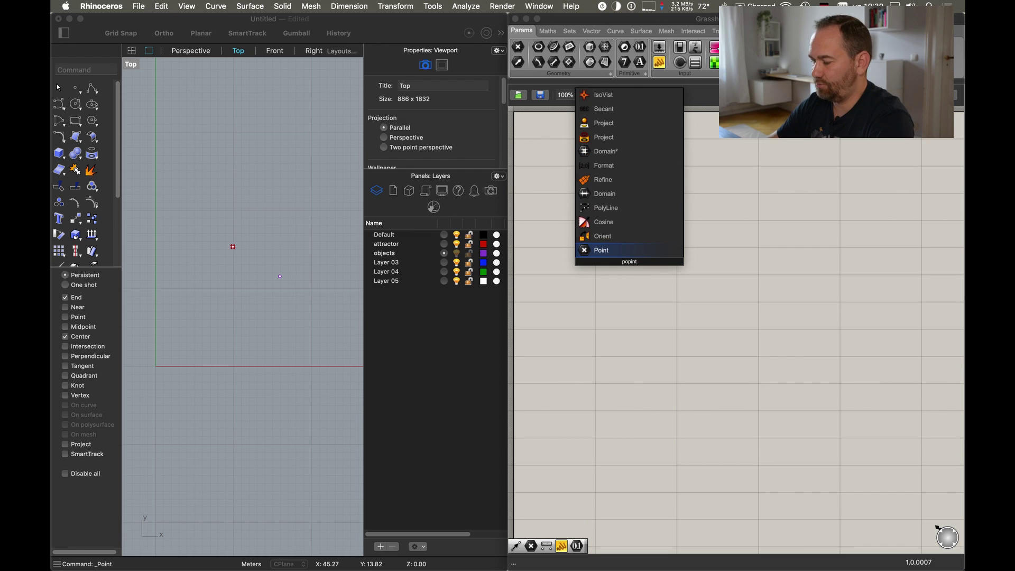
pyautogui.press('Return')
pyautogui.rightClick(631, 263)
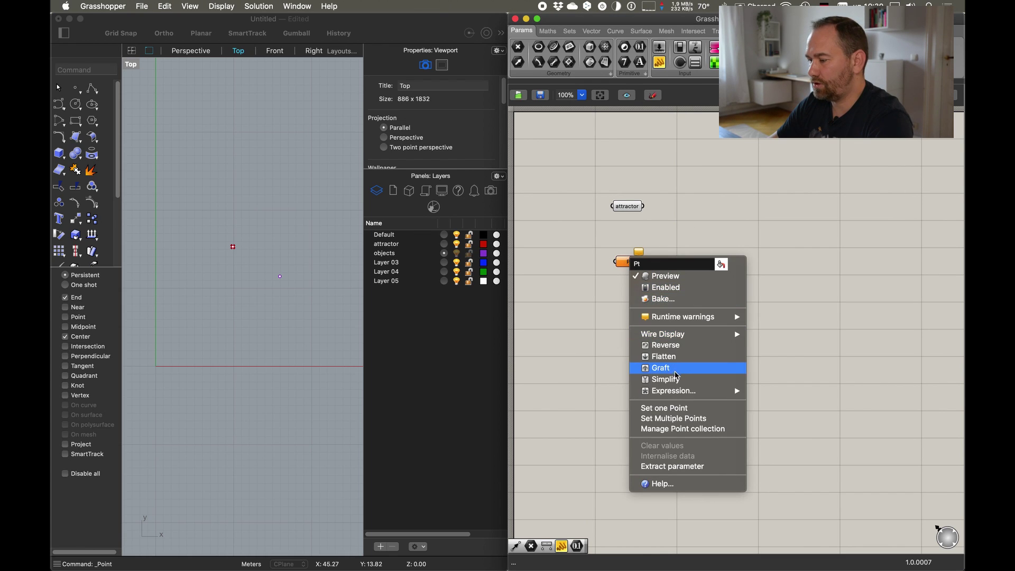
pyautogui.click(682, 419)
pyautogui.click(279, 276)
pyautogui.press('Return')
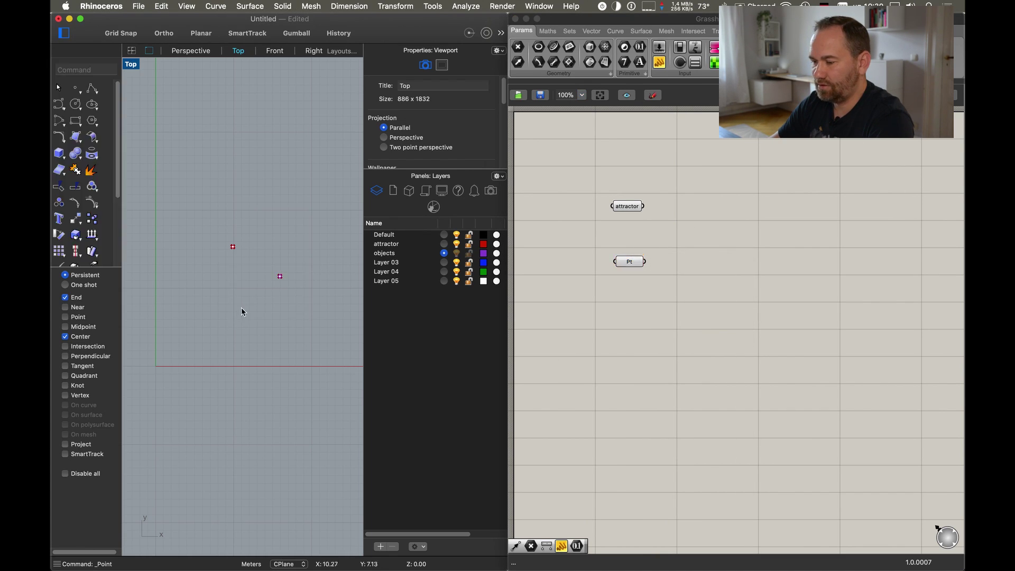
# Rename the second Point parameter as objects
pyautogui.click(629, 260)
pyautogui.rightClick(634, 259)
pyautogui.write('ob')
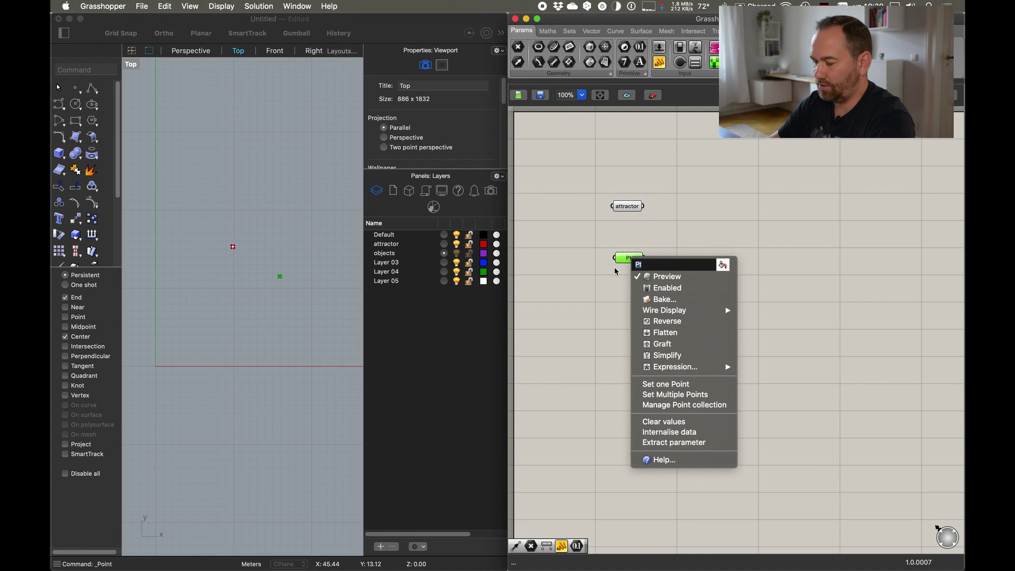
pyautogui.write('jects')
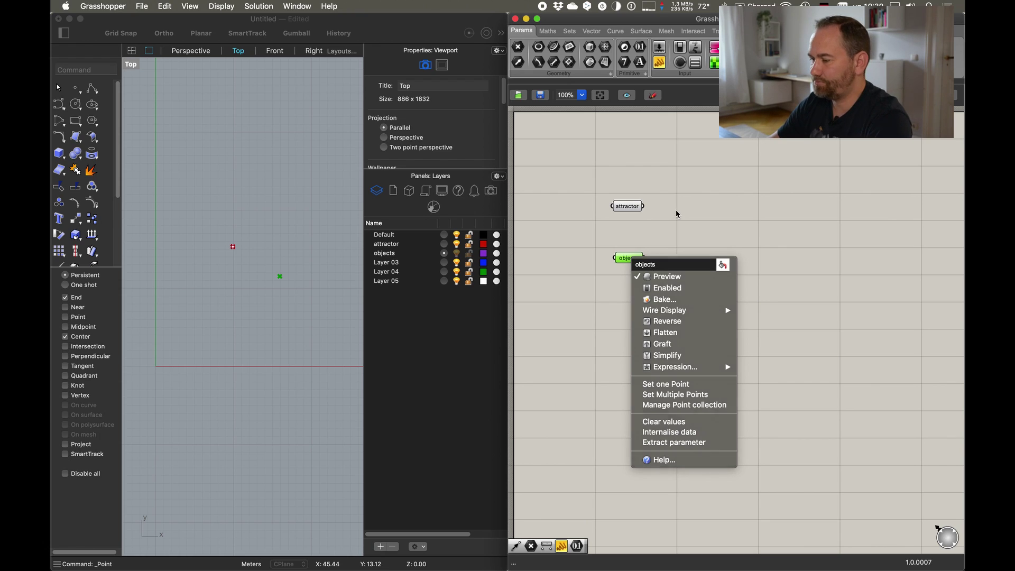
pyautogui.press('Return')
# Space the attractor and objects parameters further apart vertically, with objects below attractor
pyautogui.moveTo(633, 207); pyautogui.dragTo(634, 200)
pyautogui.moveTo(630, 270); pyautogui.dragTo(634, 268)
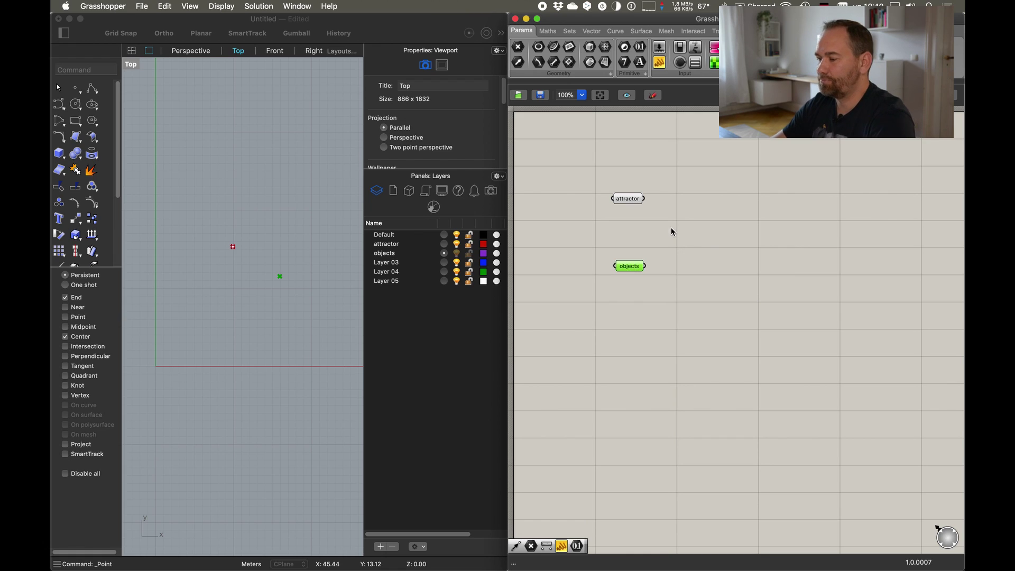
pyautogui.moveTo(635, 202); pyautogui.dragTo(635, 208)
pyautogui.moveTo(636, 272); pyautogui.dragTo(640, 289)
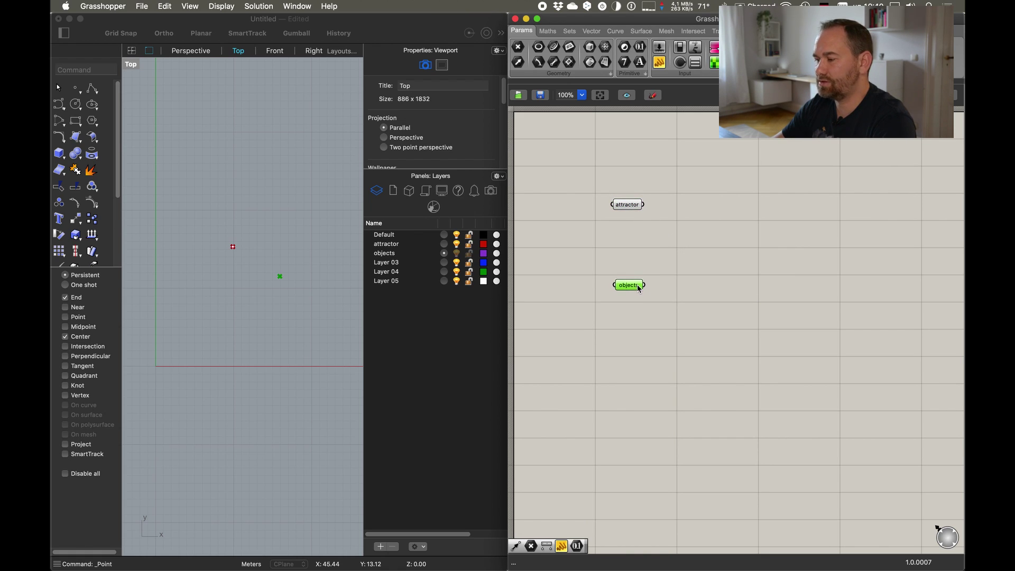
pyautogui.moveTo(629, 209); pyautogui.dragTo(633, 212)
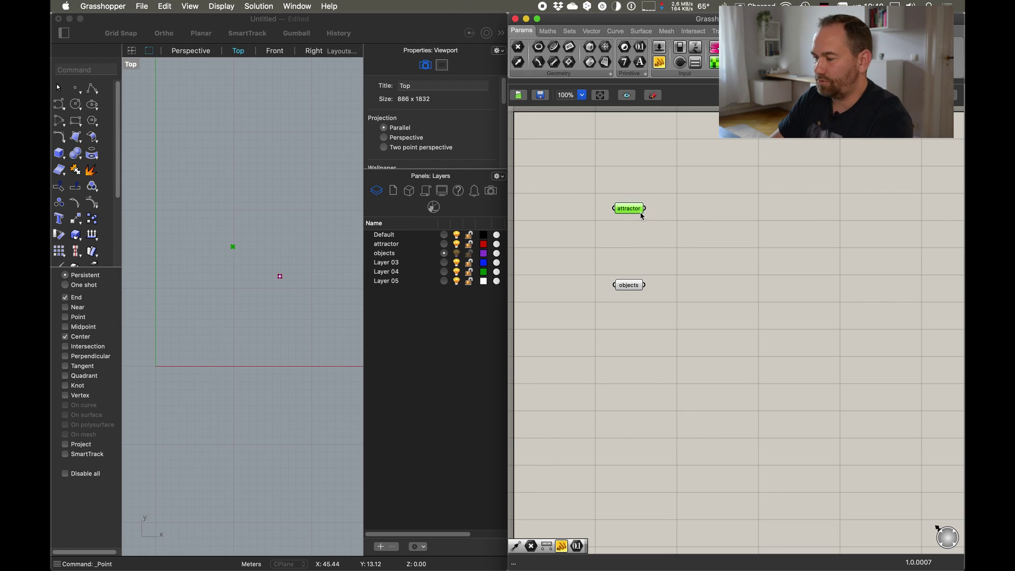
pyautogui.moveTo(630, 290); pyautogui.dragTo(632, 290)
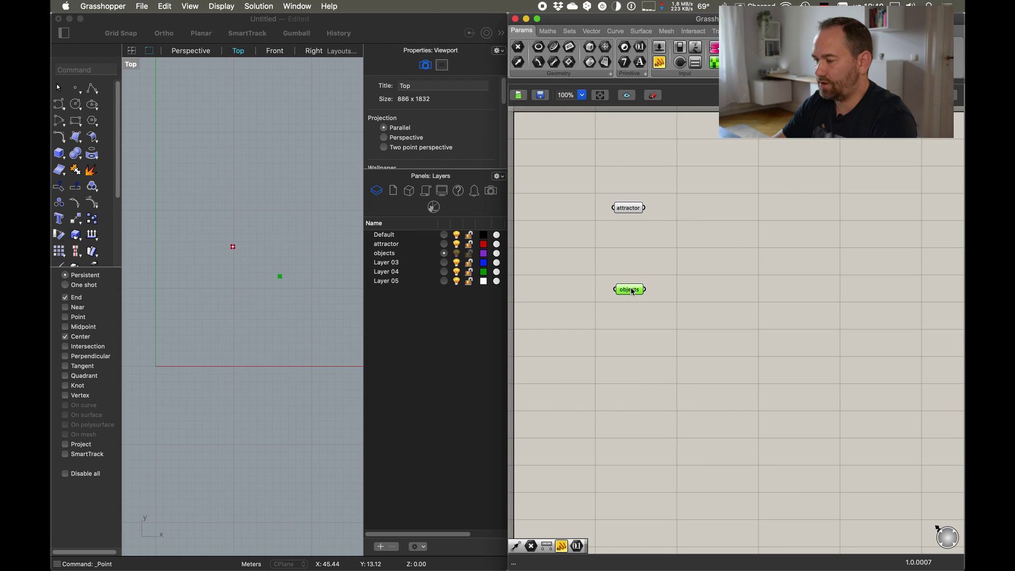
pyautogui.click(694, 265)
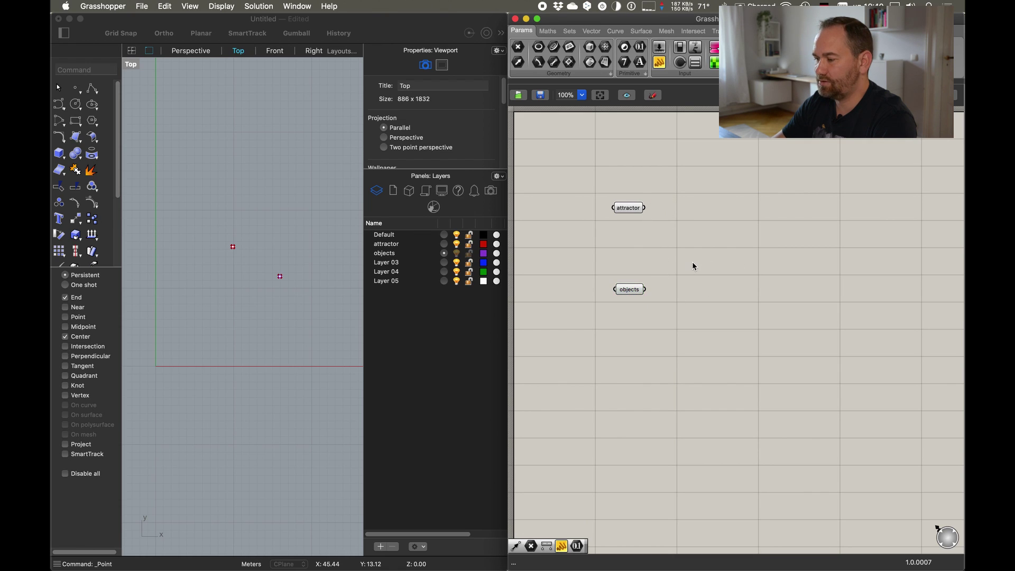
# Add a Vector 2Pt component to the right of the attractor and objects parameters, midway between them
pyautogui.doubleClick(730, 262)
pyautogui.write('v')
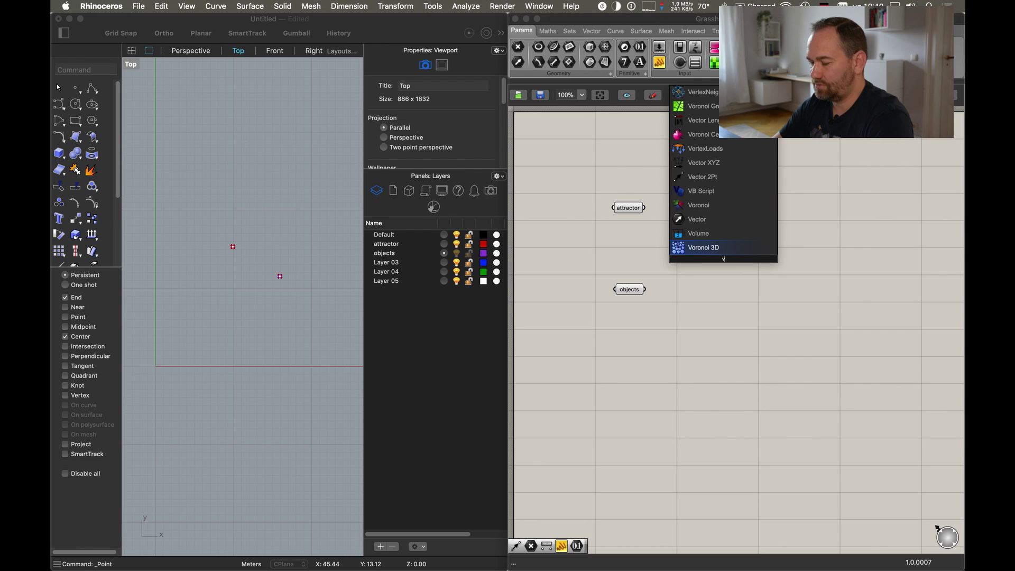
pyautogui.write('ector')
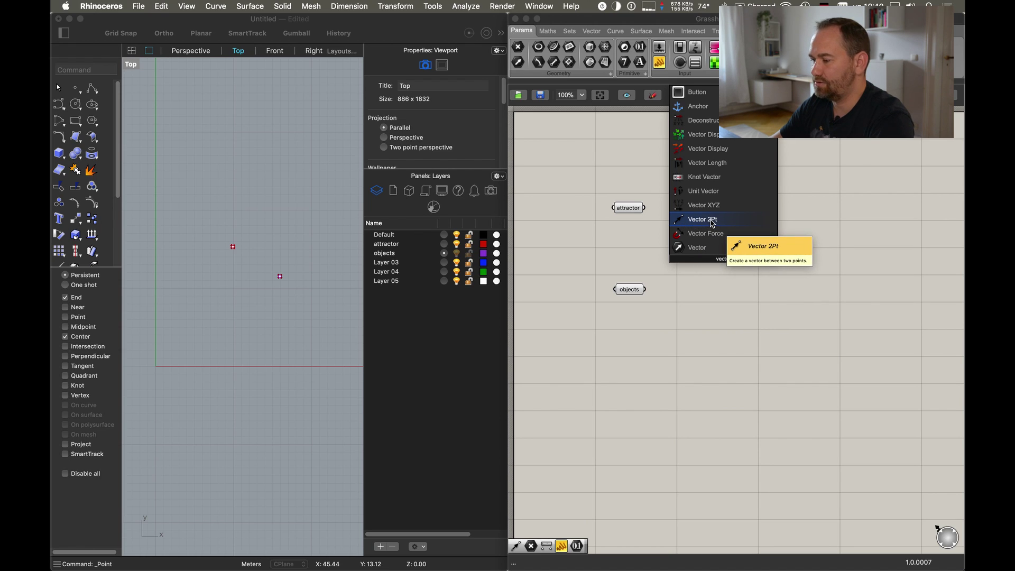
pyautogui.click(708, 219)
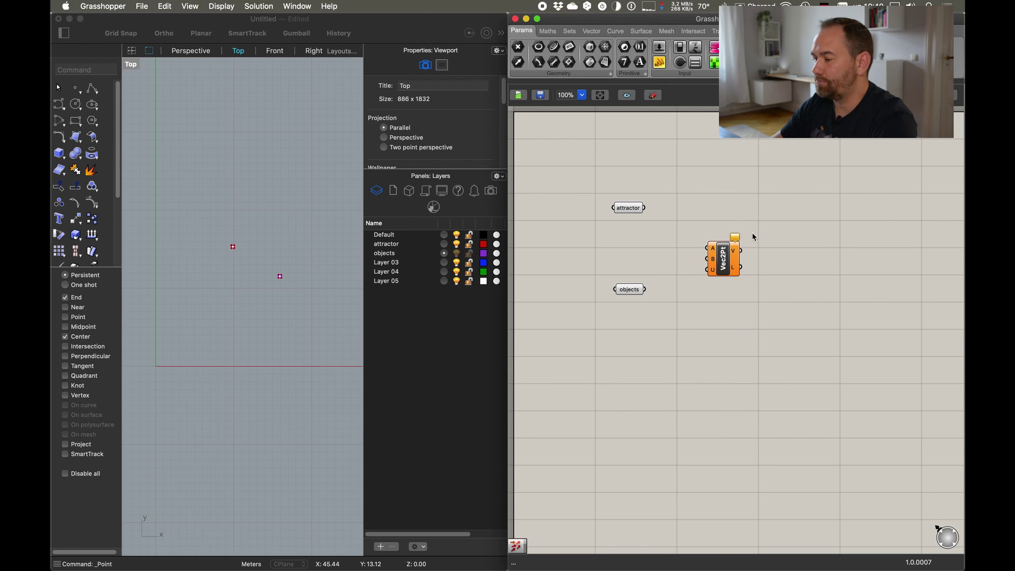
pyautogui.moveTo(723, 265); pyautogui.dragTo(728, 244)
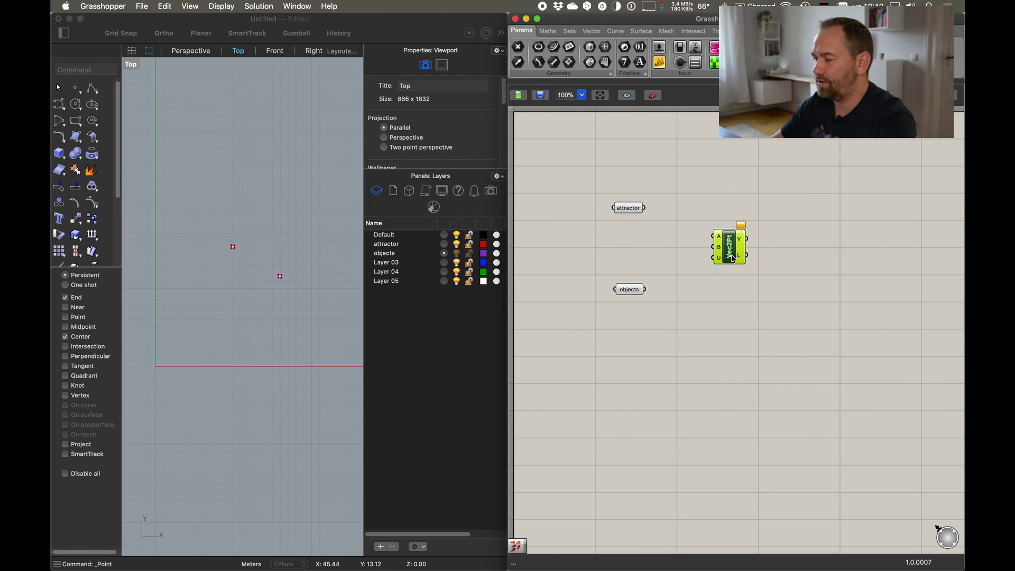
# Connect attractor to input A and objects to input B of Vec2Pt, and shift the component slightly down
pyautogui.moveTo(717, 237); pyautogui.dragTo(646, 207)
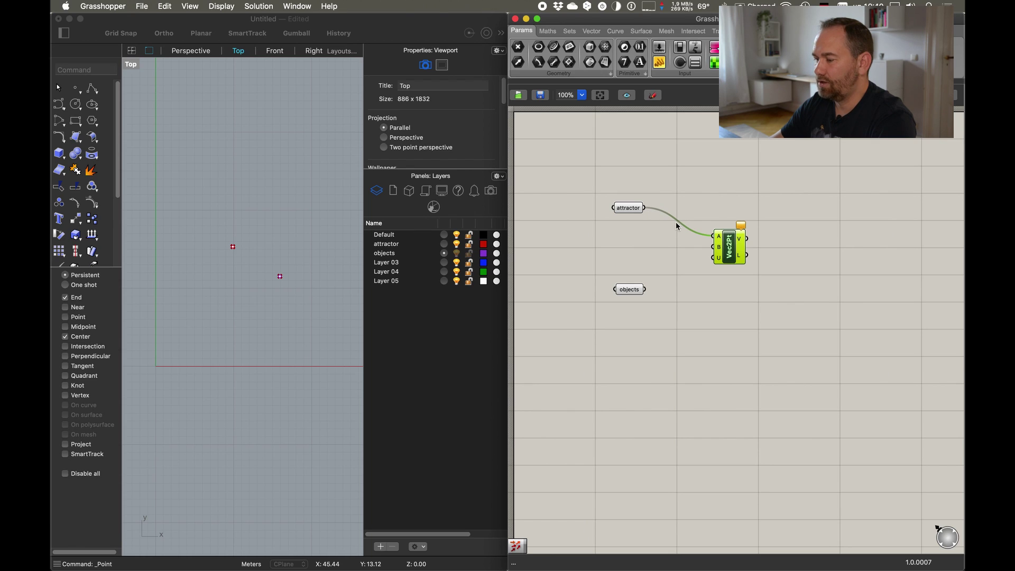
pyautogui.moveTo(718, 247); pyautogui.dragTo(646, 290)
pyautogui.click(634, 290)
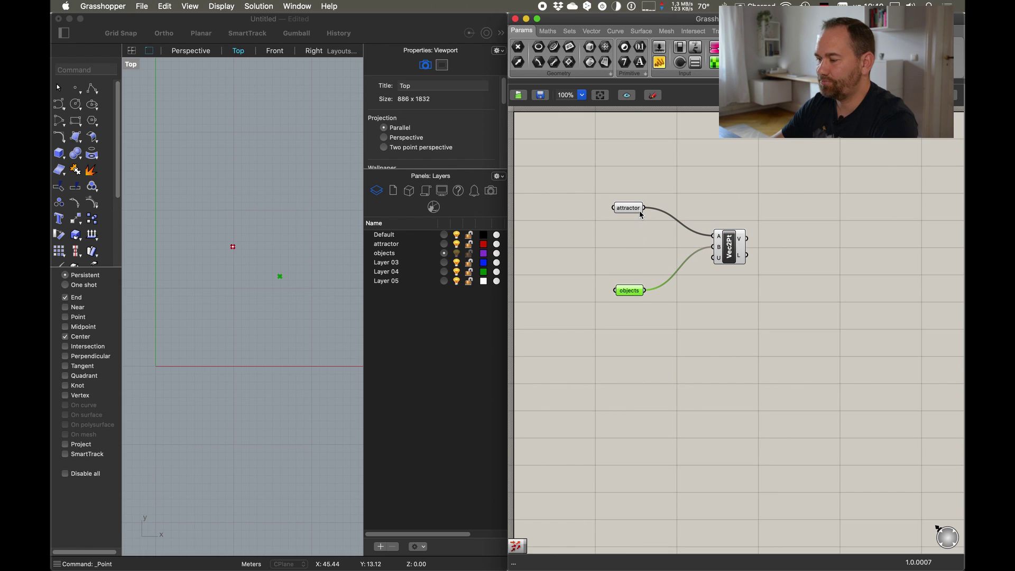
pyautogui.moveTo(641, 214)
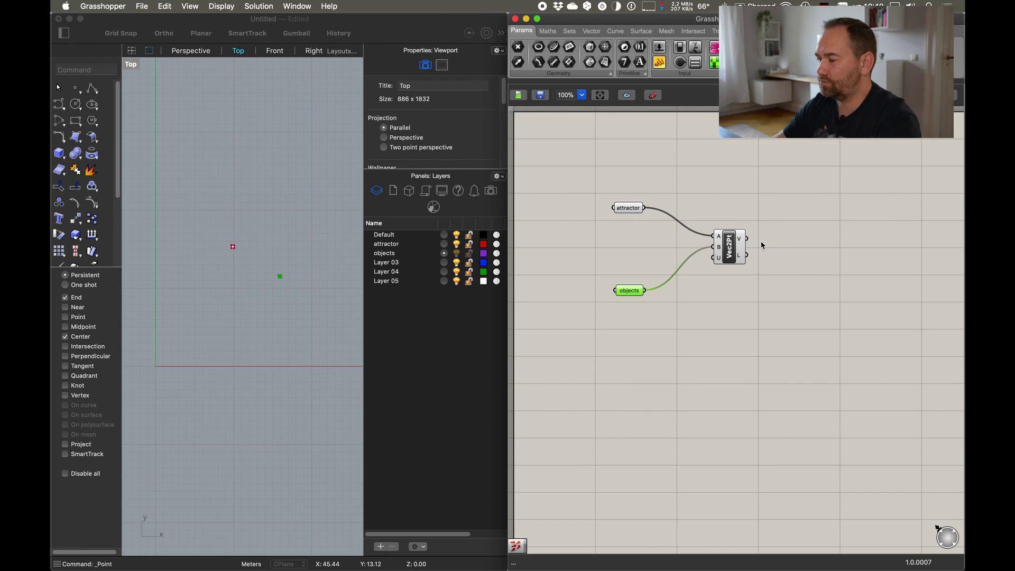
pyautogui.moveTo(739, 252); pyautogui.dragTo(737, 268)
# Add a Vector Display component to the upper right of Vec2Pt
pyautogui.doubleClick(821, 244)
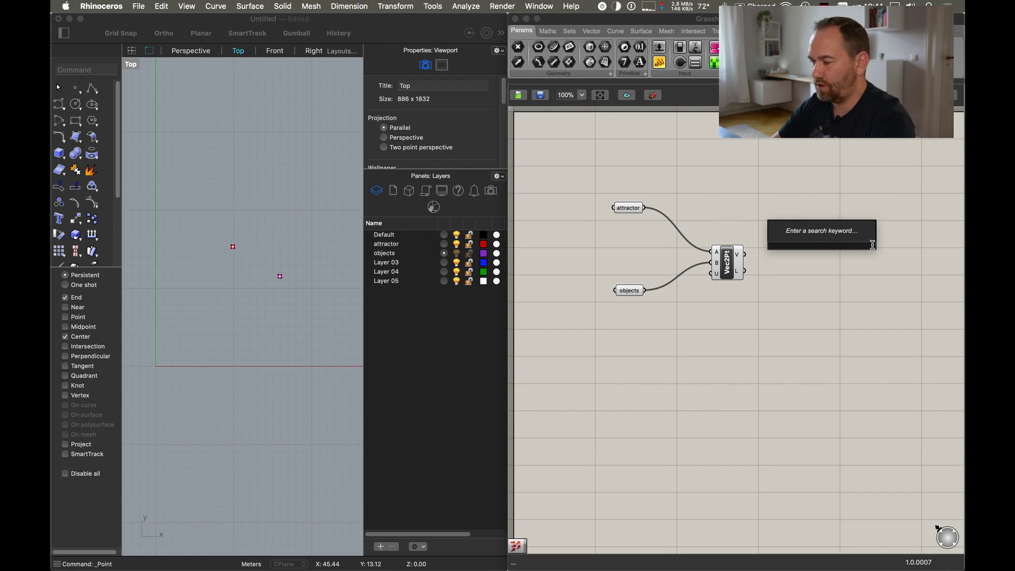
pyautogui.write('vector')
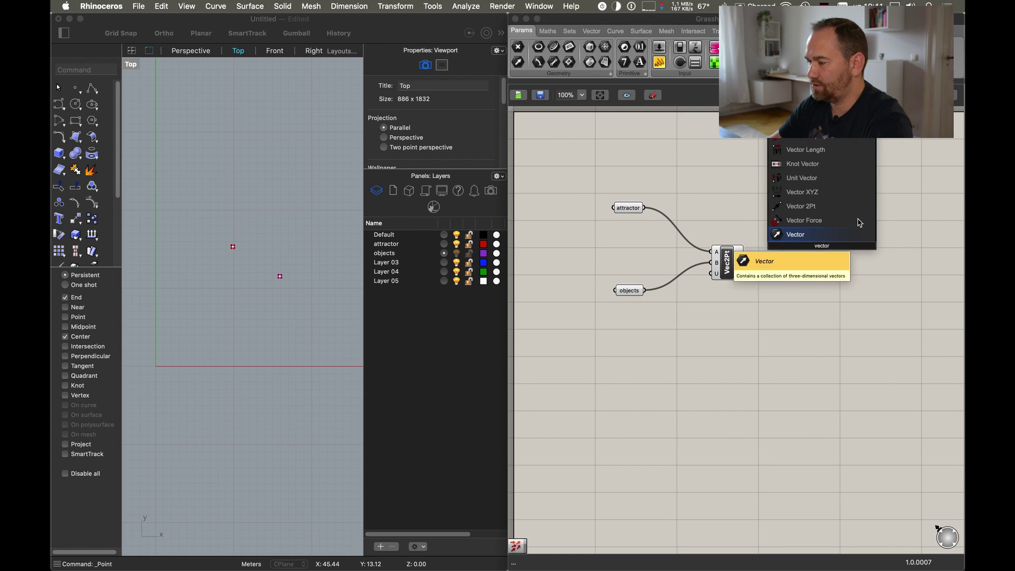
pyautogui.click(838, 158)
pyautogui.moveTo(819, 244); pyautogui.dragTo(808, 224)
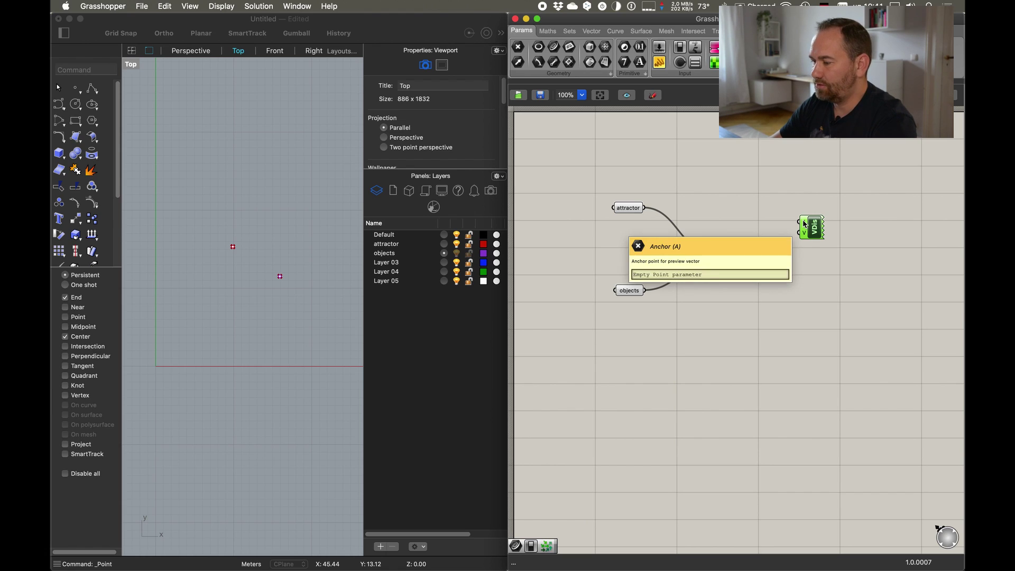
# Connect attractor to the Vector Display's anchor input and the Vec2Pt vector output V to its vector input
pyautogui.moveTo(805, 225); pyautogui.dragTo(644, 207)
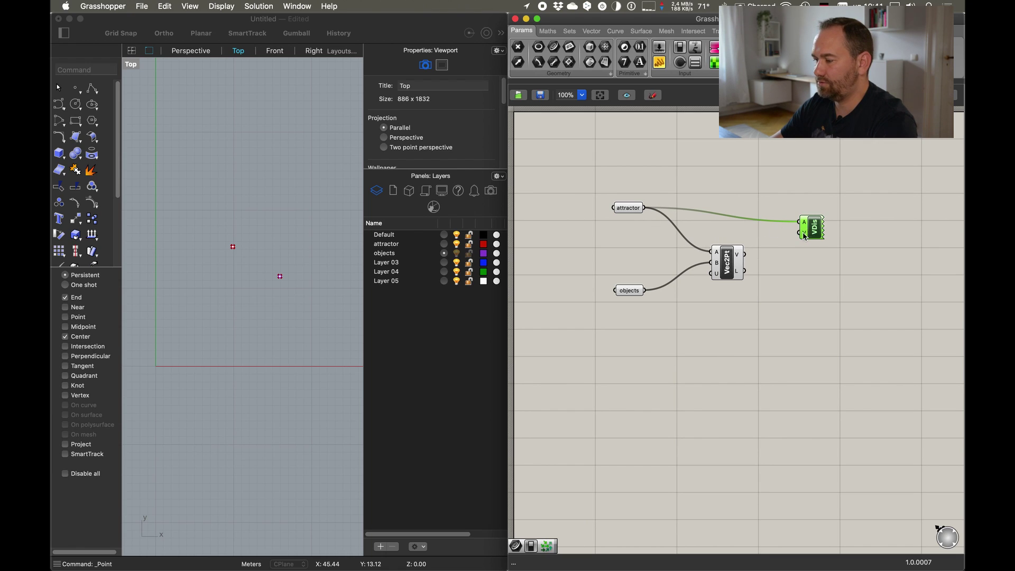
pyautogui.moveTo(801, 234); pyautogui.dragTo(755, 259)
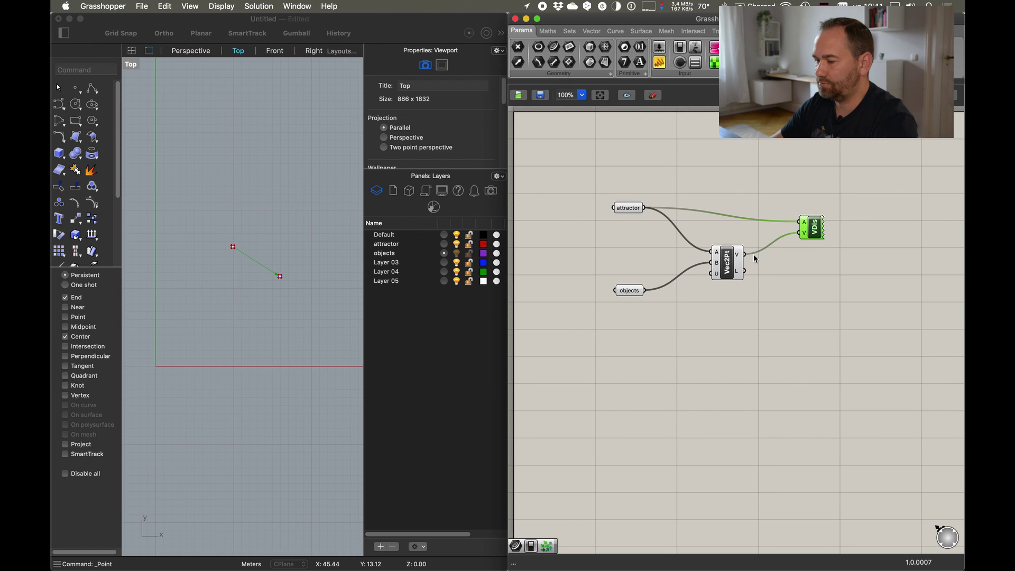
pyautogui.click(766, 274)
pyautogui.scroll(5, 264, 280)
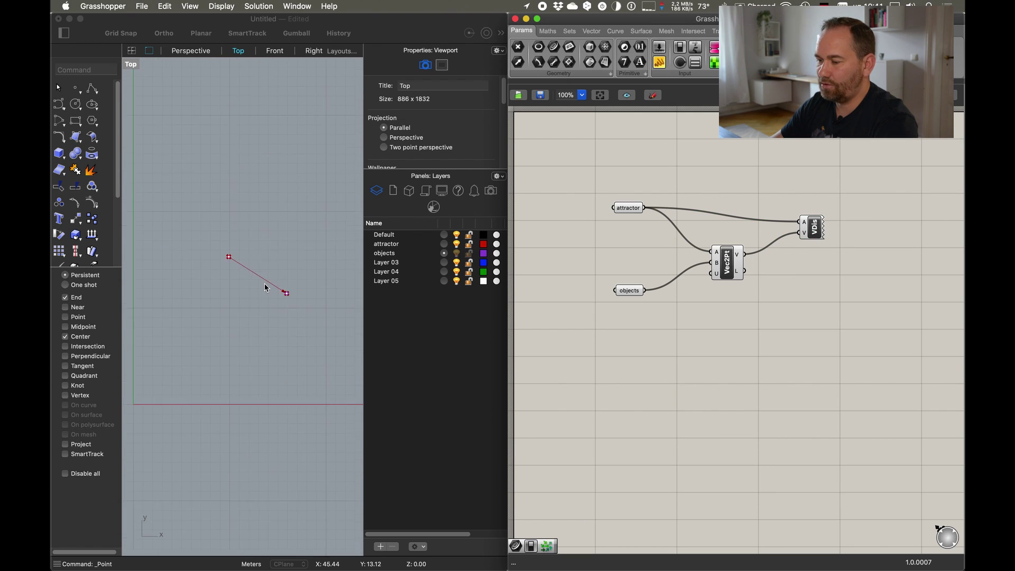
pyautogui.scroll(3, 266, 288)
pyautogui.scroll(-2, 266, 288)
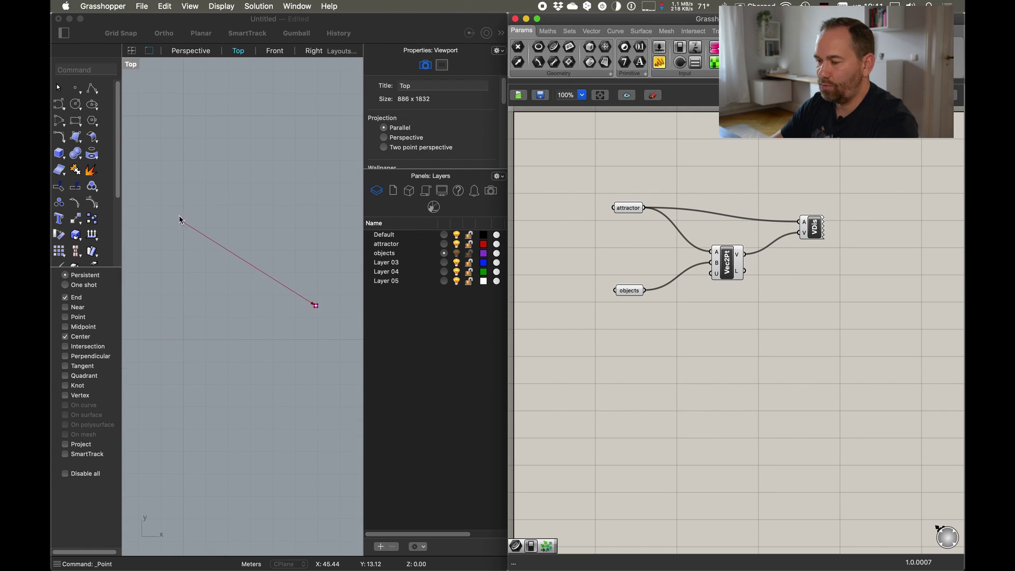
pyautogui.scroll(2, 315, 304)
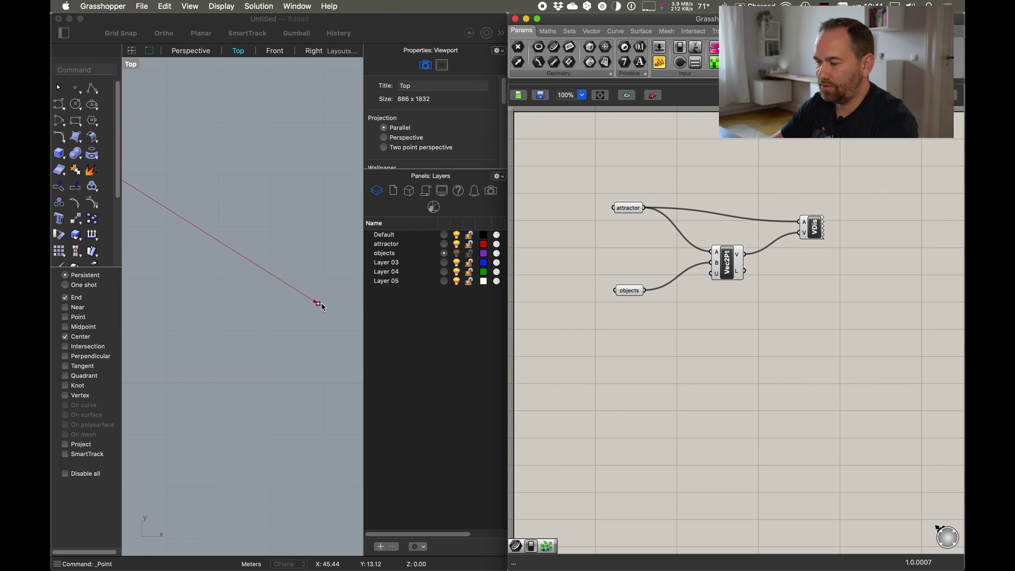
# Move the Vector Display component slightly down and the objects parameter up closer to the attractor parameter
pyautogui.scroll(-3, 318, 306)
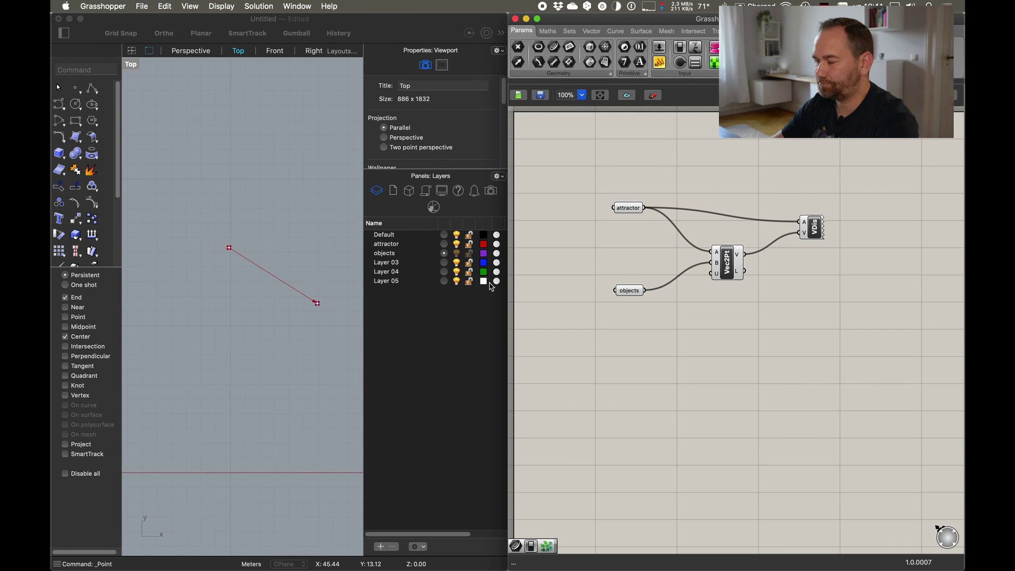
pyautogui.moveTo(814, 231); pyautogui.dragTo(811, 233)
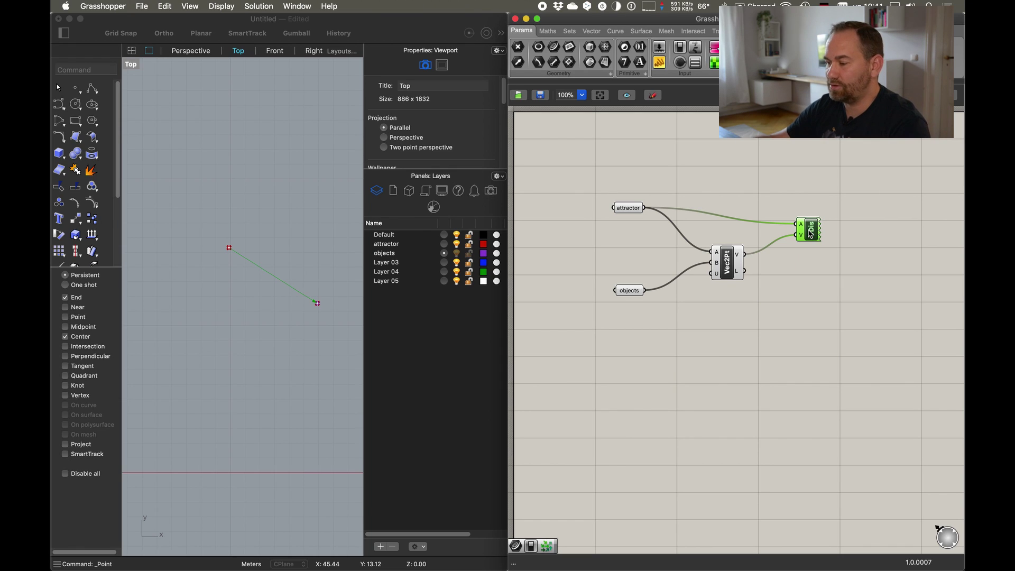
pyautogui.click(635, 292)
pyautogui.moveTo(635, 293); pyautogui.dragTo(634, 261)
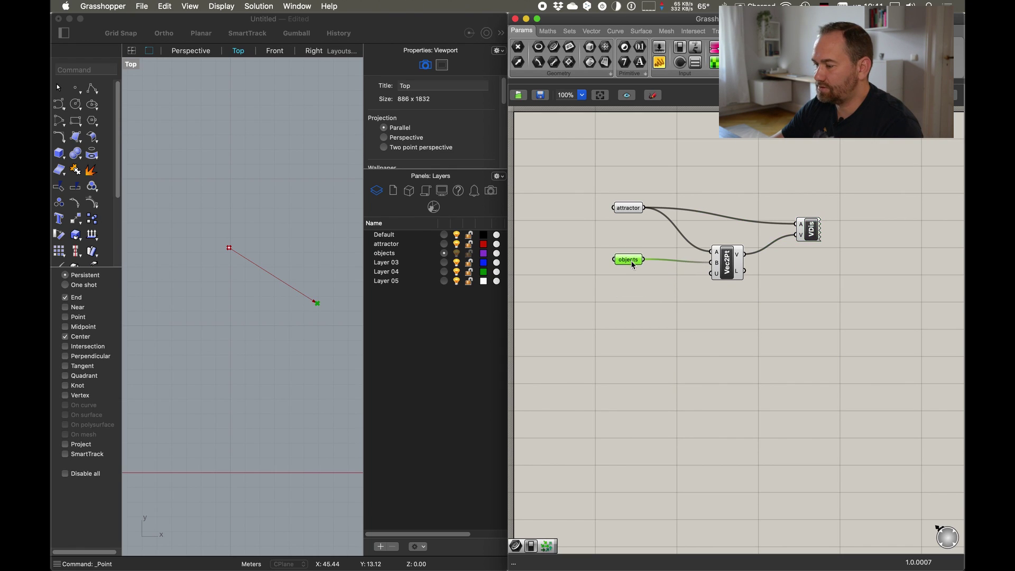
# Add a Boolean Toggle below the objects parameter and connect it to the Unitize input U of Vec2Pt
pyautogui.moveTo(719, 277)
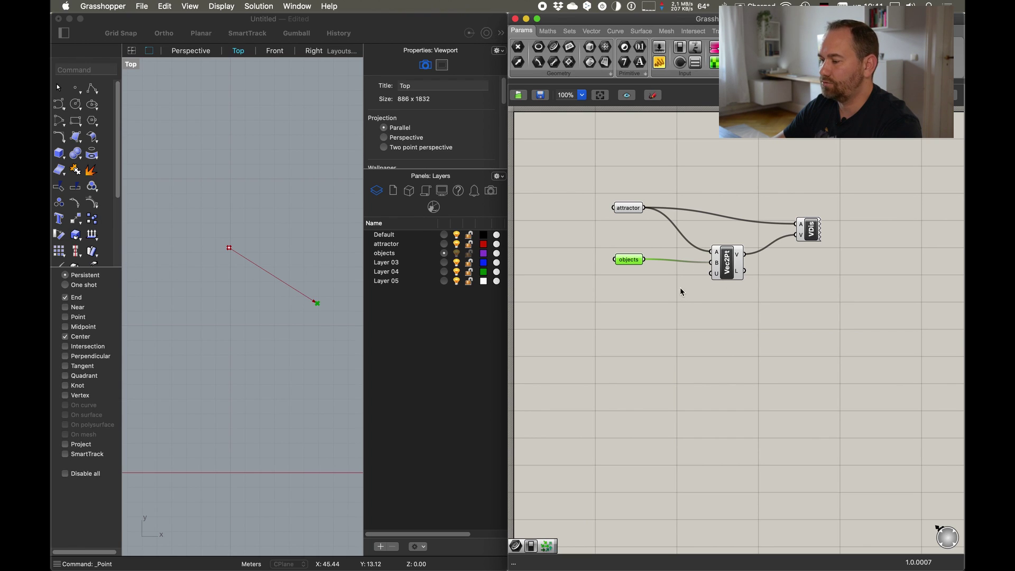
pyautogui.rightClick(718, 276)
pyautogui.press('Escape')
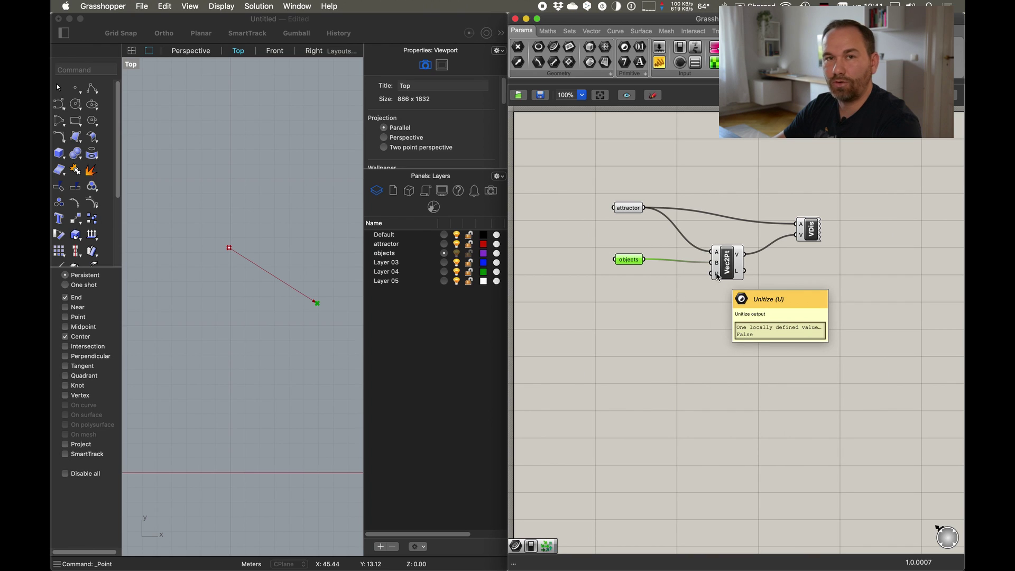
pyautogui.doubleClick(653, 293)
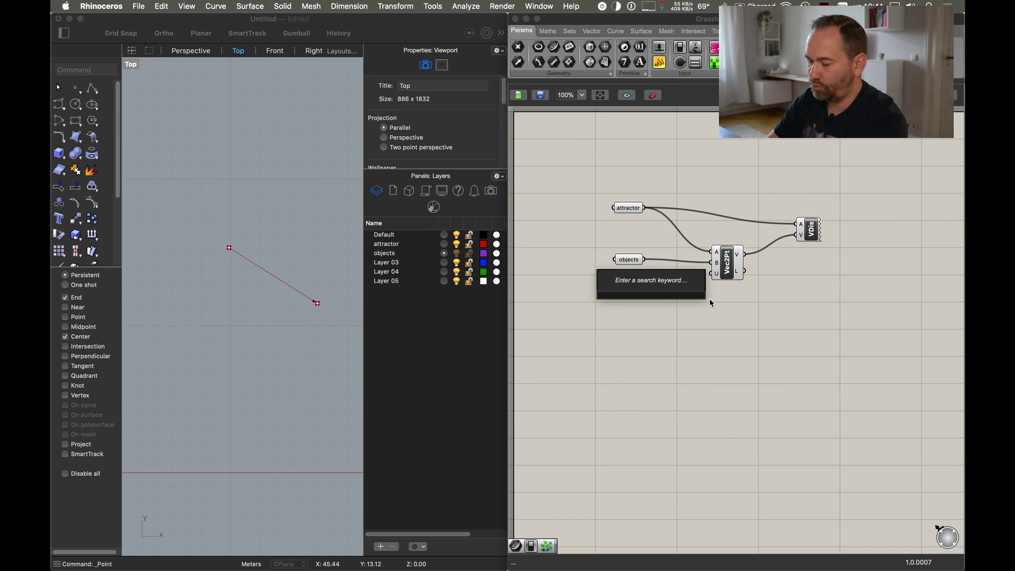
pyautogui.write('togg')
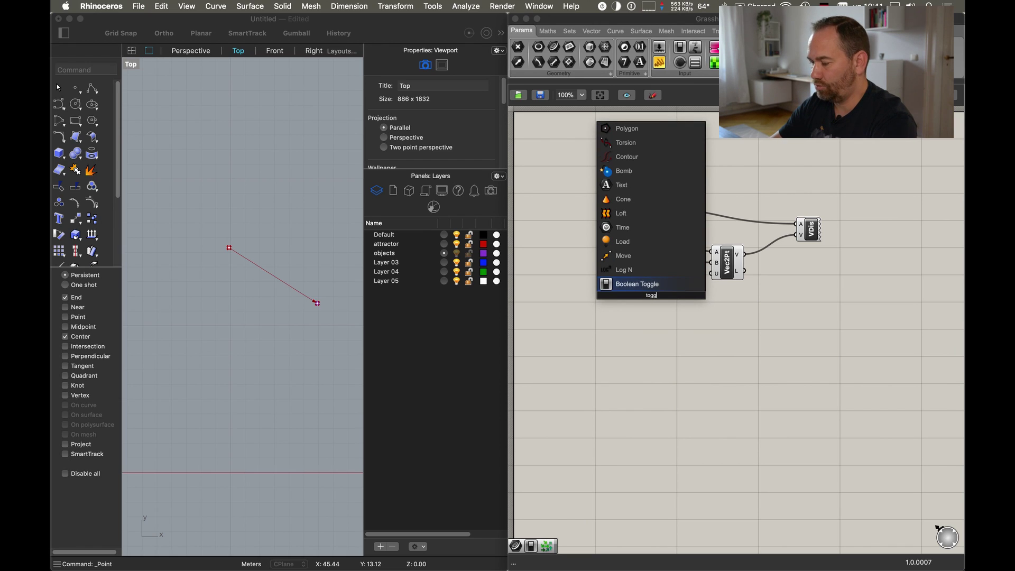
pyautogui.press('Return')
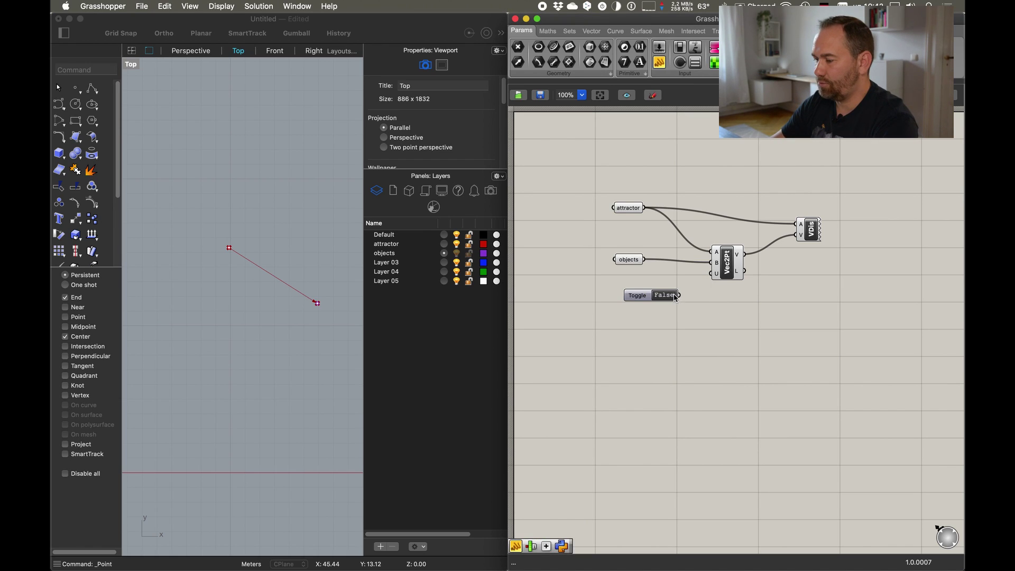
pyautogui.moveTo(680, 298); pyautogui.dragTo(711, 274)
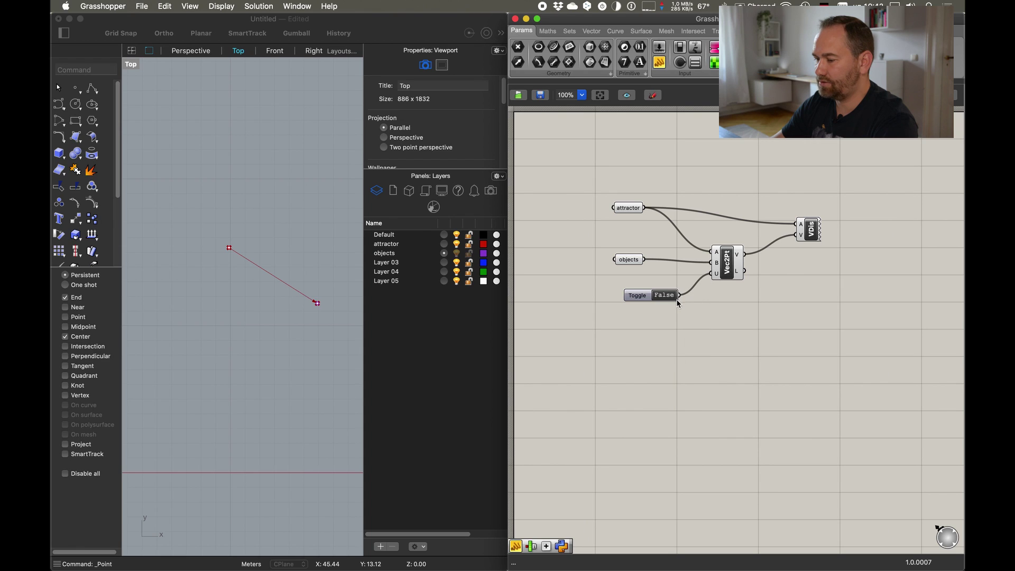
# Switch the toggle to True, inspect the unitized vector in the Top viewport, and return the toggle to False
pyautogui.doubleClick(670, 296)
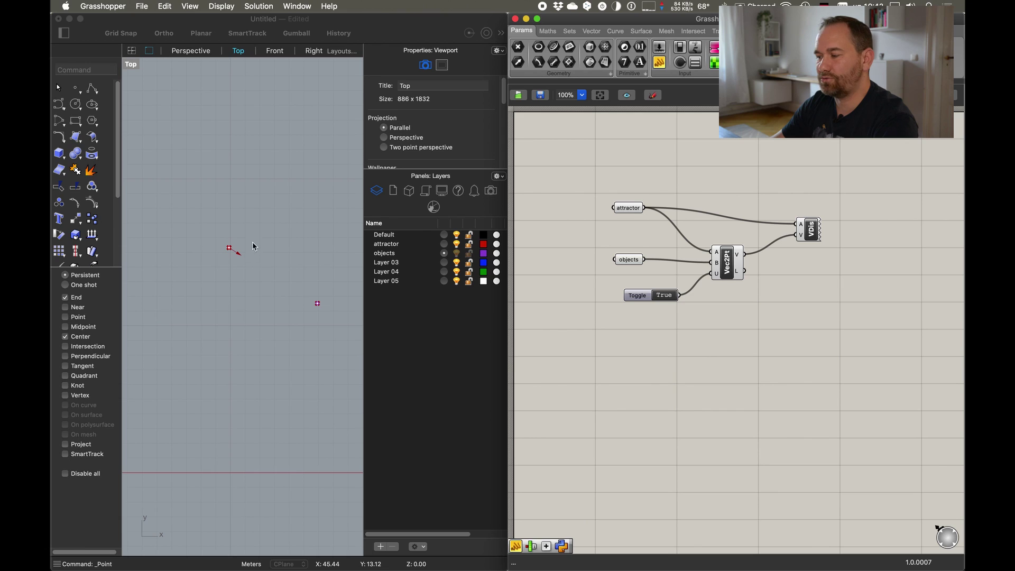
pyautogui.scroll(3, 236, 247)
pyautogui.scroll(-3, 243, 285)
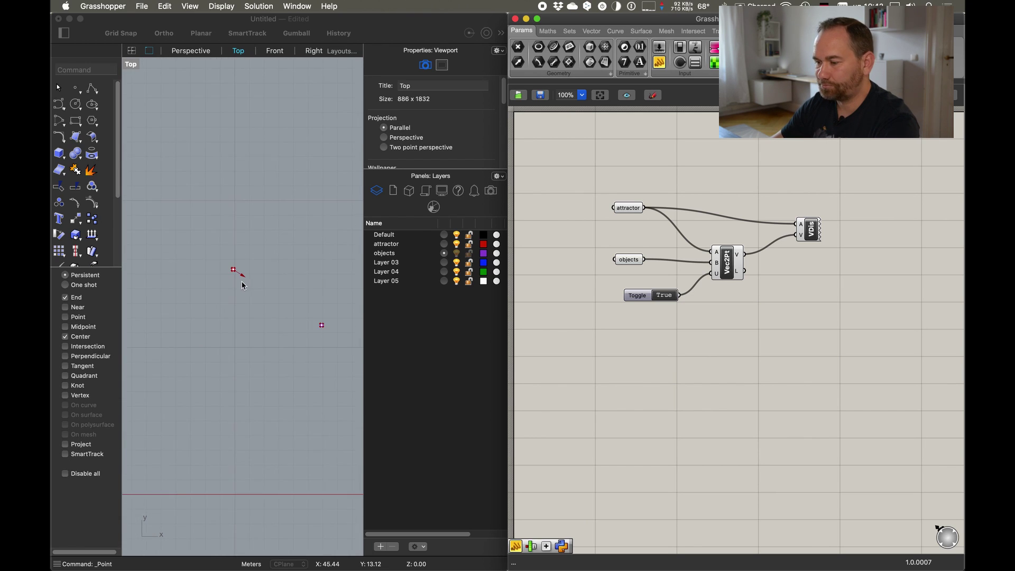
pyautogui.click(665, 295)
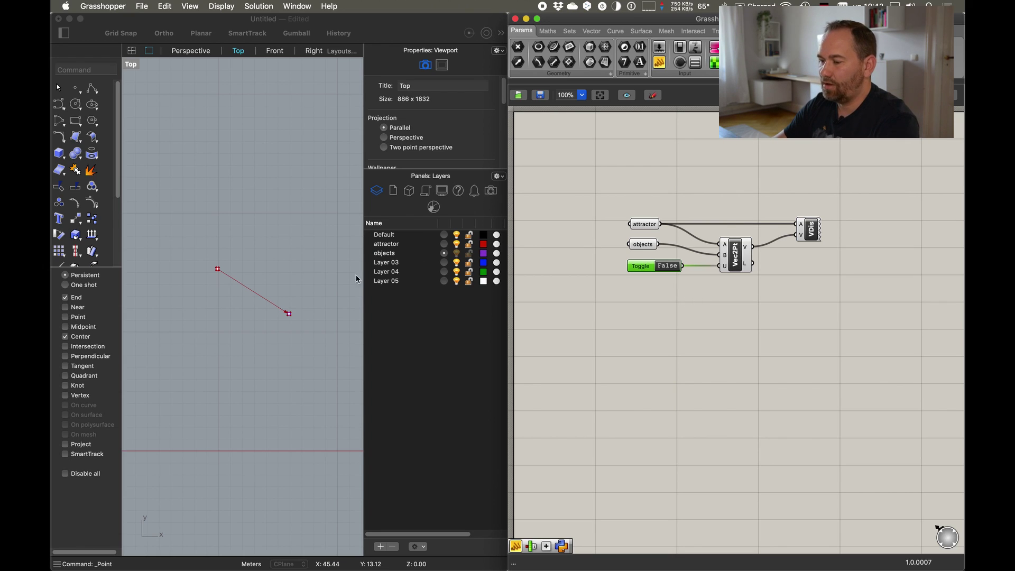
# Draw a point below the attractor point in the Top viewport and reference it in a new Point parameter on the canvas
pyautogui.click(204, 336)
pyautogui.click(205, 339)
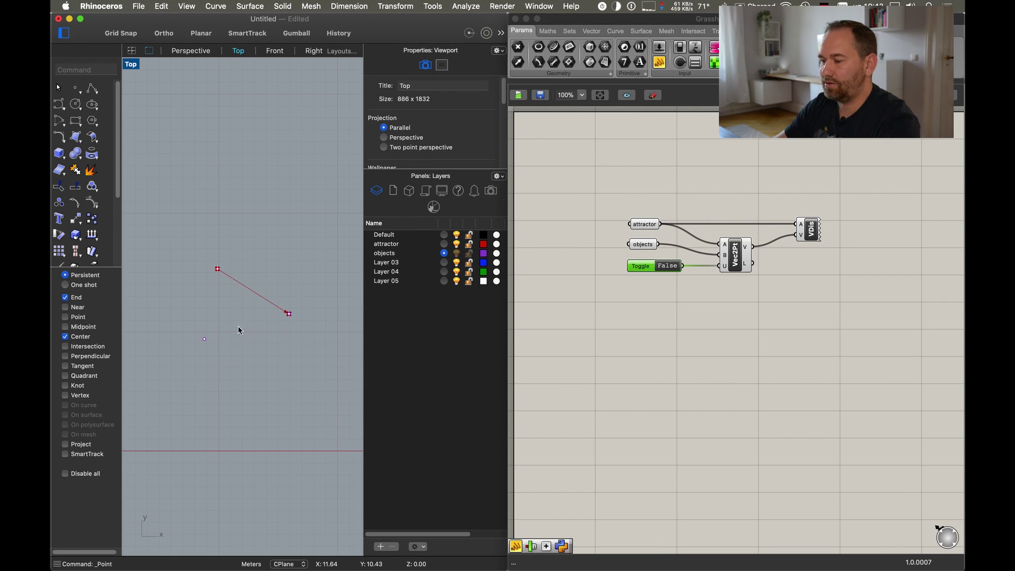
pyautogui.click(657, 347)
pyautogui.doubleClick(639, 346)
pyautogui.write('point')
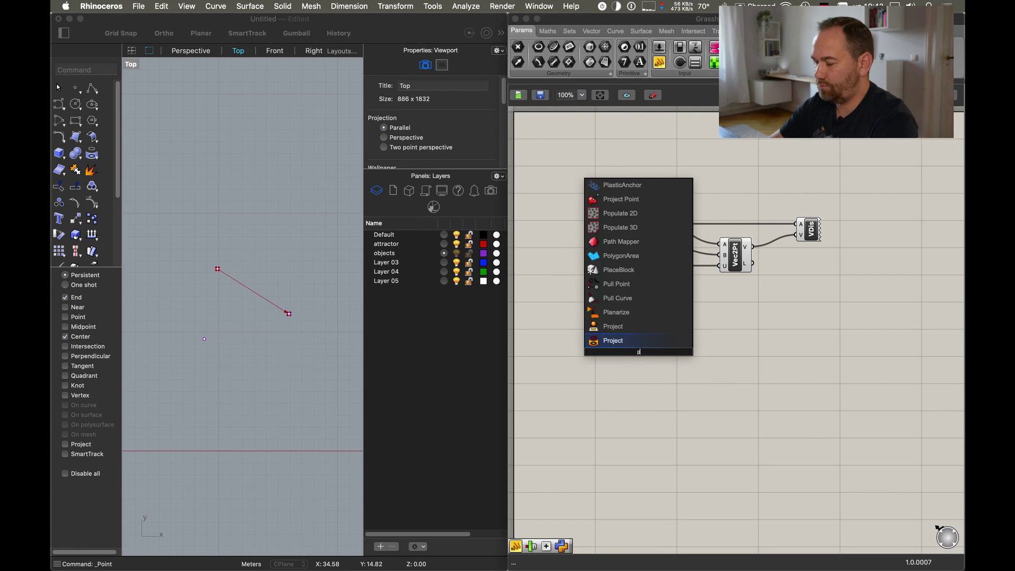
pyautogui.press('Return')
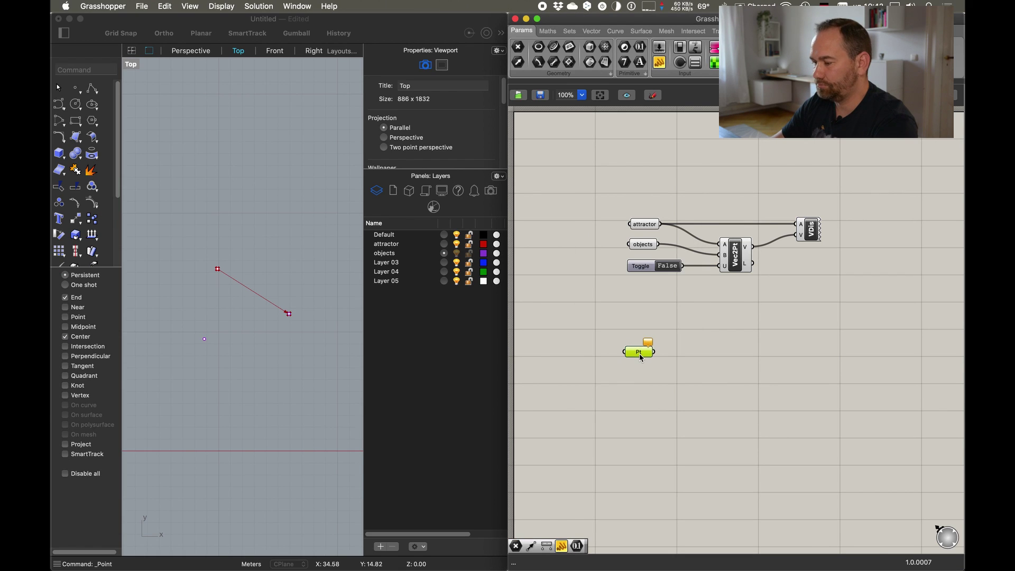
pyautogui.rightClick(638, 349)
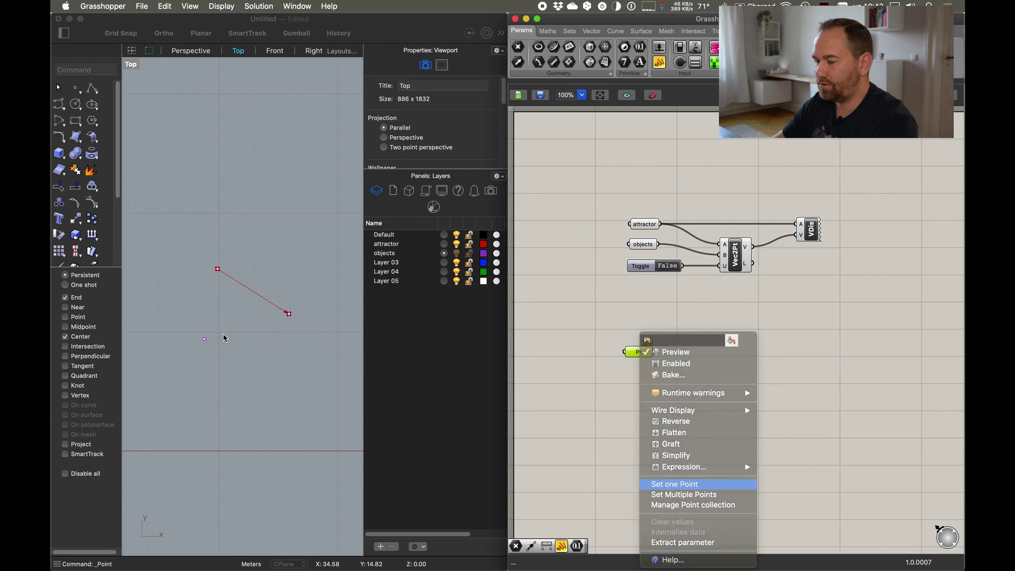
pyautogui.click(701, 484)
pyautogui.click(204, 339)
# Shift the Pt parameter down and paste a copy of the objects, Toggle, Vec2Pt and Vector Display components below the originals
pyautogui.click(642, 356)
pyautogui.moveTo(635, 358); pyautogui.dragTo(644, 384)
pyautogui.moveTo(837, 312); pyautogui.dragTo(589, 233)
pyautogui.press('super+c')
pyautogui.press('super+c')
pyautogui.press('super+shift+v')
pyautogui.moveTo(761, 265); pyautogui.dragTo(761, 436)
# Connect Pt to input B of the copied Vec2Pt in place of the copied objects parameter, and delete that parameter
pyautogui.click(670, 363)
pyautogui.moveTo(664, 379); pyautogui.dragTo(741, 433)
pyautogui.moveTo(676, 431); pyautogui.dragTo(652, 430)
pyautogui.press('Delete')
pyautogui.moveTo(640, 383); pyautogui.dragTo(661, 421)
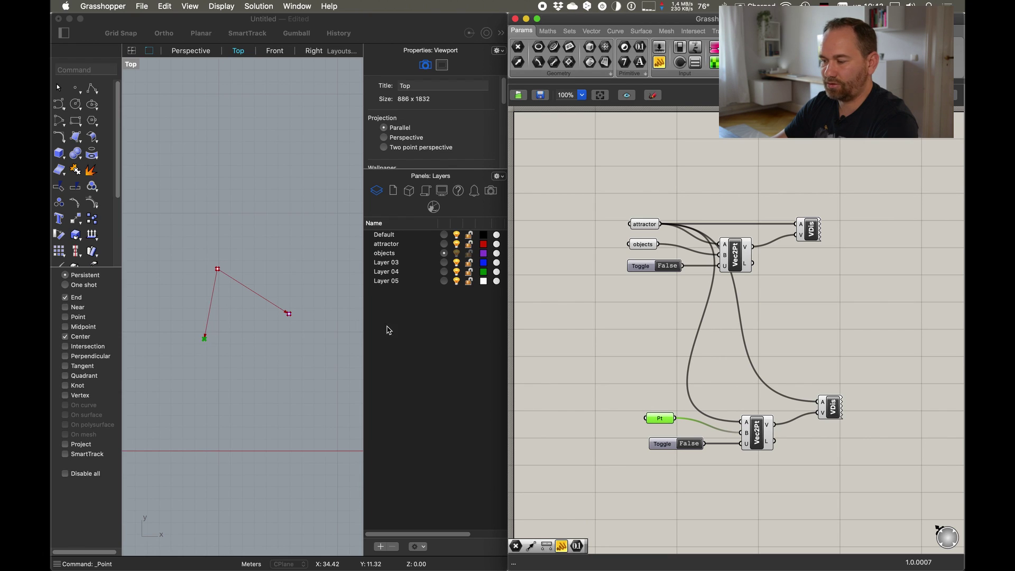
# Add an Addition component between the two vector groups and connect both Vec2Pt V outputs to its A and B inputs
pyautogui.click(691, 444)
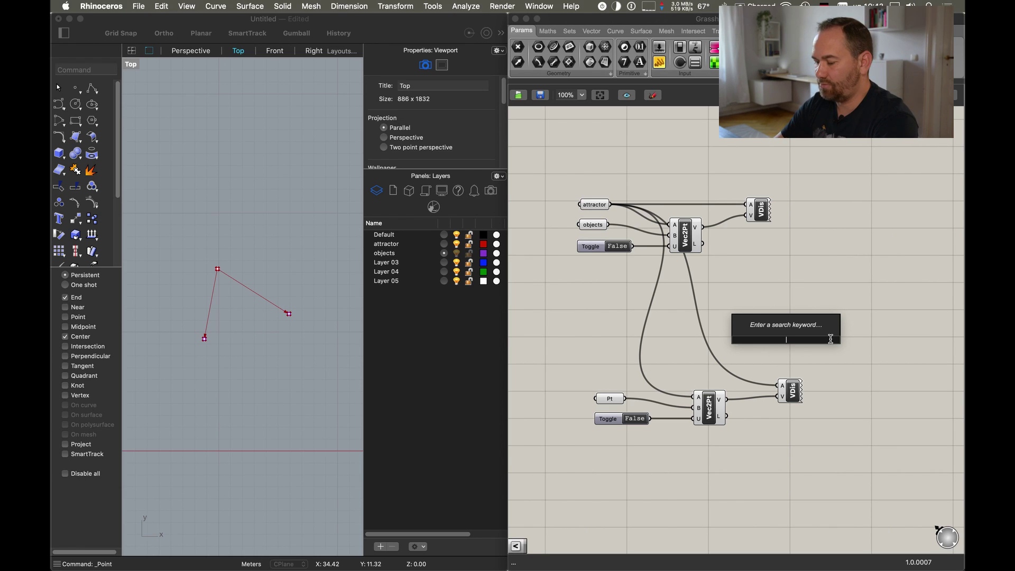
pyautogui.write('addition')
pyautogui.press('Return')
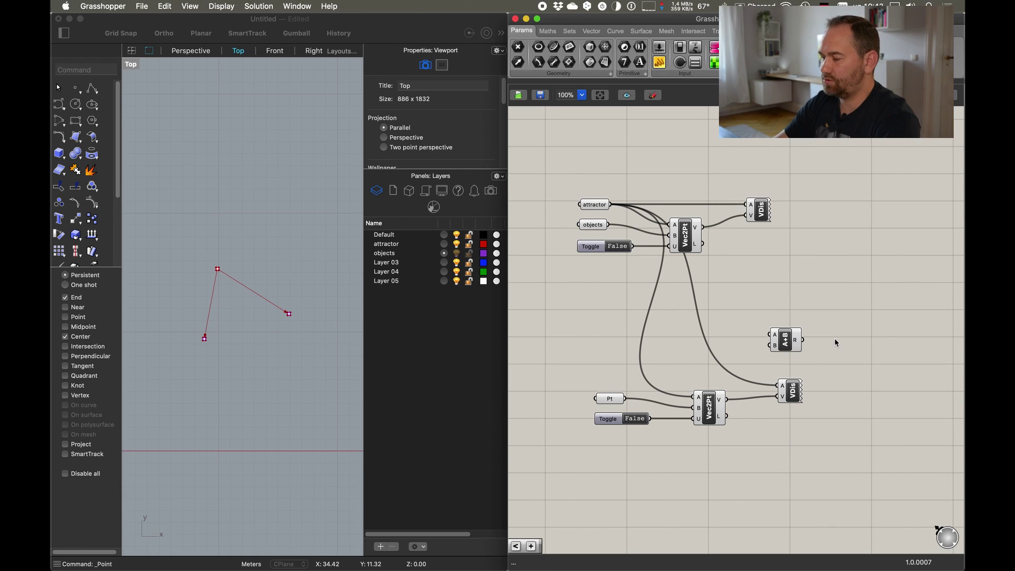
pyautogui.moveTo(786, 340); pyautogui.dragTo(704, 228)
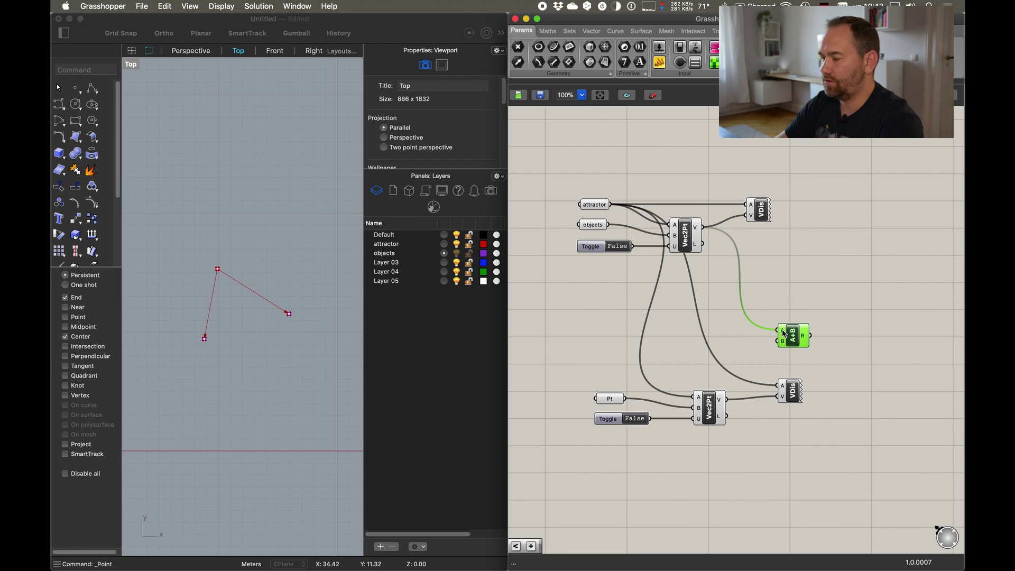
pyautogui.moveTo(782, 340); pyautogui.dragTo(728, 400)
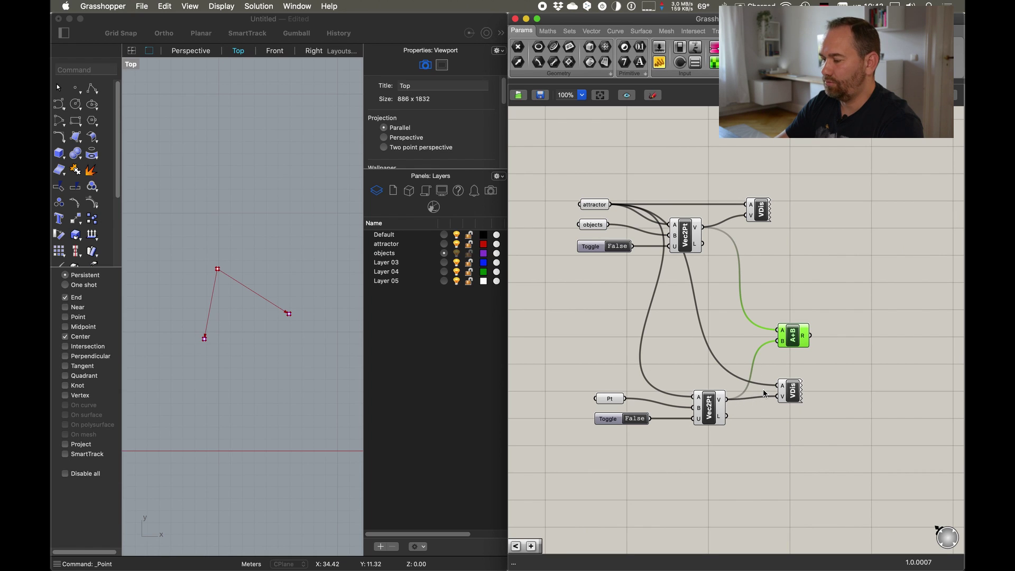
# Duplicate the lower Vector Display beside the Addition component, with attractor as its anchor and the Addition result as its vector
pyautogui.hscroll(2, 820, 346)
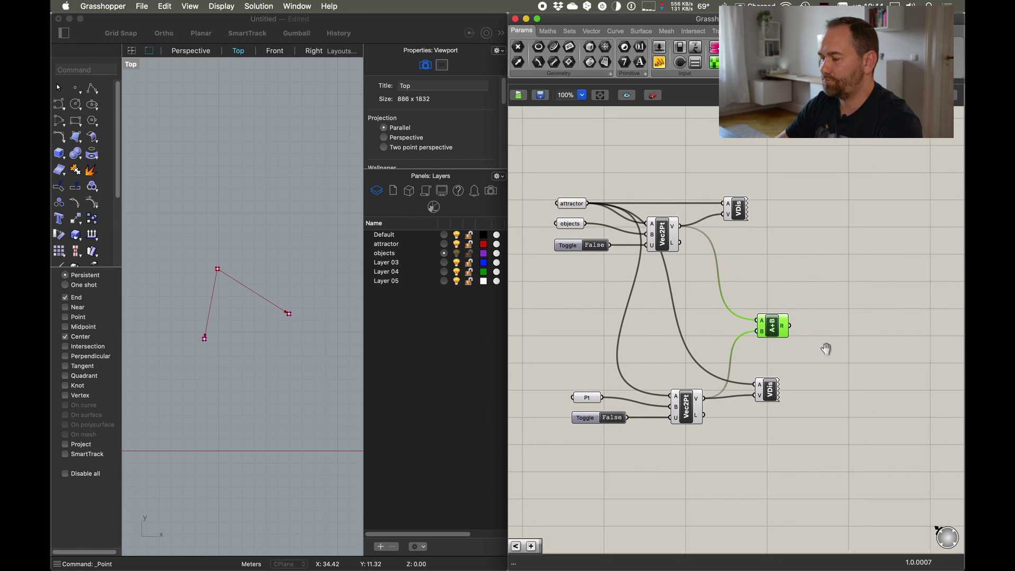
pyautogui.click(771, 389)
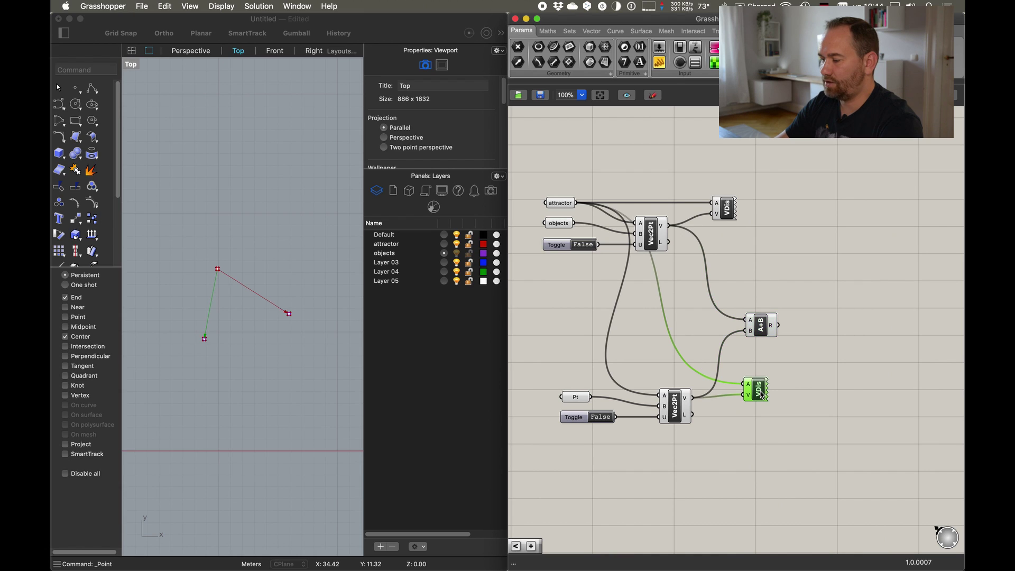
pyautogui.press('super+c')
pyautogui.press('super+v')
pyautogui.moveTo(780, 386); pyautogui.dragTo(861, 304)
pyautogui.click(816, 369)
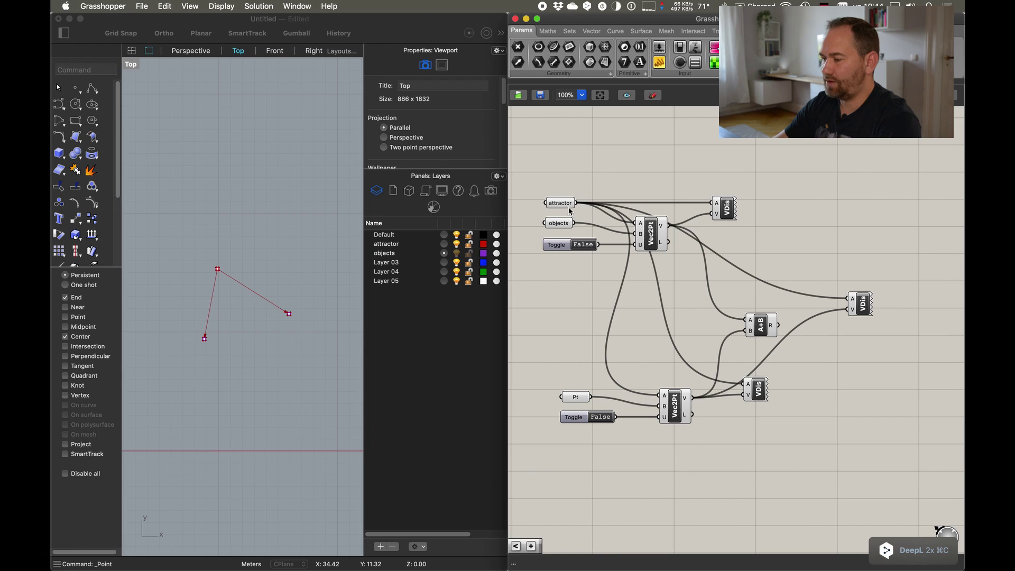
pyautogui.moveTo(848, 310); pyautogui.dragTo(785, 329)
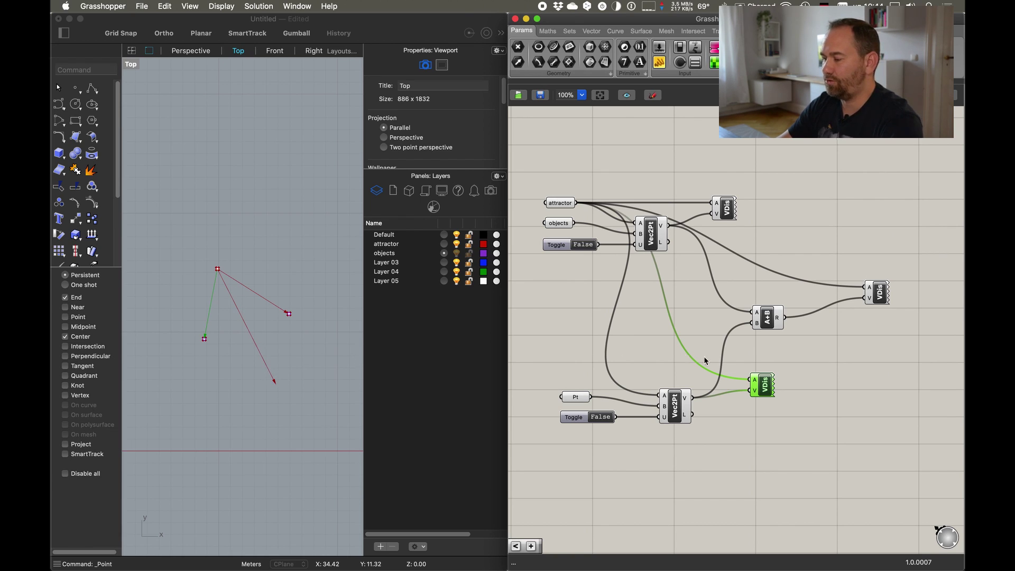
pyautogui.click(869, 339)
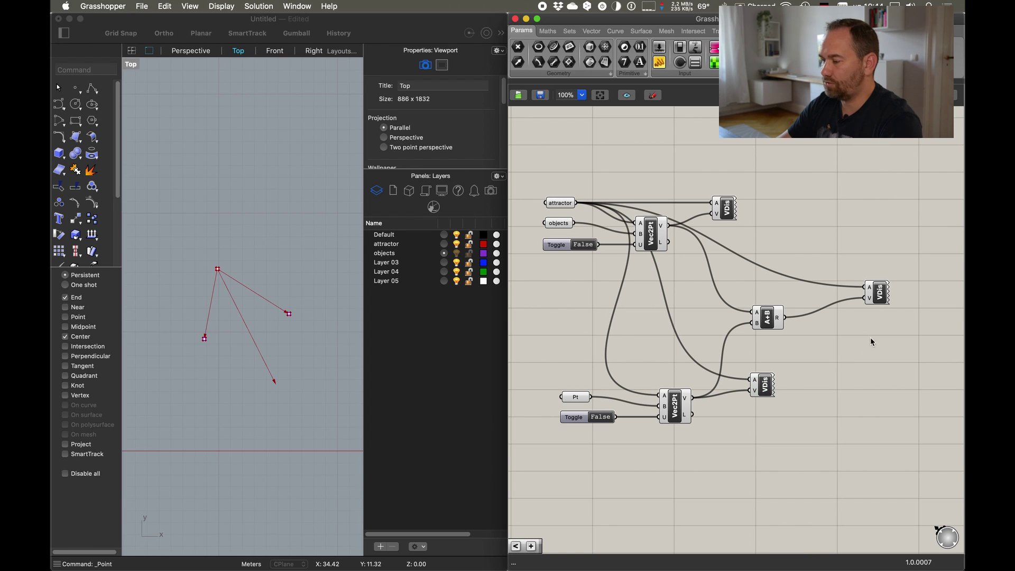
# Duplicate the lower Vector Display to its lower right and connect objects to the copy's anchor input
pyautogui.click(773, 394)
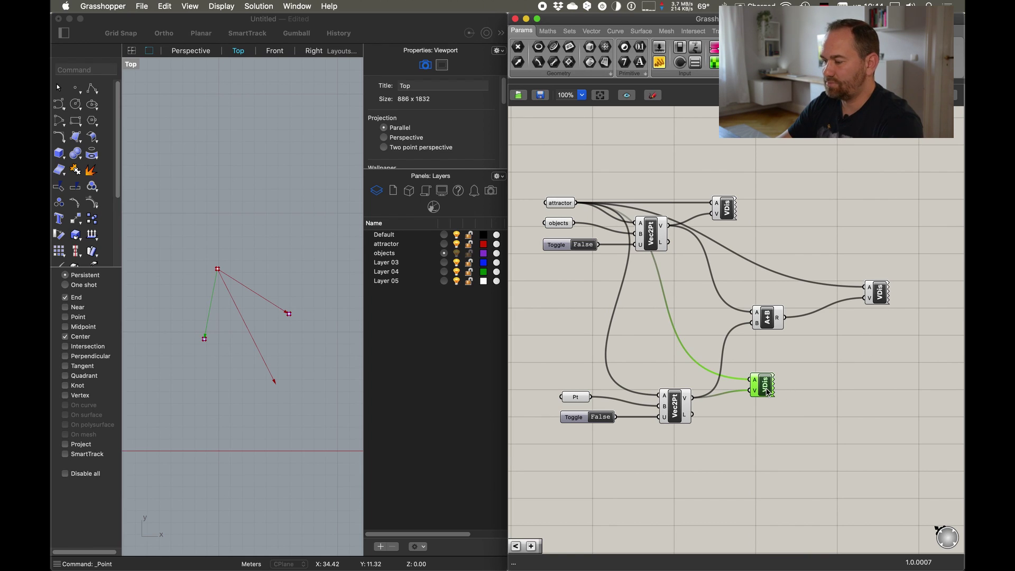
pyautogui.press('super+c')
pyautogui.keyDown('alt'); pyautogui.moveTo(777, 391); pyautogui.dragTo(842, 437); pyautogui.keyUp('alt')
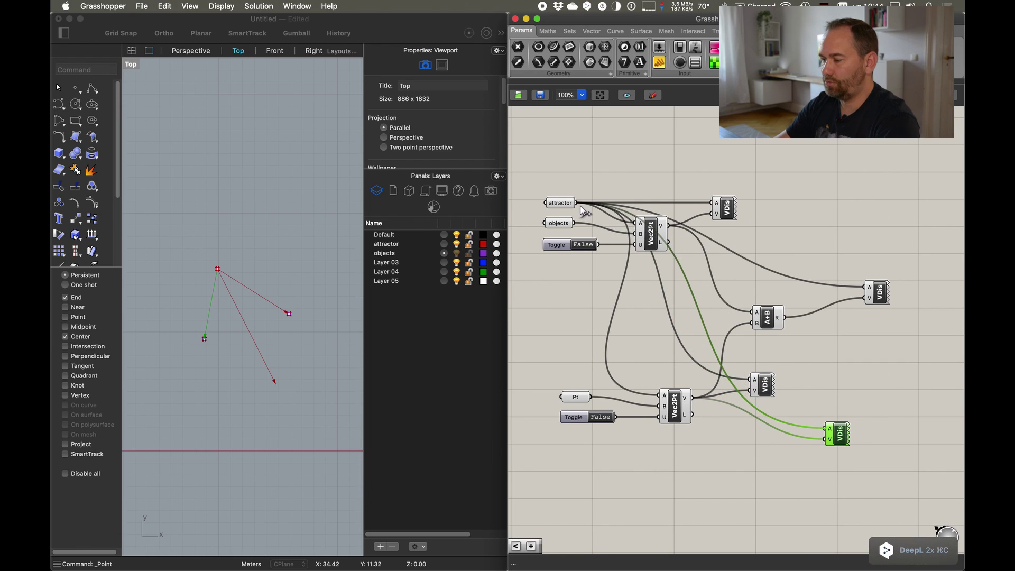
pyautogui.moveTo(579, 207); pyautogui.dragTo(577, 227)
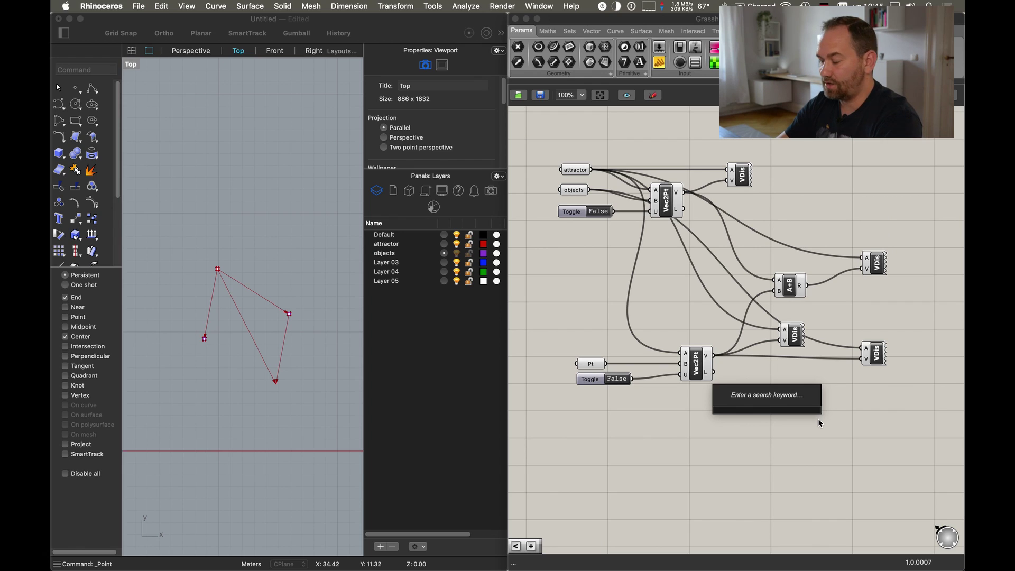
# Add a Panel below the lower Vec2Pt, connect its V output to it, and read the vector's components
pyautogui.write('pane')
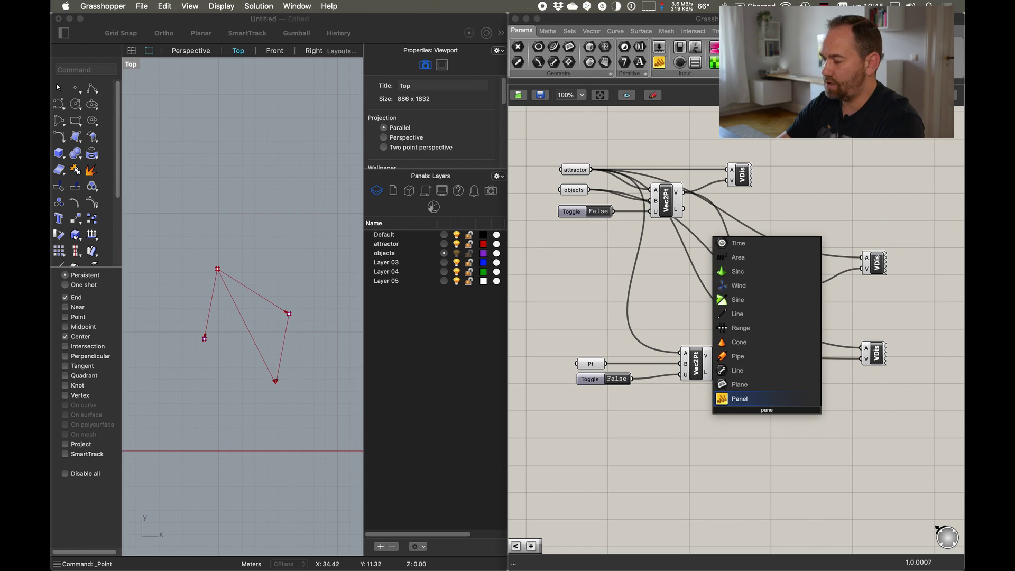
pyautogui.press('Return')
pyautogui.moveTo(772, 415); pyautogui.dragTo(806, 415)
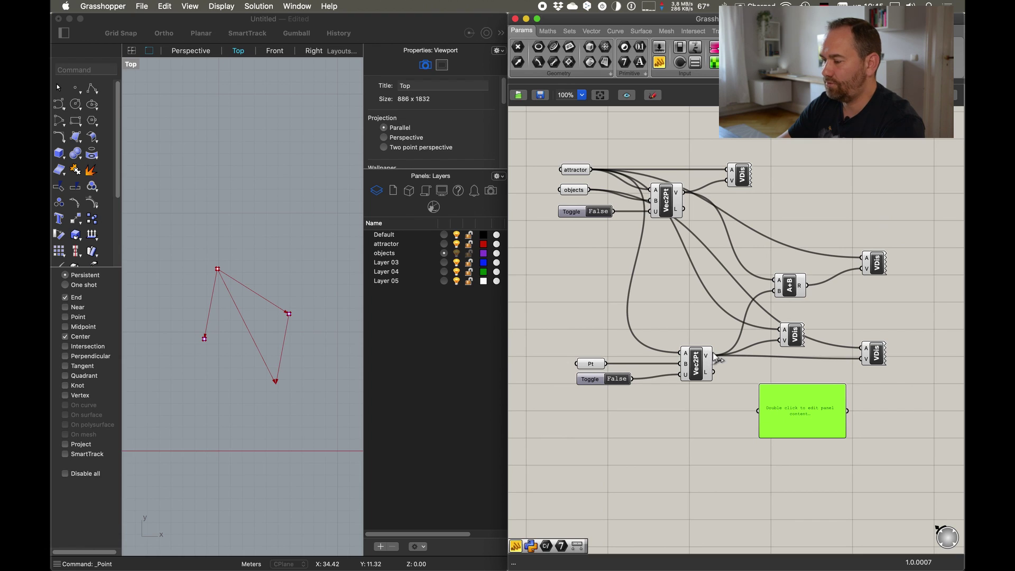
pyautogui.moveTo(763, 414); pyautogui.dragTo(761, 412)
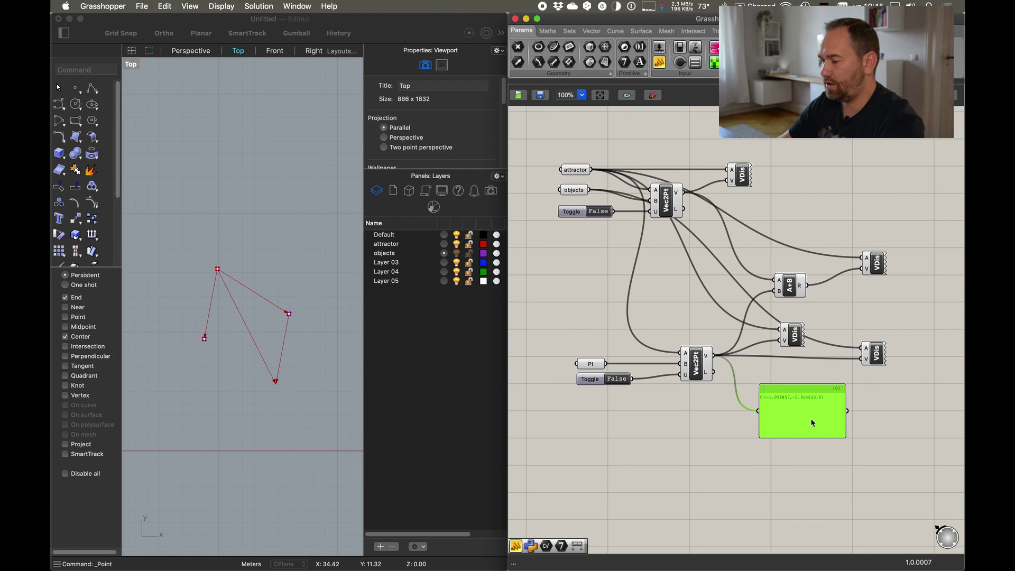
pyautogui.scroll(7, 801, 408)
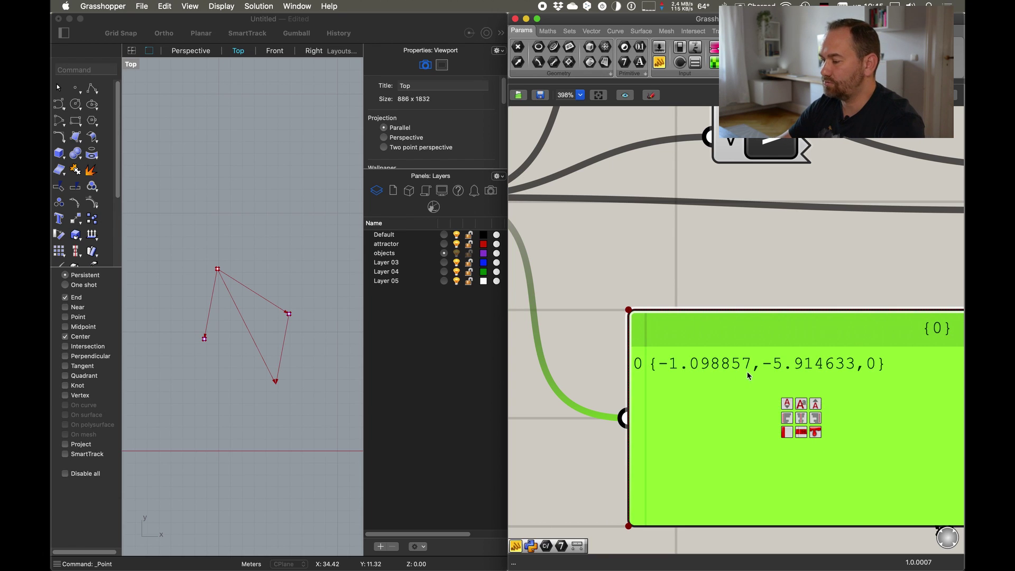
# Duplicate the upper group of attractor, objects, Toggle, Vec2Pt and Vector Display and place the copy below the whole definition
pyautogui.scroll(-10, 757, 286)
pyautogui.moveTo(790, 189); pyautogui.dragTo(607, 260)
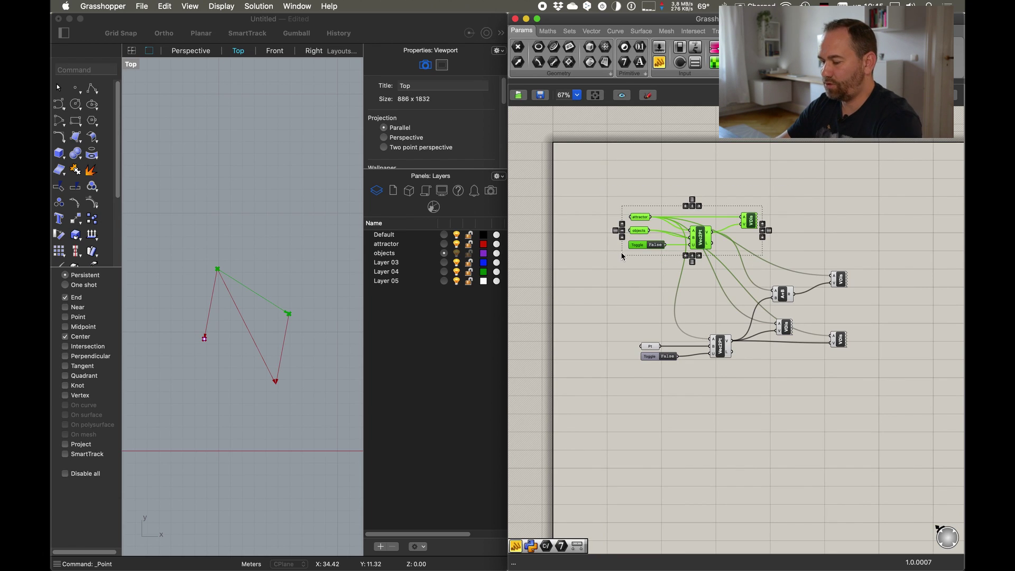
pyautogui.press('super+c')
pyautogui.press('super+v')
pyautogui.moveTo(704, 242); pyautogui.dragTo(713, 512)
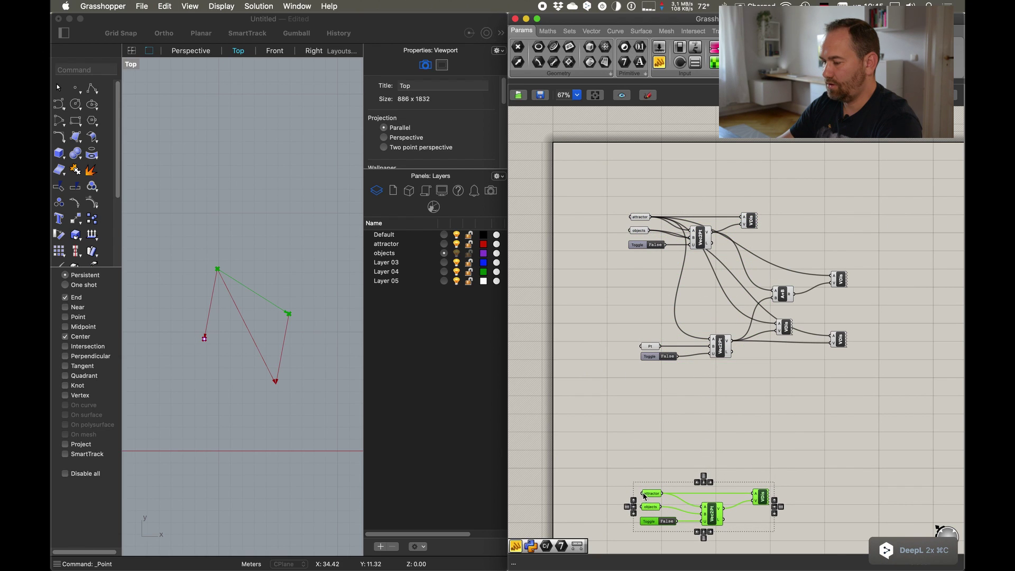
# Disable every component of the upper vector definition, leaving only the copied group below active
pyautogui.scroll(1, 713, 515)
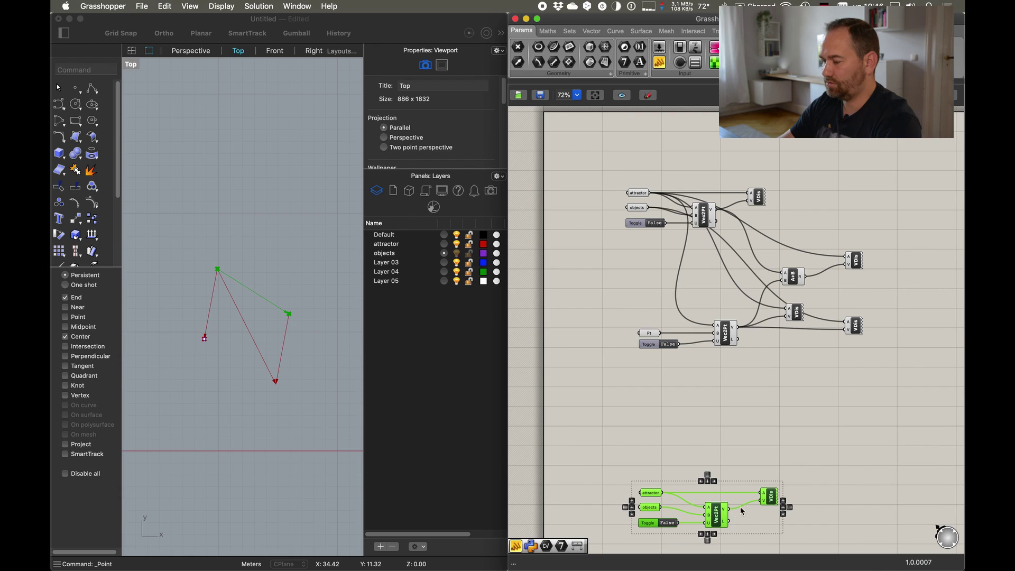
pyautogui.click(759, 453)
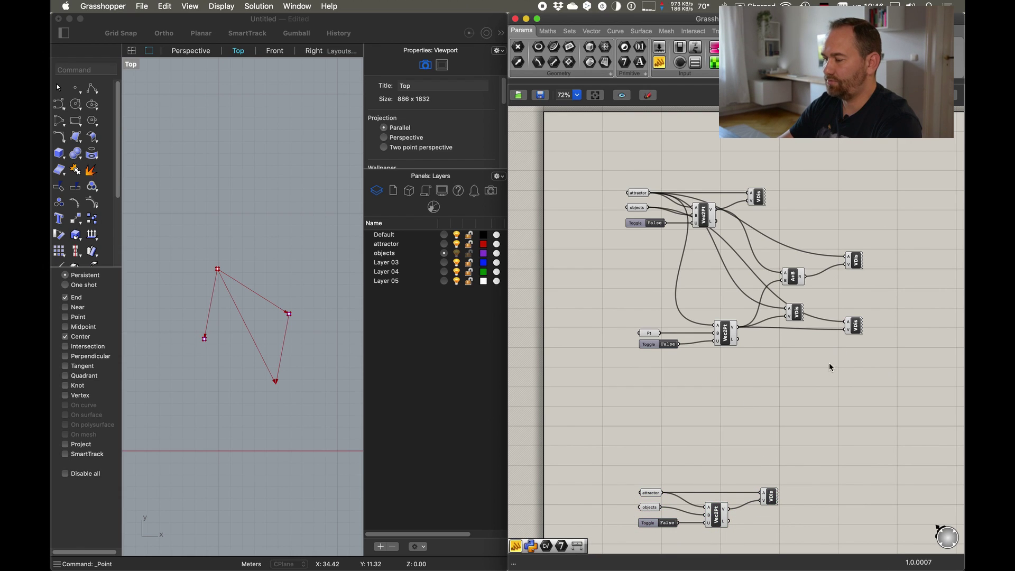
pyautogui.moveTo(887, 387); pyautogui.dragTo(587, 143)
pyautogui.rightClick(665, 141)
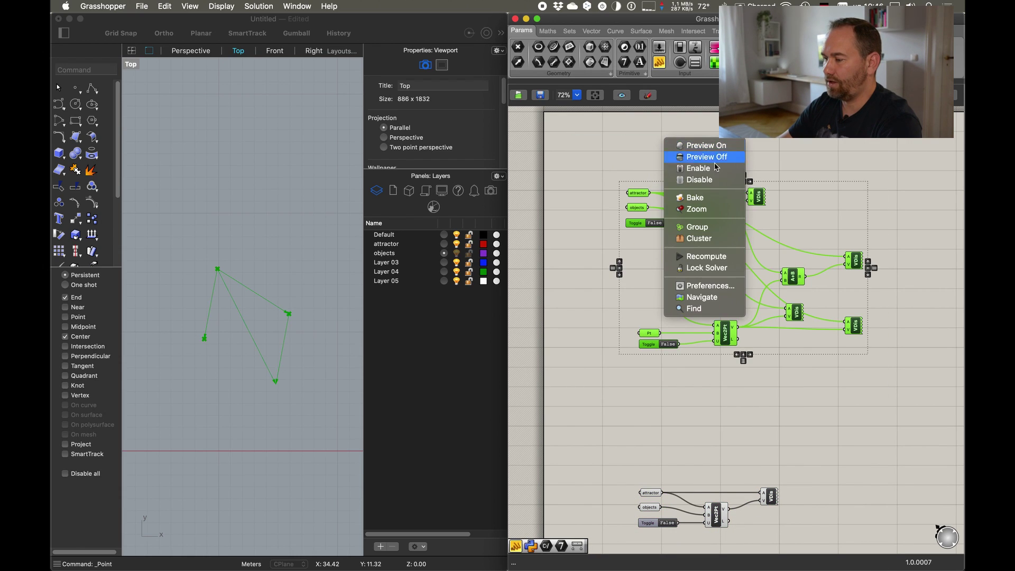
pyautogui.click(721, 181)
pyautogui.moveTo(781, 248); pyautogui.dragTo(716, 244, button='right')
pyautogui.scroll(2, 596, 337)
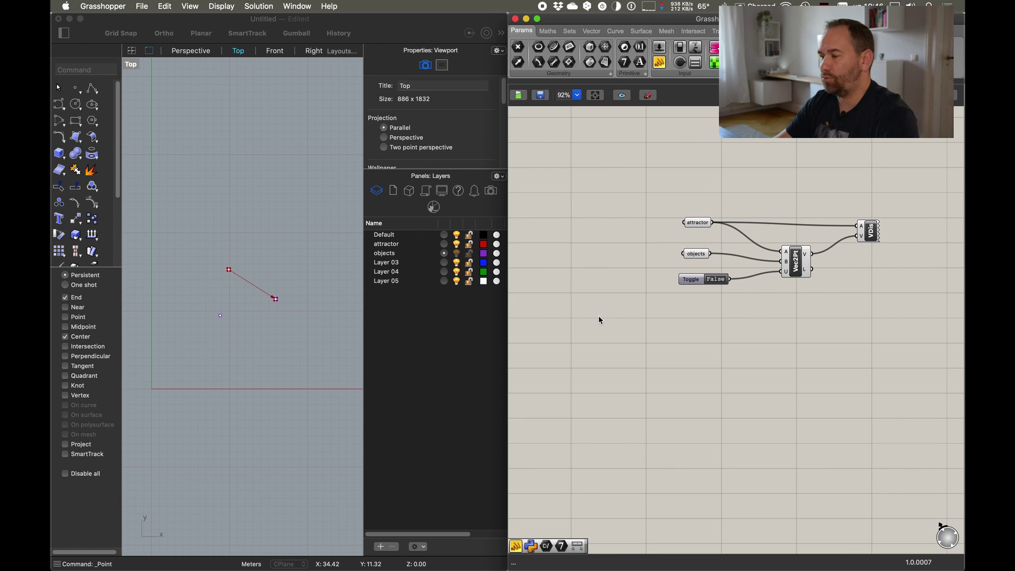
# Place a Populate 2D component on the canvas below and left of the copied group
pyautogui.moveTo(281, 289); pyautogui.dragTo(267, 295, button='right')
pyautogui.scroll(-2, 265, 294)
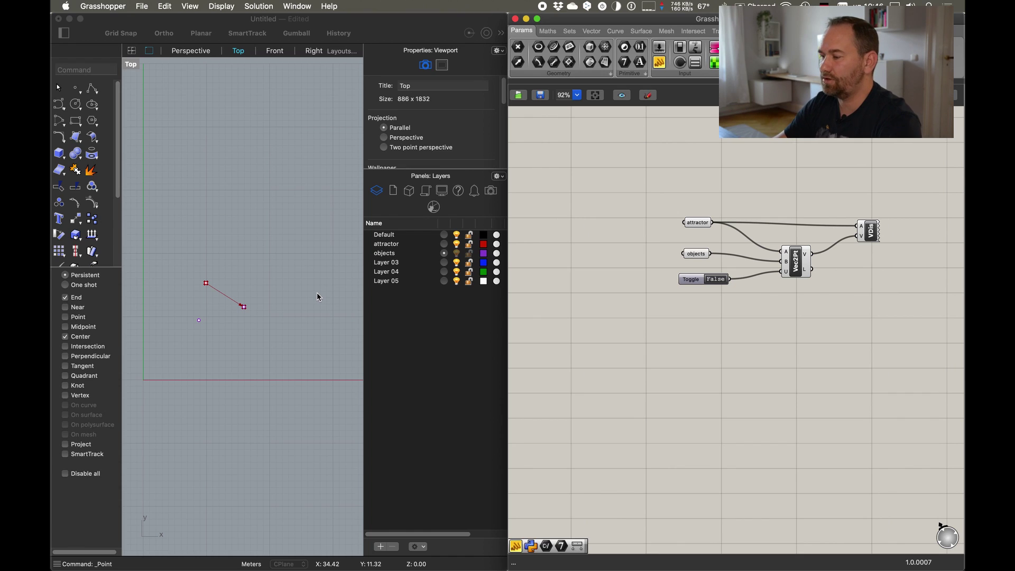
pyautogui.click(592, 31)
pyautogui.click(565, 73)
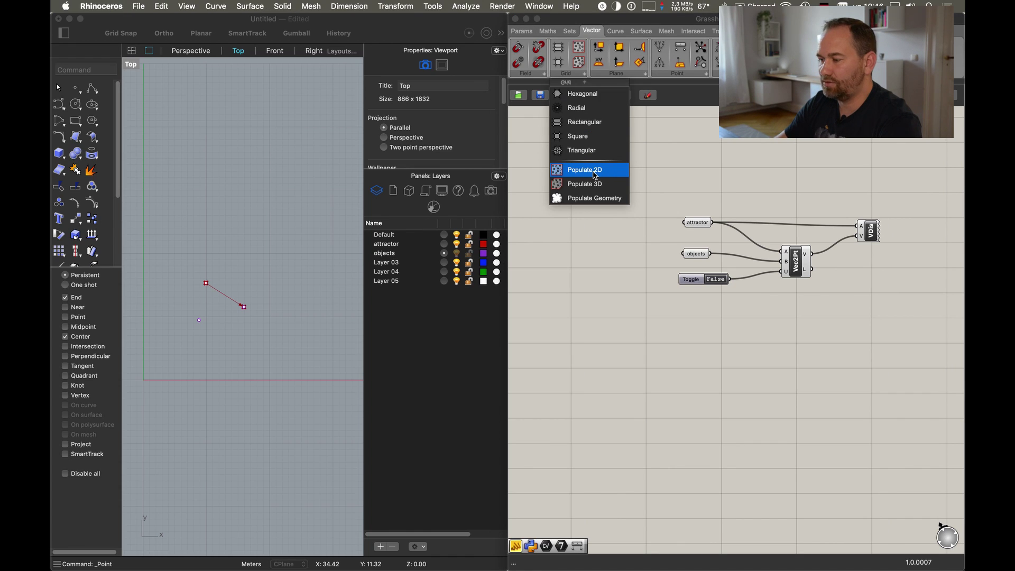
pyautogui.click(595, 176)
pyautogui.click(648, 373)
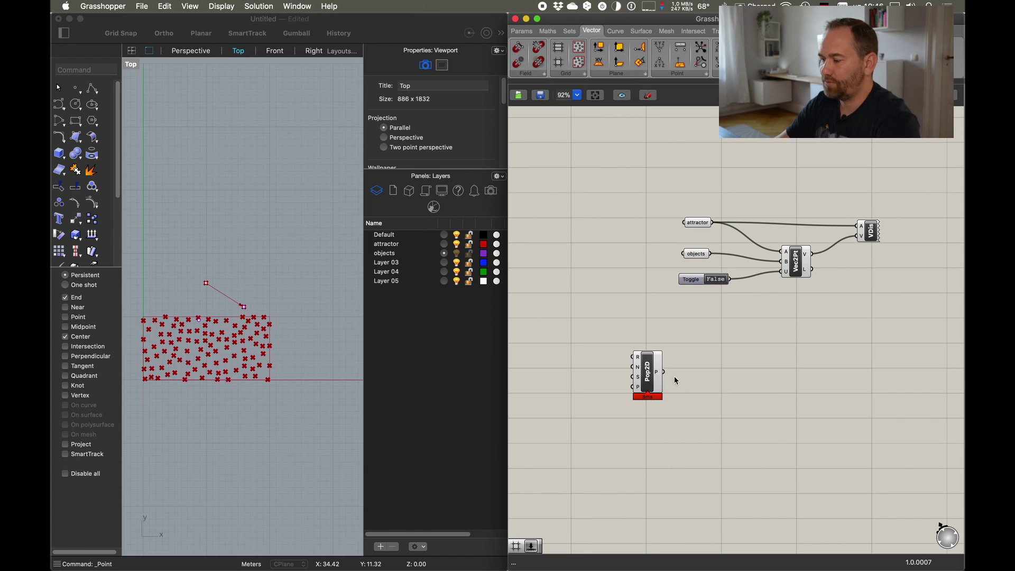
pyautogui.doubleClick(728, 380)
pyautogui.write('pop')
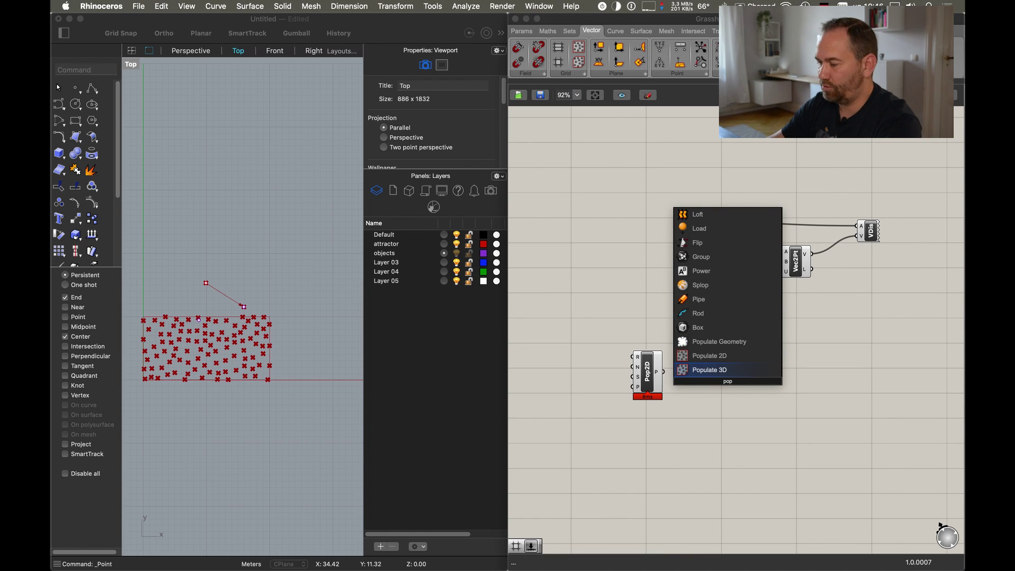
pyautogui.press('Escape')
# Set Populate 2D's Region to a single, roughly square rectangle drawn from the origin (0) so that it encloses the attractor and object points
pyautogui.moveTo(650, 367); pyautogui.dragTo(648, 350)
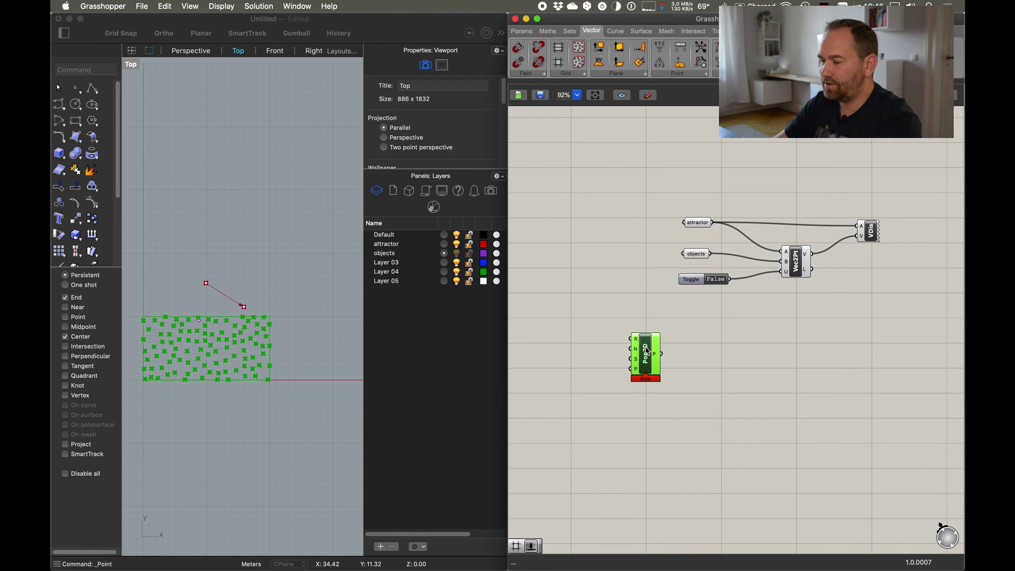
pyautogui.moveTo(637, 351)
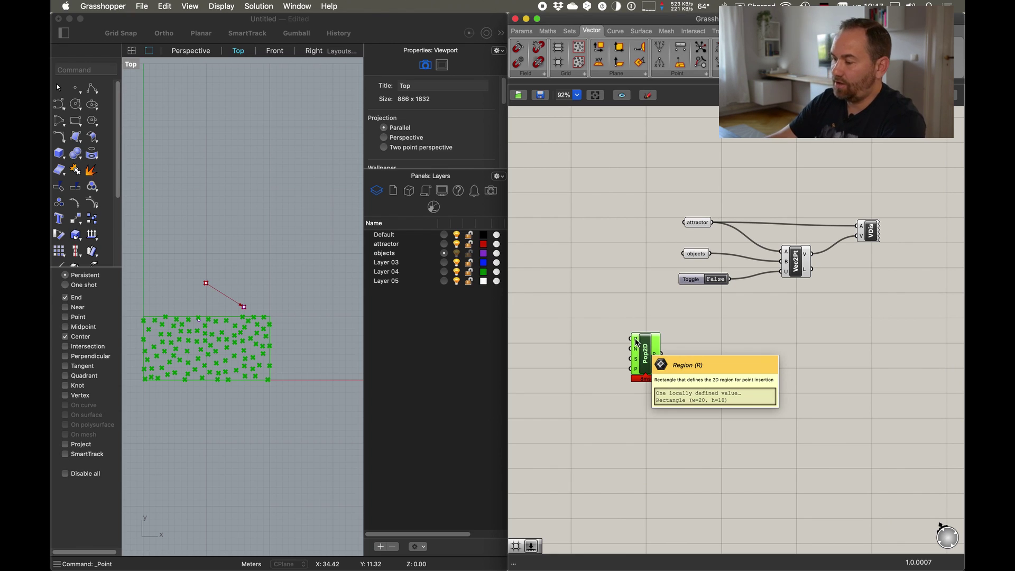
pyautogui.moveTo(636, 342); pyautogui.dragTo(642, 327)
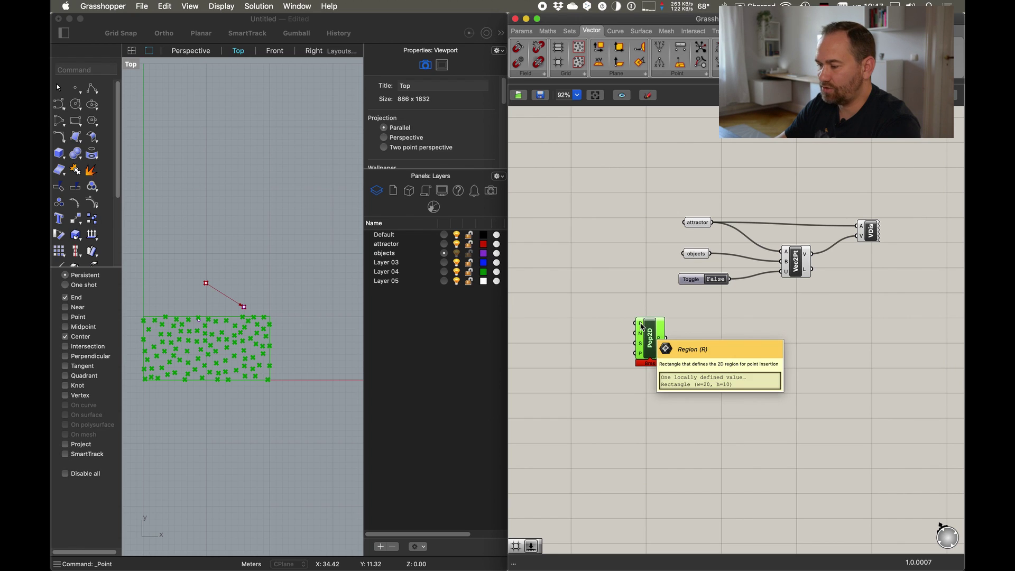
pyautogui.rightClick(641, 327)
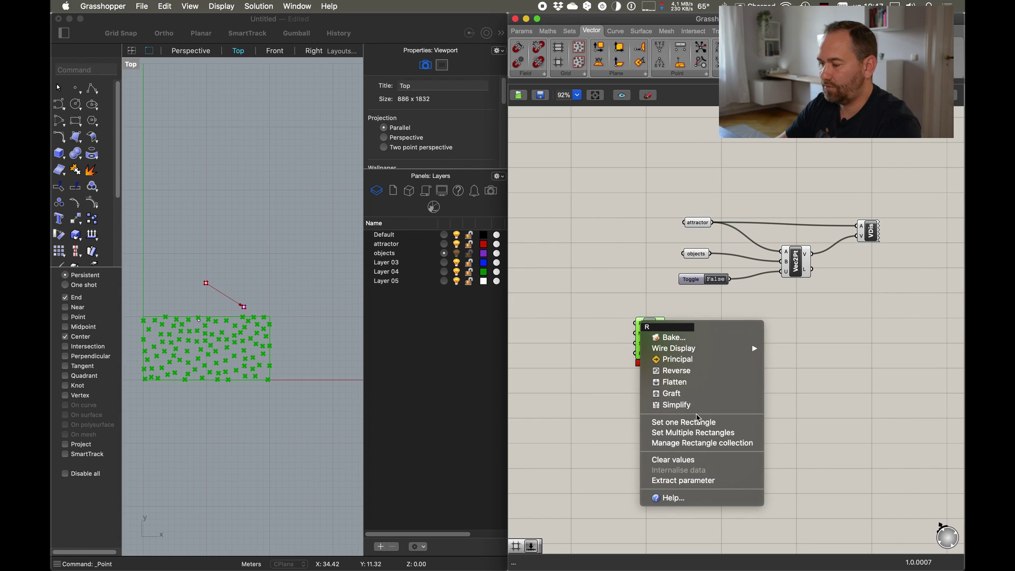
pyautogui.click(694, 425)
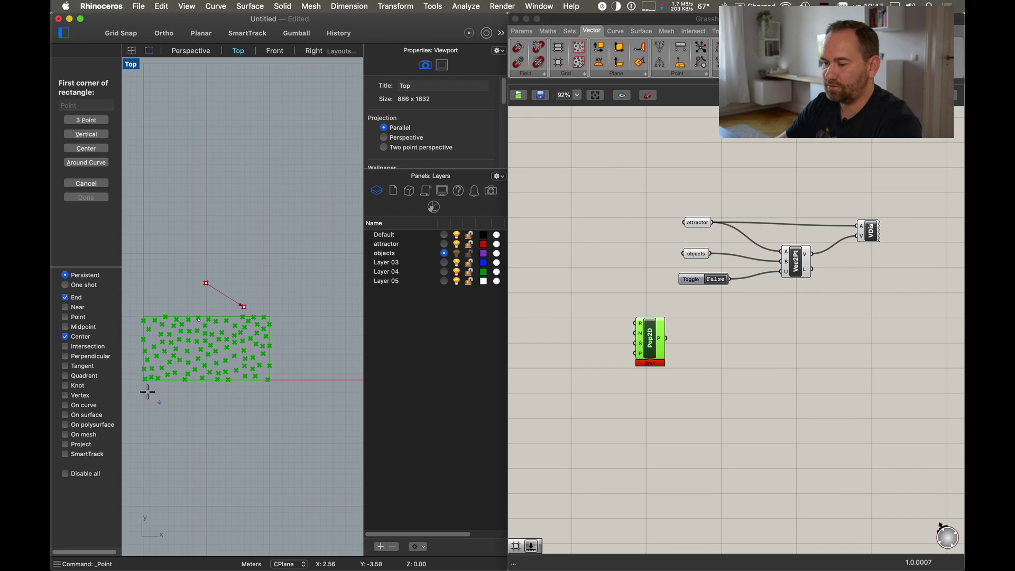
pyautogui.write('0')
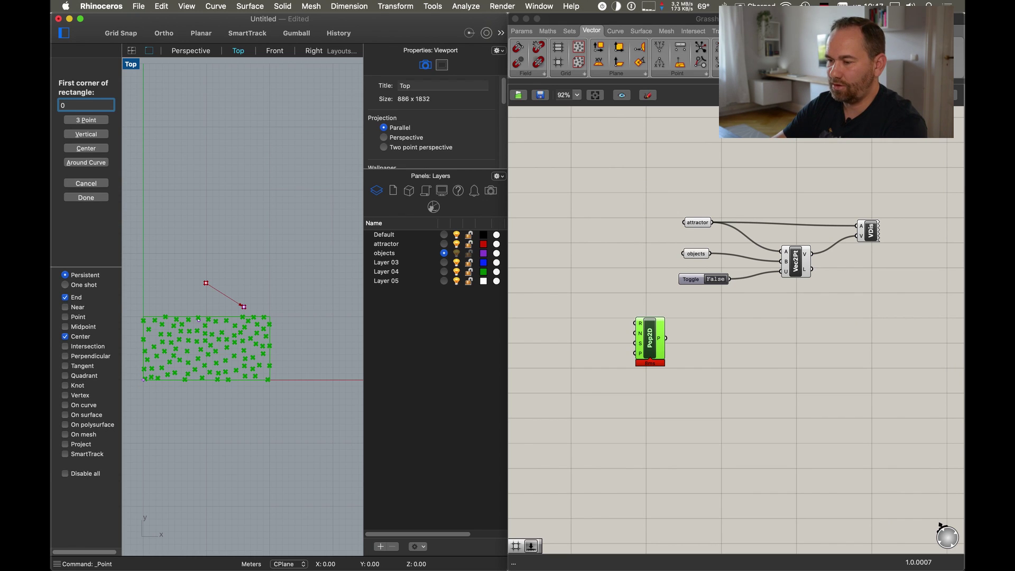
pyautogui.press('Return')
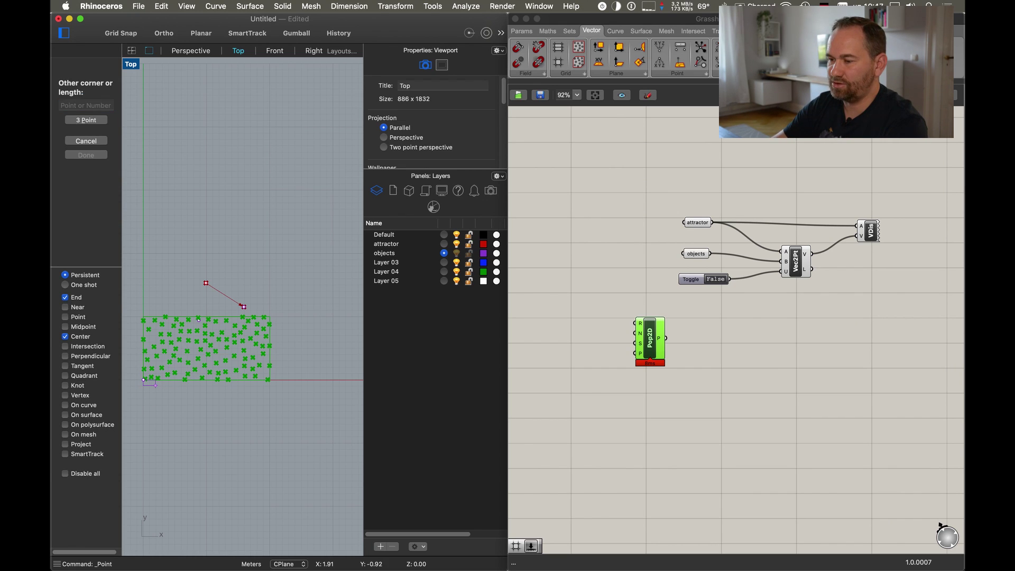
pyautogui.click(276, 248)
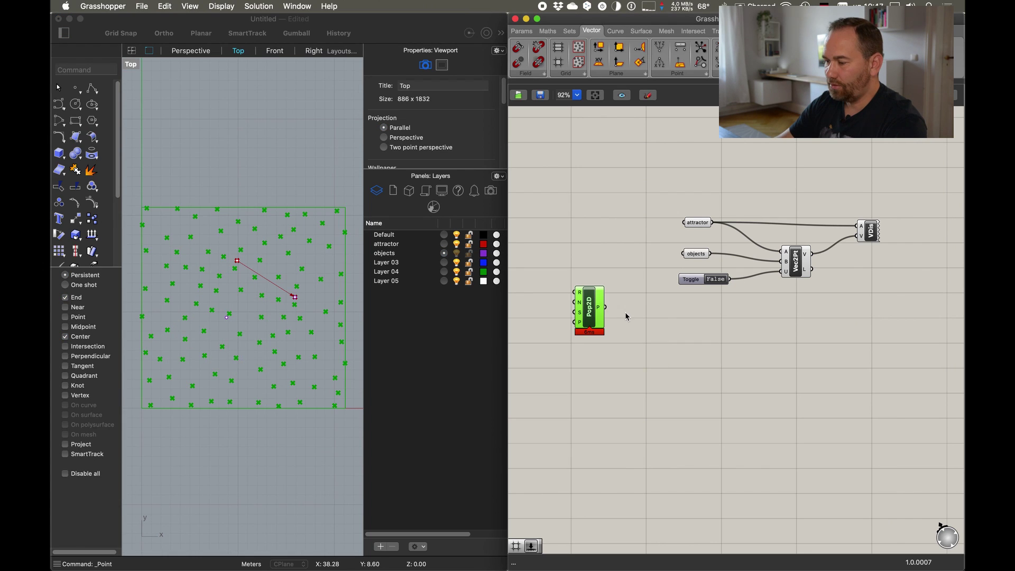
# Connect Populate 2D's P output to the objects parameter and move Populate 2D closer to it
pyautogui.click(626, 312)
pyautogui.click(592, 305)
pyautogui.moveTo(609, 300); pyautogui.dragTo(684, 255)
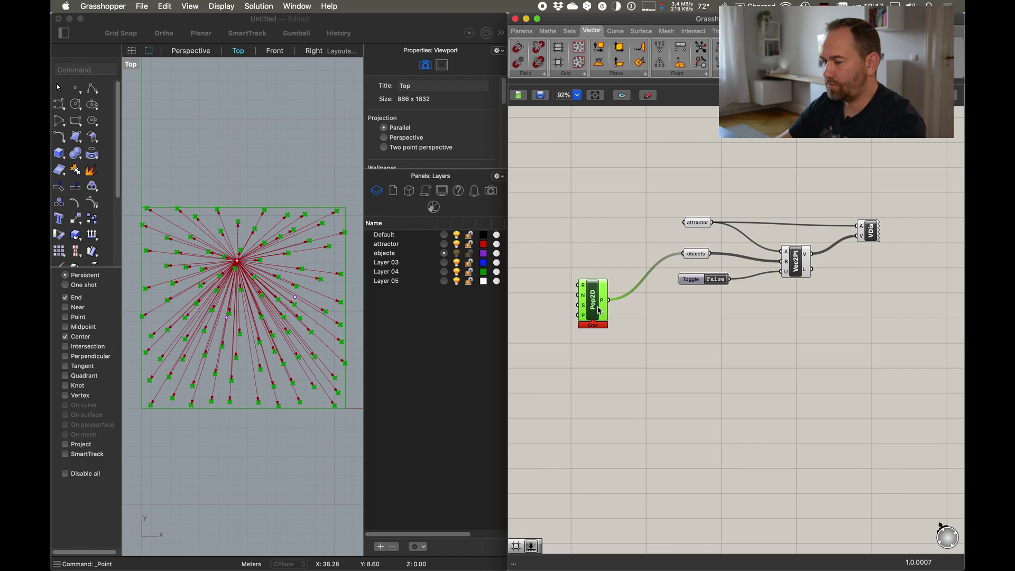
pyautogui.moveTo(599, 311); pyautogui.dragTo(617, 296)
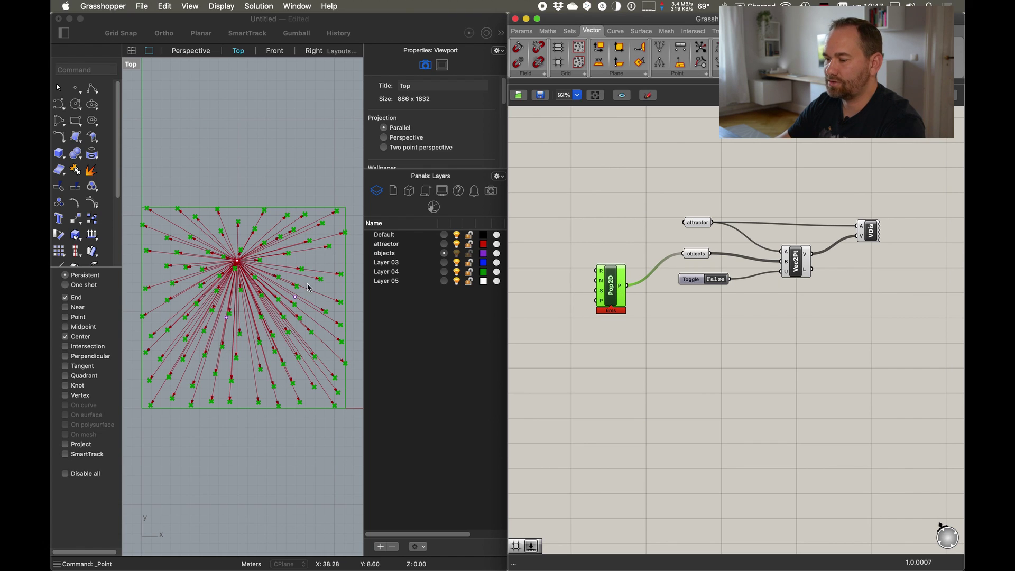
pyautogui.scroll(5, 278, 402)
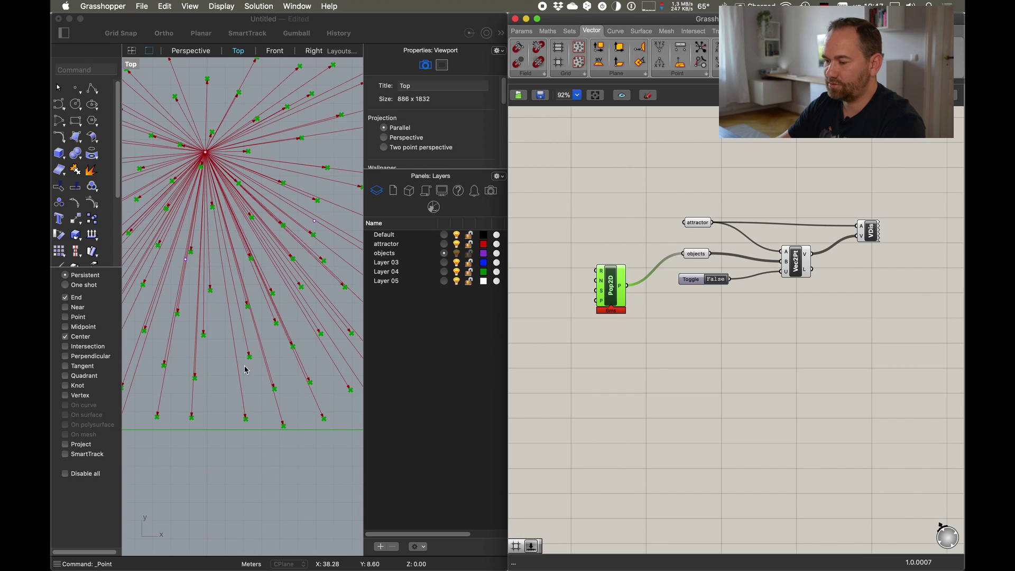
pyautogui.scroll(-3, 703, 347)
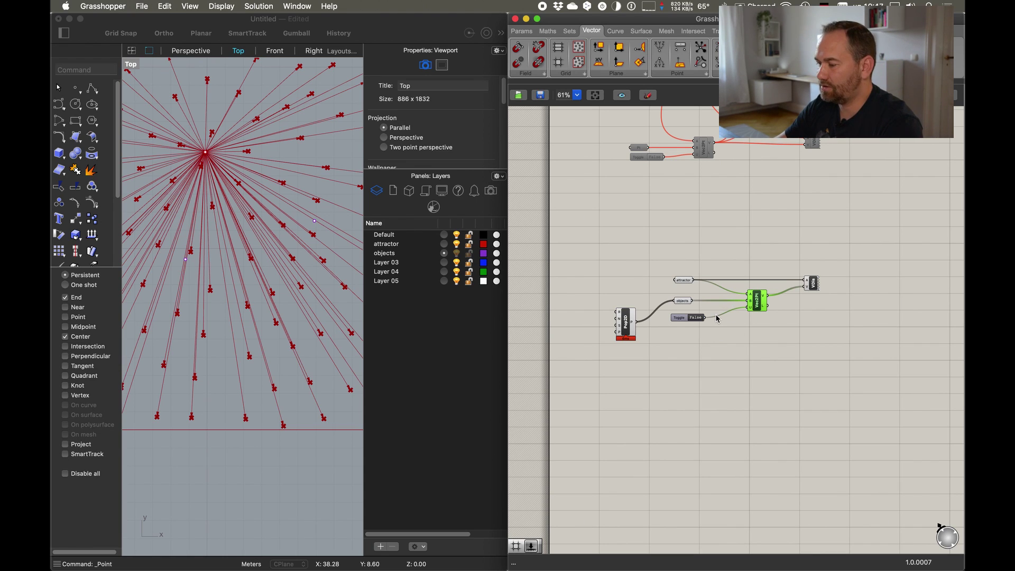
# Make room after Vec2Pt and insert a Reverse component between its V output and the Vector Display's V input
pyautogui.scroll(3, 718, 319)
pyautogui.moveTo(786, 292); pyautogui.dragTo(776, 293)
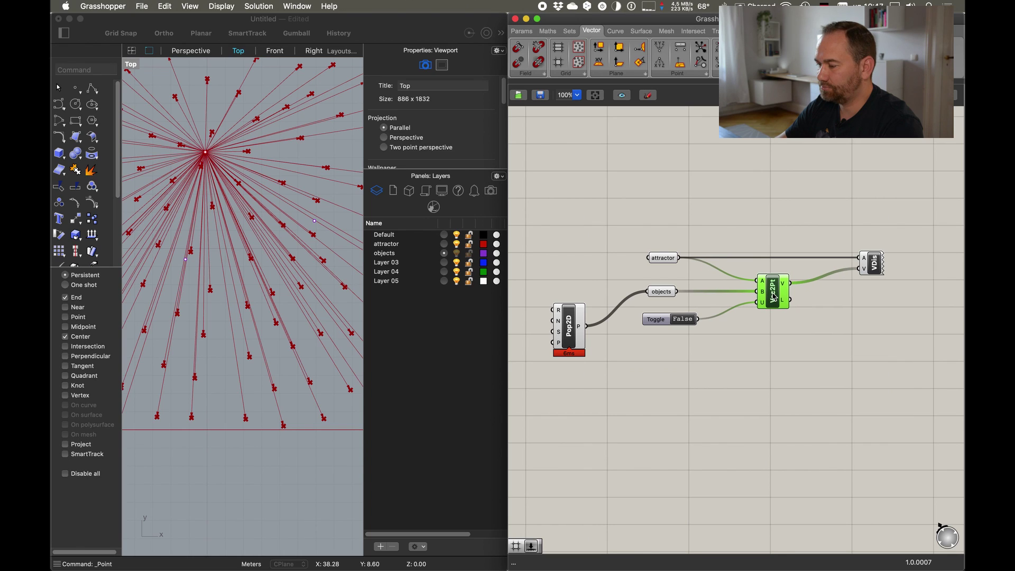
pyautogui.moveTo(872, 272); pyautogui.dragTo(895, 266)
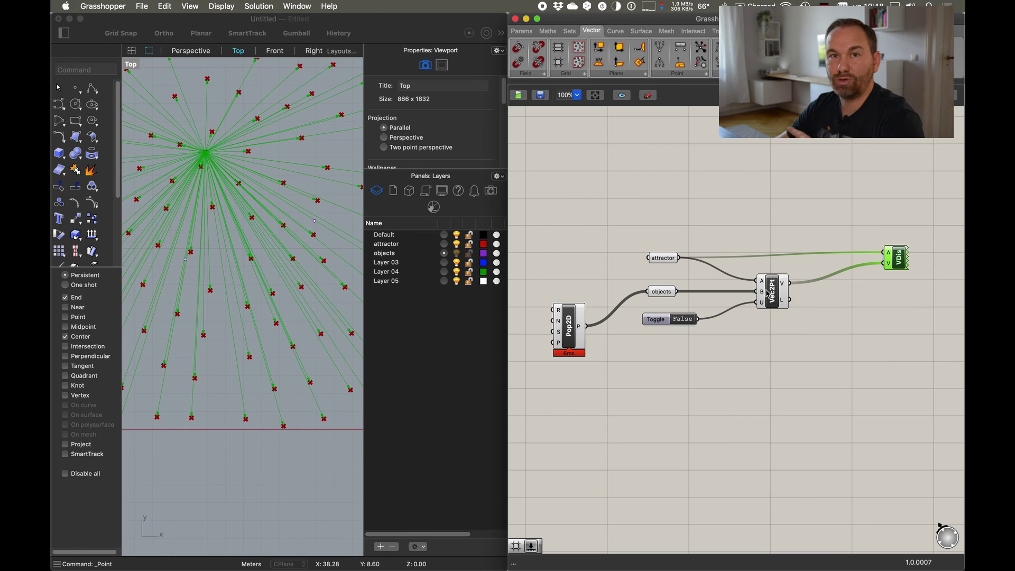
pyautogui.doubleClick(840, 320)
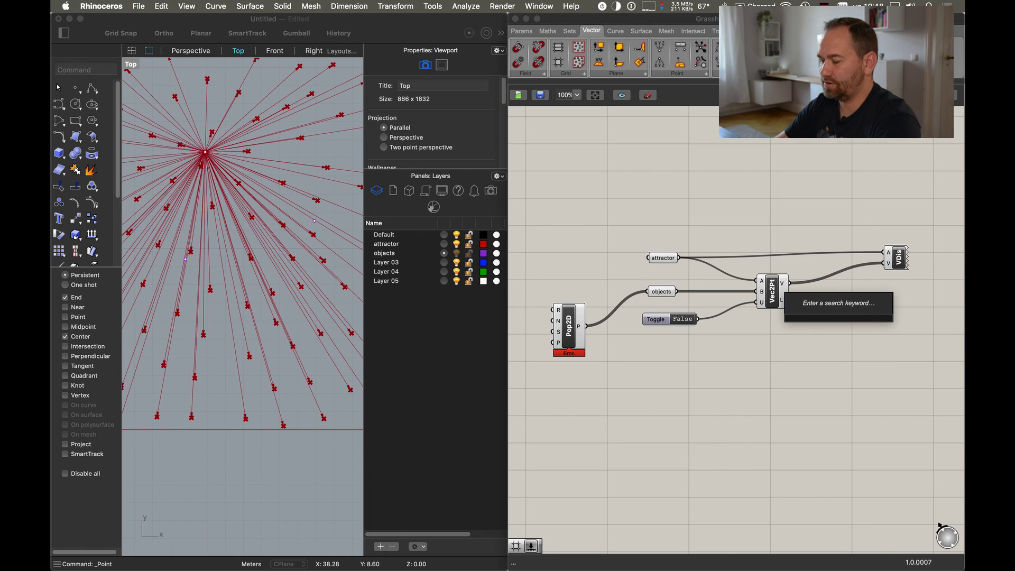
pyautogui.write('reve')
pyautogui.press('Return')
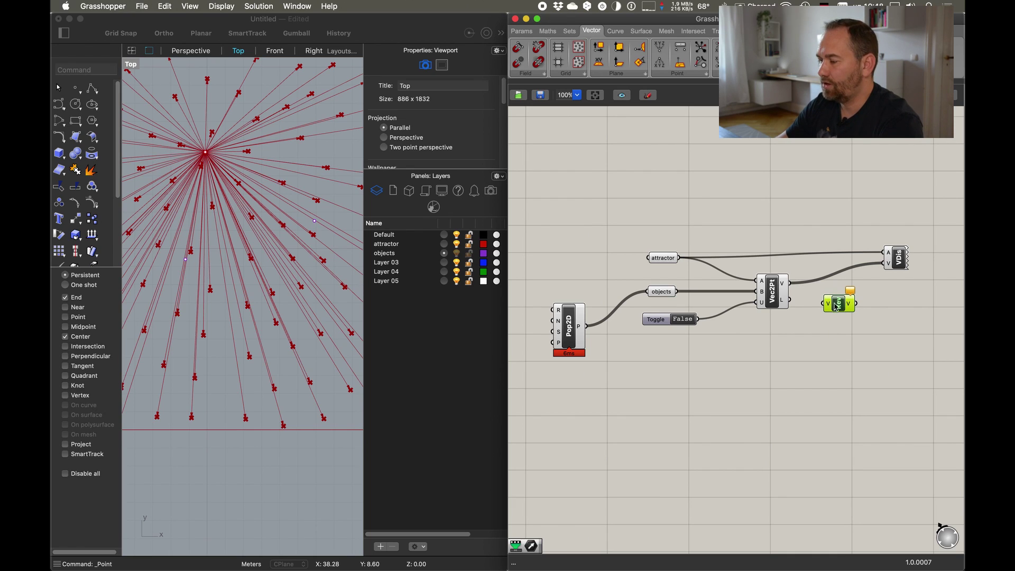
pyautogui.moveTo(826, 303); pyautogui.dragTo(888, 264)
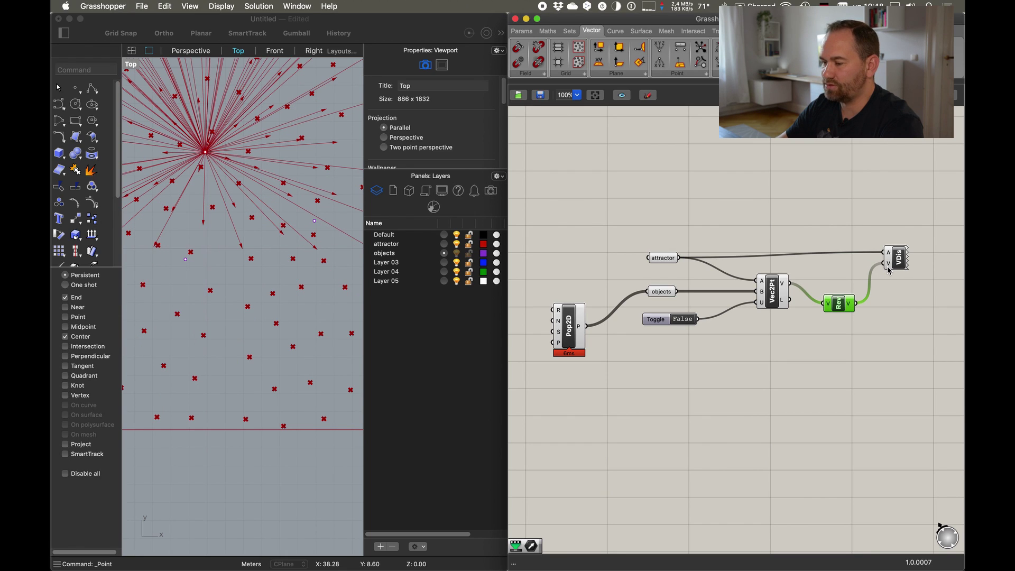
pyautogui.scroll(-4, 255, 276)
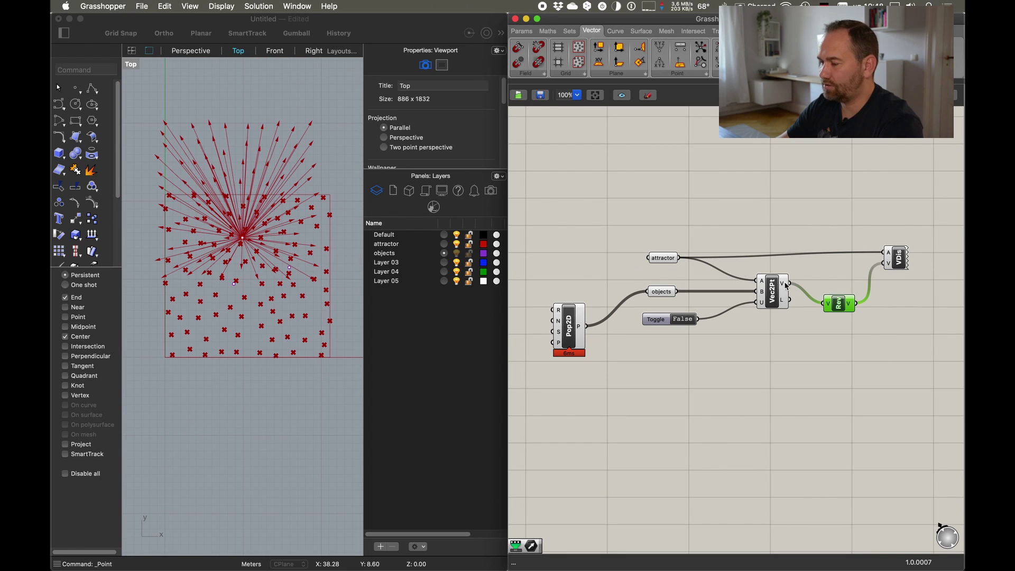
# Replace attractor with objects as the Vector Display's anchor input and tidy the positions of both parameters
pyautogui.moveTo(884, 253); pyautogui.dragTo(862, 247)
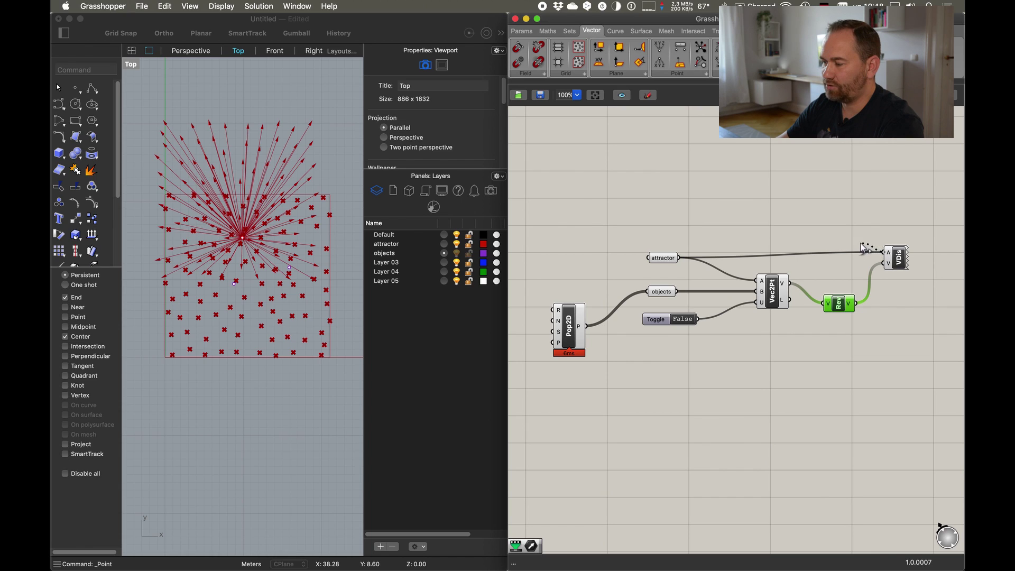
pyautogui.moveTo(762, 254); pyautogui.dragTo(676, 297)
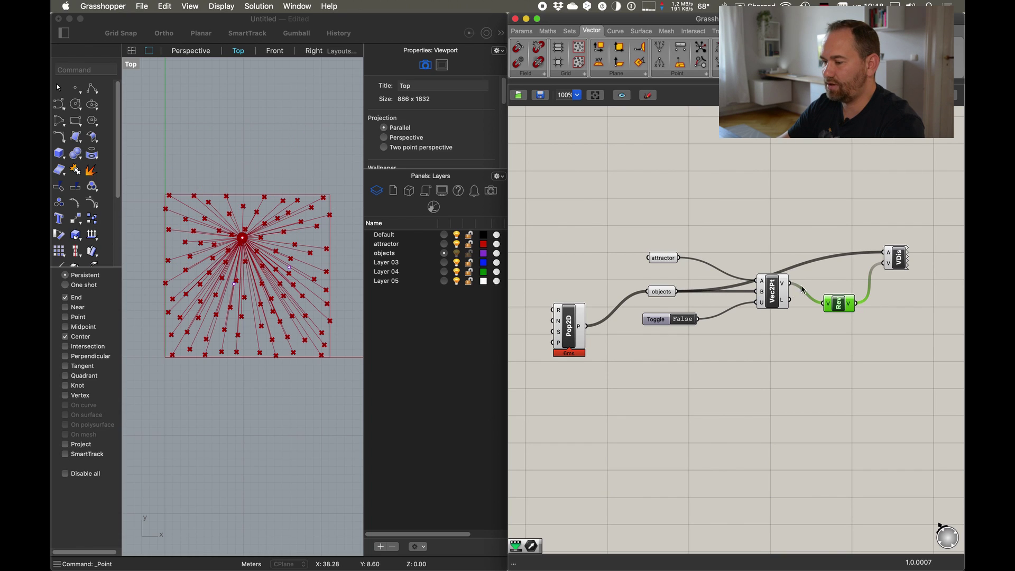
pyautogui.moveTo(668, 259); pyautogui.dragTo(669, 256)
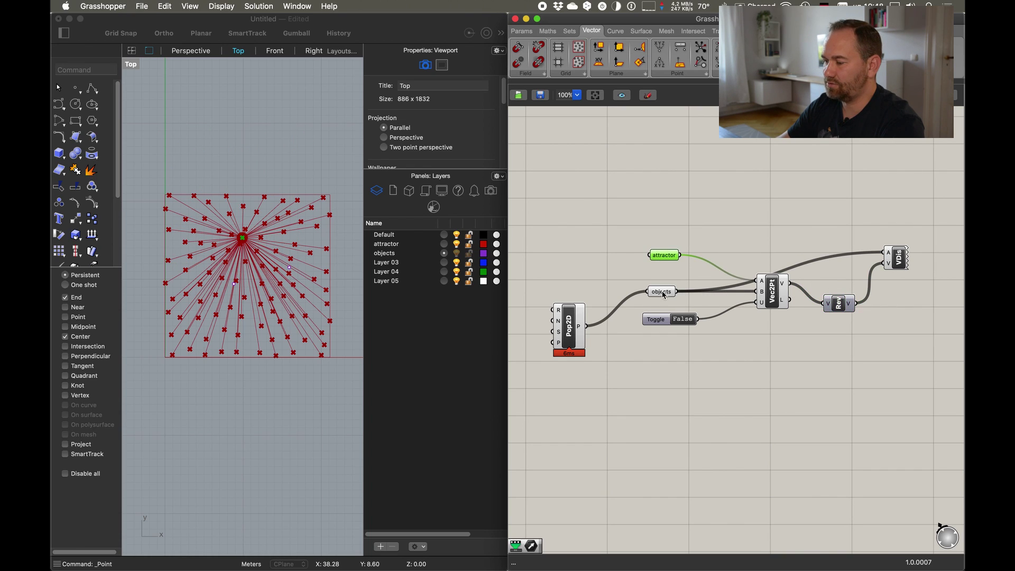
pyautogui.moveTo(664, 294); pyautogui.dragTo(666, 287)
# Inspect the arrows converging on the attractor and switch the Vec2Pt unitize Toggle to True
pyautogui.scroll(5, 268, 308)
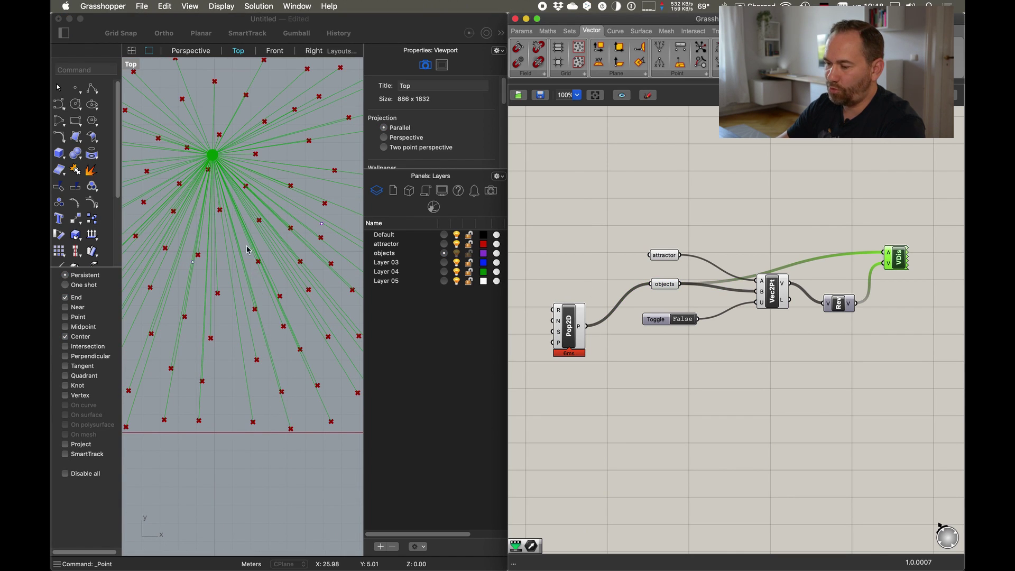
pyautogui.scroll(5, 198, 157)
pyautogui.scroll(-3, 199, 159)
pyautogui.scroll(3, 198, 159)
pyautogui.scroll(1, 328, 189)
pyautogui.scroll(10, 642, 327)
pyautogui.scroll(-12, 642, 326)
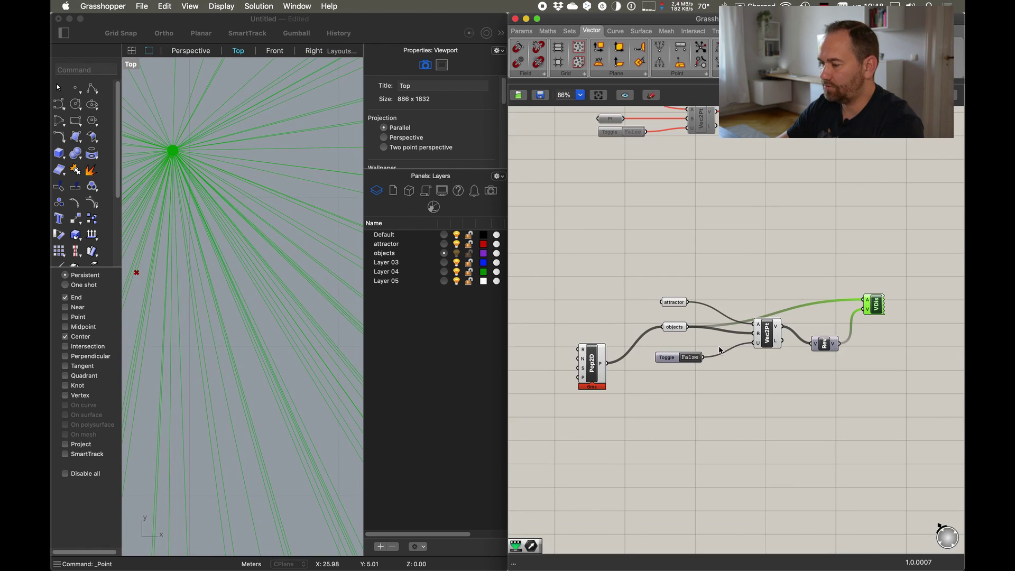
pyautogui.doubleClick(696, 357)
pyautogui.scroll(-5, 272, 323)
pyautogui.scroll(-5, 281, 306)
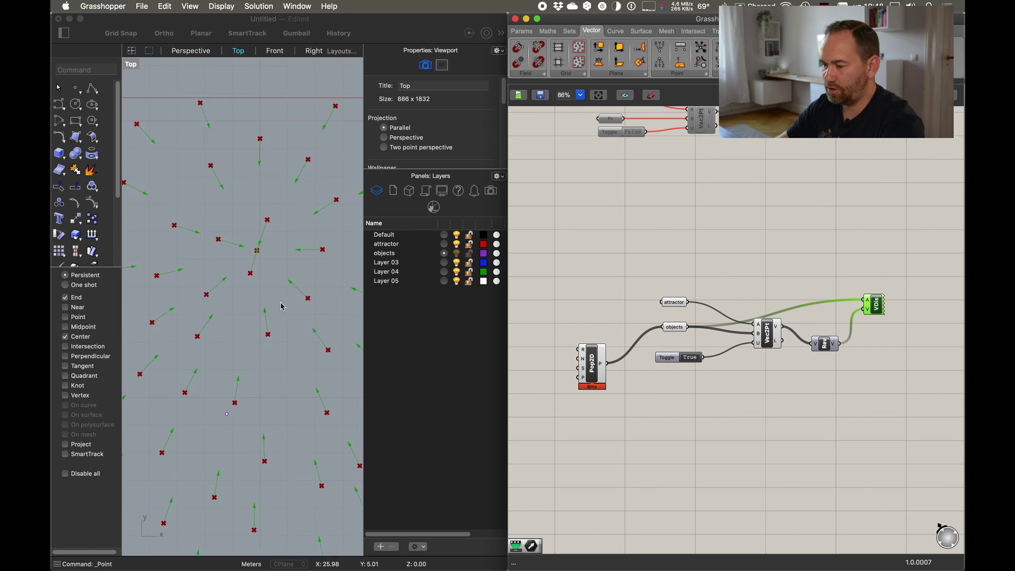
pyautogui.scroll(-3, 283, 357)
pyautogui.scroll(-3, 282, 358)
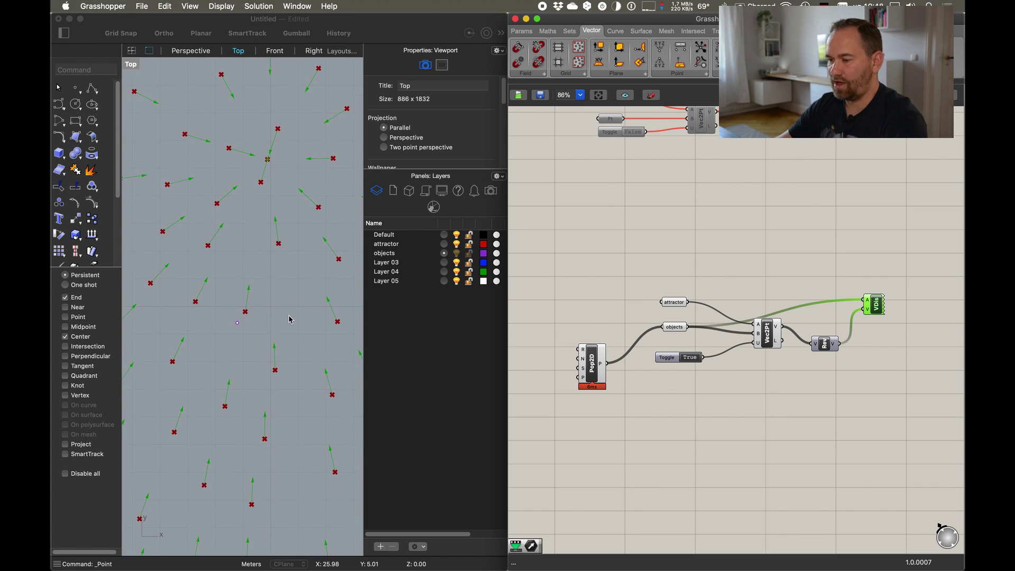
pyautogui.scroll(-3, 285, 317)
# Space out the Populate 2D, Vec2Pt and Vector Display components and adjust the attractor parameter's position
pyautogui.click(675, 300)
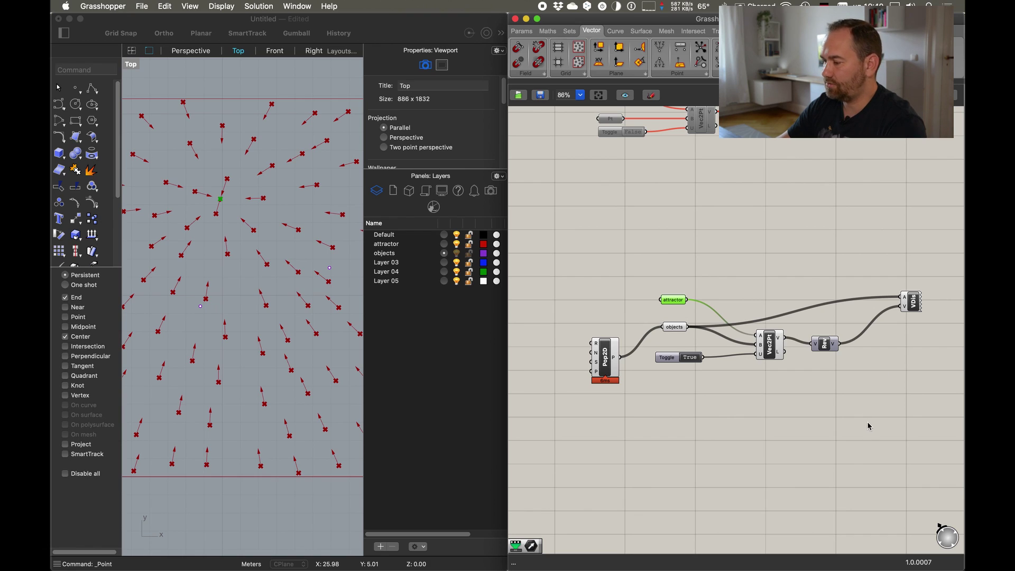
pyautogui.moveTo(869, 427); pyautogui.dragTo(840, 390, button='right')
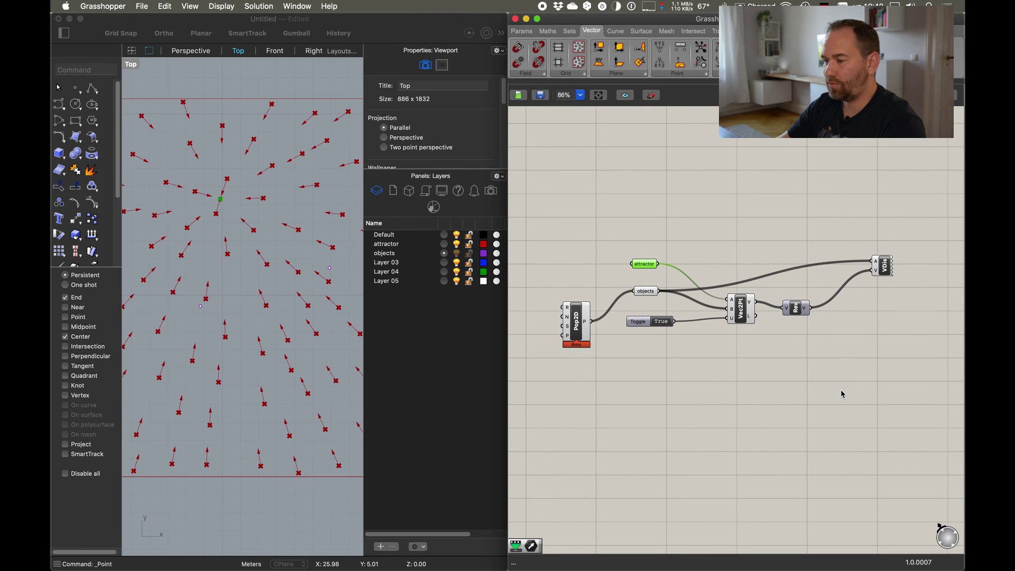
# Add a Circle component below the Vector Display and connect objects to its P input
pyautogui.doubleClick(867, 389)
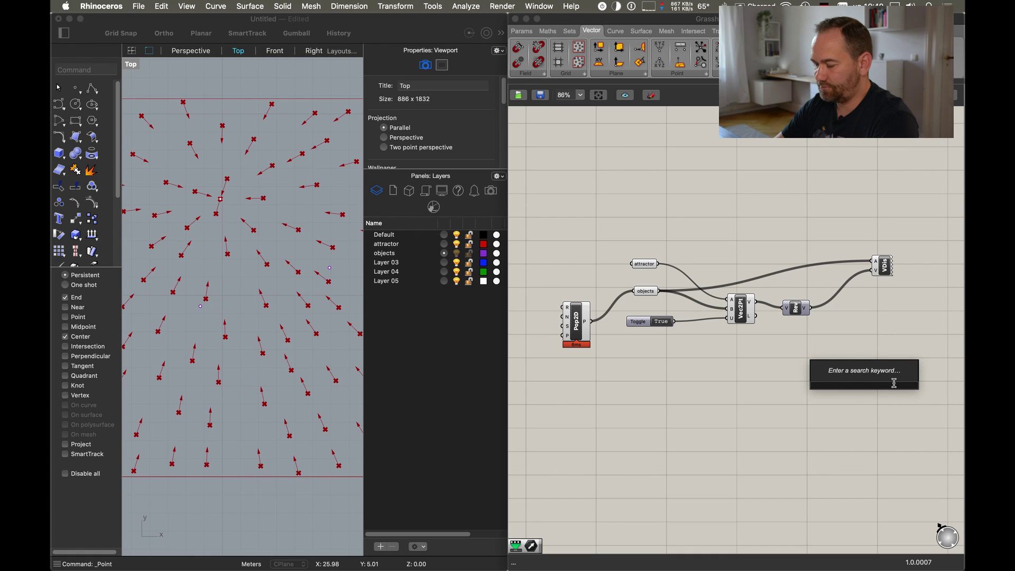
pyautogui.write('cir')
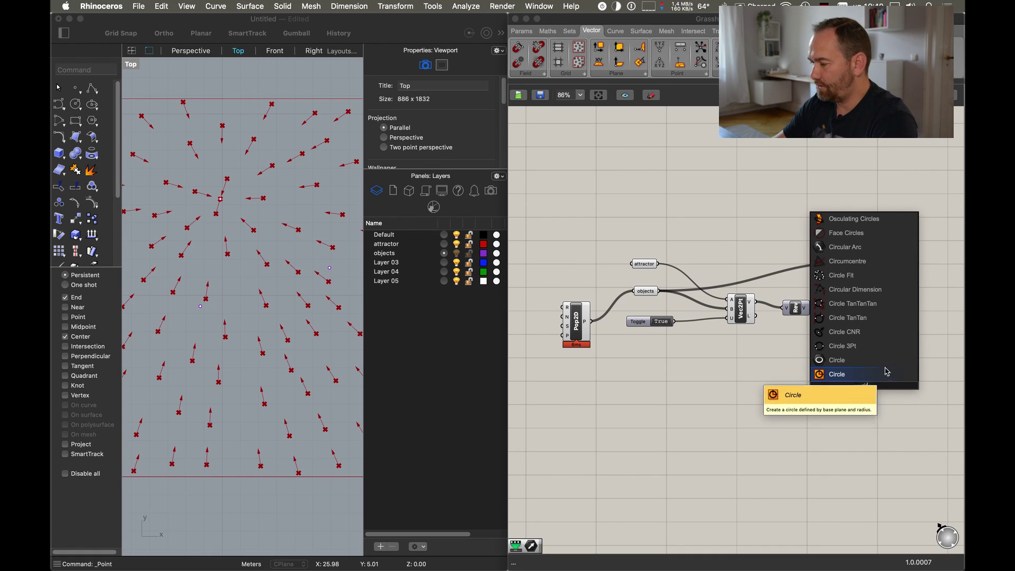
pyautogui.click(890, 374)
pyautogui.moveTo(867, 381); pyautogui.dragTo(874, 355)
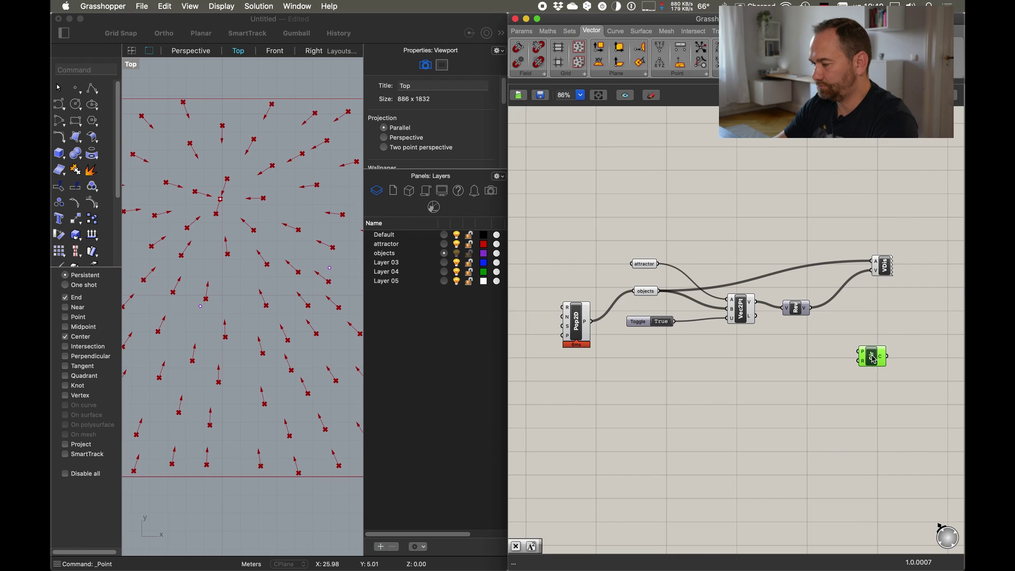
pyautogui.moveTo(756, 316); pyautogui.dragTo(892, 357)
pyautogui.click(646, 291)
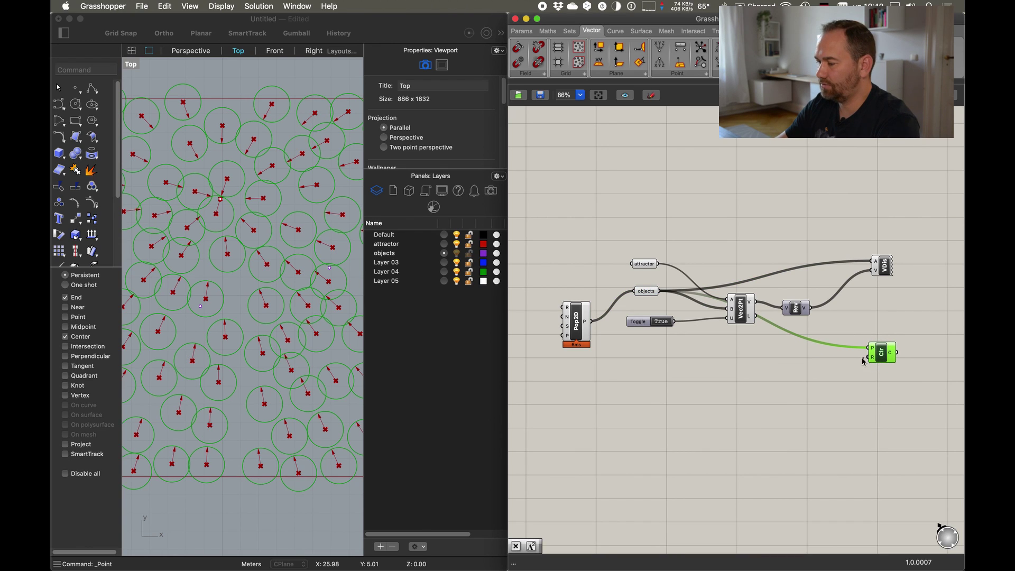
pyautogui.moveTo(883, 358); pyautogui.dragTo(897, 361)
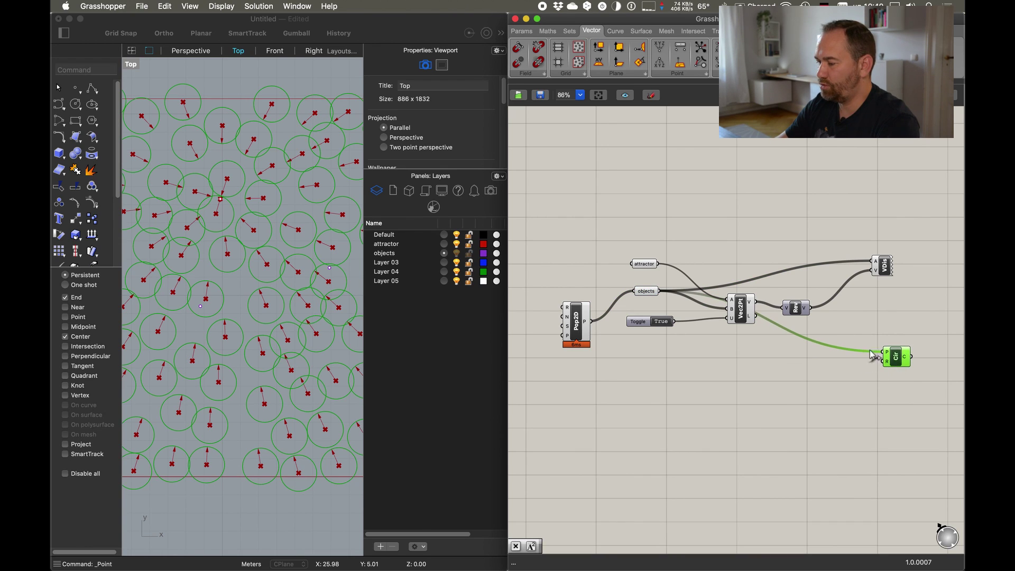
# Add a Number parameter linking Vec2Pt's L output to the Circle's R input and space out the neighbouring components
pyautogui.doubleClick(818, 375)
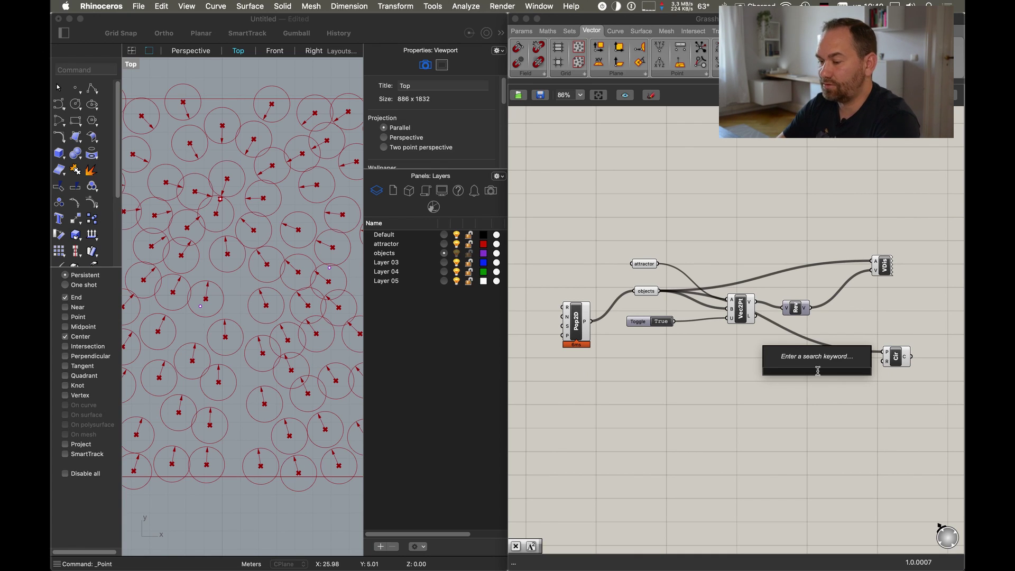
pyautogui.write('num')
pyautogui.press('Return')
pyautogui.moveTo(743, 318); pyautogui.dragTo(730, 325)
pyautogui.moveTo(740, 325)
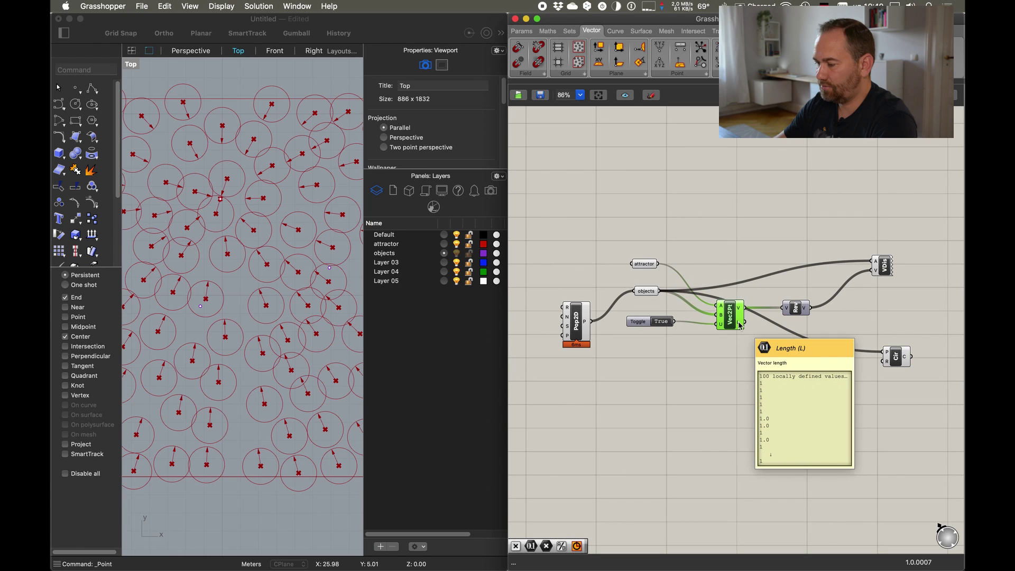
pyautogui.moveTo(744, 323); pyautogui.dragTo(905, 358)
pyautogui.moveTo(884, 268); pyautogui.dragTo(919, 267)
pyautogui.moveTo(906, 358); pyautogui.dragTo(924, 358)
pyautogui.moveTo(820, 371); pyautogui.dragTo(832, 369)
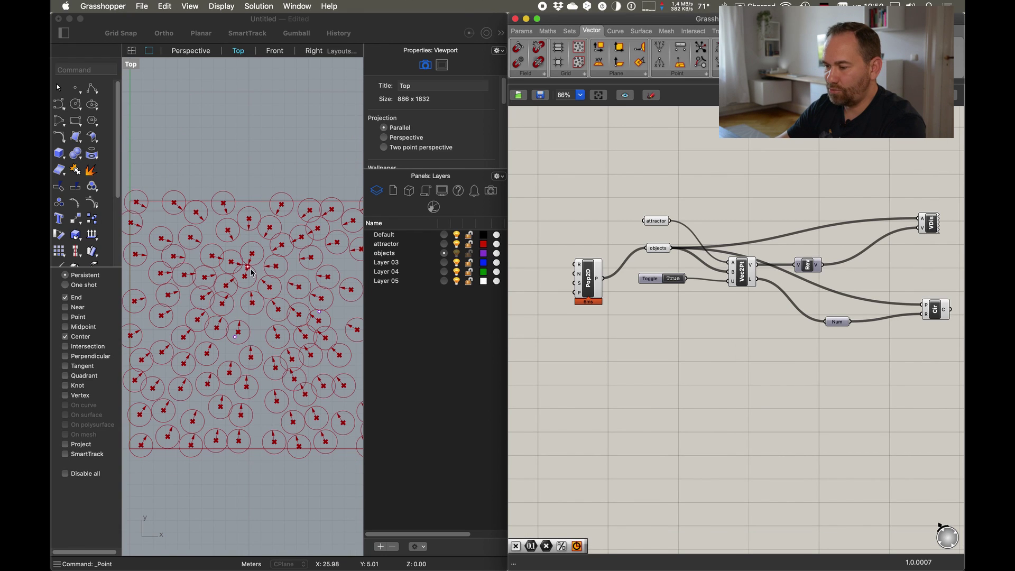
# Move the attractor point to a lower spot among the circles in the Top viewport
pyautogui.click(251, 271)
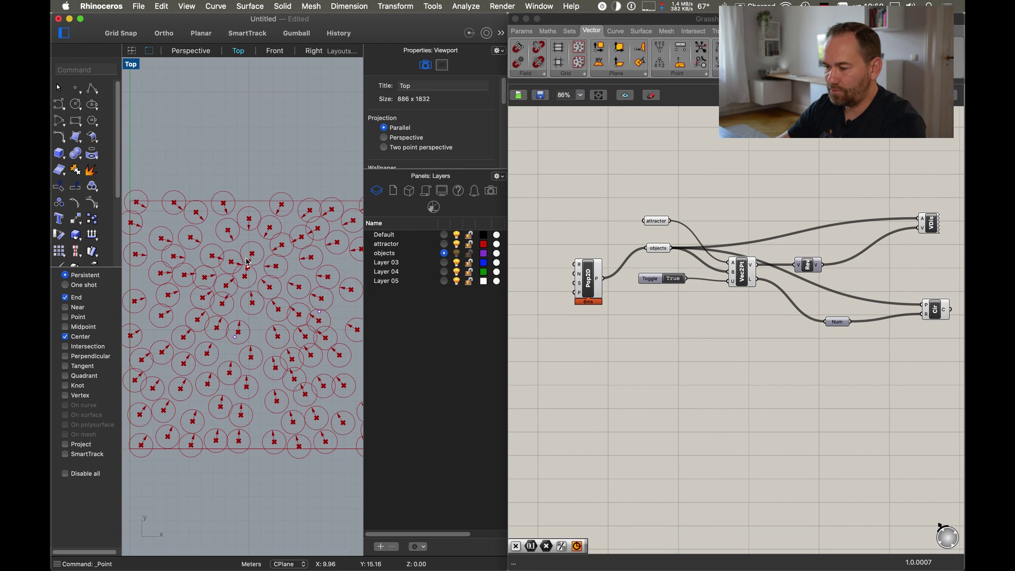
pyautogui.moveTo(249, 268); pyautogui.dragTo(226, 353)
# Shift the Reverse, Number, Vector Display and Circle components farther from Vec2Pt to open up space between them
pyautogui.moveTo(723, 363); pyautogui.dragTo(709, 331, button='right')
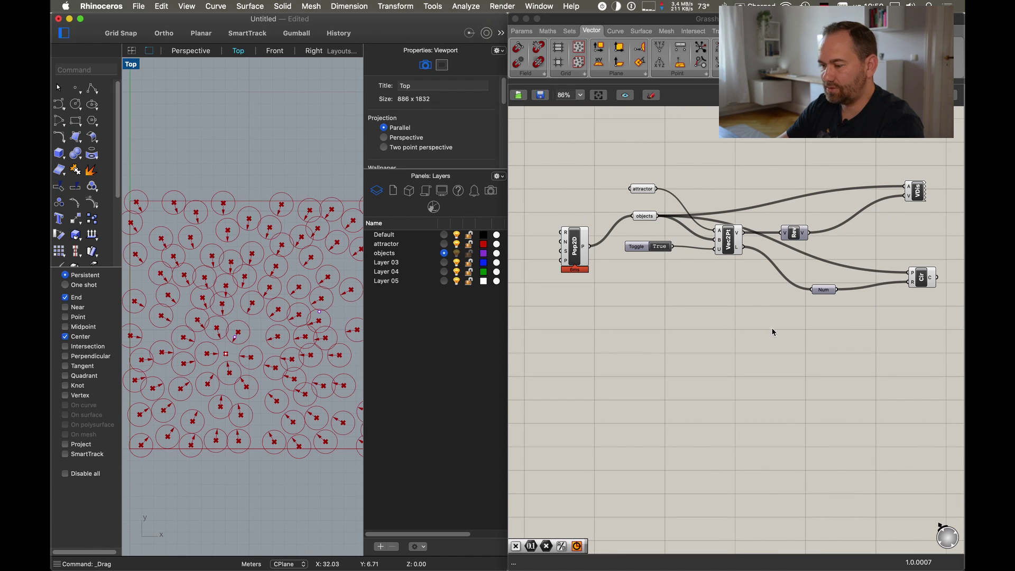
pyautogui.moveTo(799, 326); pyautogui.dragTo(664, 358, button='right')
pyautogui.moveTo(849, 181); pyautogui.dragTo(656, 346)
pyautogui.moveTo(663, 267); pyautogui.dragTo(750, 269)
pyautogui.scroll(-3, 735, 285)
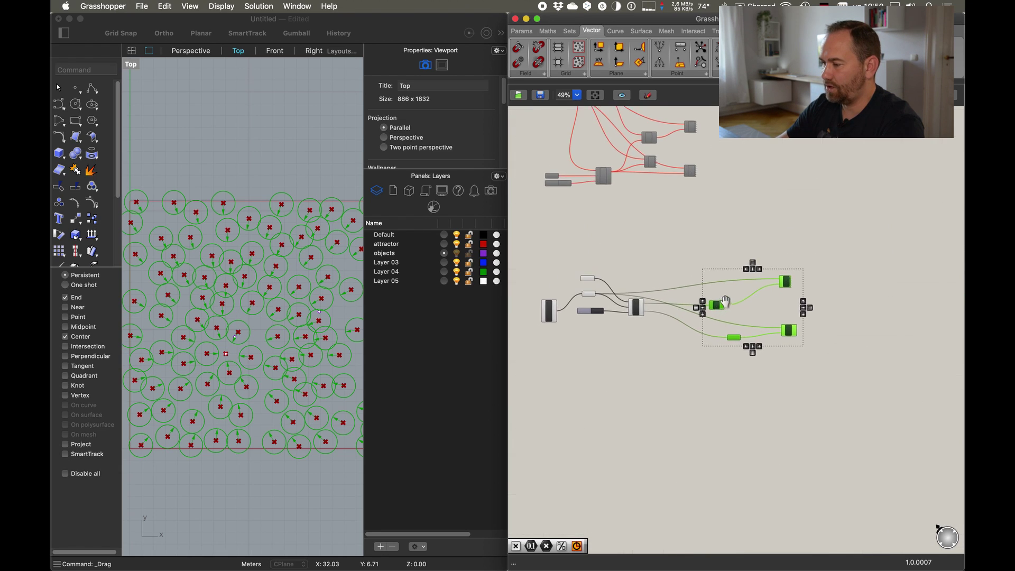
pyautogui.moveTo(726, 313); pyautogui.dragTo(775, 311)
pyautogui.click(714, 317)
pyautogui.moveTo(712, 280); pyautogui.dragTo(747, 334, button='right')
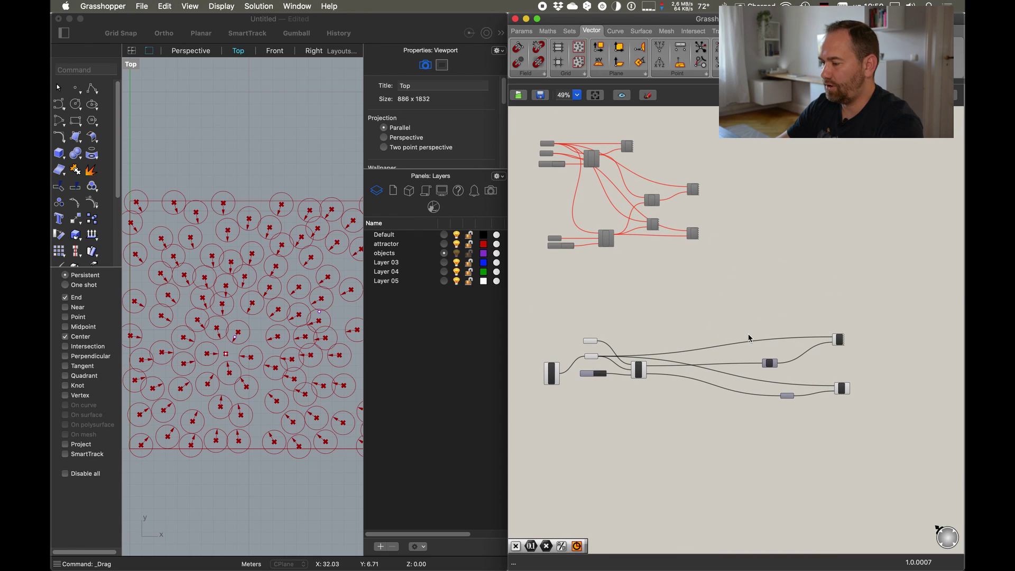
pyautogui.keyDown('alt'); pyautogui.moveTo(737, 369); pyautogui.dragTo(802, 374); pyautogui.keyUp('alt')
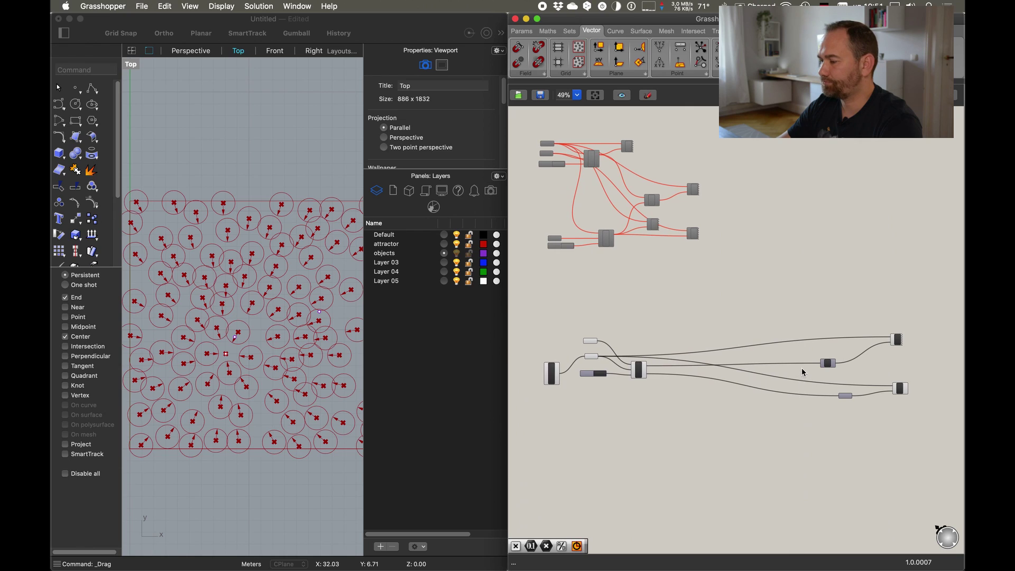
# Add a Distance component below Vec2Pt, with attractor connected to A and objects to B, and check its output values
pyautogui.scroll(2, 706, 391)
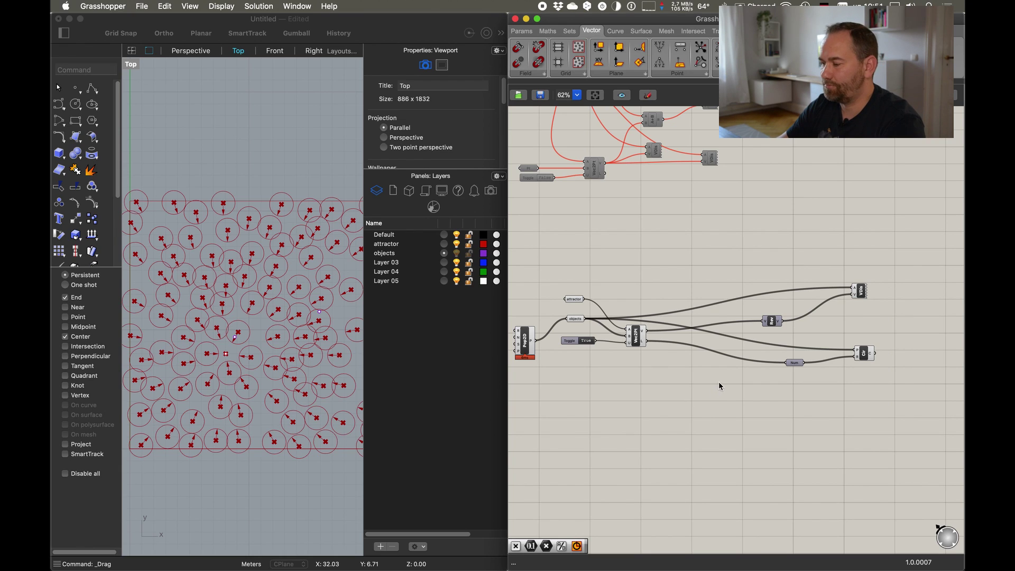
pyautogui.scroll(2, 702, 380)
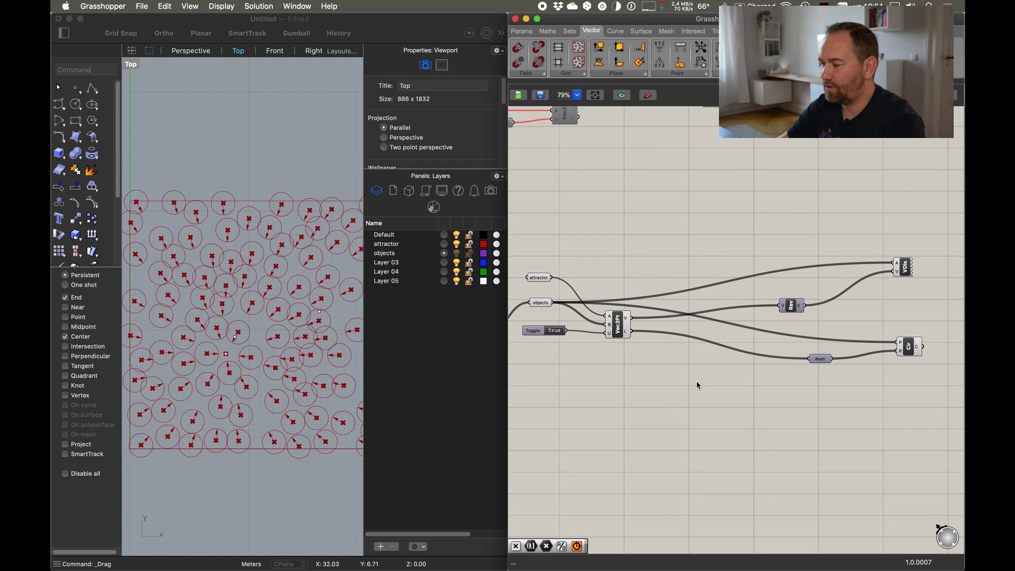
pyautogui.moveTo(692, 390); pyautogui.dragTo(743, 339, button='right')
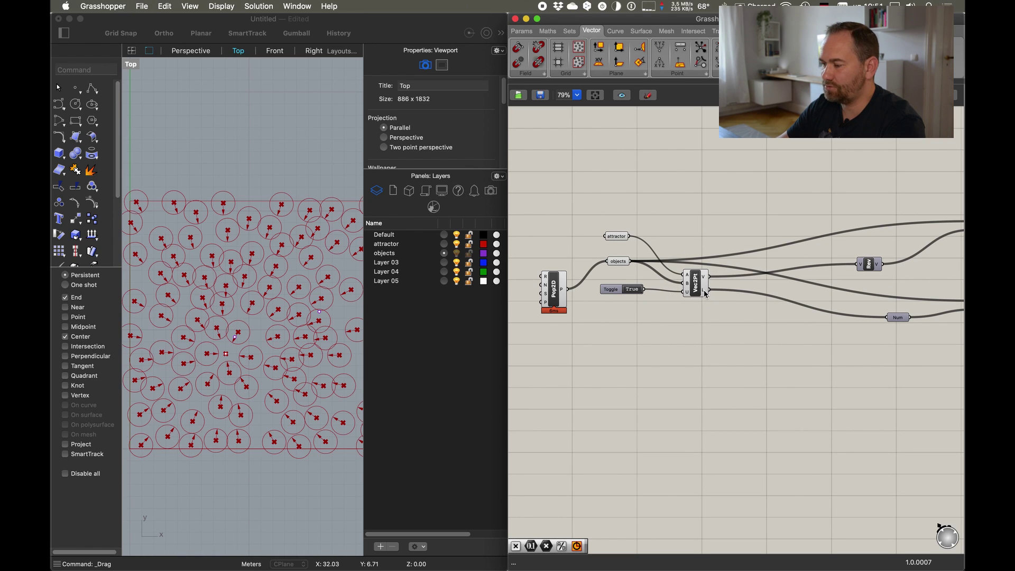
pyautogui.scroll(3, 704, 313)
pyautogui.doubleClick(696, 350)
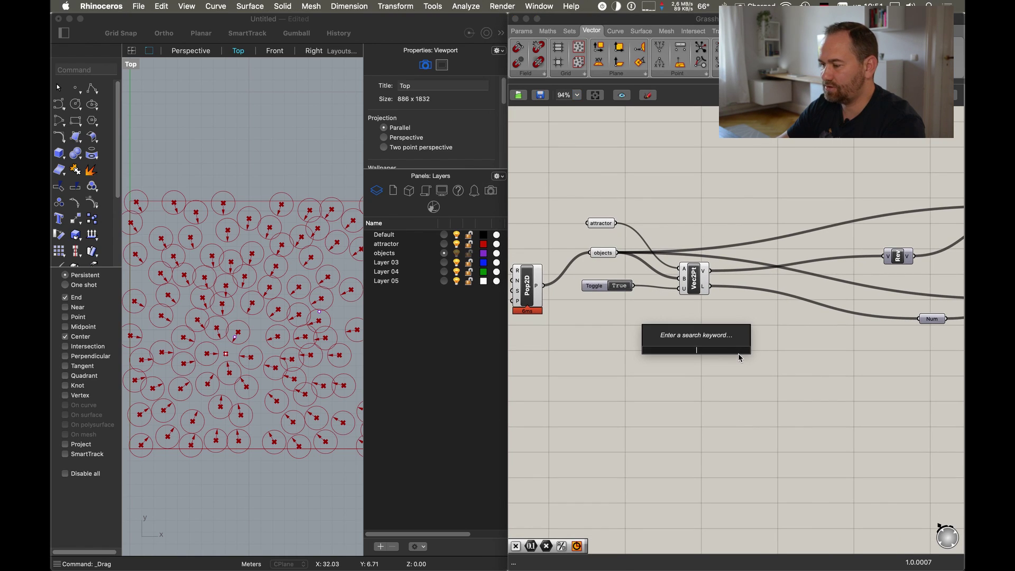
pyautogui.write('dist')
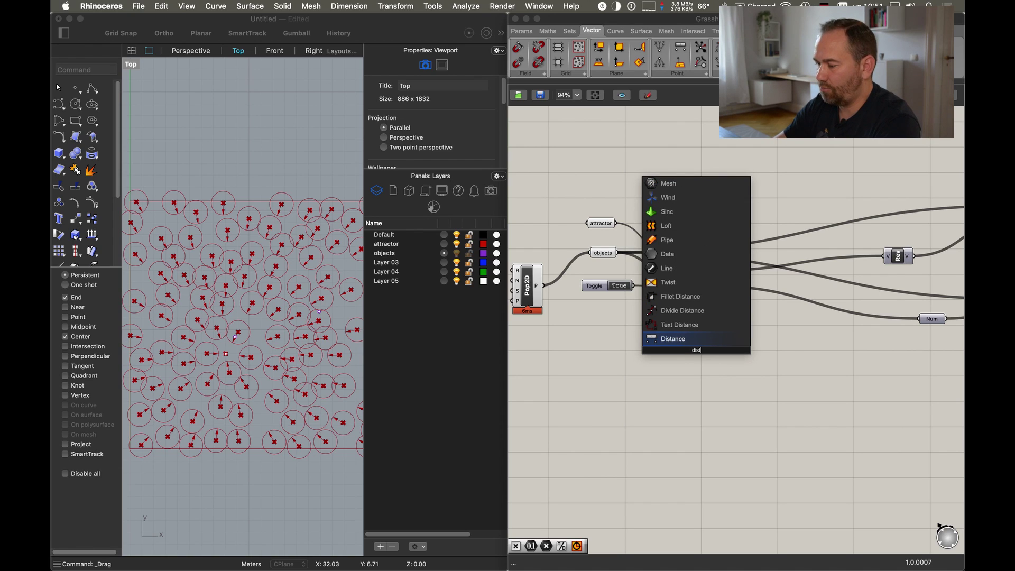
pyautogui.press('Return')
pyautogui.moveTo(684, 353); pyautogui.dragTo(615, 220)
pyautogui.scroll(1, 688, 338)
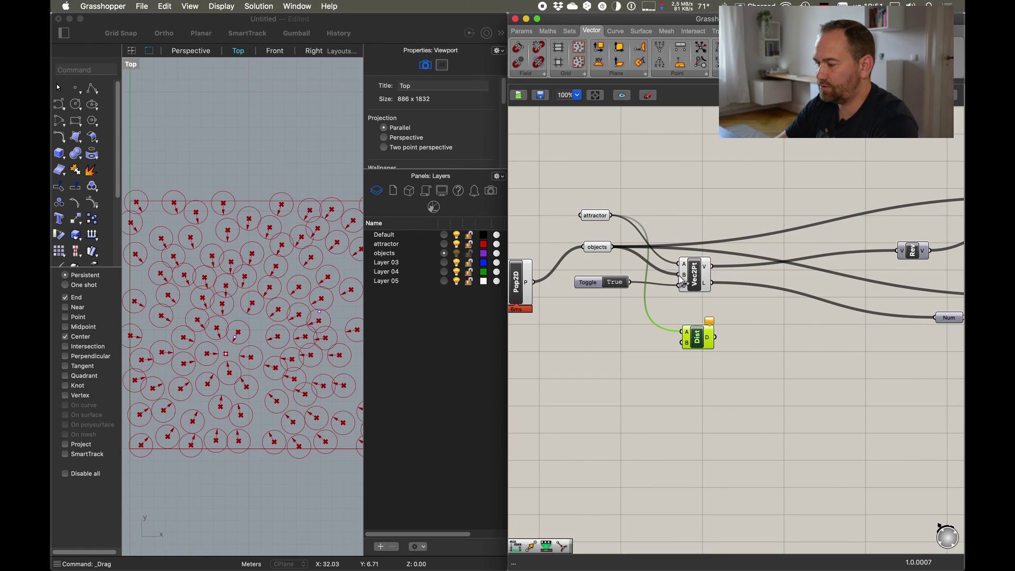
pyautogui.moveTo(612, 247); pyautogui.dragTo(686, 342)
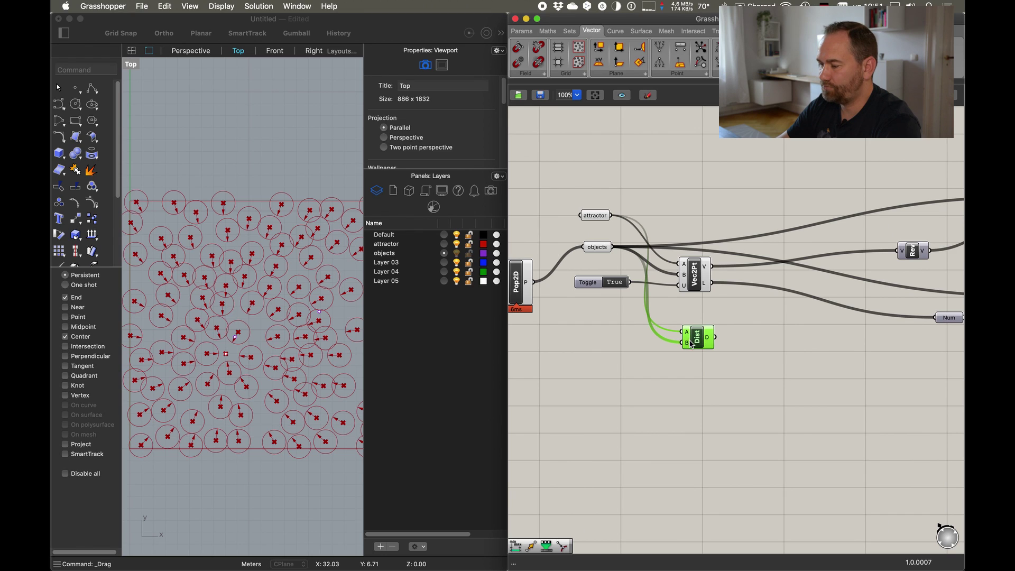
pyautogui.moveTo(711, 342)
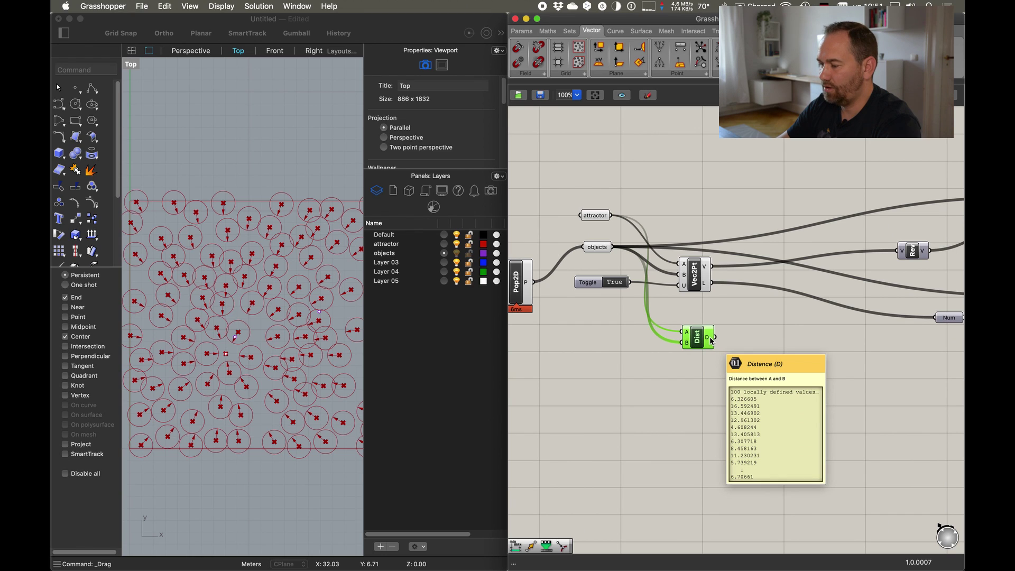
pyautogui.click(827, 353)
# Add the Square math component after Distance, feed it the D output and check the squared values
pyautogui.moveTo(790, 387); pyautogui.dragTo(709, 364, button='right')
pyautogui.doubleClick(694, 359)
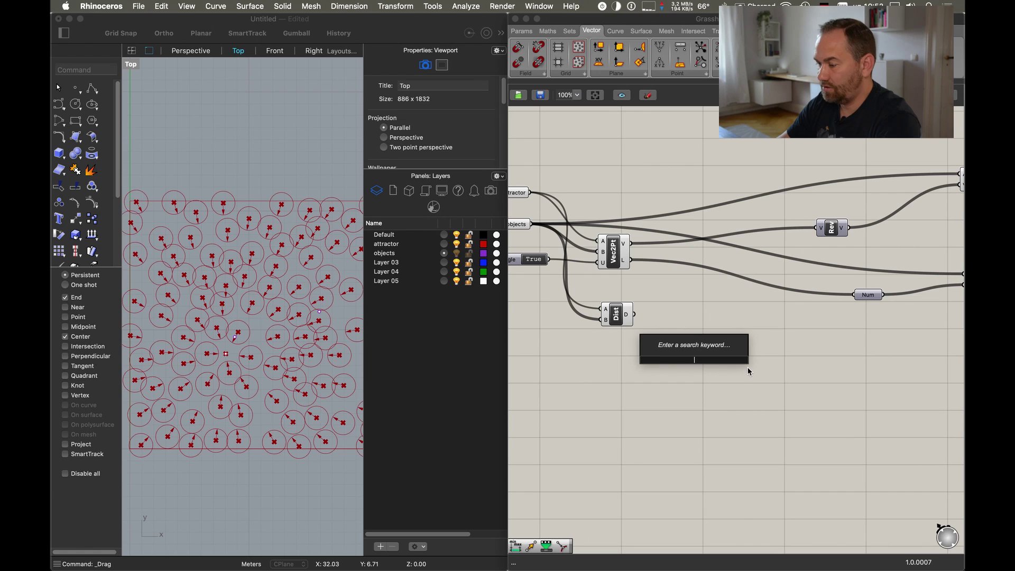
pyautogui.write('squre')
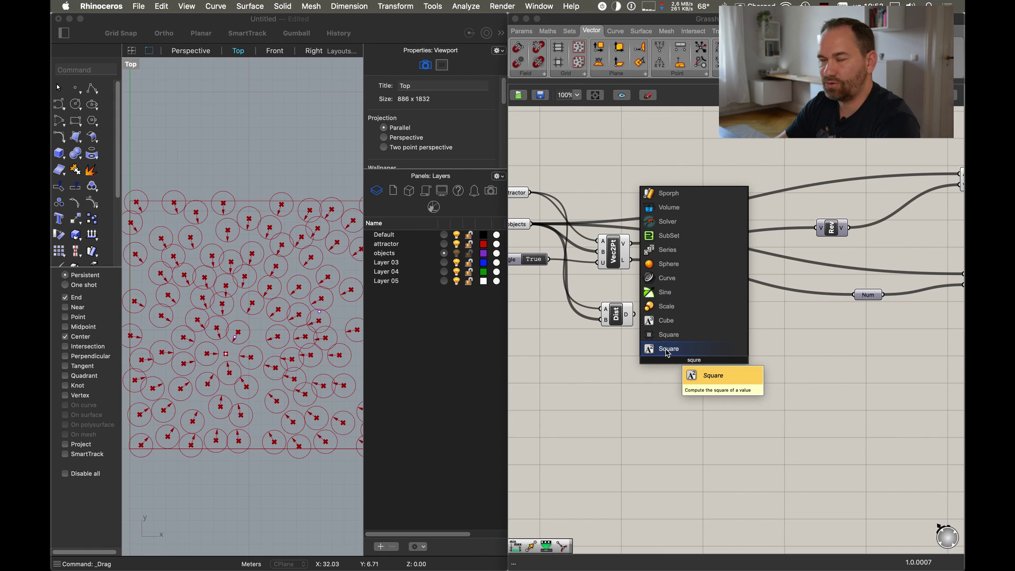
pyautogui.click(668, 350)
pyautogui.moveTo(683, 365); pyautogui.dragTo(637, 322)
pyautogui.moveTo(695, 366); pyautogui.dragTo(692, 348)
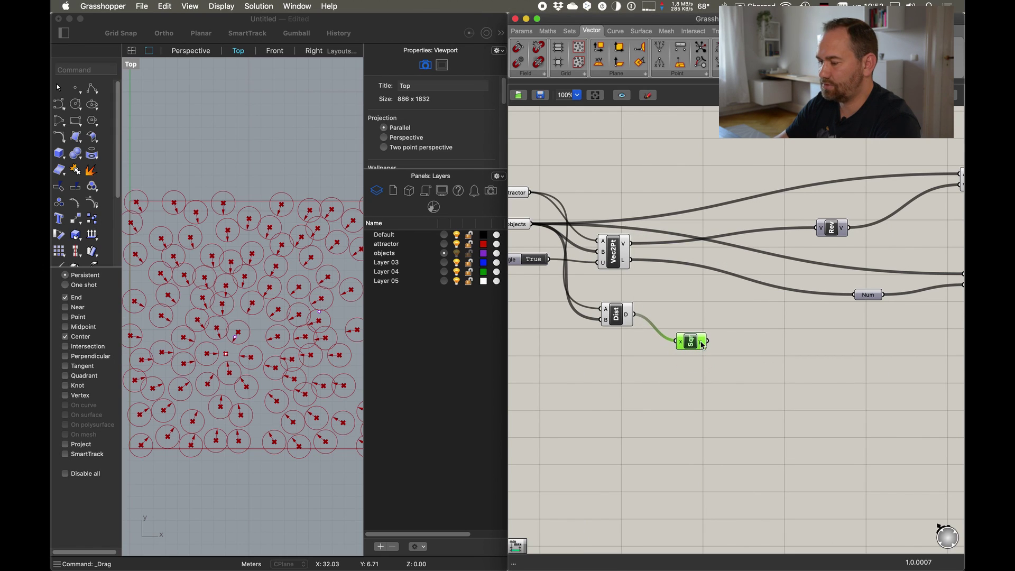
pyautogui.moveTo(703, 344)
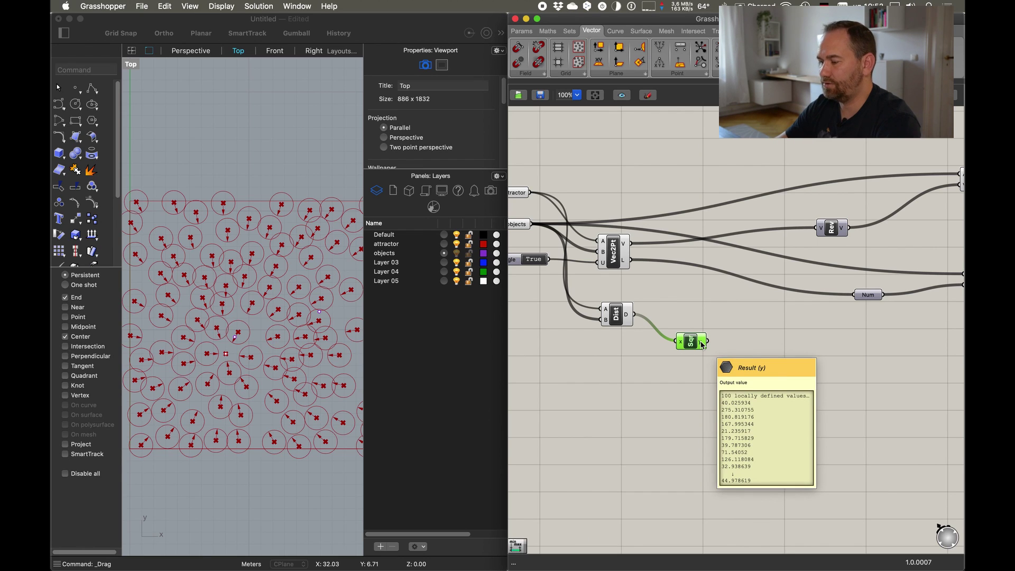
pyautogui.moveTo(693, 344); pyautogui.dragTo(697, 350)
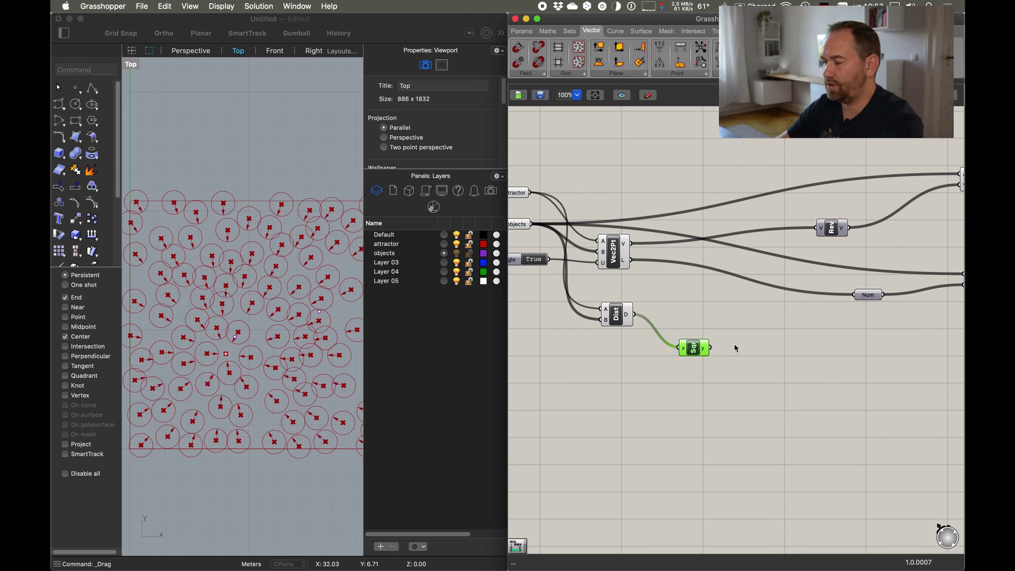
# Add a Division component after Square and connect the squared distance to its B input
pyautogui.doubleClick(759, 348)
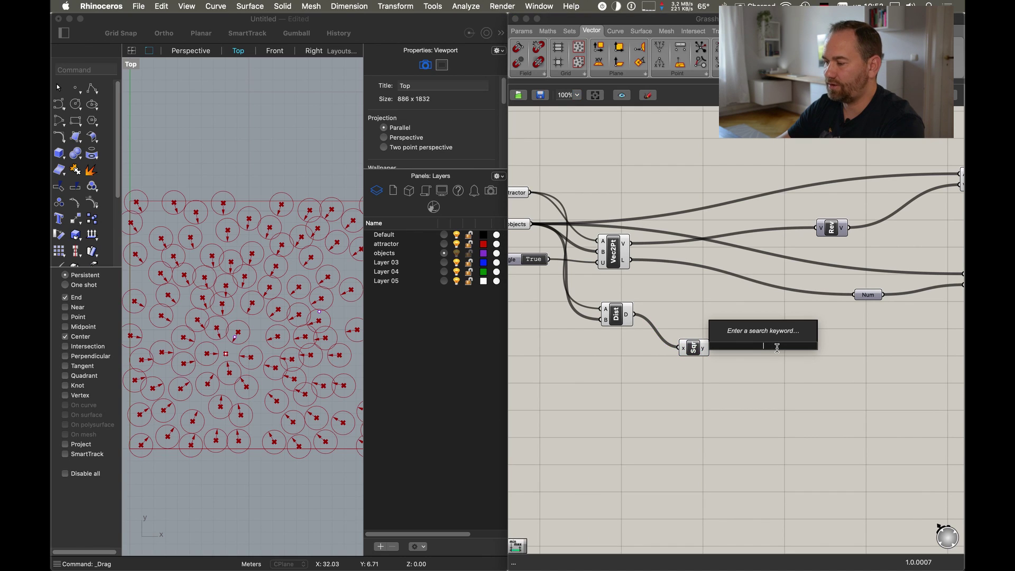
pyautogui.write('divi')
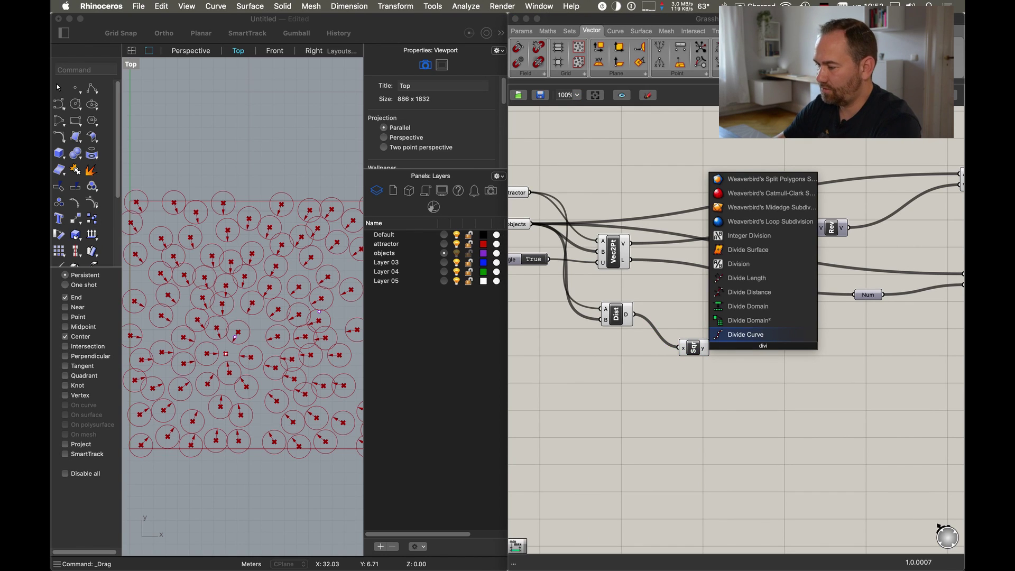
pyautogui.click(756, 265)
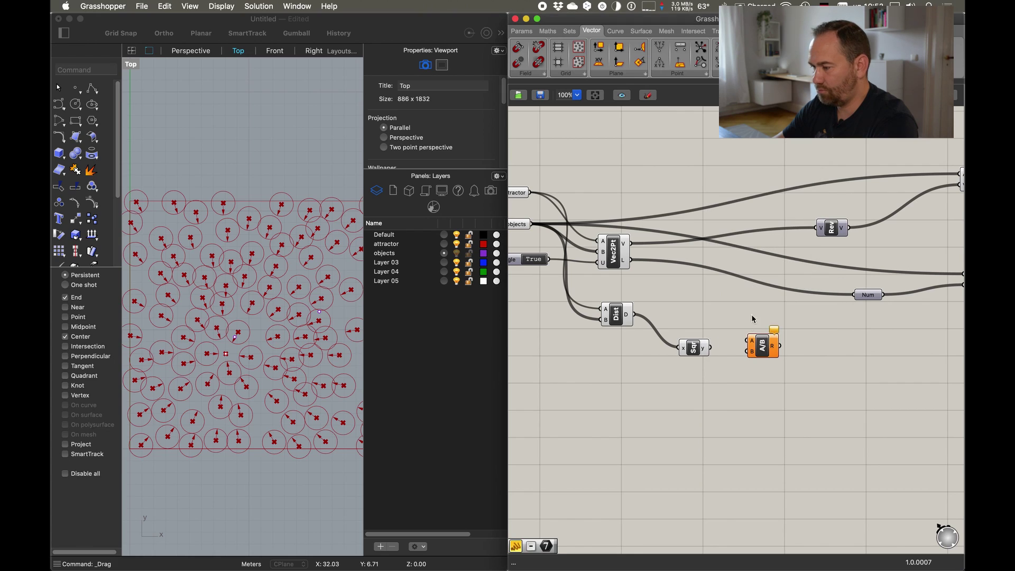
pyautogui.moveTo(764, 354); pyautogui.dragTo(744, 330)
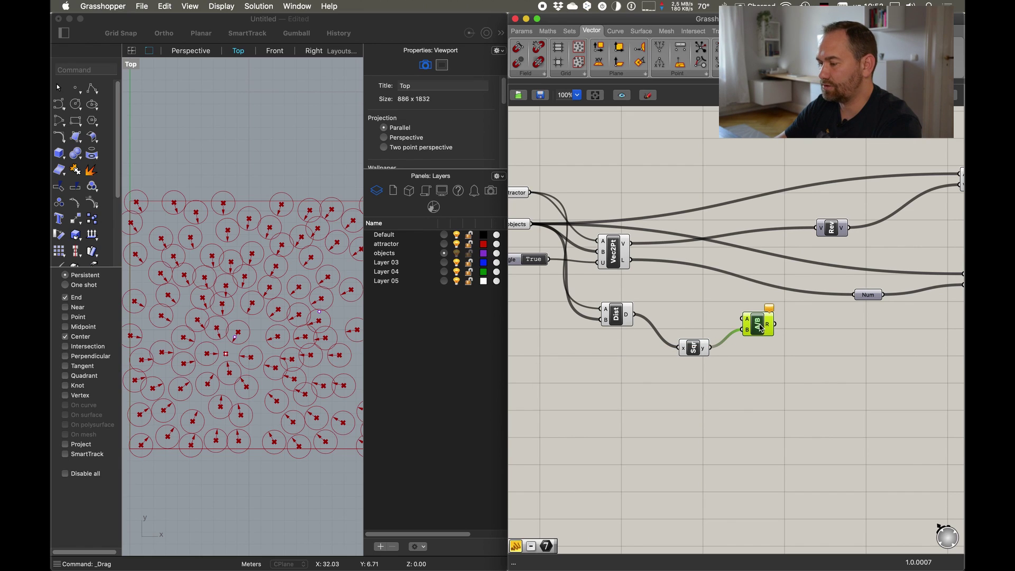
# Add a panel containing 1, widen it and connect it to the Division's A input
pyautogui.doubleClick(694, 307)
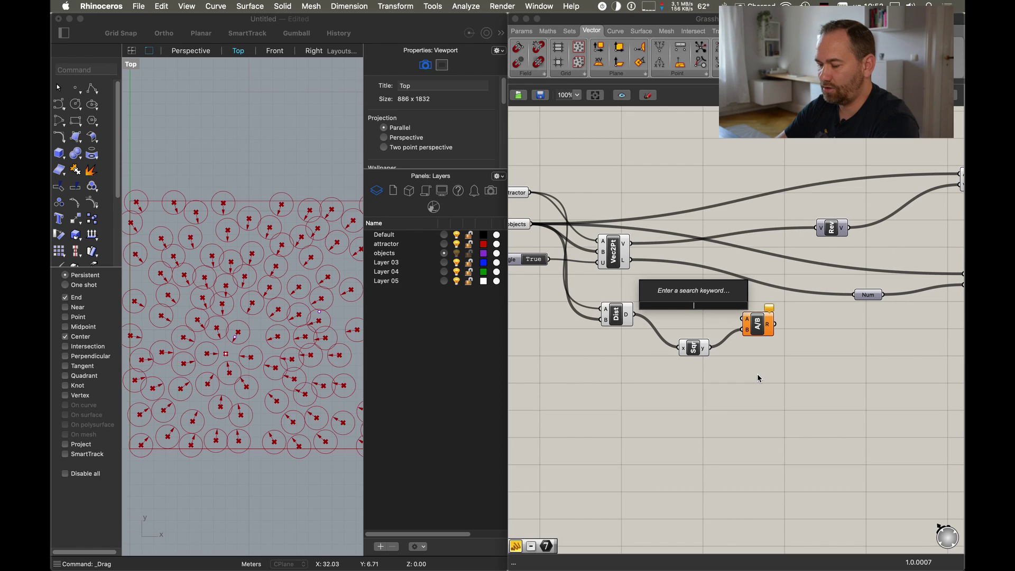
pyautogui.write('1')
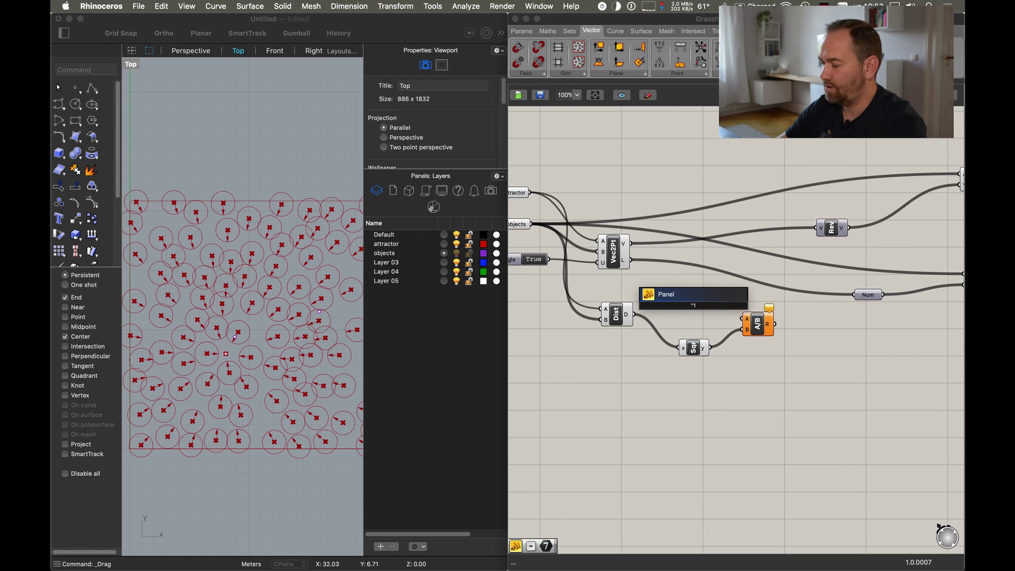
pyautogui.press('Return')
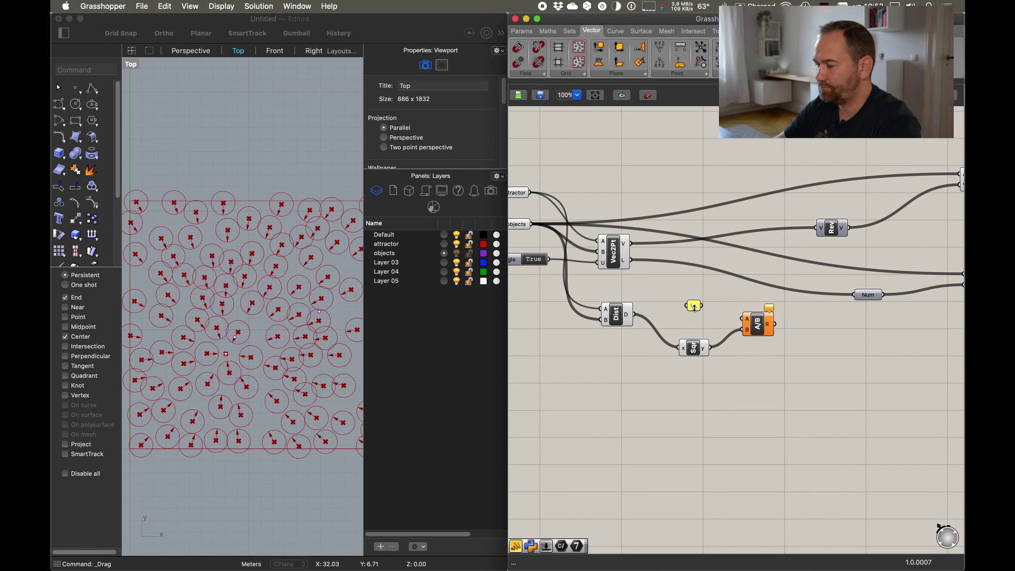
pyautogui.moveTo(688, 309); pyautogui.dragTo(660, 314)
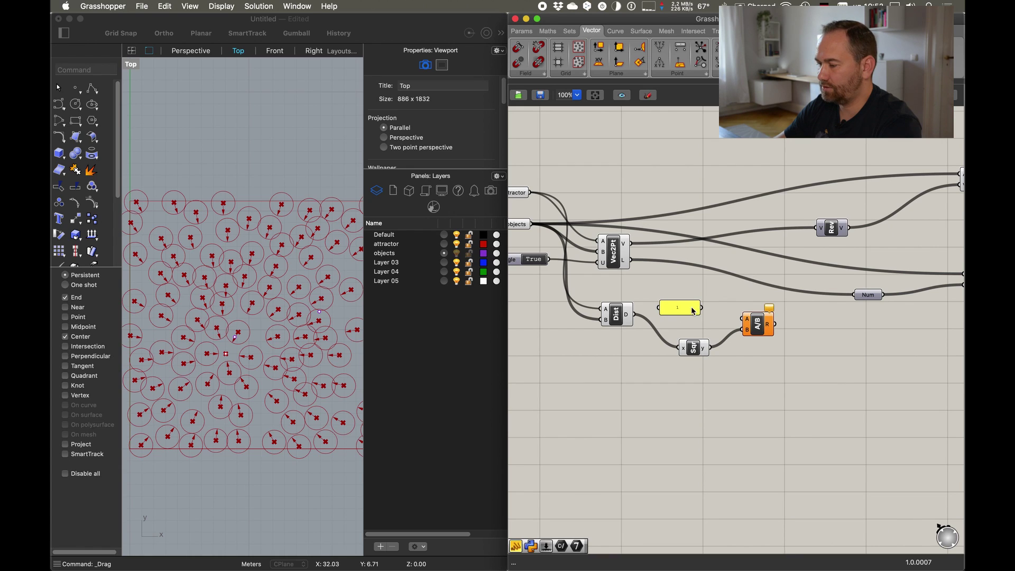
pyautogui.moveTo(702, 308)
pyautogui.mouseDown()
pyautogui.moveTo(747, 317)
pyautogui.moveTo(717, 310)
pyautogui.mouseUp()
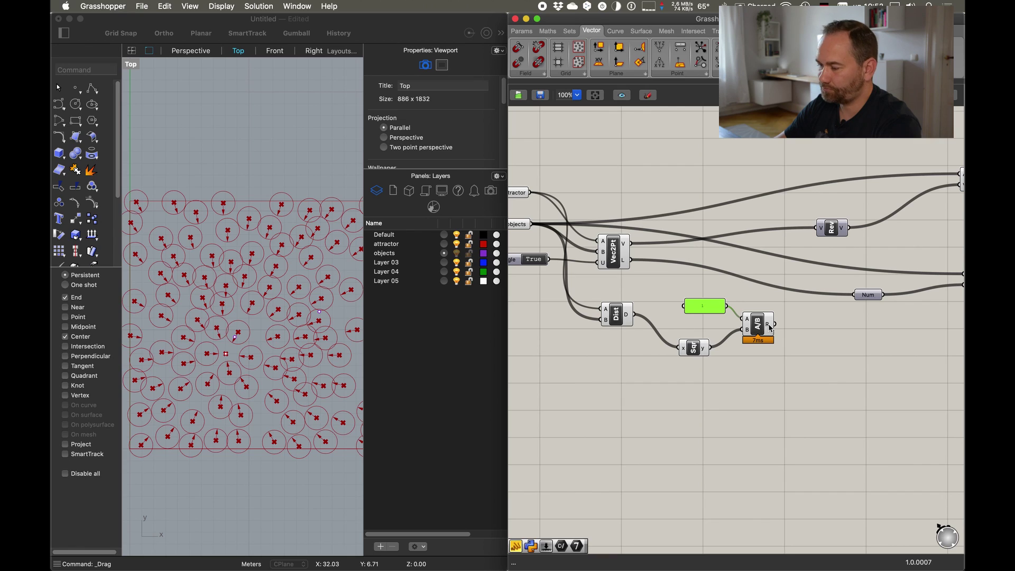
# Connect the Division result to the Number parameter that feeds the circle radius, and reposition that parameter
pyautogui.moveTo(770, 328)
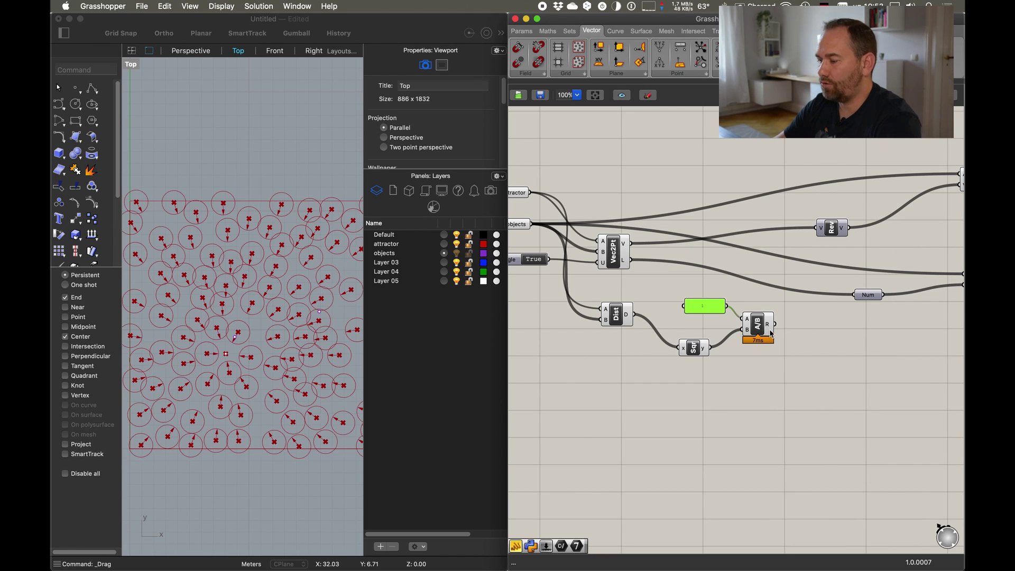
pyautogui.moveTo(846, 363); pyautogui.dragTo(725, 355, button='right')
pyautogui.moveTo(741, 300); pyautogui.dragTo(661, 333)
pyautogui.moveTo(762, 301); pyautogui.dragTo(767, 297)
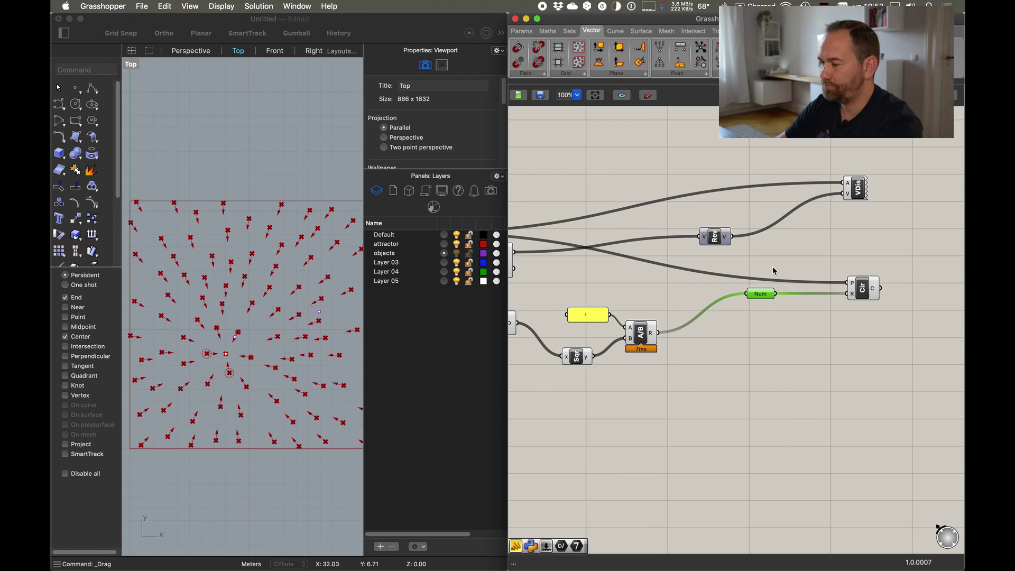
# Compare the circle sizes and arrow lengths around the attractor in the Top view, and check which wires feed the vector display
pyautogui.scroll(5, 301, 370)
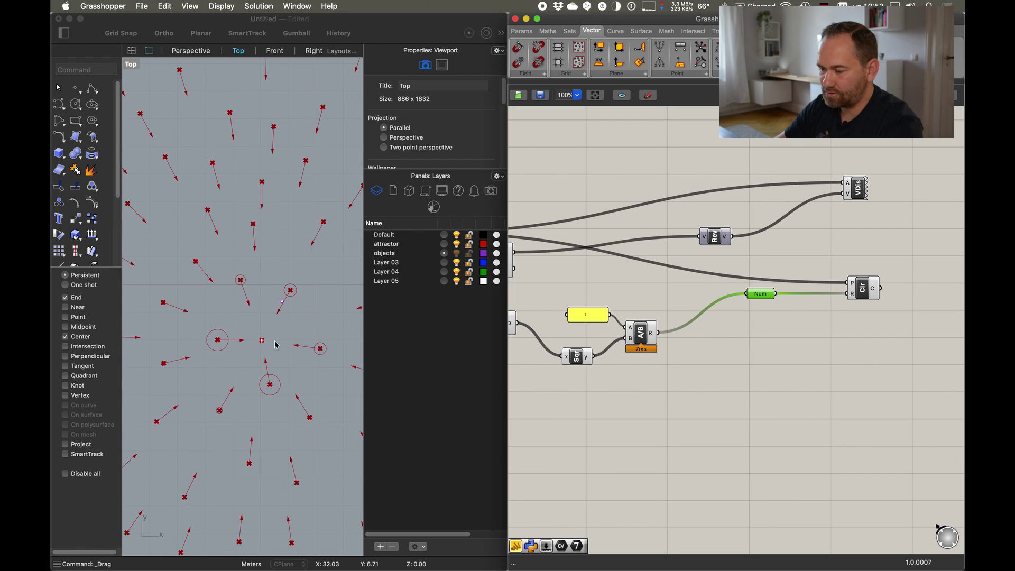
pyautogui.scroll(8, 259, 305)
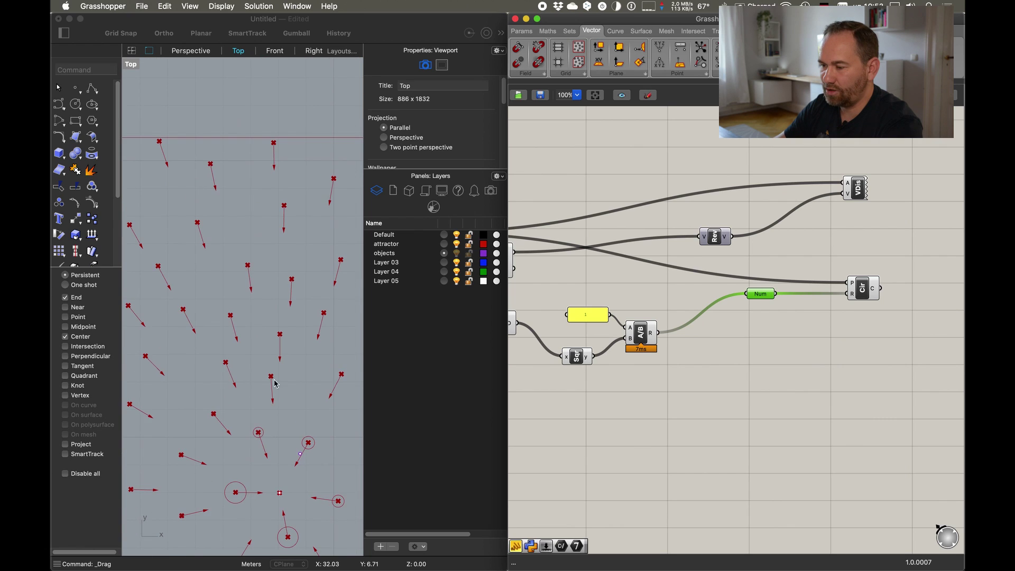
pyautogui.scroll(4, 195, 235)
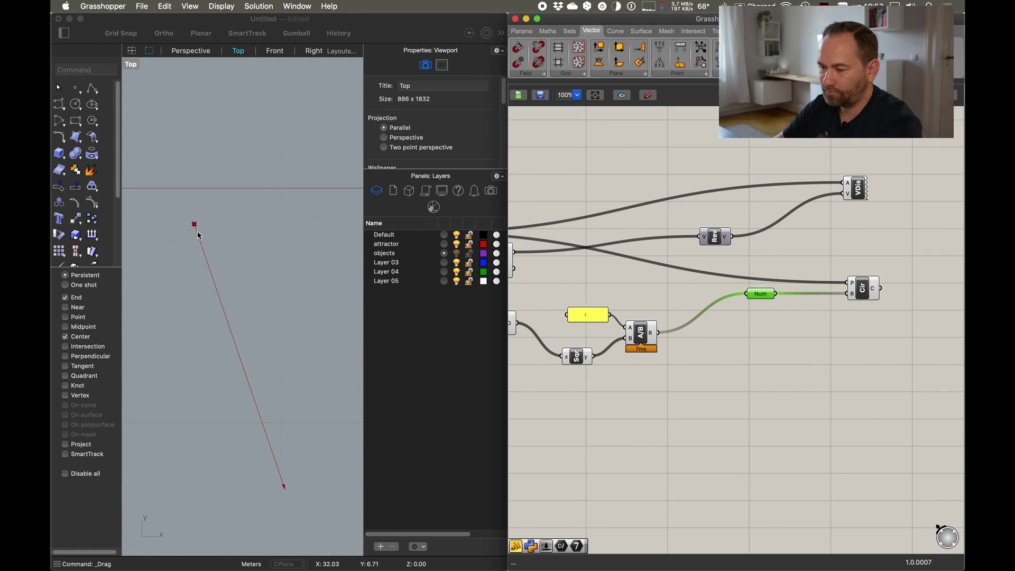
pyautogui.scroll(-2, 197, 237)
pyautogui.scroll(1, 201, 240)
pyautogui.scroll(-5, 203, 243)
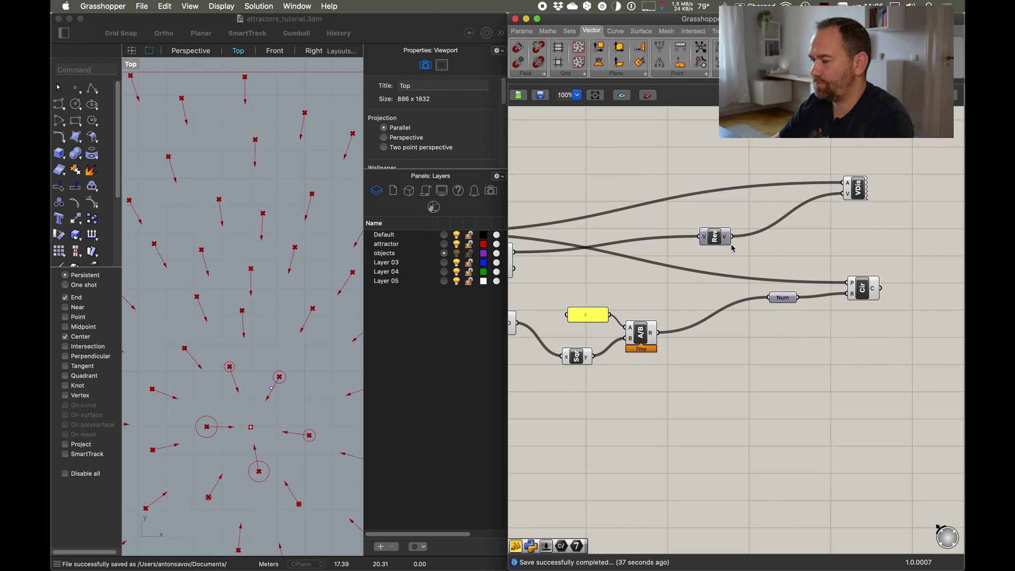
pyautogui.moveTo(859, 197); pyautogui.dragTo(880, 199)
pyautogui.hscroll(-3, 761, 251)
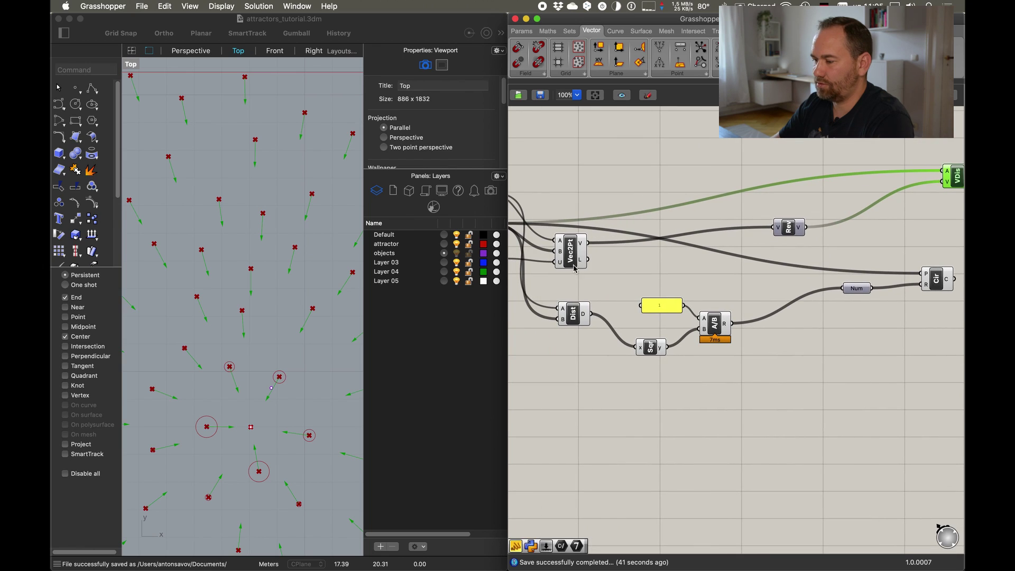
pyautogui.hscroll(5, 661, 259)
pyautogui.click(727, 252)
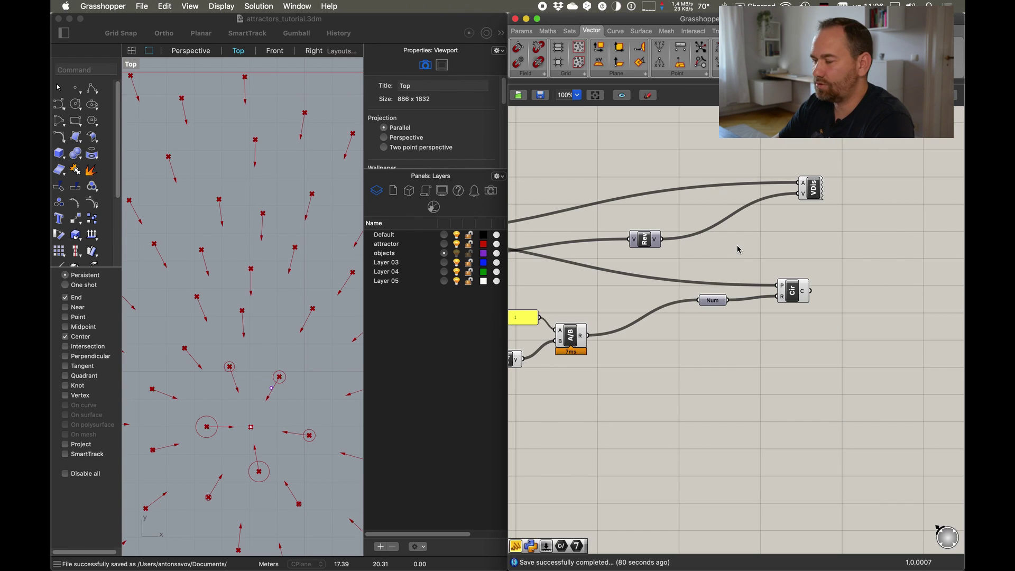
# Add an Amplitude component after Reverse and connect the reversed vectors to its V input
pyautogui.doubleClick(739, 250)
pyautogui.write('ampli')
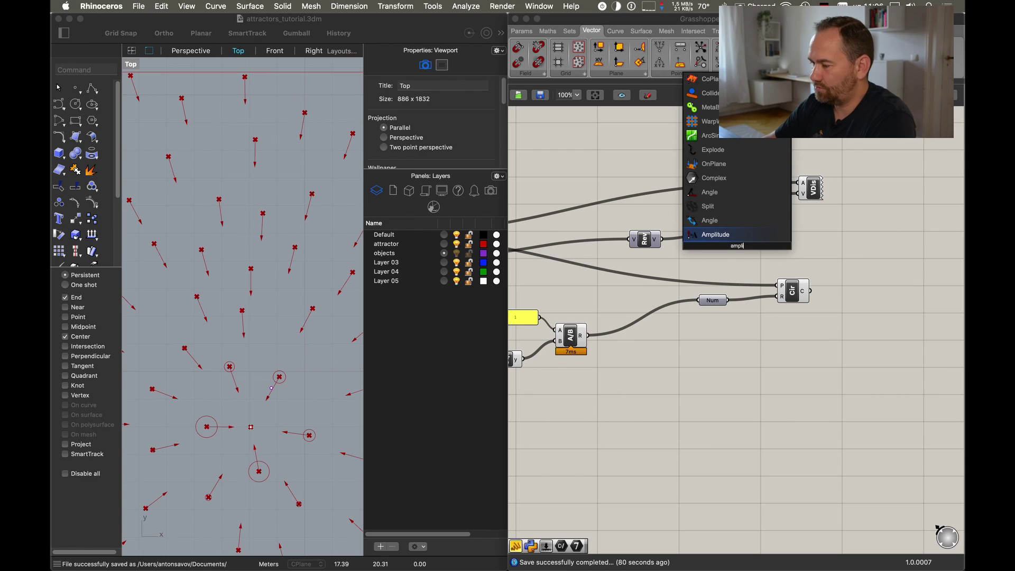
pyautogui.click(750, 235)
pyautogui.moveTo(724, 243)
pyautogui.mouseDown()
pyautogui.moveTo(661, 239)
pyautogui.moveTo(739, 242)
pyautogui.mouseUp()
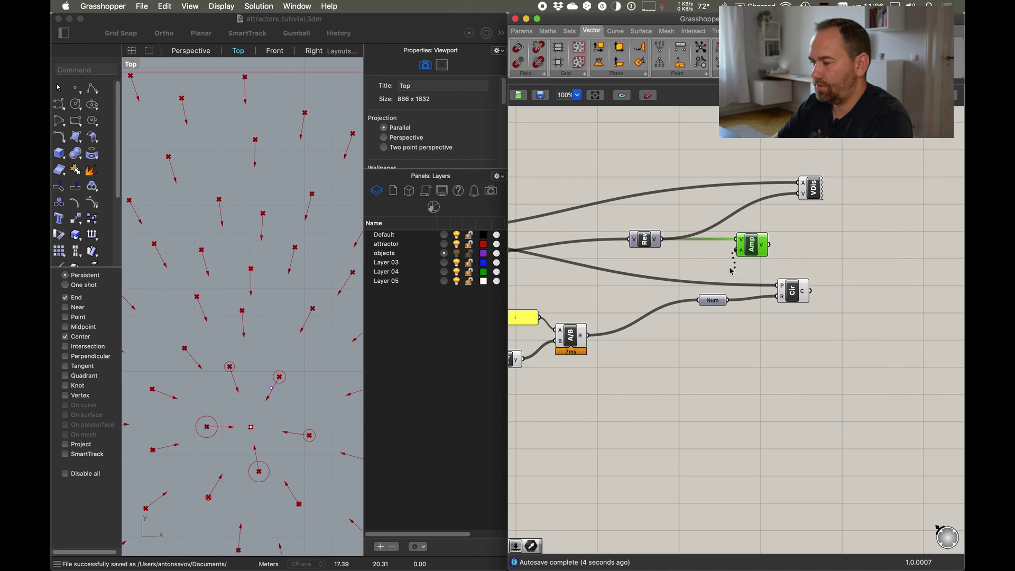
# Connect the Number parameter to Amplitude's A input and feed the amplified vectors into the vector display's V input
pyautogui.moveTo(744, 256)
pyautogui.moveTo(742, 252); pyautogui.dragTo(708, 305)
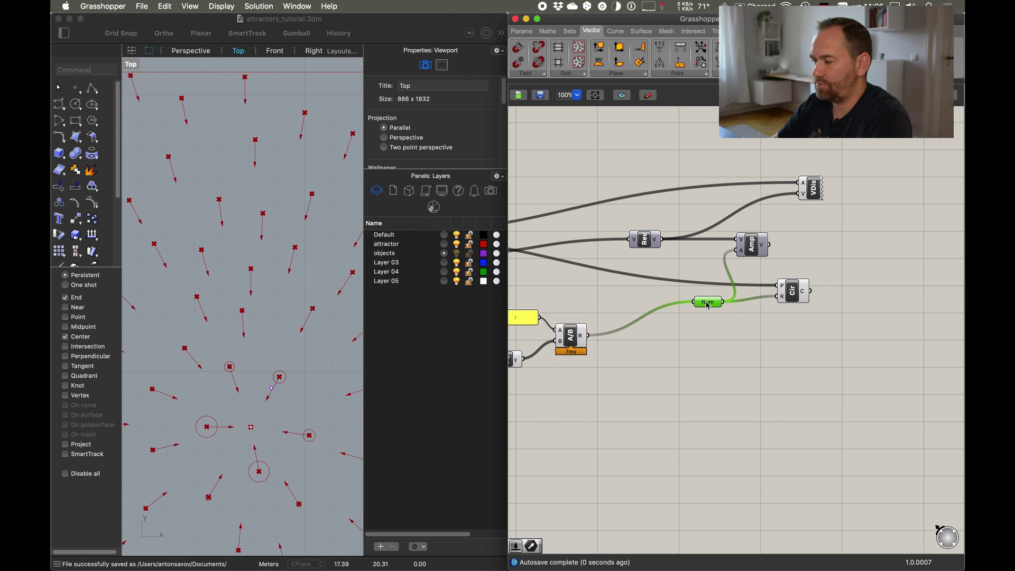
pyautogui.moveTo(713, 305)
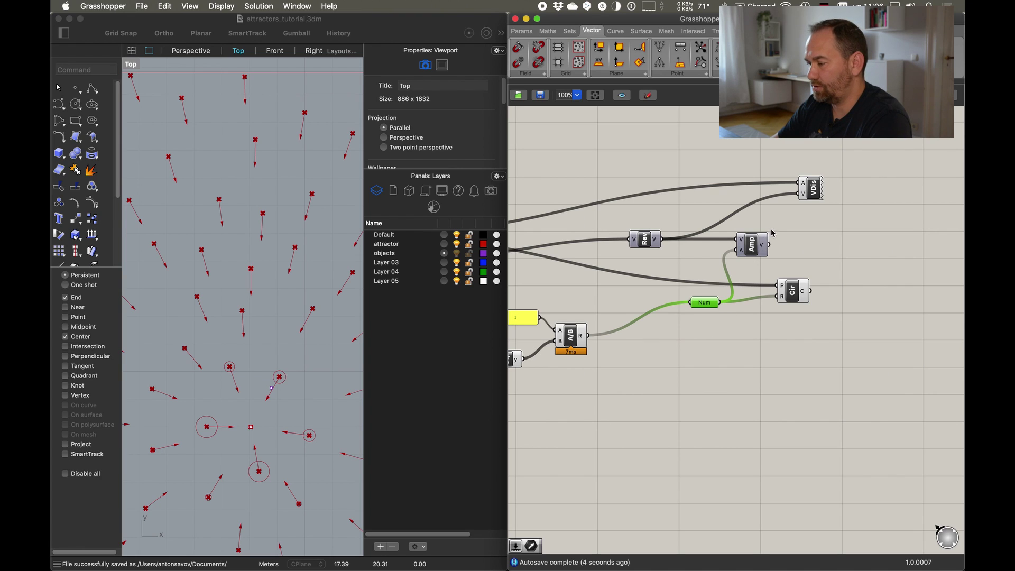
pyautogui.moveTo(769, 245); pyautogui.dragTo(821, 202)
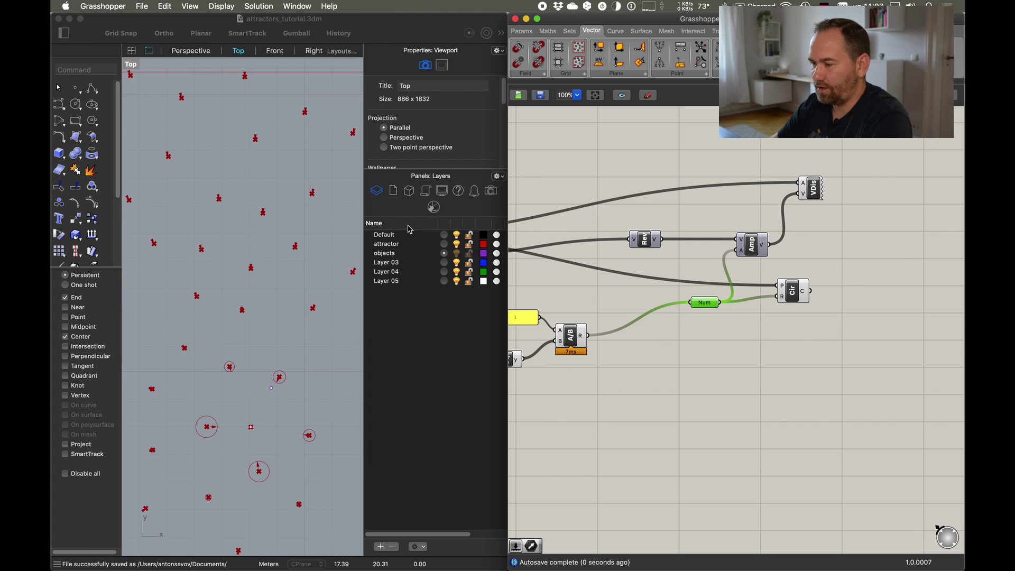
# Compare the arrow lengths with the circle radii at points near the attractor and far from it in the Top view
pyautogui.scroll(8, 202, 376)
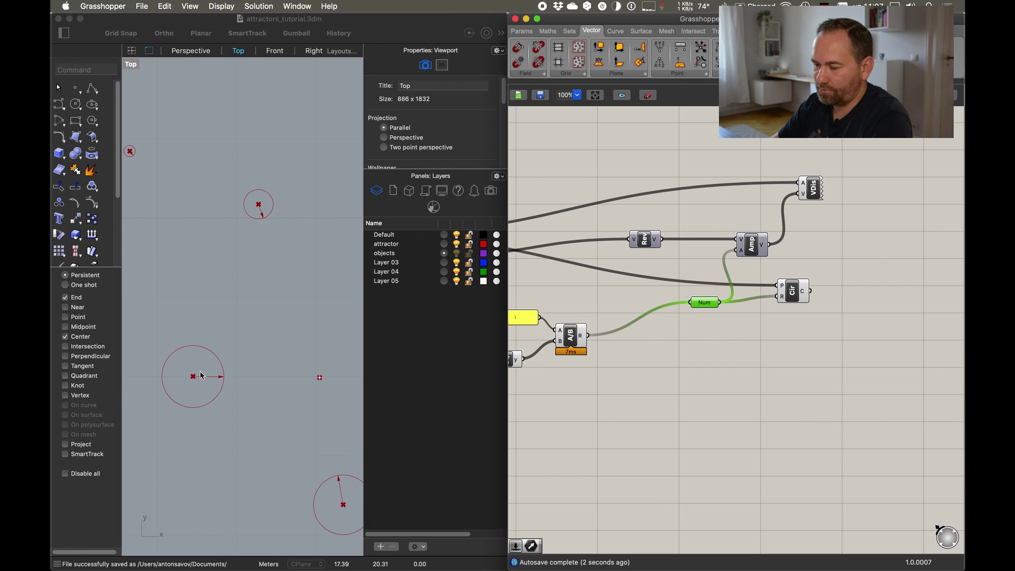
pyautogui.moveTo(189, 381); pyautogui.dragTo(211, 399, button='right')
pyautogui.moveTo(273, 262); pyautogui.dragTo(252, 357, button='right')
pyautogui.moveTo(277, 243); pyautogui.dragTo(301, 216, button='right')
pyautogui.scroll(10, 291, 241)
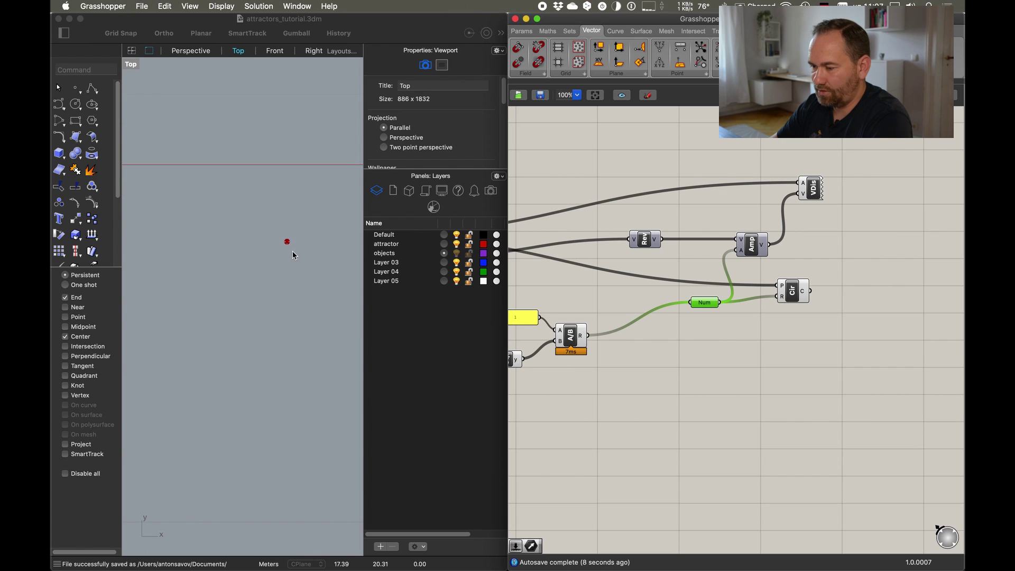
pyautogui.scroll(-10, 290, 246)
pyautogui.scroll(5, 258, 256)
pyautogui.moveTo(258, 255); pyautogui.dragTo(250, 260, button='right')
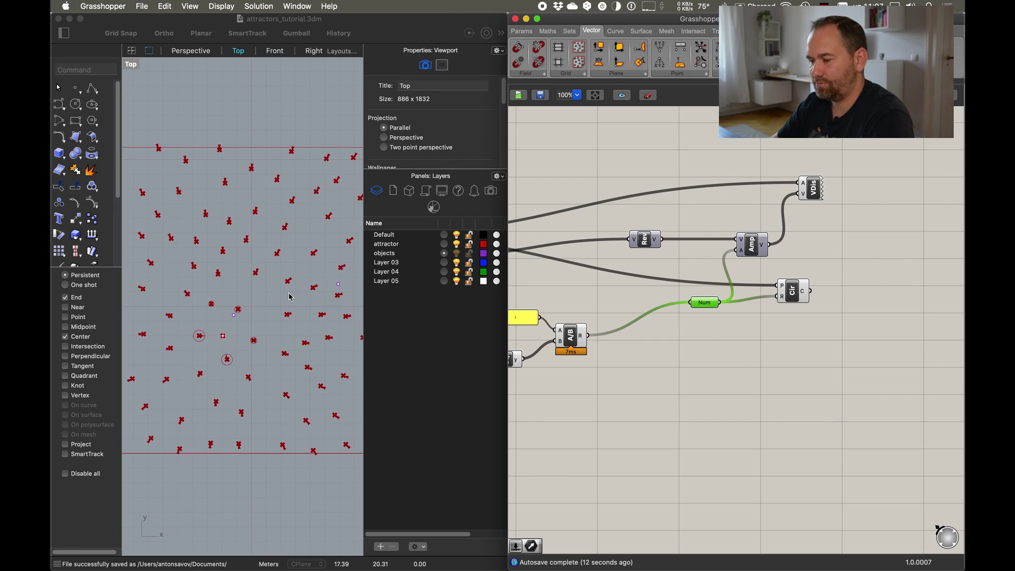
pyautogui.moveTo(271, 331); pyautogui.dragTo(269, 306, button='right')
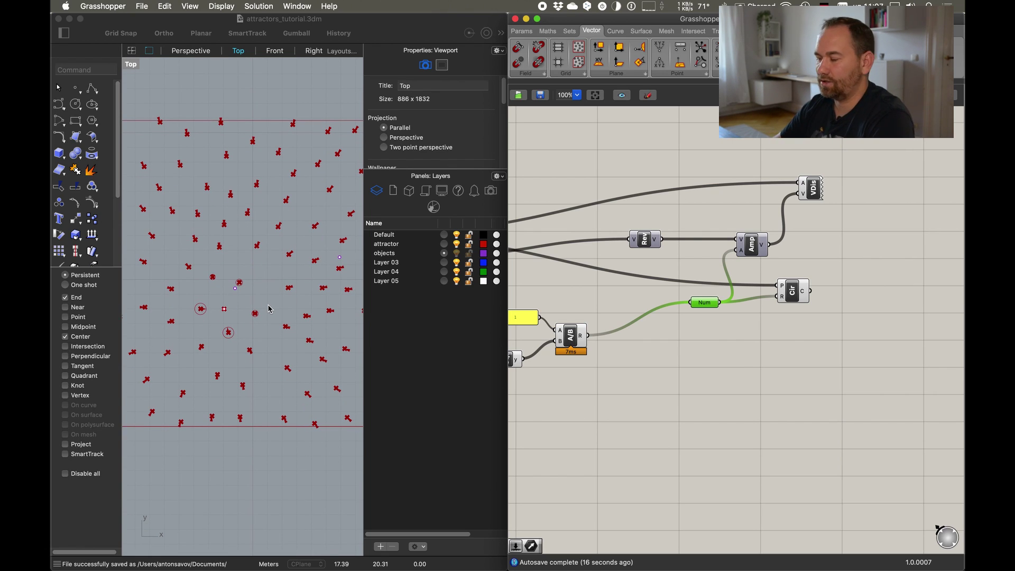
# Reposition the Number parameter and the Circle component to tidy the wires between them
pyautogui.moveTo(702, 305); pyautogui.dragTo(689, 298)
pyautogui.click(791, 291)
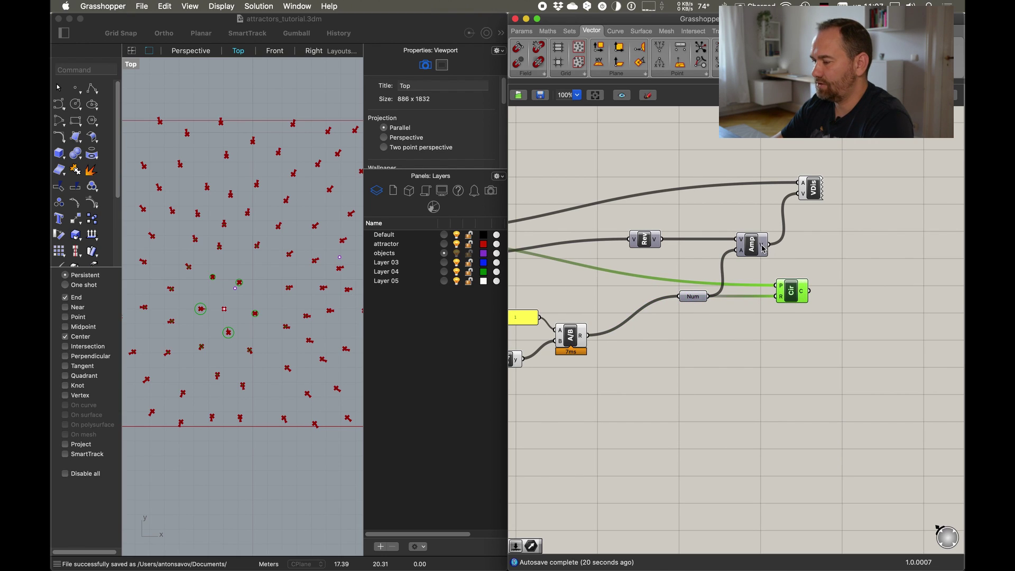
pyautogui.moveTo(792, 291); pyautogui.dragTo(831, 285)
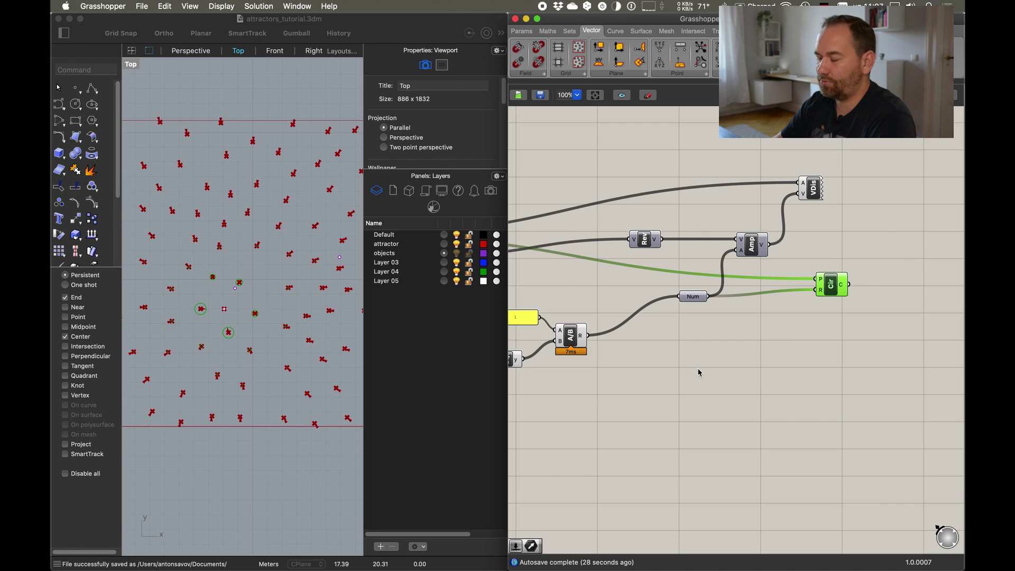
pyautogui.moveTo(691, 298); pyautogui.dragTo(686, 291)
pyautogui.click(722, 356)
# Add a Graph Mapper below the Number parameter and connect the Division result to its input
pyautogui.doubleClick(717, 367)
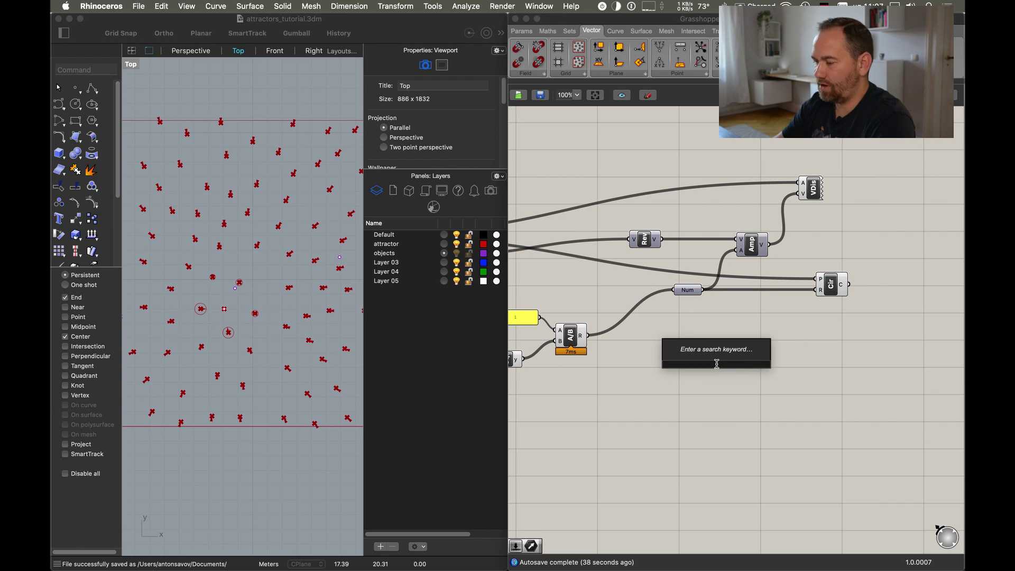
pyautogui.write('graph')
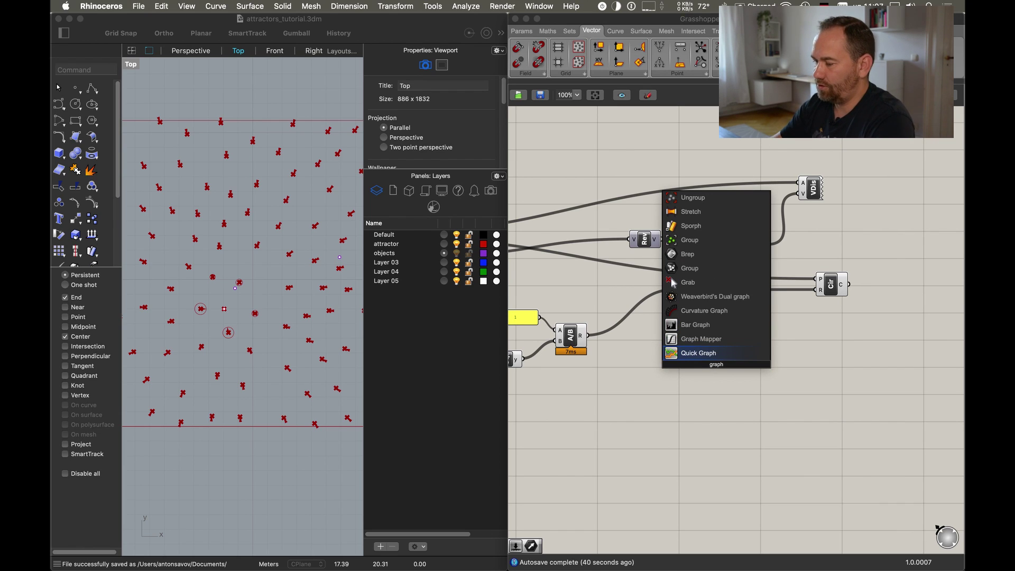
pyautogui.click(714, 354)
pyautogui.moveTo(711, 357); pyautogui.dragTo(710, 377)
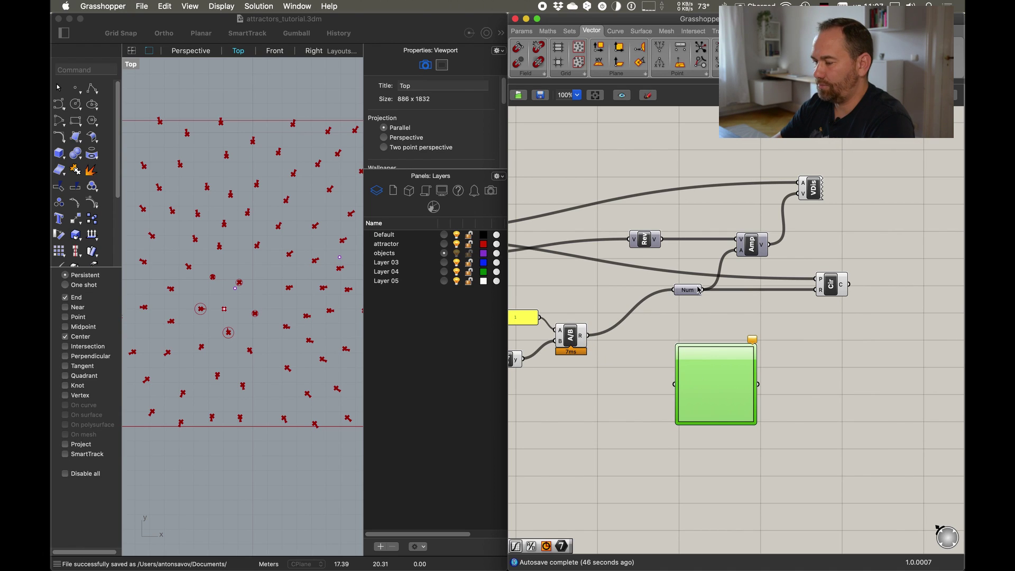
pyautogui.moveTo(589, 336); pyautogui.dragTo(681, 391)
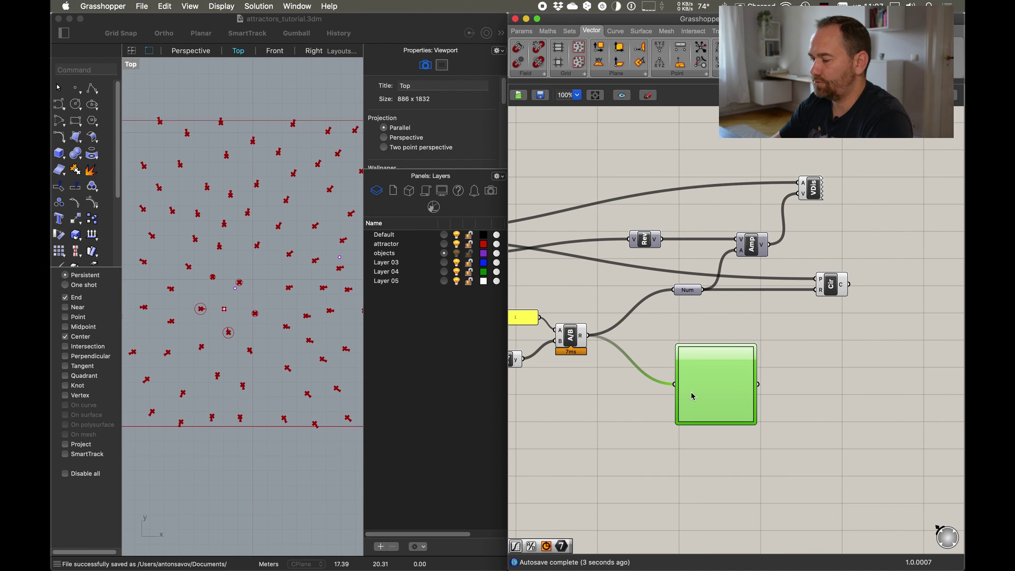
pyautogui.moveTo(697, 385)
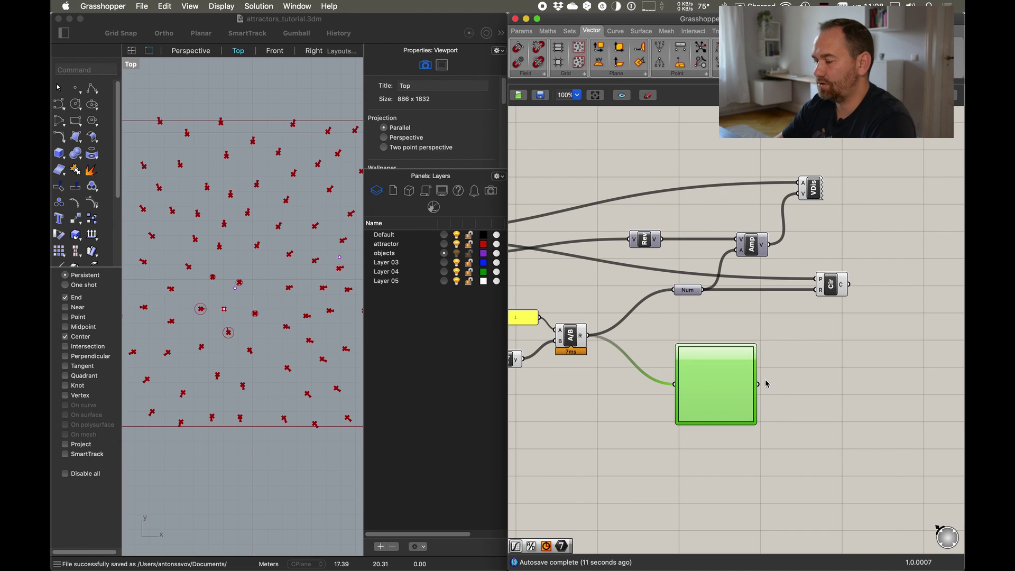
pyautogui.moveTo(720, 389); pyautogui.dragTo(710, 385)
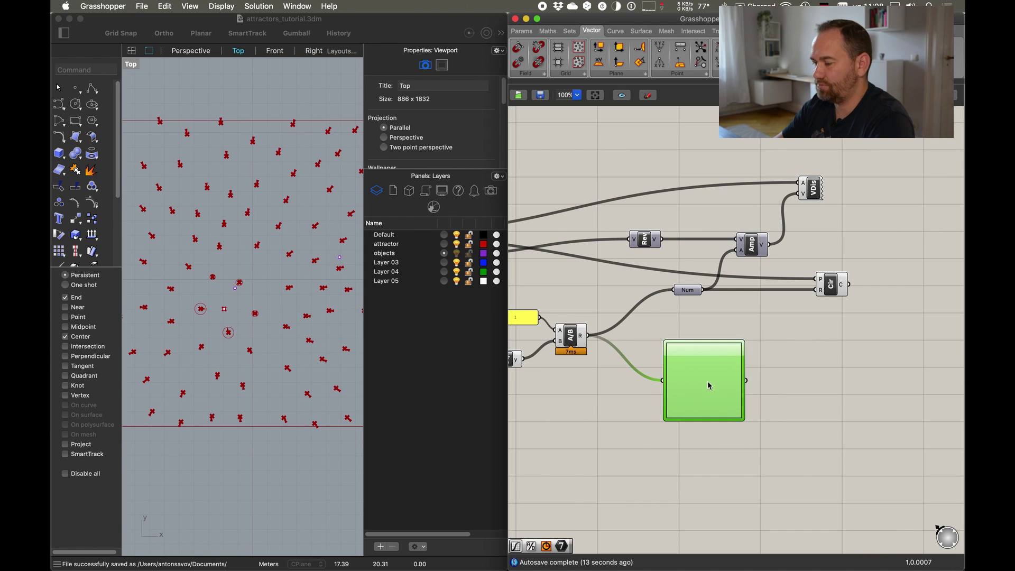
# Set the Graph Mapper's graph type to Bezier and connect its output to the Number parameter in place of the Division result
pyautogui.rightClick(709, 388)
pyautogui.moveTo(751, 510)
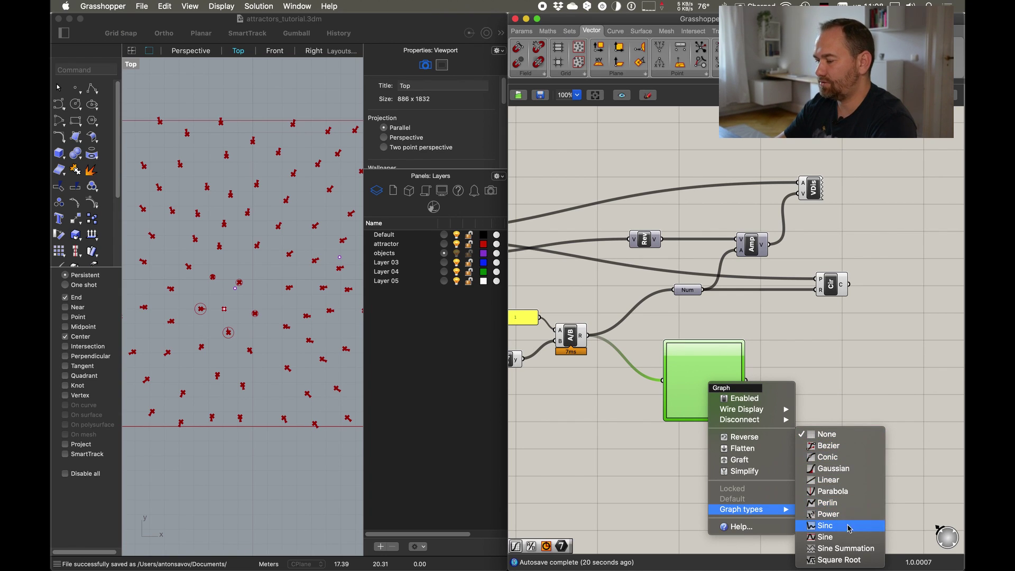
pyautogui.click(839, 450)
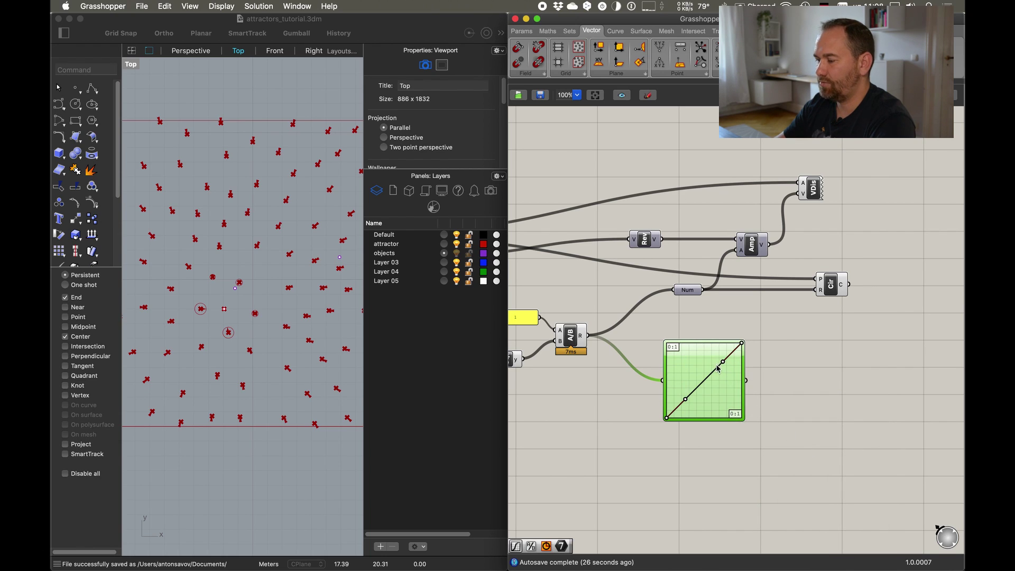
pyautogui.moveTo(747, 380); pyautogui.dragTo(684, 294)
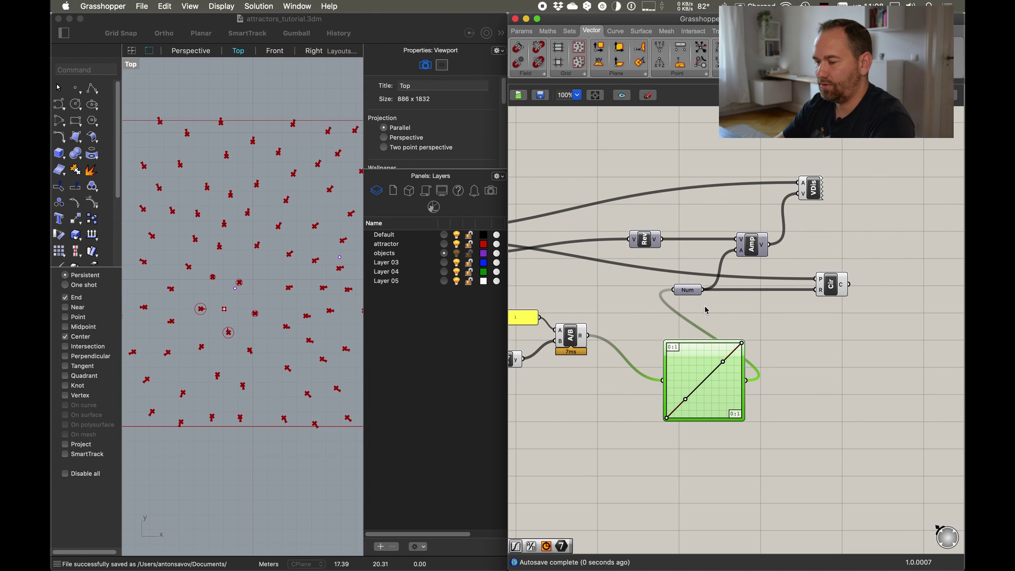
pyautogui.moveTo(581, 336); pyautogui.dragTo(681, 294)
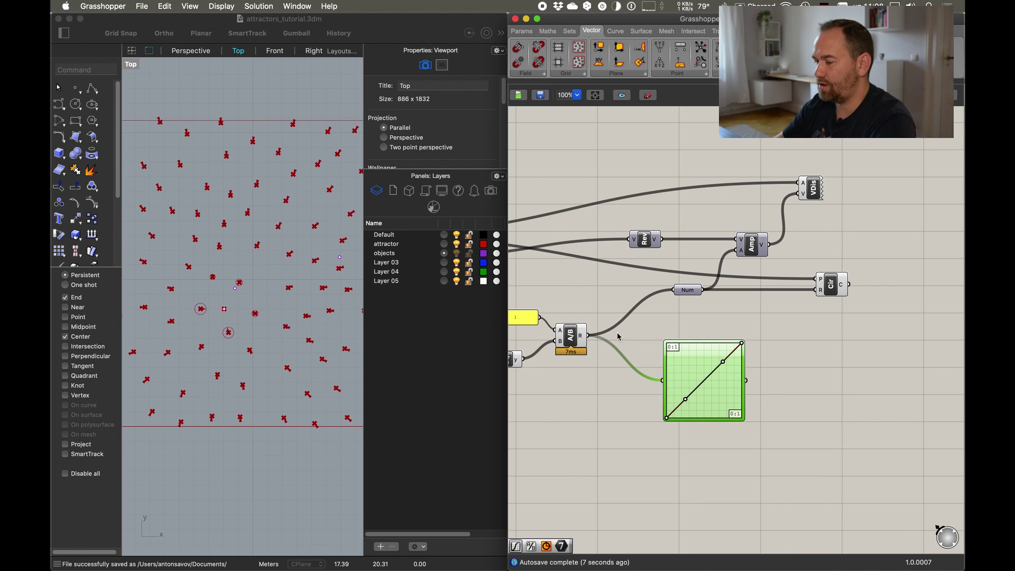
pyautogui.moveTo(746, 380); pyautogui.dragTo(688, 291)
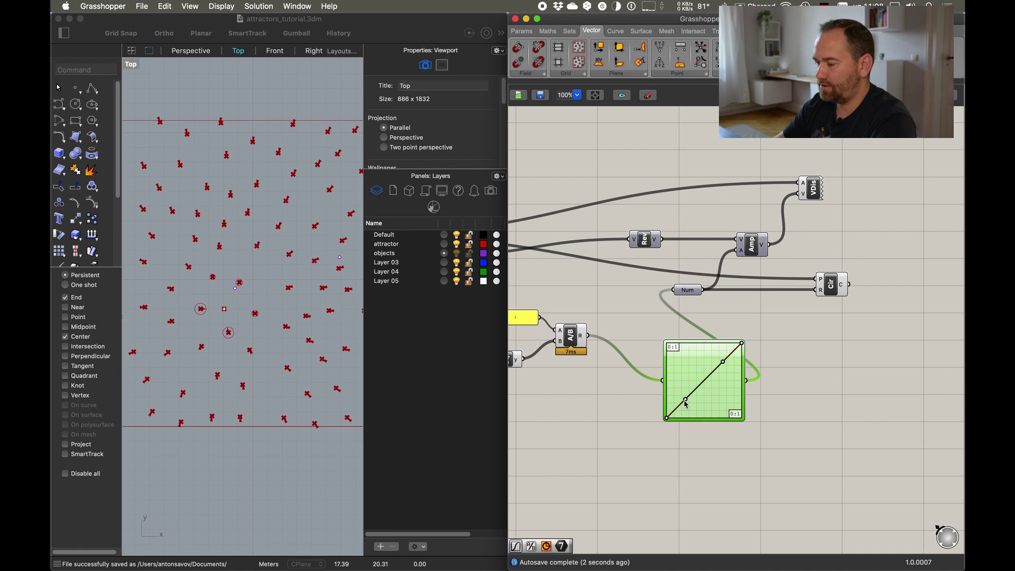
# Bend the Bezier graph into a curve that rises steeply at the start, and shift the Graph Mapper closer to Division
pyautogui.moveTo(684, 400); pyautogui.dragTo(689, 343)
pyautogui.click(700, 332)
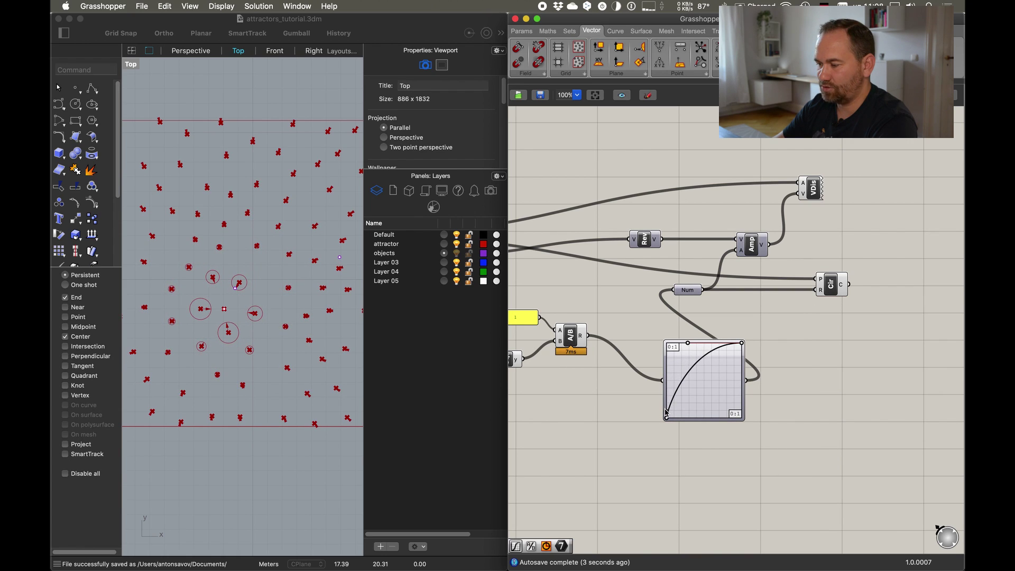
pyautogui.moveTo(665, 401); pyautogui.dragTo(638, 400)
# Space out the Number, Amplitude, Vector Display and Circle components to make room after the Graph Mapper
pyautogui.moveTo(695, 296); pyautogui.dragTo(727, 297)
pyautogui.moveTo(752, 244); pyautogui.dragTo(771, 244)
pyautogui.moveTo(812, 189); pyautogui.dragTo(888, 189)
pyautogui.moveTo(791, 240); pyautogui.dragTo(828, 237)
pyautogui.moveTo(832, 283); pyautogui.dragTo(894, 277)
pyautogui.moveTo(722, 292); pyautogui.dragTo(757, 291)
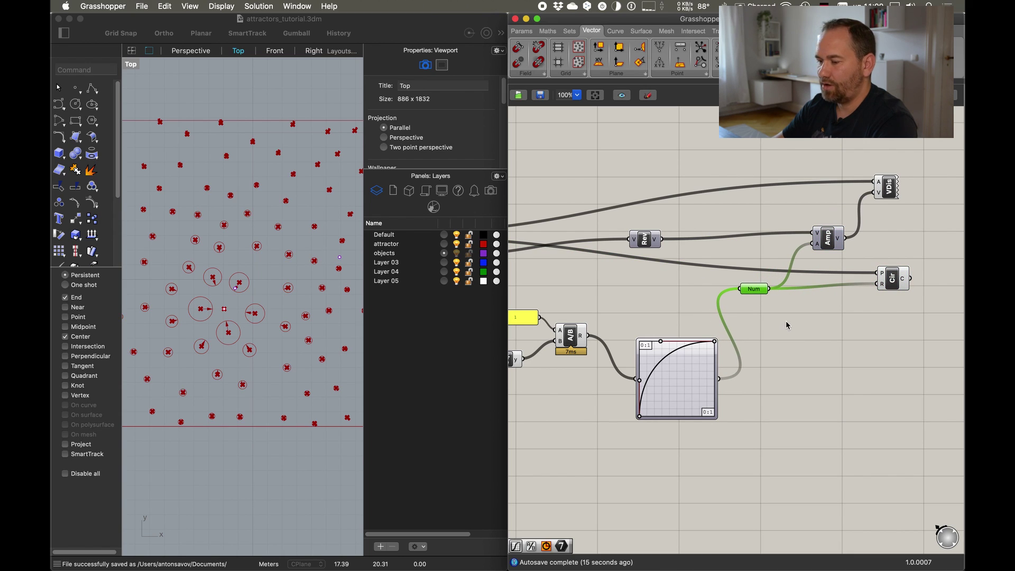
# Add a Multiplication component near the Circle component and connect the Number parameter's output to its A input
pyautogui.doubleClick(786, 380)
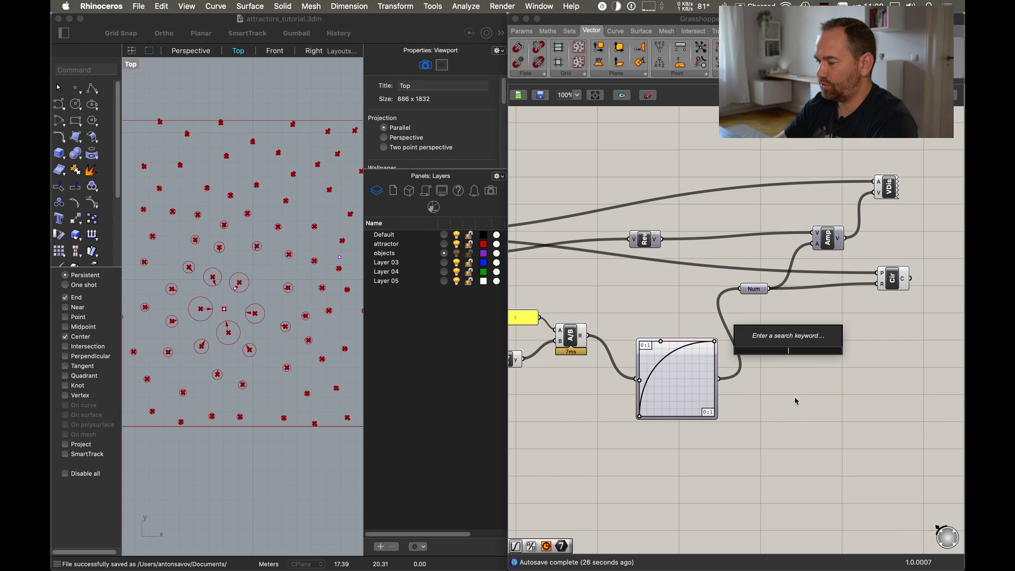
pyautogui.write('muk')
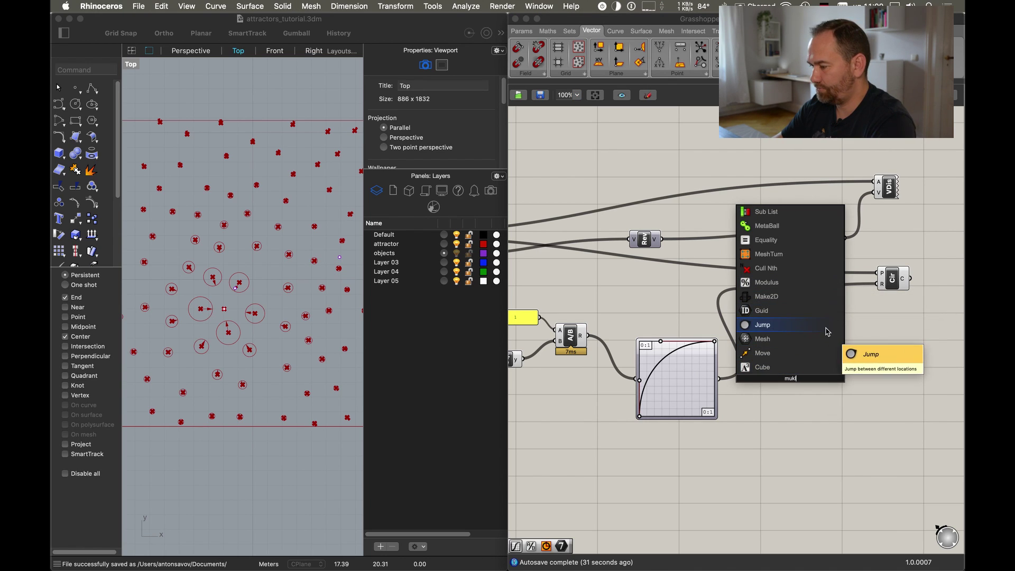
pyautogui.press('BackSpace')
pyautogui.write('lti')
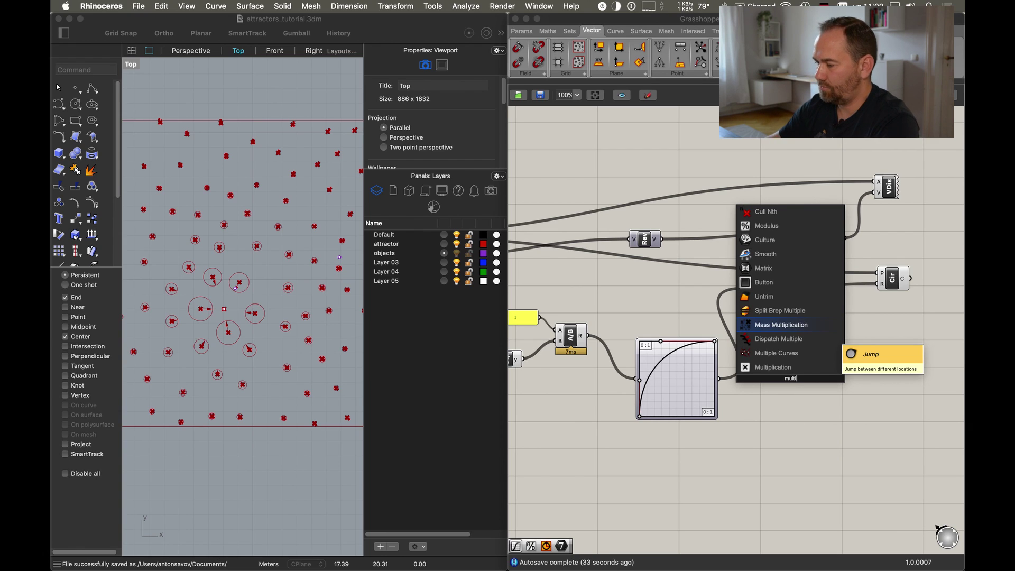
pyautogui.click(786, 367)
pyautogui.moveTo(787, 385); pyautogui.dragTo(808, 338)
pyautogui.moveTo(769, 288); pyautogui.dragTo(823, 322)
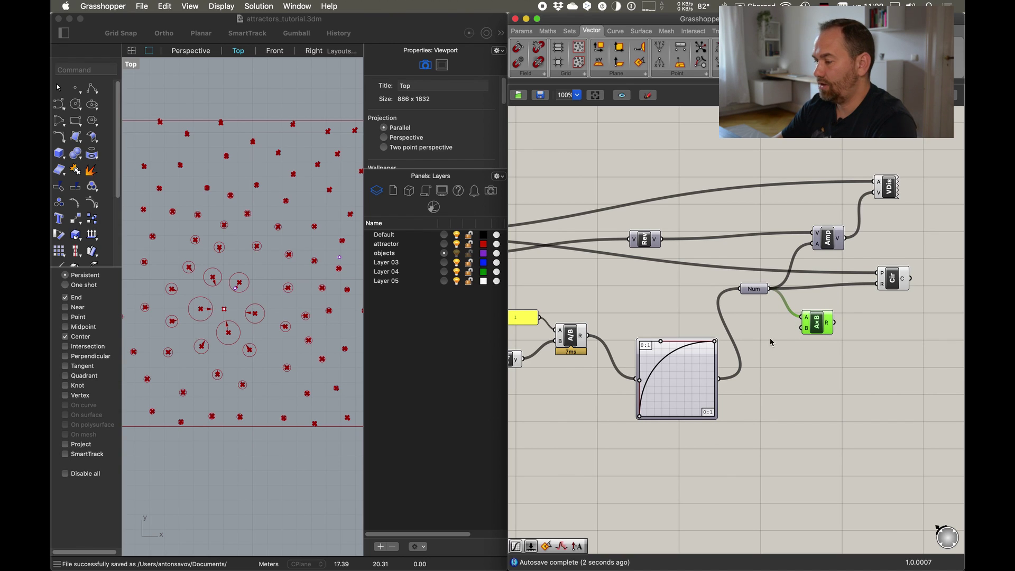
pyautogui.moveTo(823, 332); pyautogui.dragTo(832, 333)
# Shift the Graph Mapper closer to Division and place a default Number Slider below the Multiplication component
pyautogui.moveTo(688, 391); pyautogui.dragTo(671, 386)
pyautogui.click(785, 378)
pyautogui.doubleClick(785, 379)
pyautogui.write('slider')
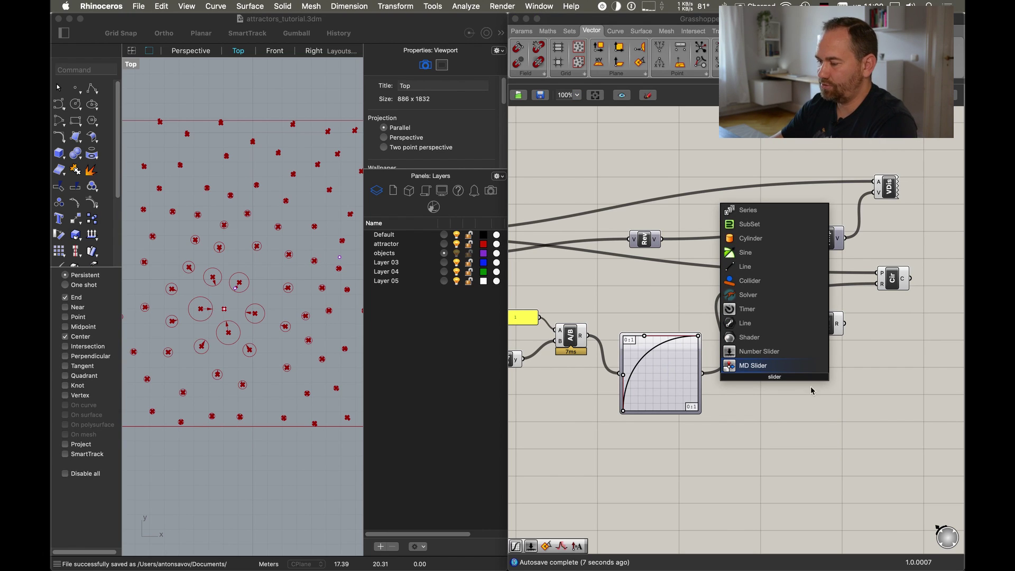
pyautogui.click(777, 352)
pyautogui.moveTo(770, 378); pyautogui.dragTo(830, 384)
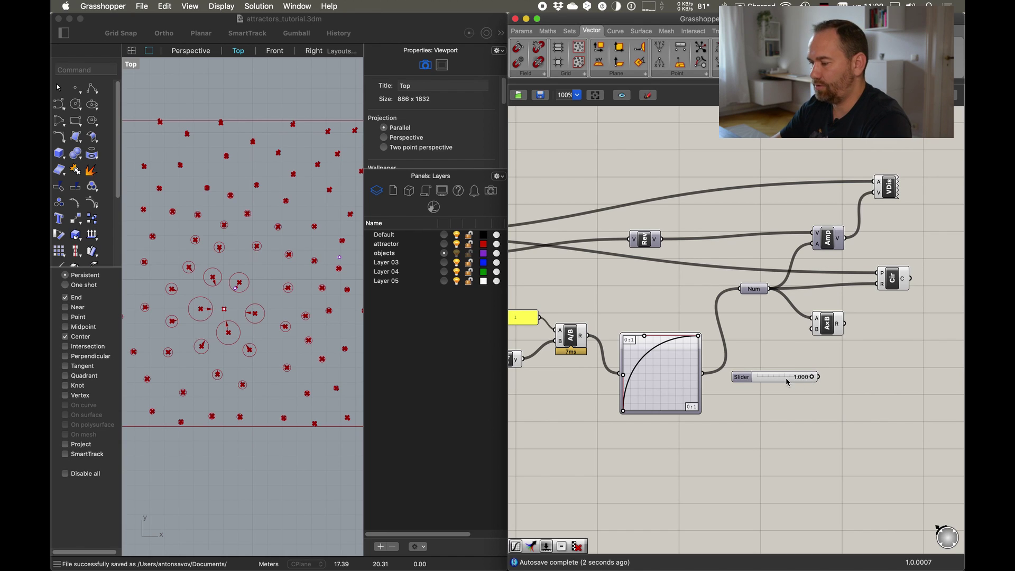
pyautogui.moveTo(742, 377); pyautogui.dragTo(750, 403)
# Add a second number slider set to 5.0 and connect it to Multiplication's B input
pyautogui.click(753, 358)
pyautogui.doubleClick(753, 358)
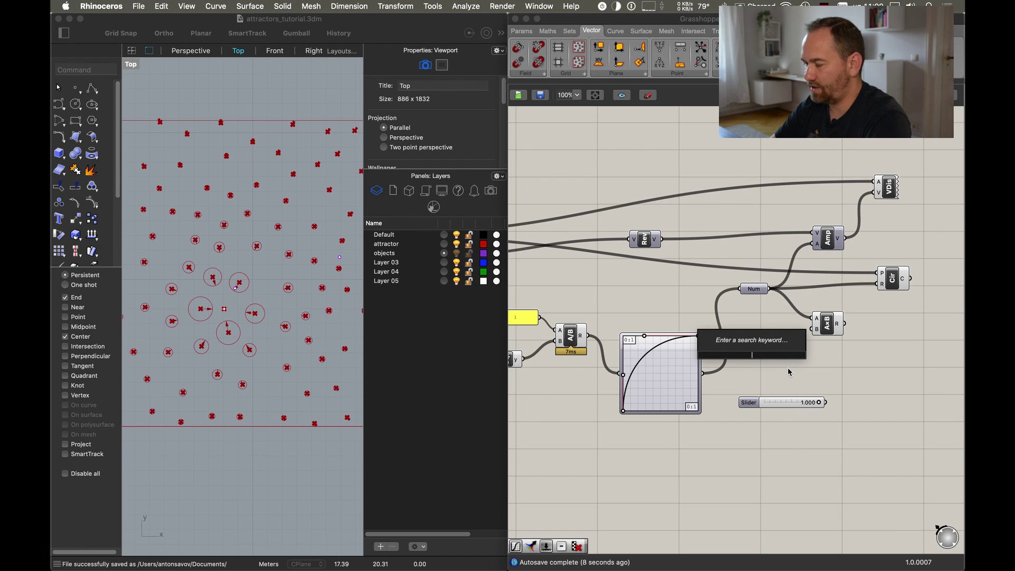
pyautogui.write('5.5')
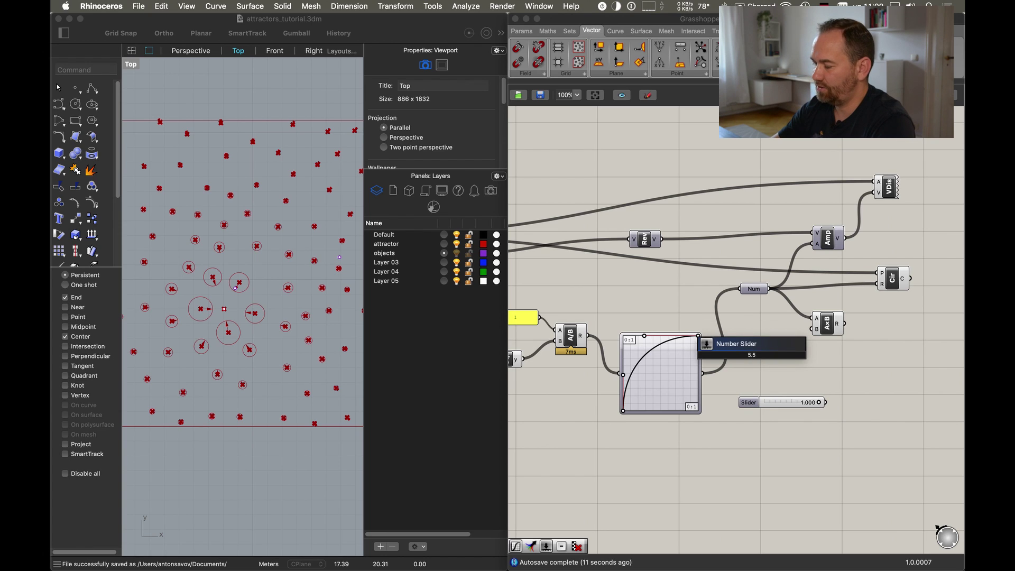
pyautogui.press('Return')
pyautogui.moveTo(779, 359); pyautogui.dragTo(813, 329)
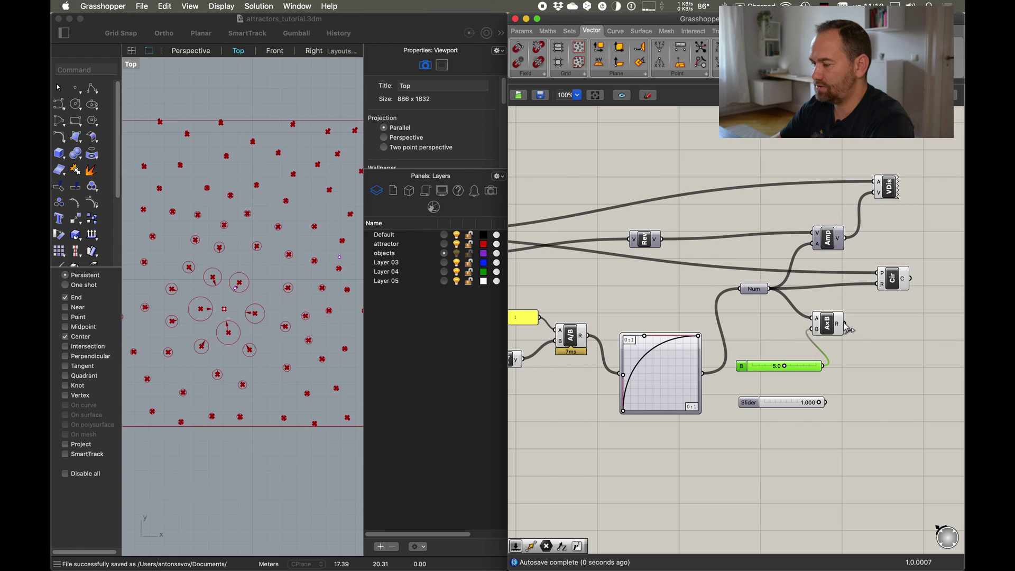
# Feed the Graph Mapper output into Multiplication's A input, reposition Multiplication and both sliders, and connect the product to the Number parameter
pyautogui.moveTo(741, 370); pyautogui.dragTo(741, 388)
pyautogui.moveTo(813, 319); pyautogui.dragTo(704, 375)
pyautogui.moveTo(826, 324); pyautogui.dragTo(774, 348)
pyautogui.moveTo(796, 438); pyautogui.dragTo(727, 431)
pyautogui.moveTo(793, 348); pyautogui.dragTo(805, 288)
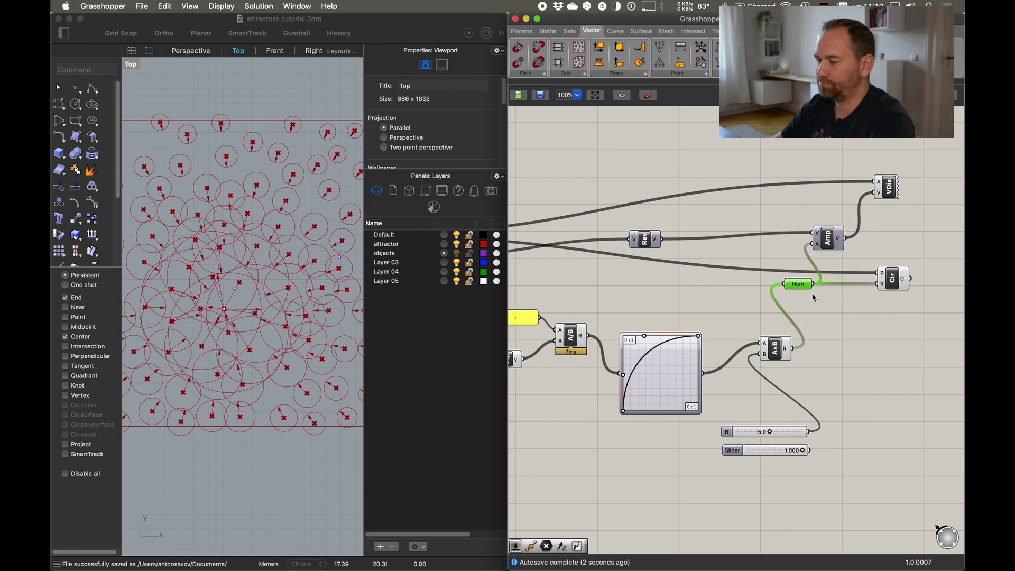
# Set the Multiplication factor slider to 1.3 and spread out the Amplitude, Vector Display and Number components
pyautogui.moveTo(806, 355); pyautogui.dragTo(846, 327, button='right')
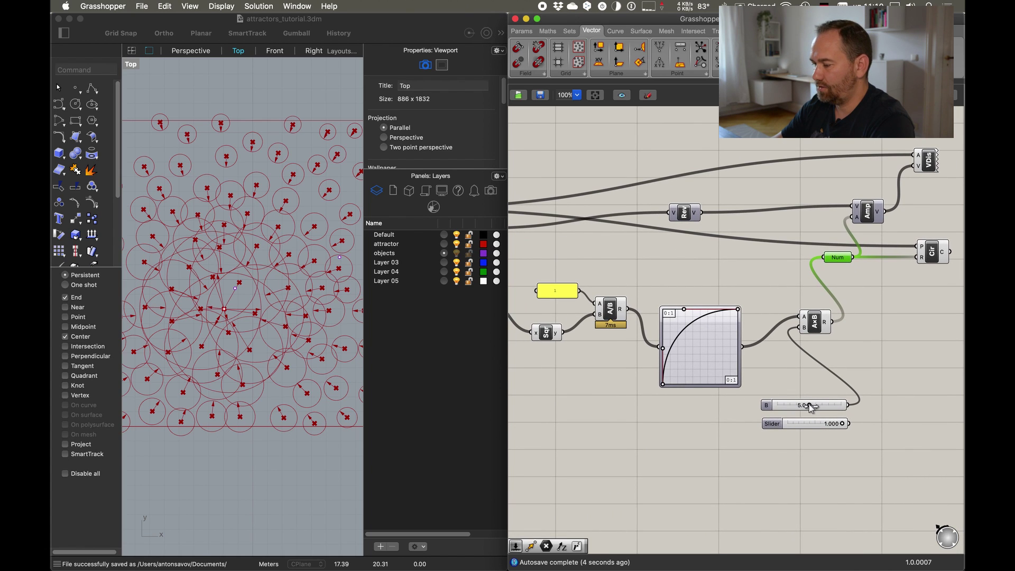
pyautogui.moveTo(809, 407); pyautogui.dragTo(769, 470)
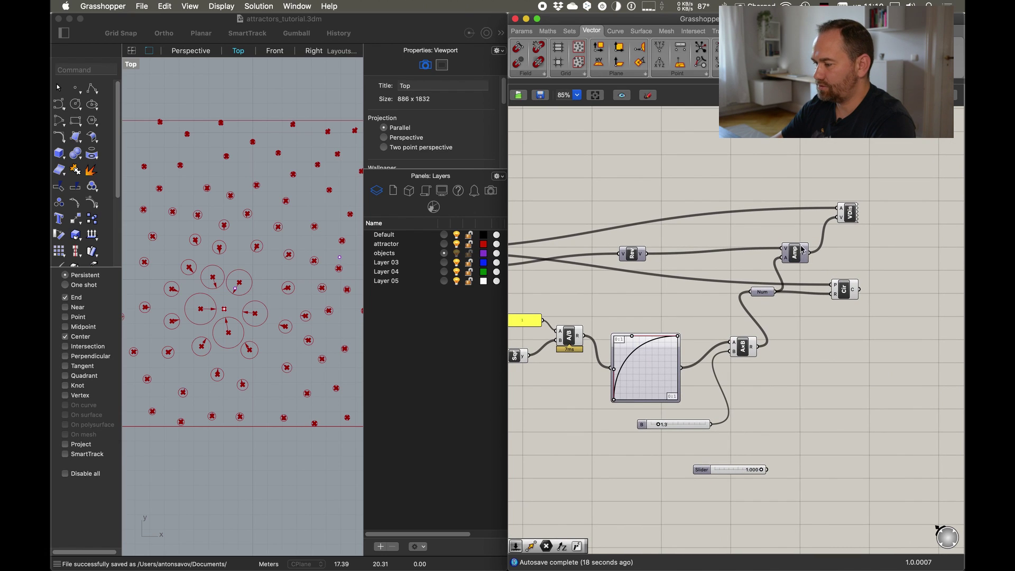
pyautogui.moveTo(803, 251); pyautogui.dragTo(820, 248)
pyautogui.moveTo(850, 213); pyautogui.dragTo(874, 216)
pyautogui.moveTo(764, 292); pyautogui.dragTo(773, 292)
pyautogui.moveTo(814, 316); pyautogui.dragTo(519, 334, button='right')
pyautogui.moveTo(838, 225); pyautogui.dragTo(667, 351)
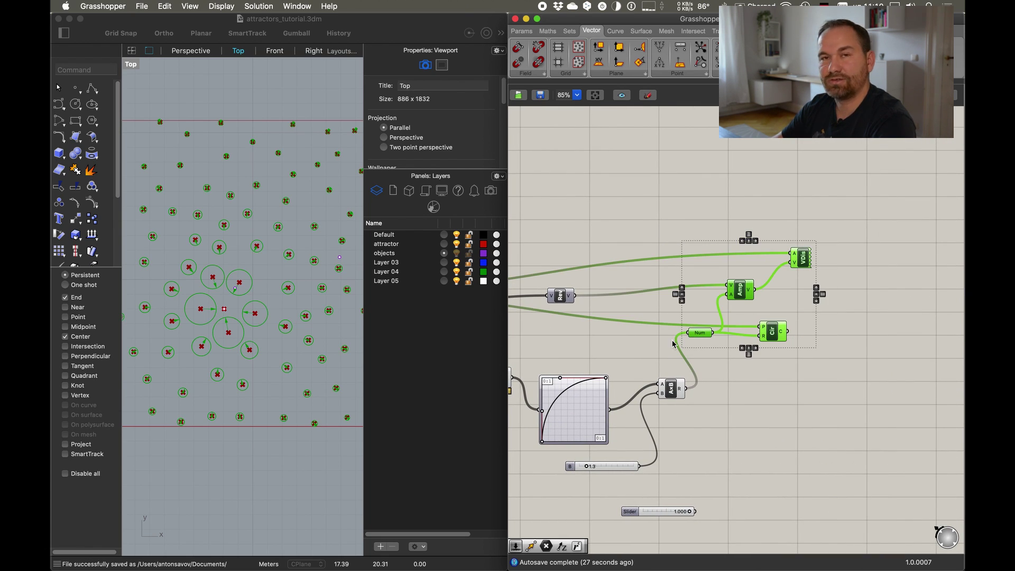
pyautogui.moveTo(674, 346); pyautogui.dragTo(769, 335, button='right')
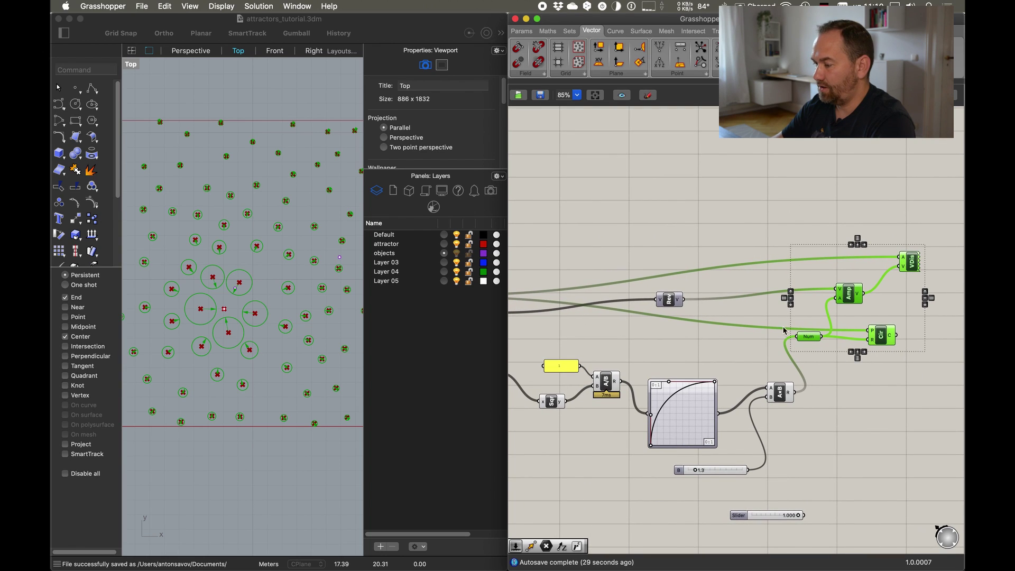
pyautogui.click(718, 308)
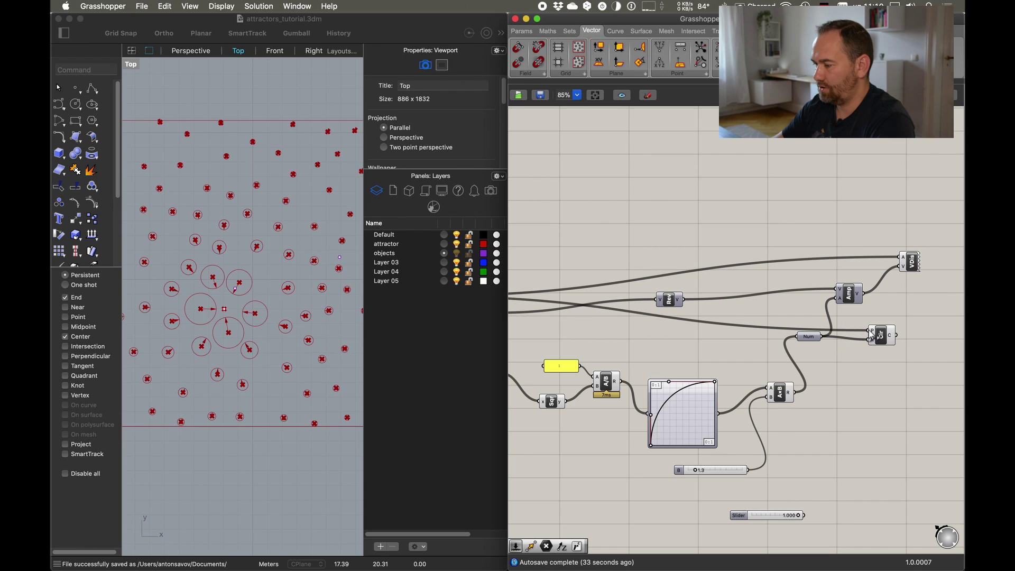
pyautogui.hscroll(-5, 880, 296)
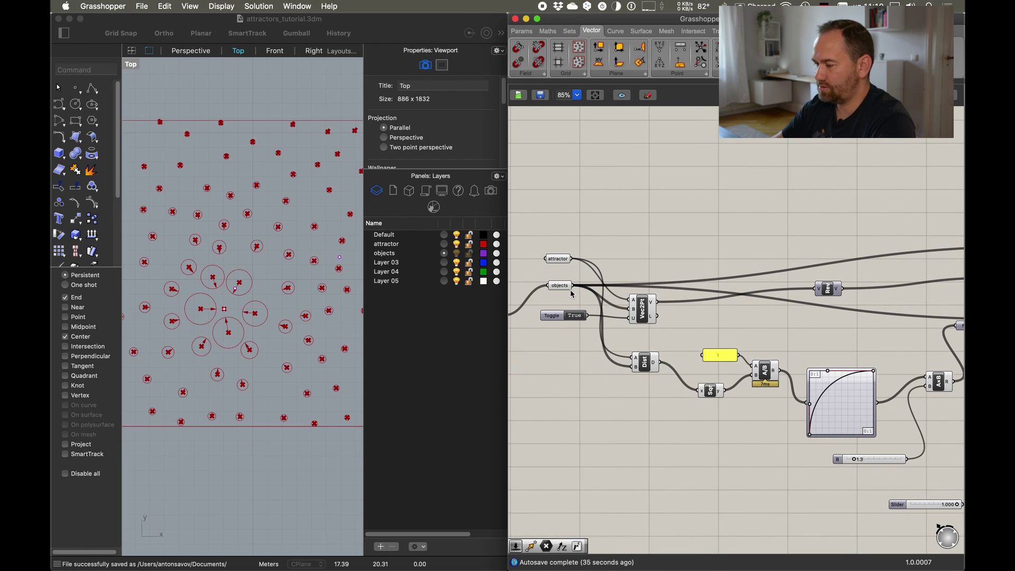
pyautogui.hscroll(5, 789, 302)
# Raise the Number parameter toward Amplitude, add a Point parameter above it and connect the objects output to the Point parameter
pyautogui.click(788, 313)
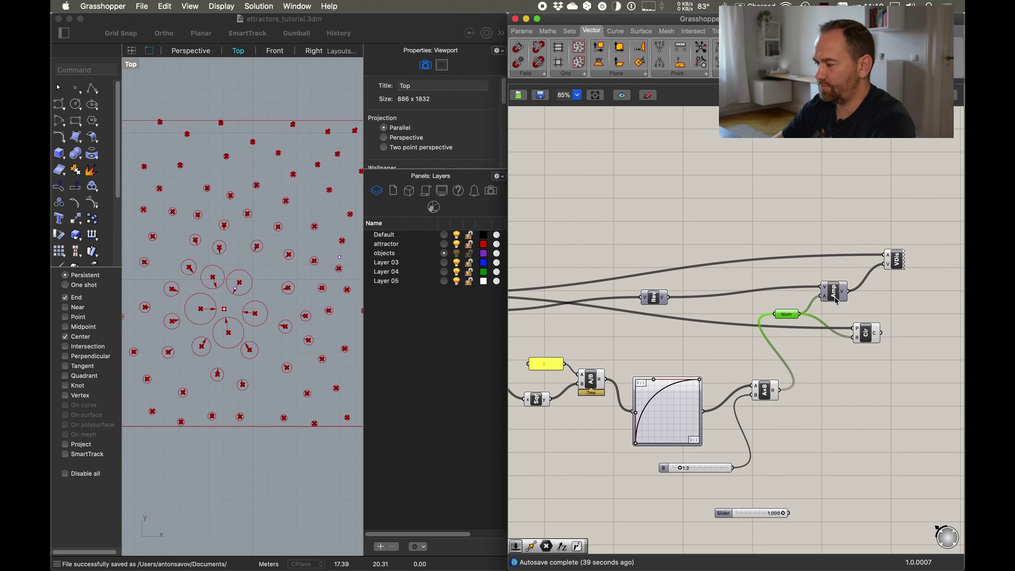
pyautogui.hscroll(-5, 824, 355)
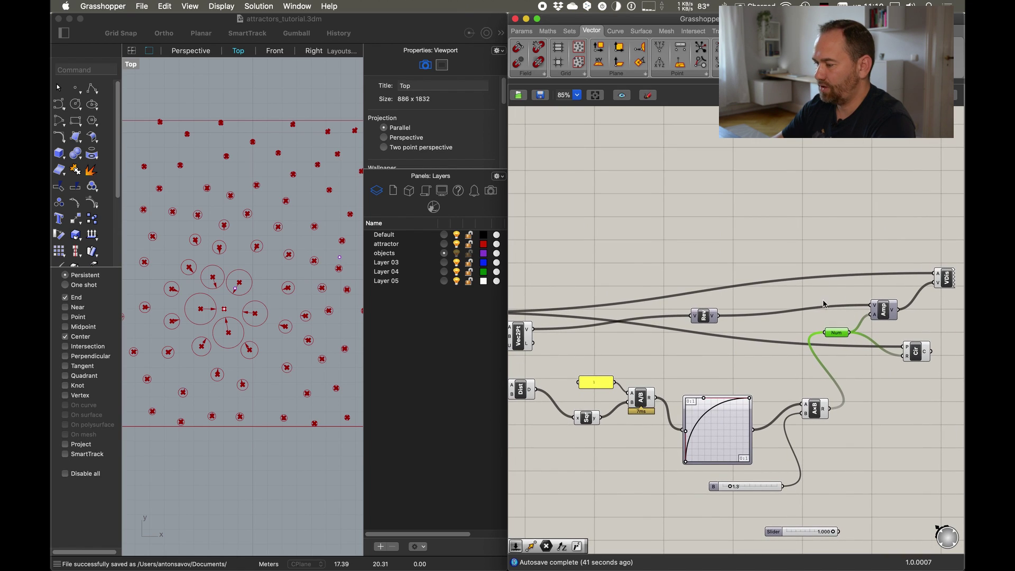
pyautogui.click(855, 307)
pyautogui.doubleClick(855, 308)
pyautogui.write('poin')
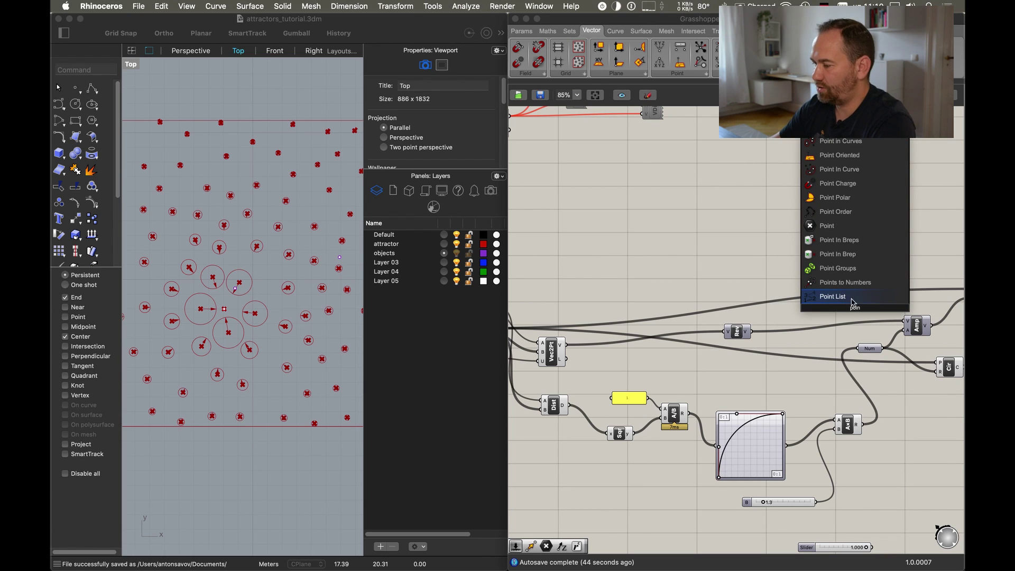
pyautogui.click(849, 228)
pyautogui.hscroll(-5, 739, 292)
pyautogui.moveTo(567, 306); pyautogui.dragTo(924, 284)
# Connect the Point parameter to Vector Display's anchor input and Circle's P input, replacing the direct objects wires
pyautogui.hscroll(8, 791, 264)
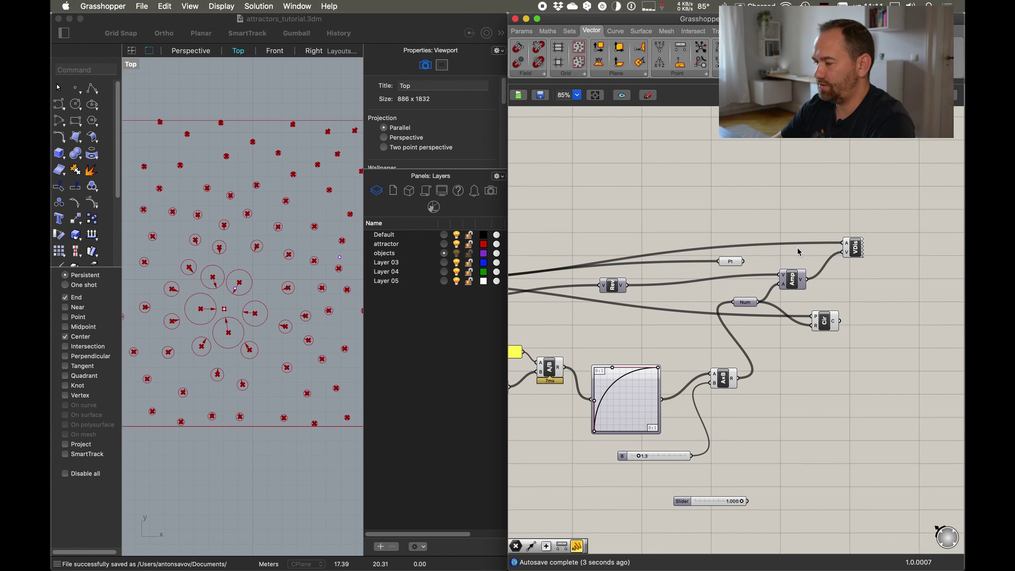
pyautogui.moveTo(744, 261); pyautogui.dragTo(843, 243)
pyautogui.moveTo(744, 262); pyautogui.dragTo(818, 319)
pyautogui.hscroll(-3, 770, 366)
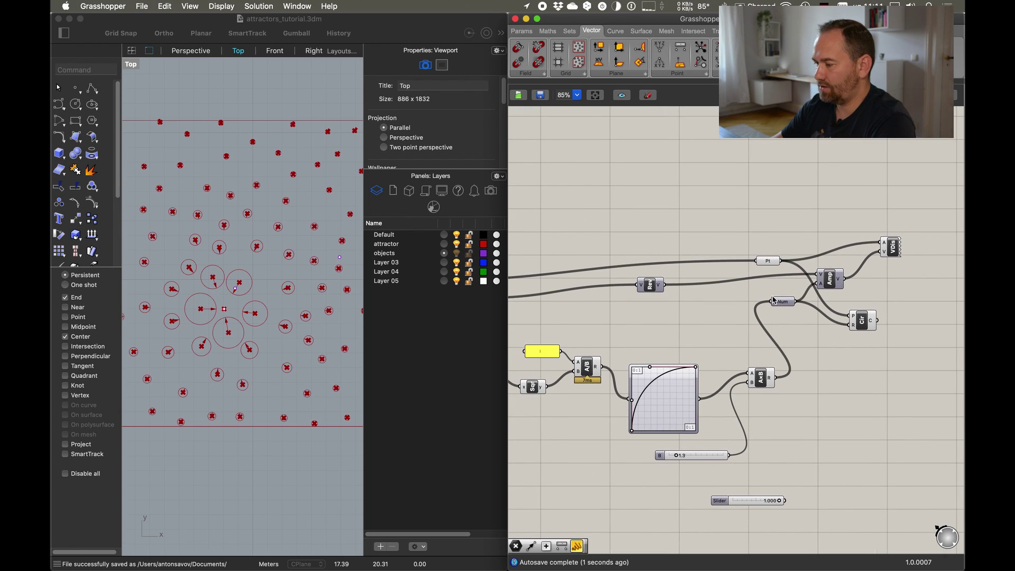
# Add a Vector parameter between Point and Number and route the Reverse output through it into Amplitude
pyautogui.doubleClick(770, 288)
pyautogui.write('vec')
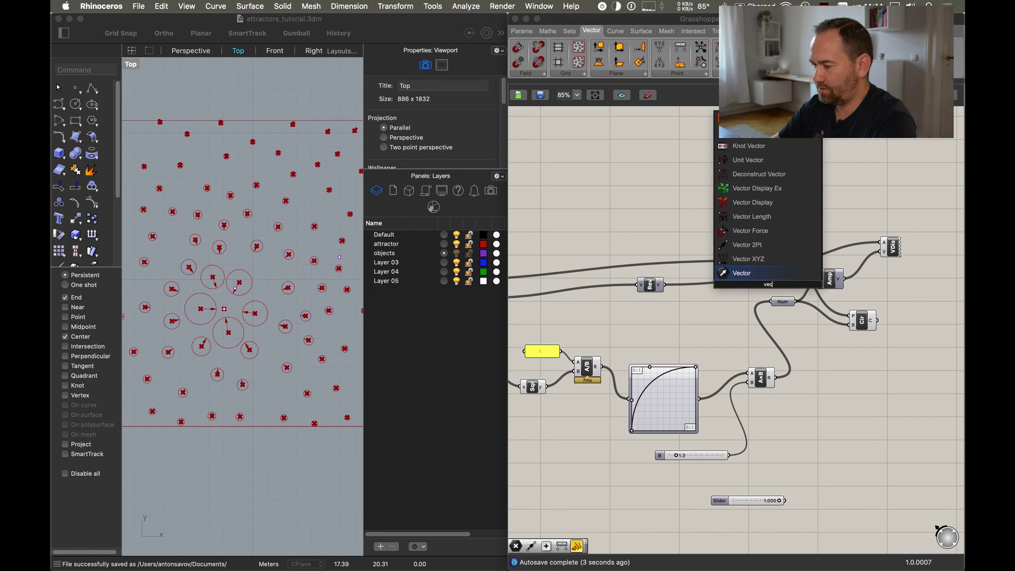
pyautogui.press('Return')
pyautogui.moveTo(665, 285); pyautogui.dragTo(772, 305)
# Group the Point, Vector, Number, Amplitude, Vector Display and Circle components and name the group "display"
pyautogui.moveTo(909, 217); pyautogui.dragTo(762, 334)
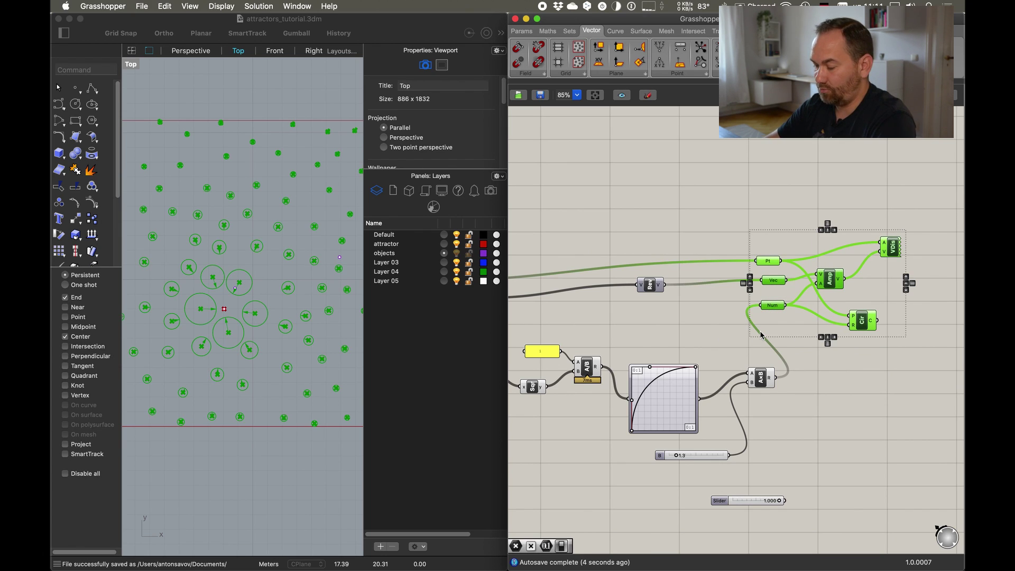
pyautogui.press('super+g')
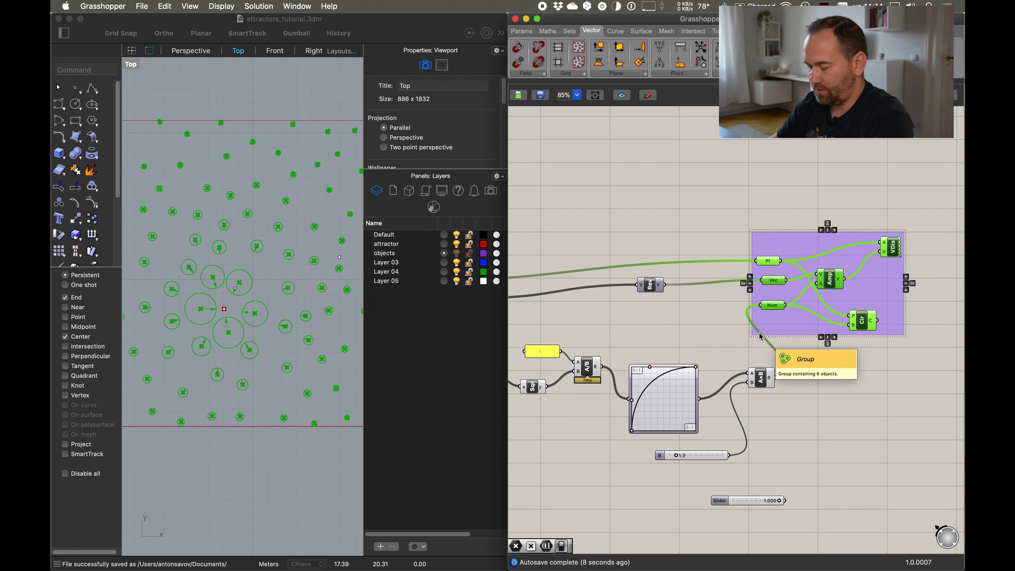
pyautogui.moveTo(808, 326); pyautogui.dragTo(846, 327)
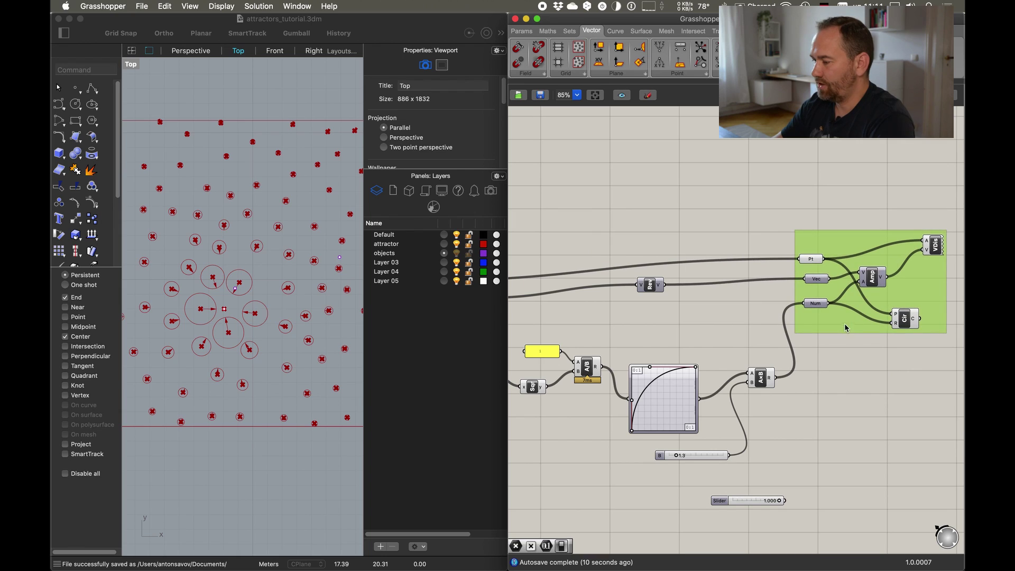
pyautogui.rightClick(832, 324)
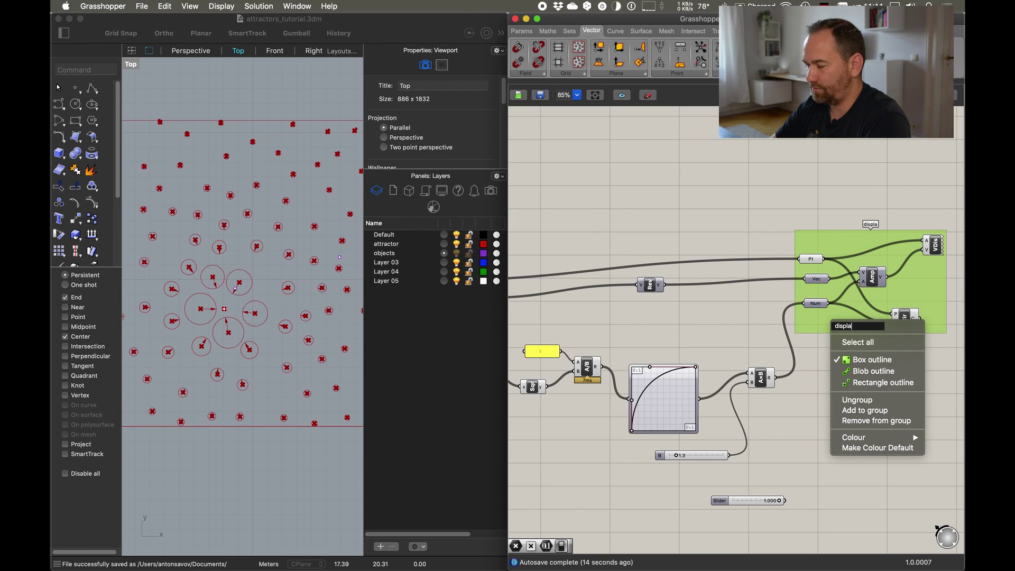
pyautogui.click(791, 349)
# Move the display group farther away from the Multiplication component to free up canvas space
pyautogui.moveTo(823, 330); pyautogui.dragTo(875, 325)
pyautogui.moveTo(855, 373); pyautogui.dragTo(779, 328, button='right')
pyautogui.moveTo(828, 275); pyautogui.dragTo(819, 289)
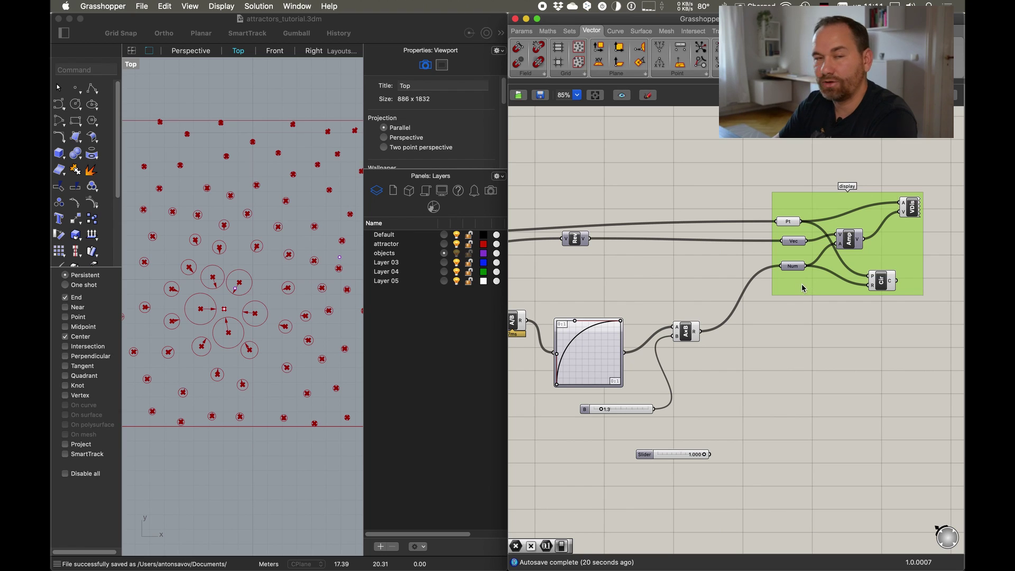
pyautogui.moveTo(803, 287); pyautogui.dragTo(800, 285)
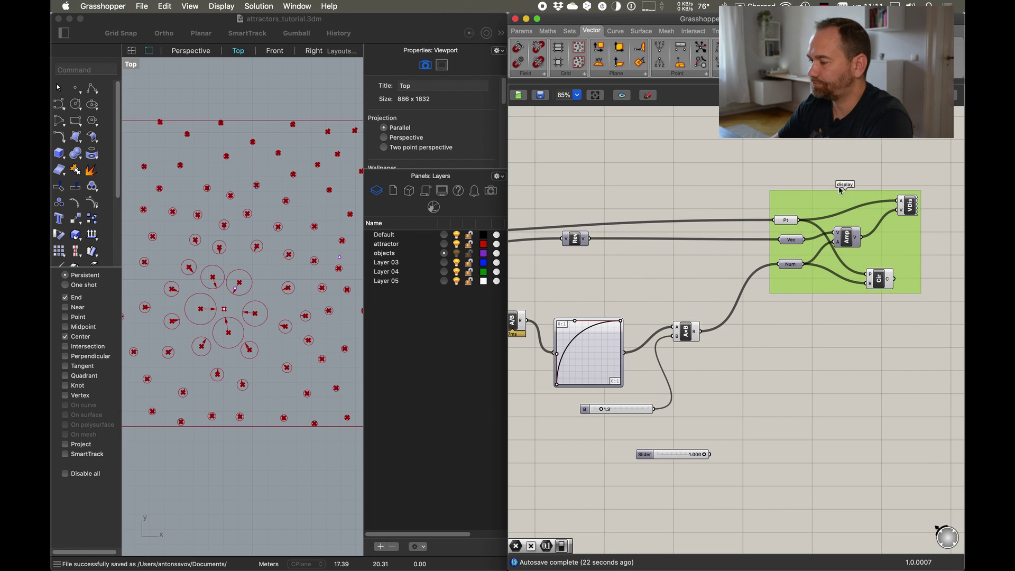
pyautogui.moveTo(786, 299); pyautogui.dragTo(814, 286, button='right')
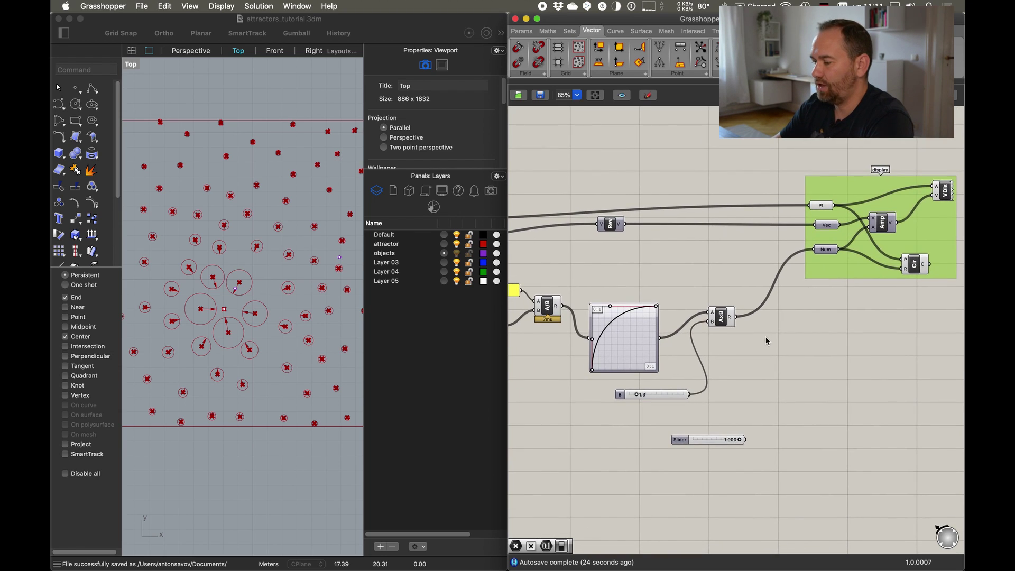
pyautogui.moveTo(764, 340); pyautogui.dragTo(865, 312, button='right')
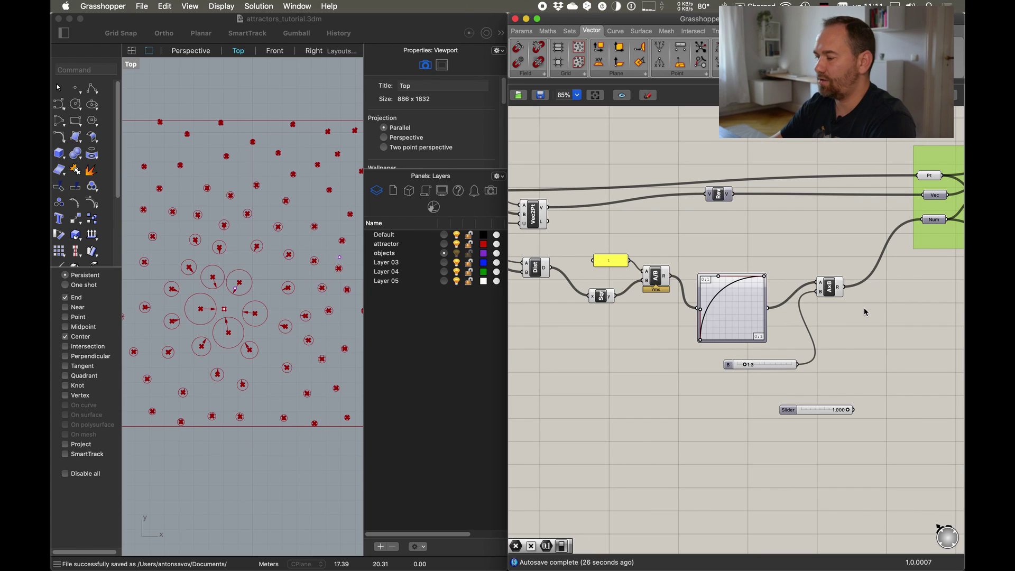
# Align the Graph Mapper and Multiplication with Division, place the factor slider beneath the Graph Mapper, and move Distance closer to Vector 2Pt
pyautogui.moveTo(733, 321); pyautogui.dragTo(733, 294)
pyautogui.moveTo(836, 293); pyautogui.dragTo(814, 293)
pyautogui.moveTo(735, 369); pyautogui.dragTo(703, 335)
pyautogui.hscroll(-5, 655, 271)
pyautogui.moveTo(656, 271)
pyautogui.mouseDown()
pyautogui.moveTo(661, 279)
pyautogui.moveTo(651, 259)
pyautogui.mouseUp()
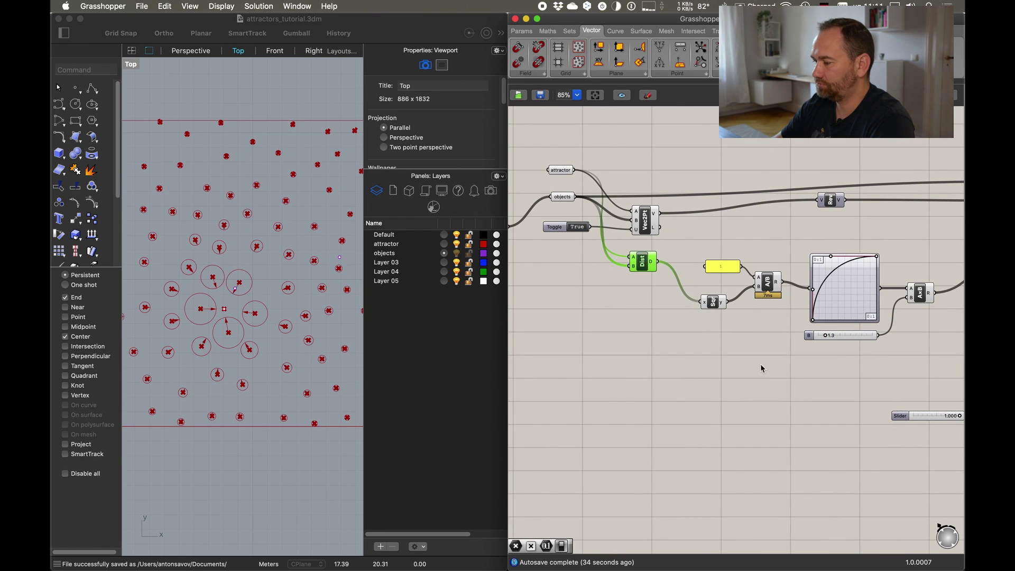
# Move the Square, Panel, Division, Graph Mapper, Multiplication and factor slider together down and away from Distance
pyautogui.hscroll(5, 763, 369)
pyautogui.hscroll(-3, 821, 340)
pyautogui.moveTo(863, 247); pyautogui.dragTo(629, 376)
pyautogui.moveTo(633, 317); pyautogui.dragTo(652, 342)
pyautogui.click(730, 376)
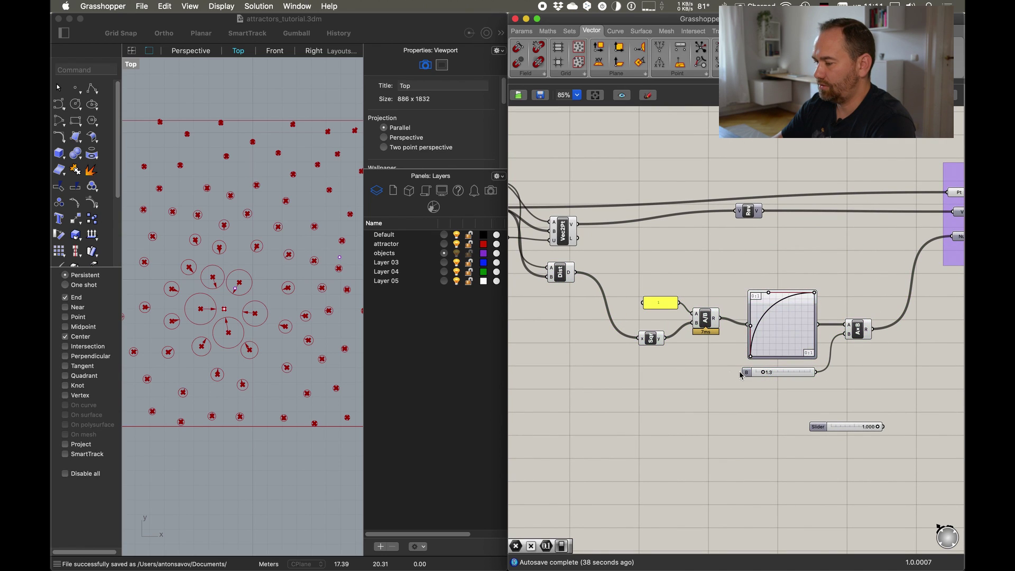
# Add a Number parameter beside the Square component and connect the Distance output to it
pyautogui.doubleClick(611, 356)
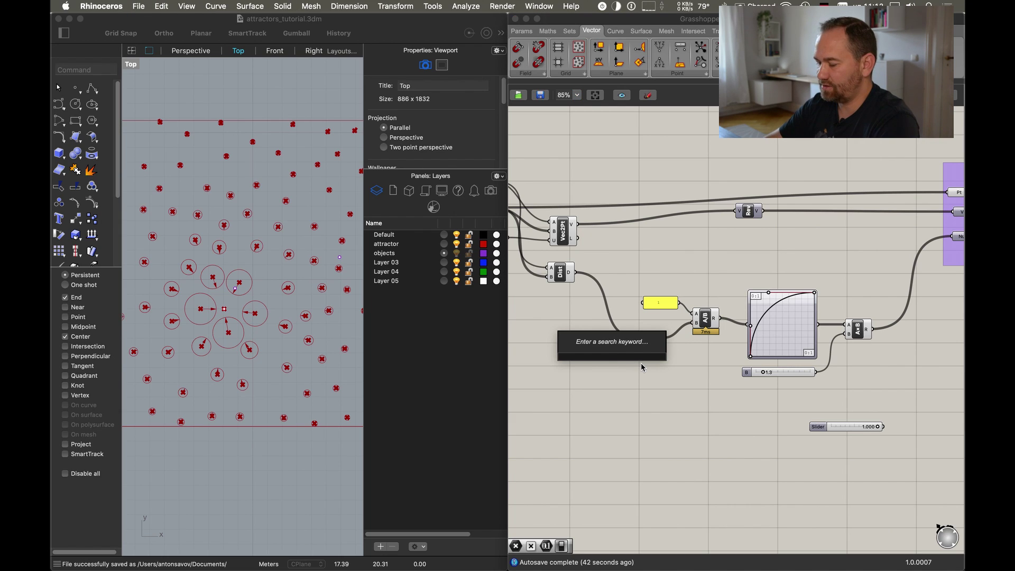
pyautogui.write('num')
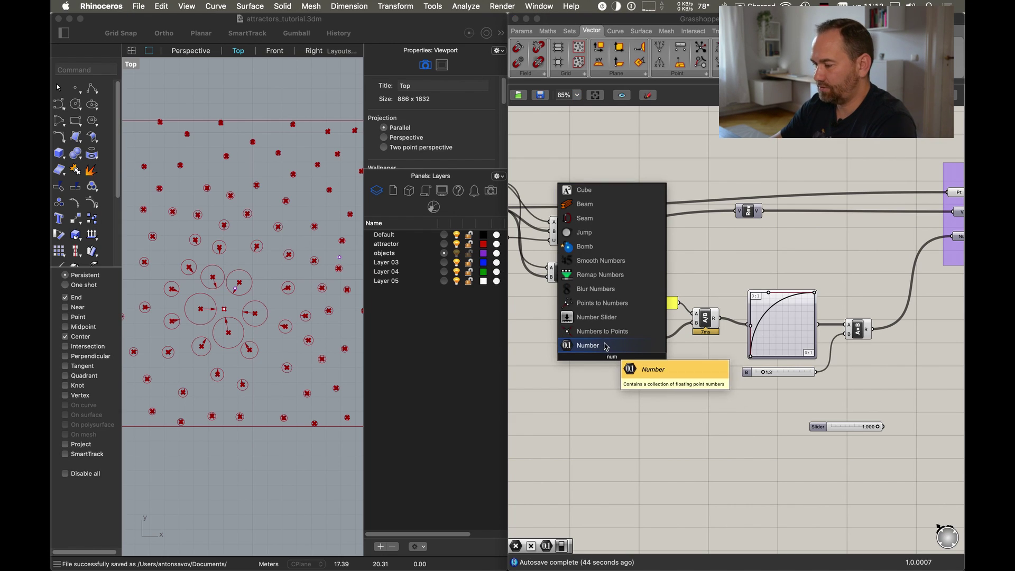
pyautogui.press('Return')
pyautogui.moveTo(576, 273); pyautogui.dragTo(600, 356)
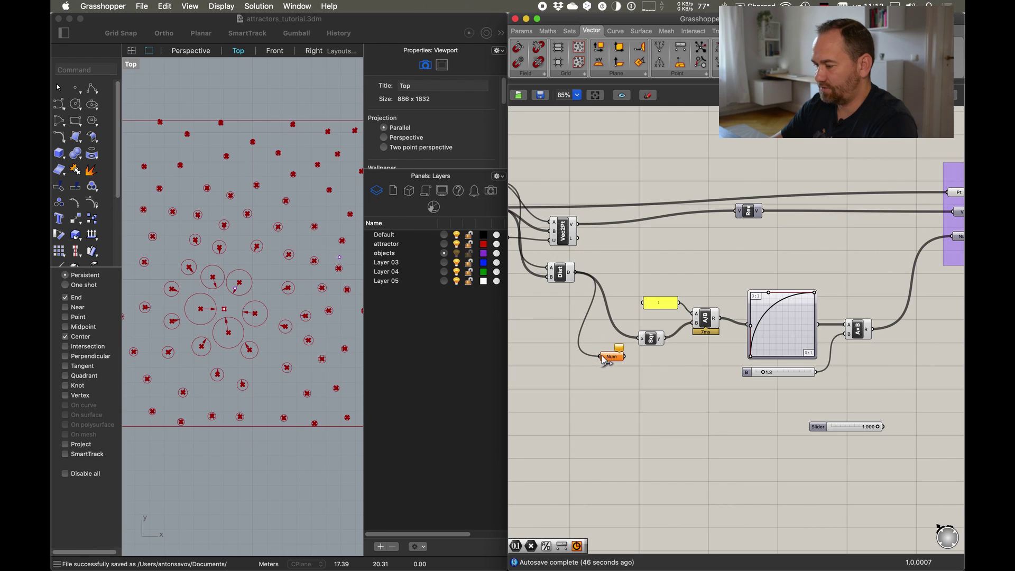
# Rename the Number parameter as distances and place it in line ahead of the Square component, feeding its input
pyautogui.rightClick(611, 356)
pyautogui.write('d')
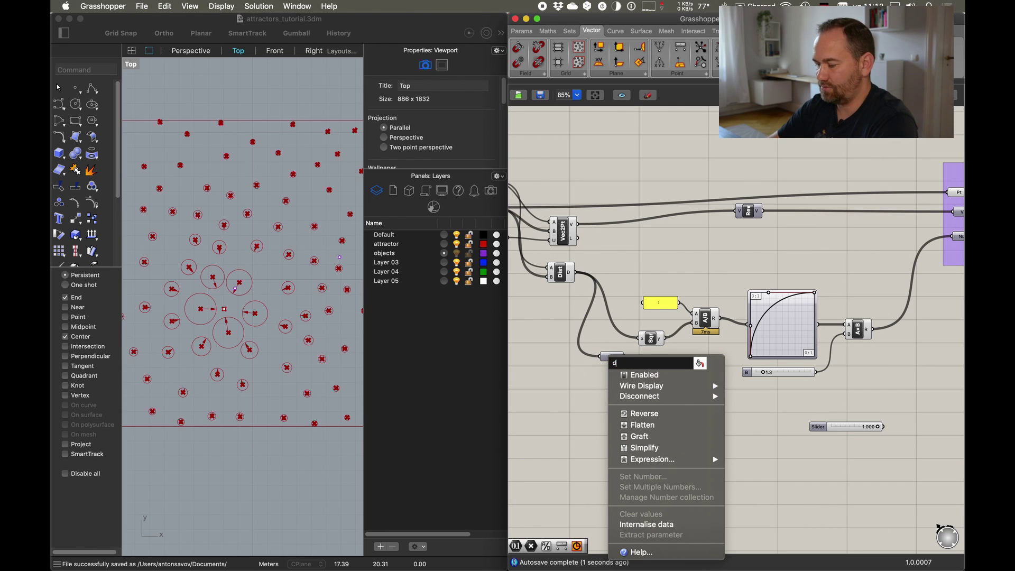
pyautogui.write('istances')
pyautogui.press('Return')
pyautogui.moveTo(611, 356); pyautogui.dragTo(606, 336)
# Add another Number parameter after the Multiplication component and connect the Multiplication result to it
pyautogui.moveTo(891, 353); pyautogui.dragTo(879, 353, button='right')
pyautogui.doubleClick(880, 354)
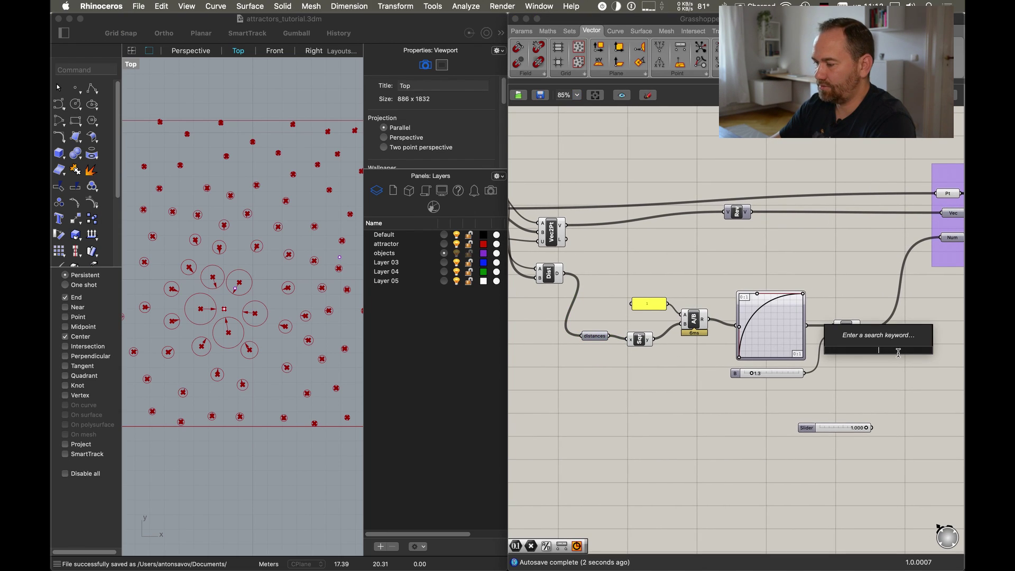
pyautogui.write('nuzm')
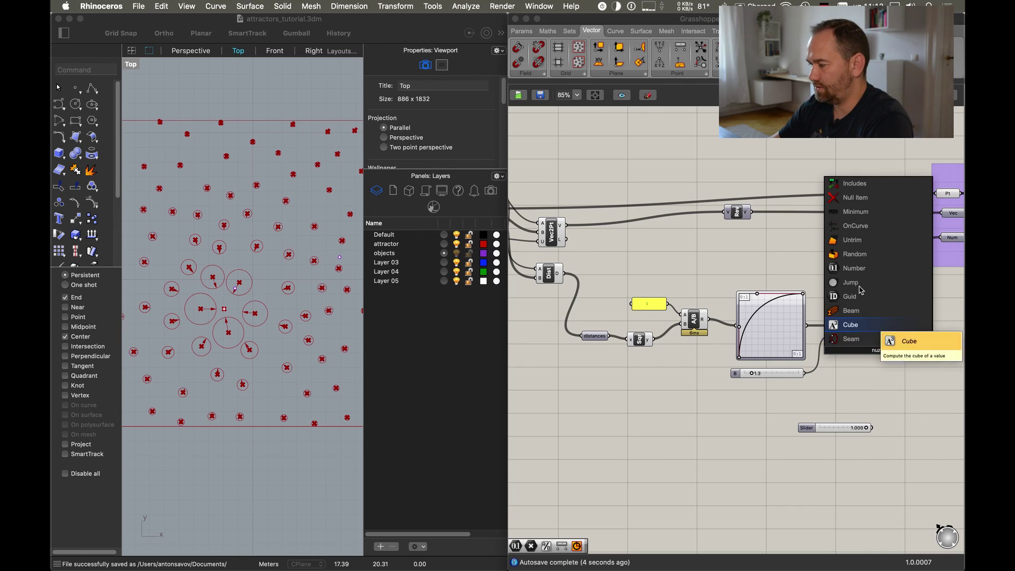
pyautogui.click(867, 268)
pyautogui.moveTo(862, 330); pyautogui.dragTo(898, 349)
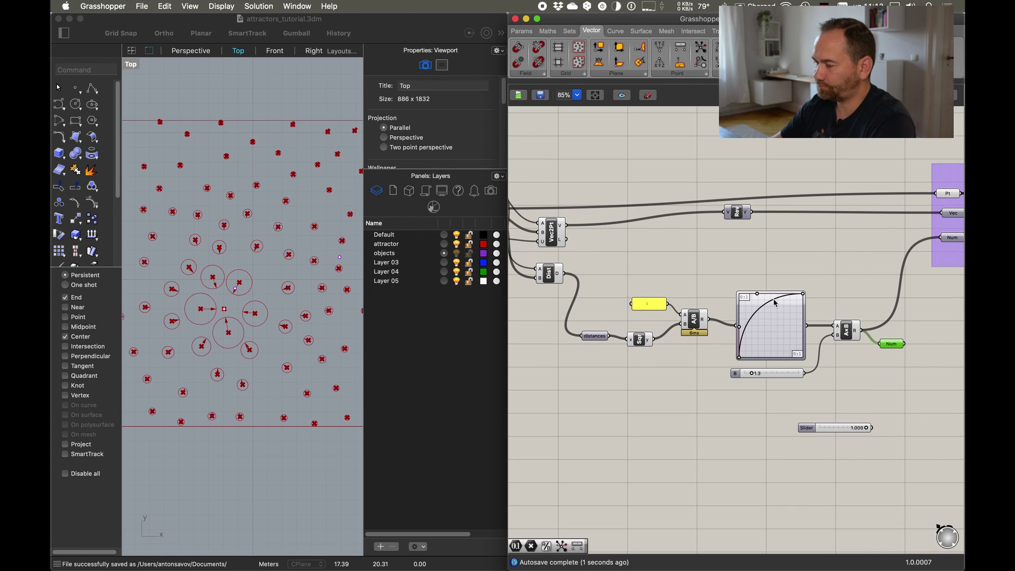
# Rename the new Number parameter as attractor forces and line it up beside Multiplication
pyautogui.rightClick(893, 347)
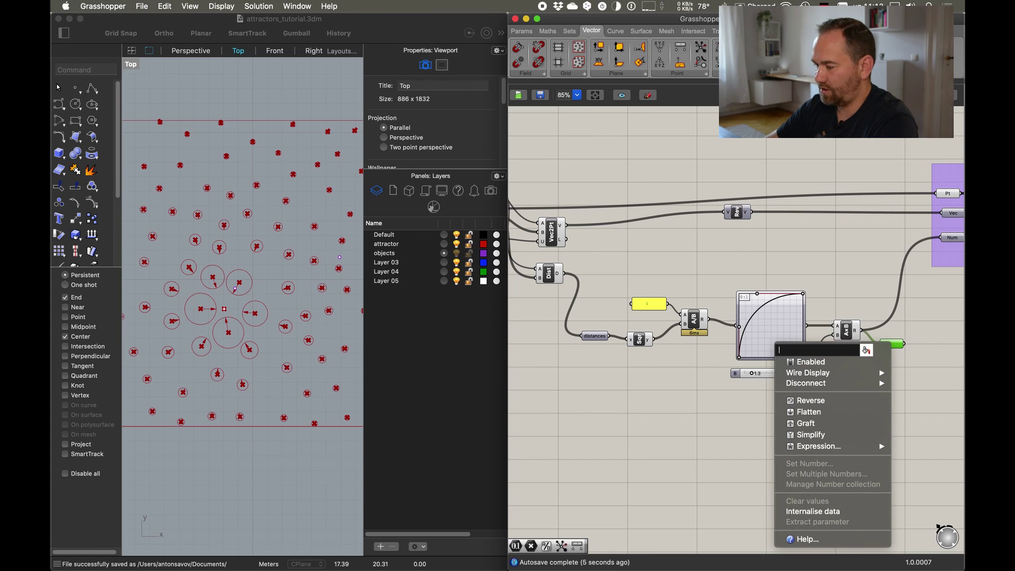
pyautogui.write('attractor forces')
pyautogui.press('Return')
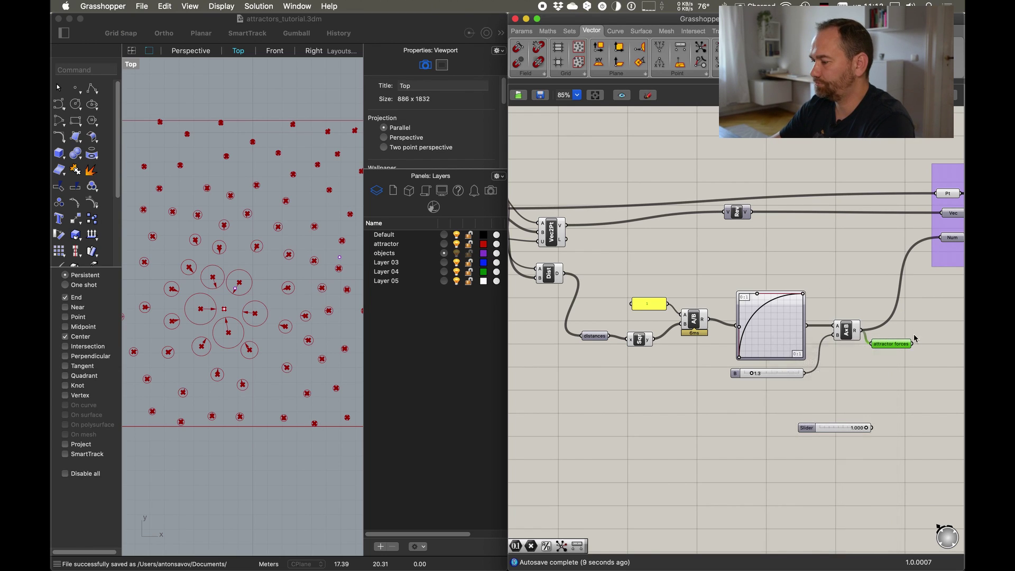
pyautogui.moveTo(902, 347); pyautogui.dragTo(905, 343)
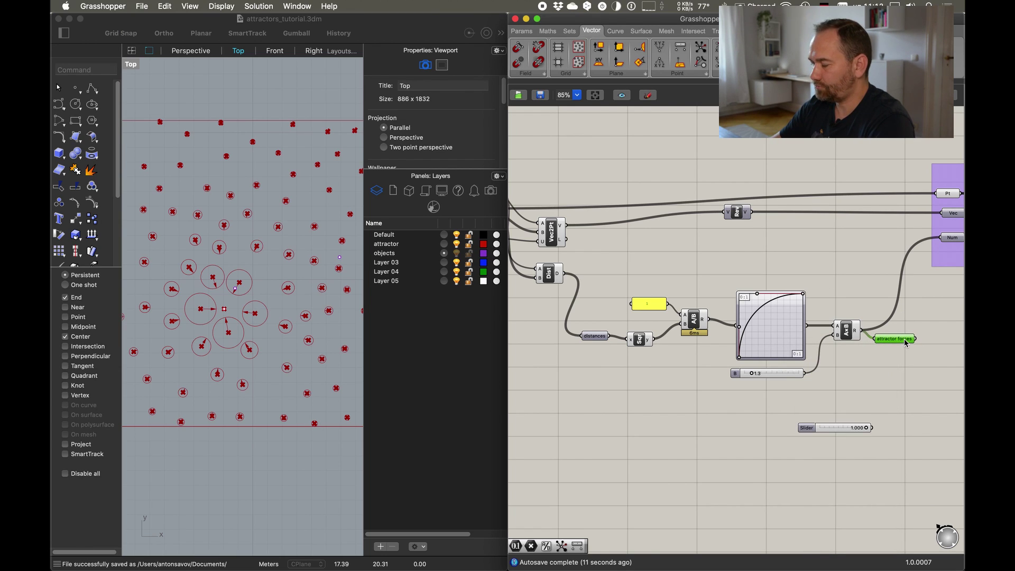
# Group the components from distances through attractor forces, and connect attractor forces to the display group's Num parameter
pyautogui.moveTo(882, 257); pyautogui.dragTo(588, 416)
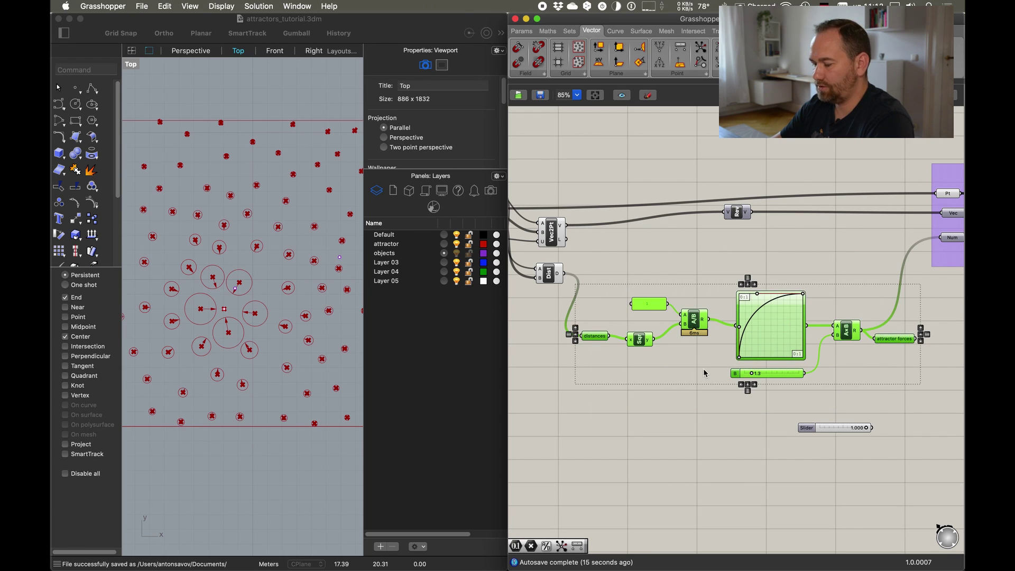
pyautogui.press('super+g')
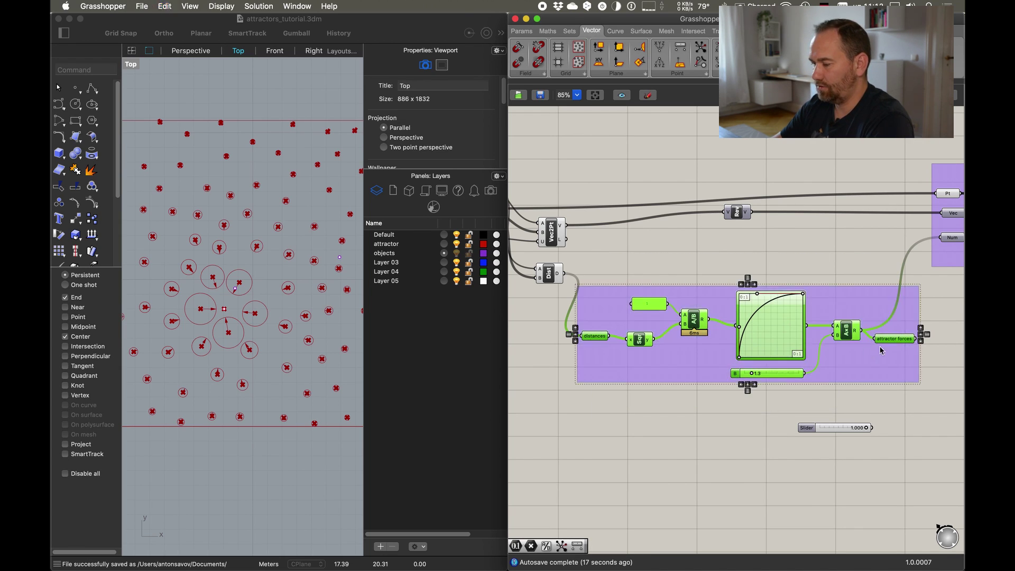
pyautogui.moveTo(845, 363); pyautogui.dragTo(776, 377, button='right')
pyautogui.click(818, 369)
pyautogui.keyDown('shift'); pyautogui.moveTo(846, 353); pyautogui.dragTo(875, 255); pyautogui.keyUp('shift')
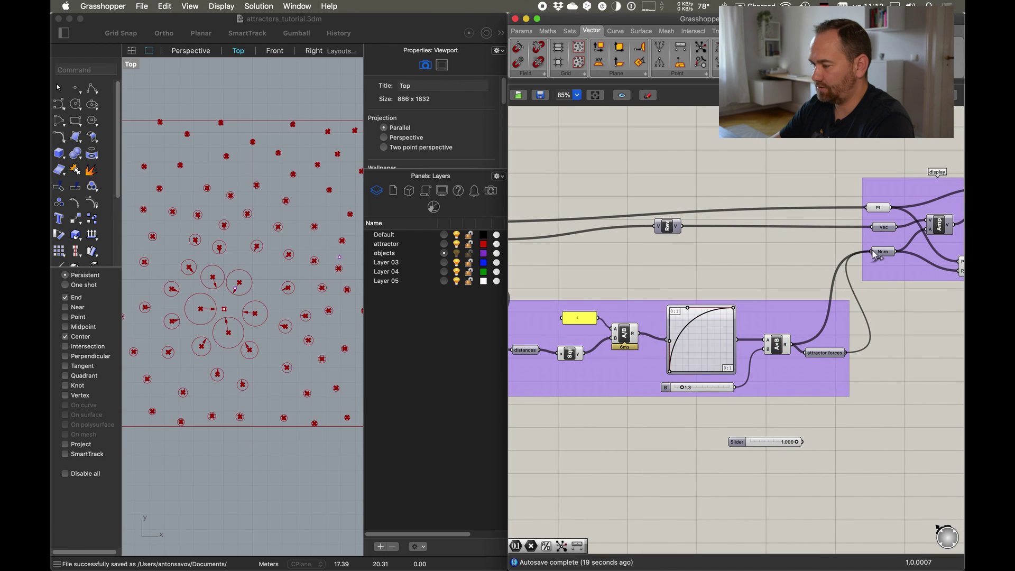
pyautogui.click(825, 353)
# Name the new group around the distance calculation force magnitude
pyautogui.moveTo(622, 392); pyautogui.dragTo(712, 388, button='right')
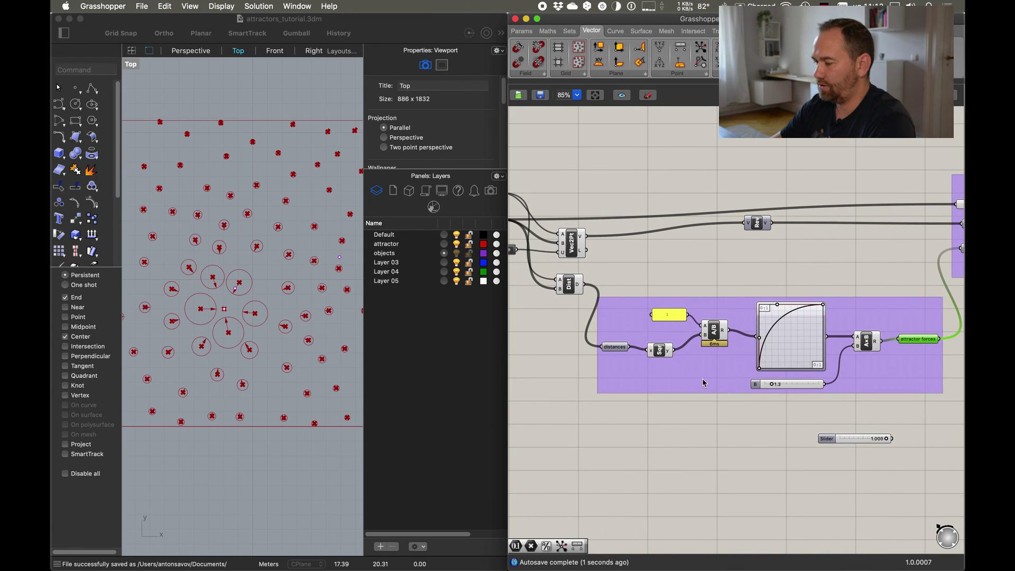
pyautogui.rightClick(711, 388)
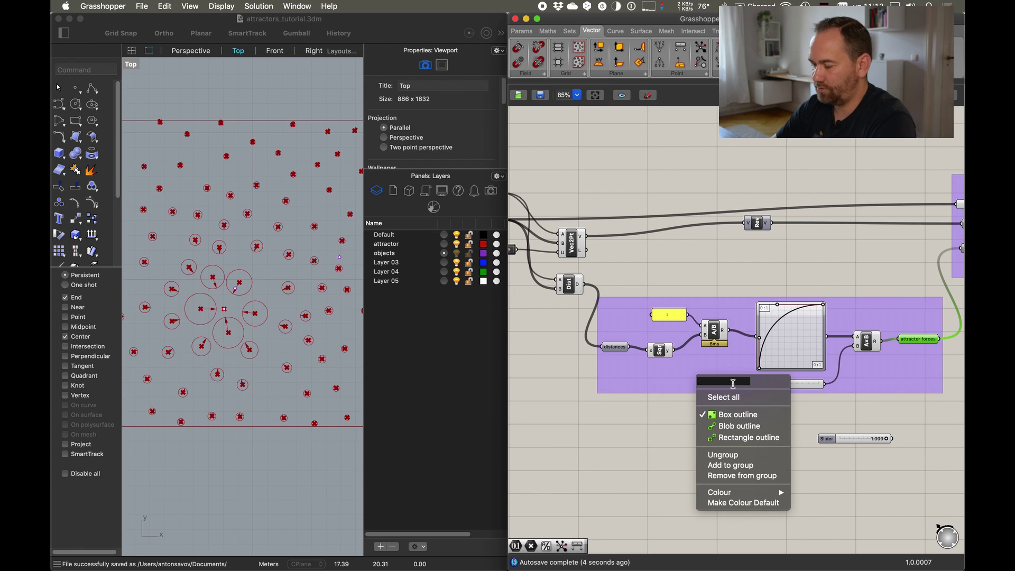
pyautogui.write('force magnitude')
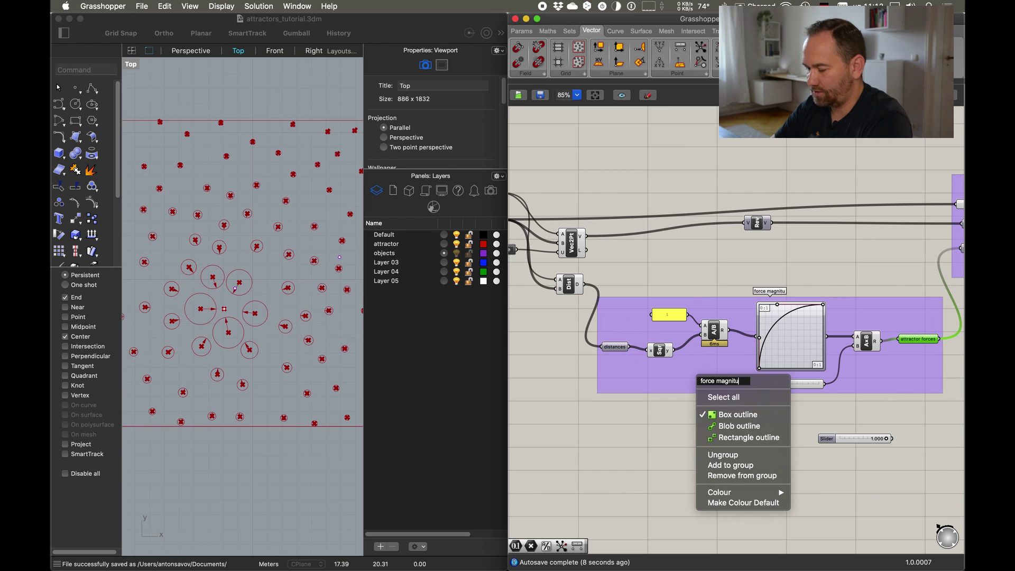
pyautogui.press('Return')
pyautogui.click(722, 369)
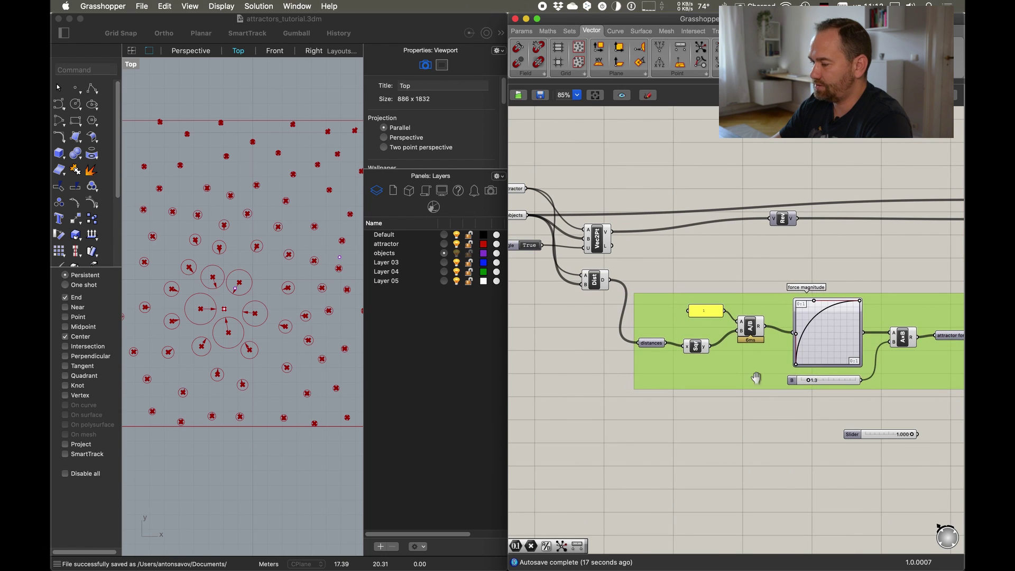
# Move the Reverse component down to line up with the display group's Vec parameter
pyautogui.moveTo(722, 369); pyautogui.dragTo(512, 387, button='right')
pyautogui.click(871, 314)
pyautogui.moveTo(717, 379); pyautogui.dragTo(751, 381)
pyautogui.moveTo(562, 241); pyautogui.dragTo(566, 261)
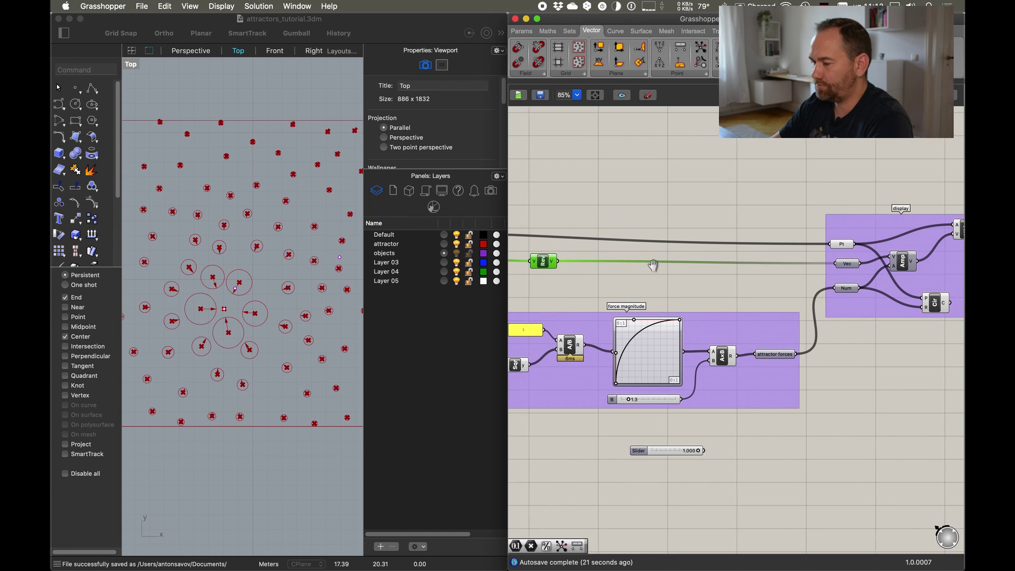
# Delete the unused, unconnected slider below the force magnitude group
pyautogui.scroll(-5, 712, 277)
pyautogui.scroll(-1, 713, 277)
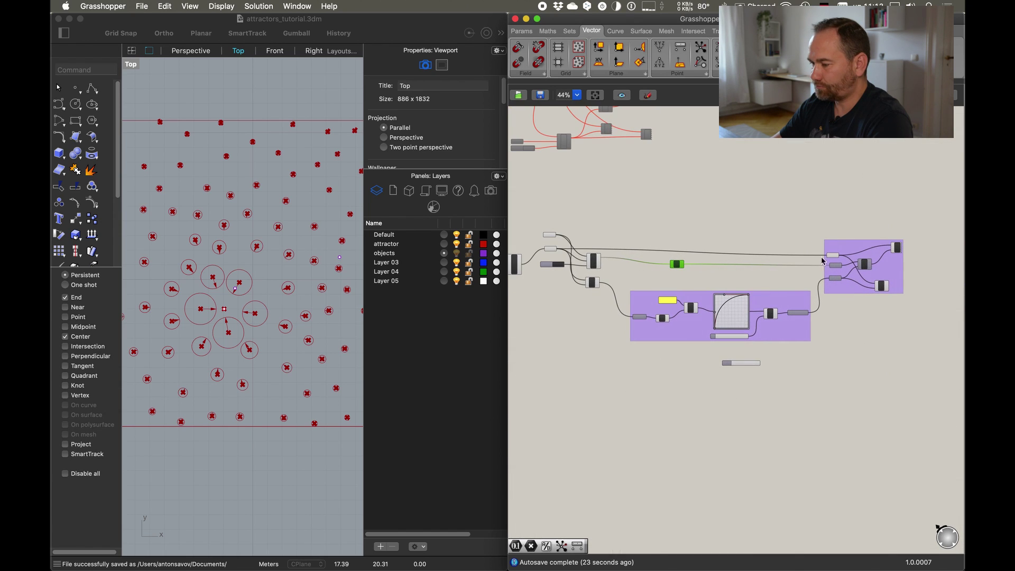
pyautogui.hscroll(-3, 783, 249)
pyautogui.moveTo(949, 199); pyautogui.dragTo(587, 343)
pyautogui.click(762, 360)
pyautogui.press('super+d')
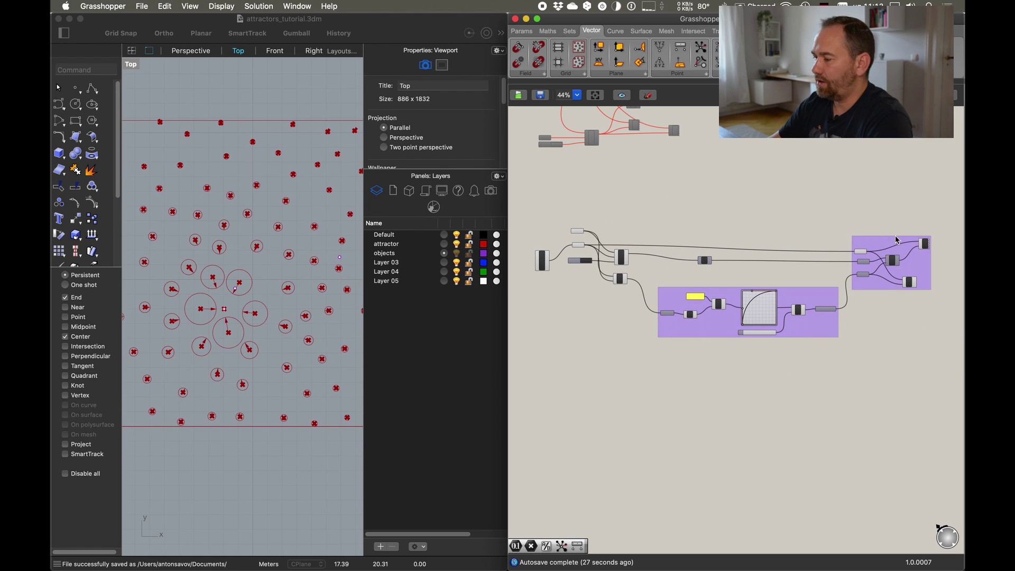
# Duplicate the entire attractor definition, including both groups, and place the copy below the original
pyautogui.moveTo(950, 208); pyautogui.dragTo(515, 370)
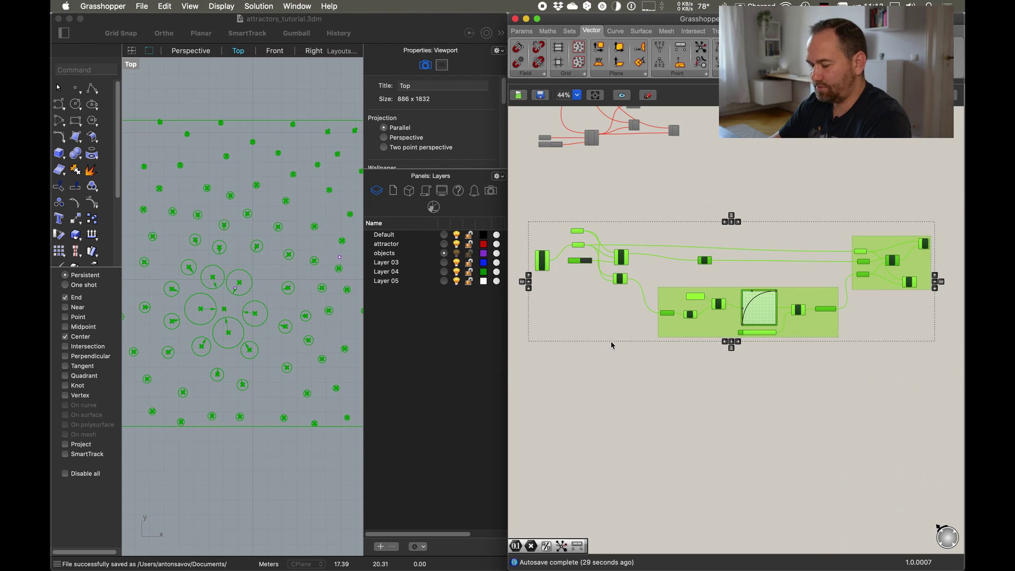
pyautogui.press('super+c')
pyautogui.press('super+v')
pyautogui.moveTo(764, 303); pyautogui.dragTo(765, 481)
pyautogui.click(873, 351)
# Group the whole original definition above the copy and disable its components
pyautogui.moveTo(936, 356); pyautogui.dragTo(505, 202)
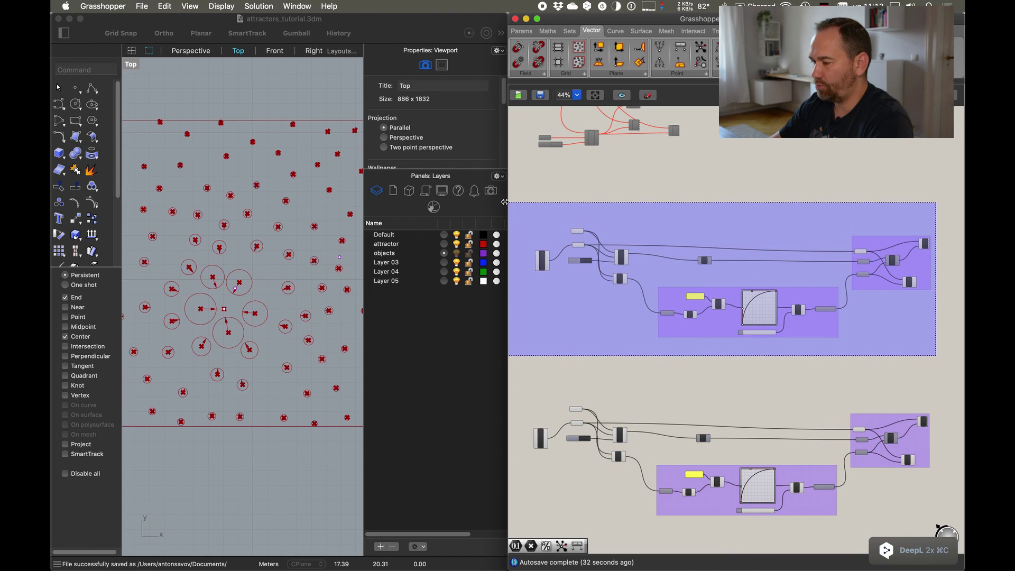
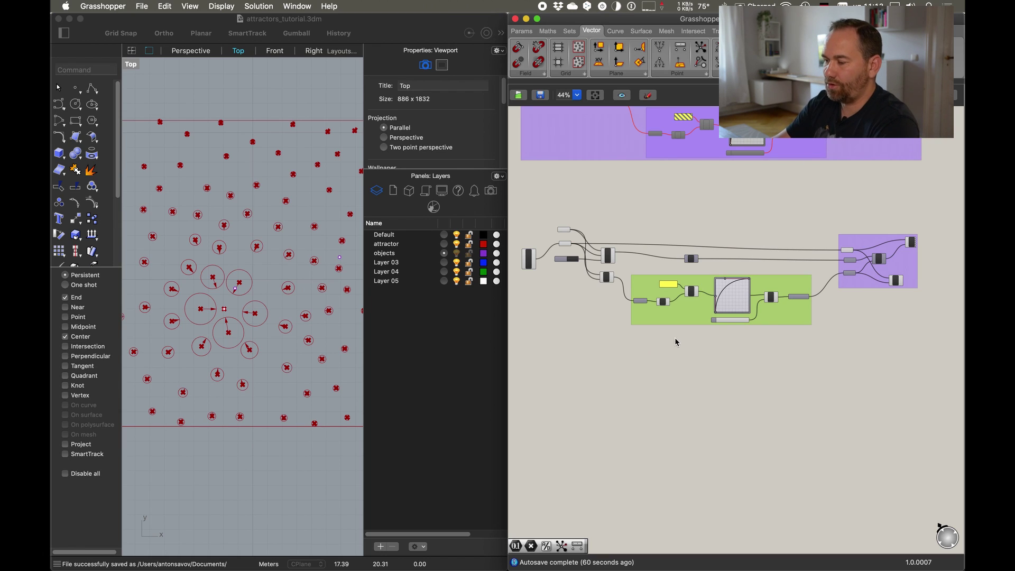
pyautogui.scroll(-3, 681, 345)
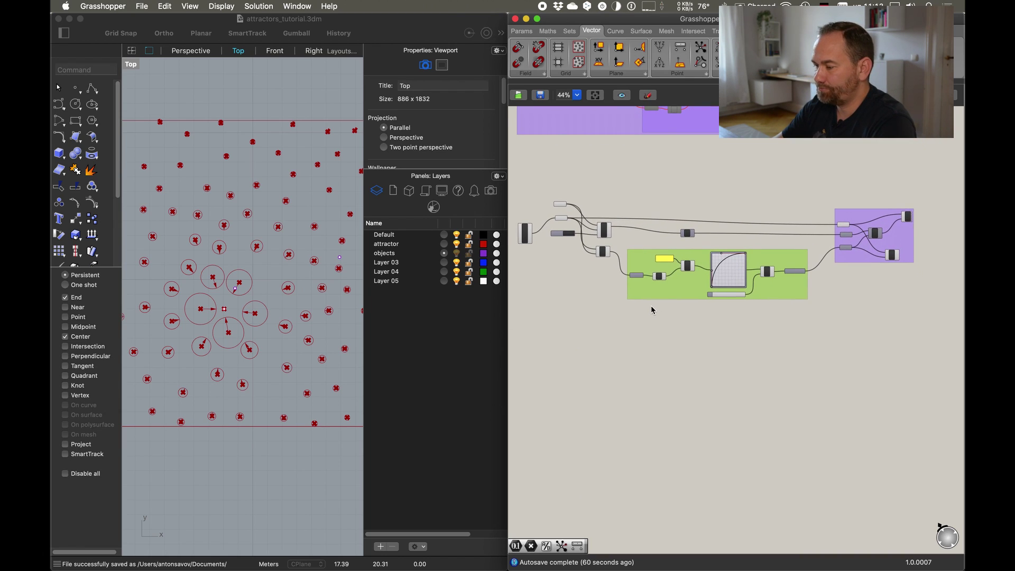
# Add a Smaller Than component on the empty canvas below the force magnitude group
pyautogui.scroll(2, 653, 310)
pyautogui.click(596, 239)
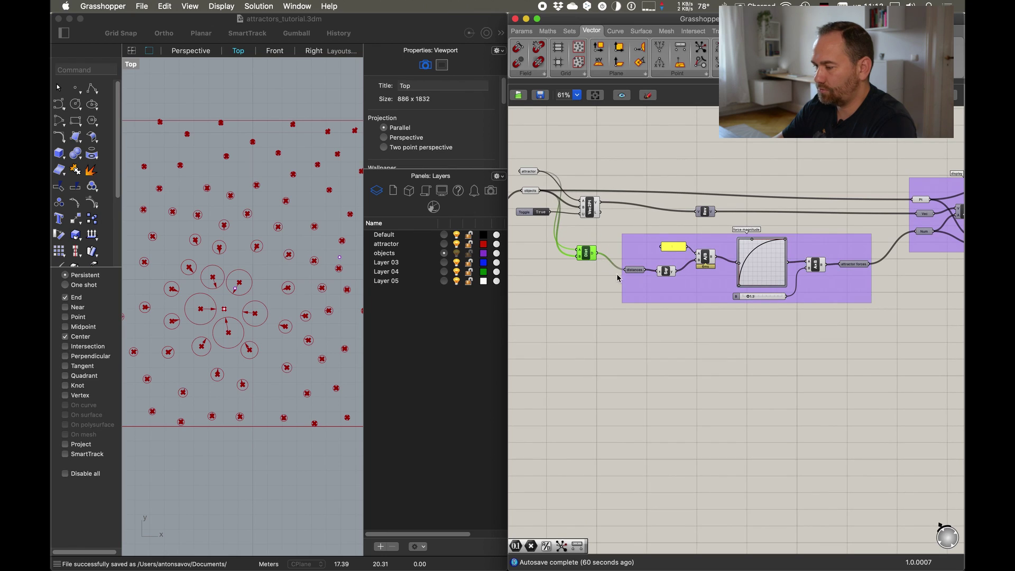
pyautogui.click(651, 362)
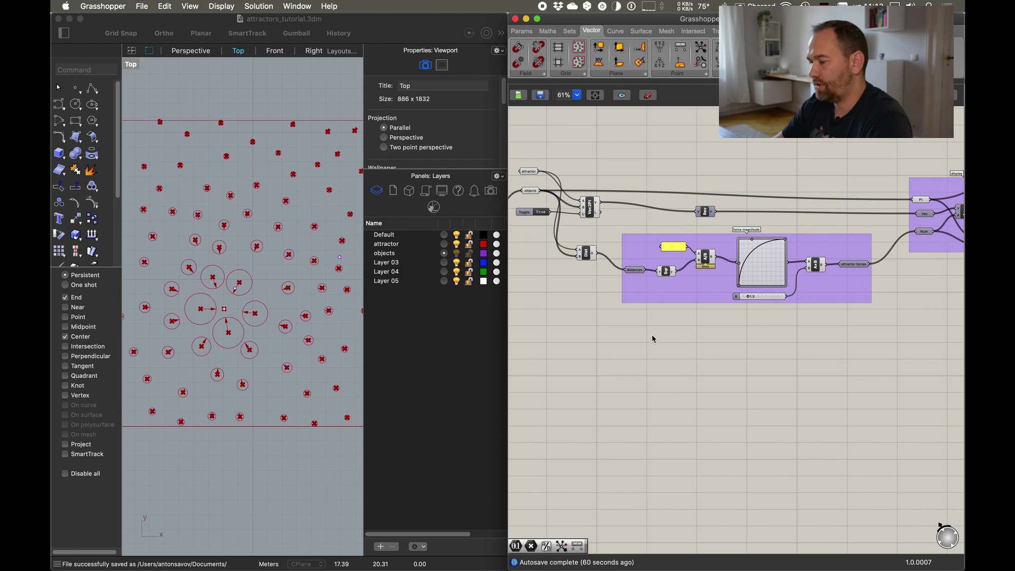
pyautogui.doubleClick(654, 338)
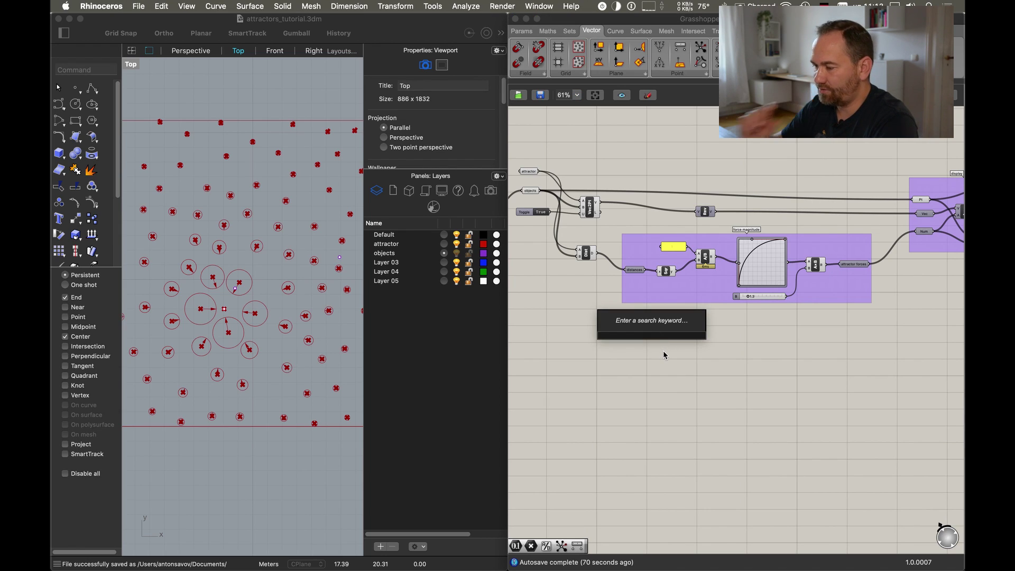
pyautogui.write('smal')
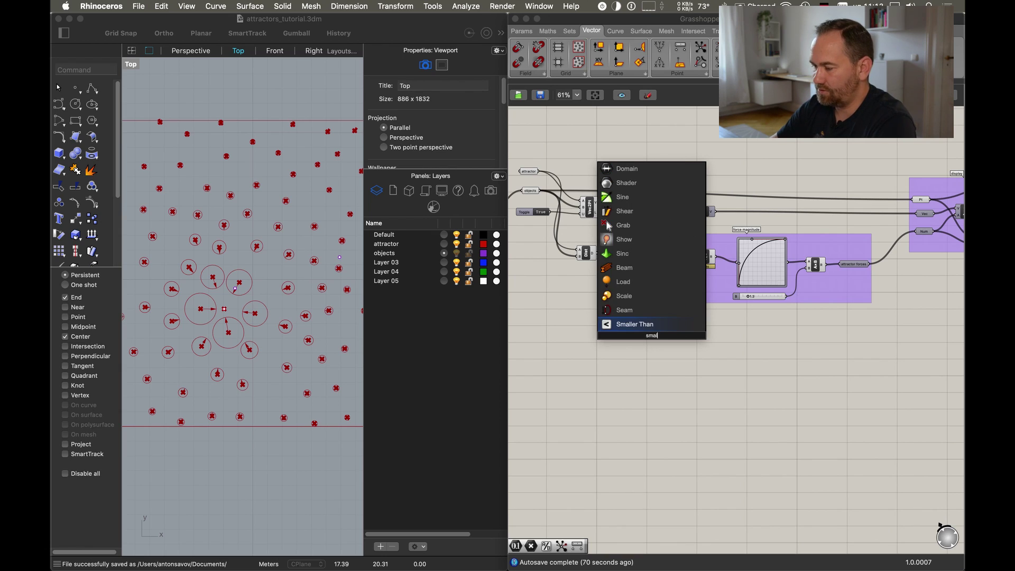
pyautogui.press('Return')
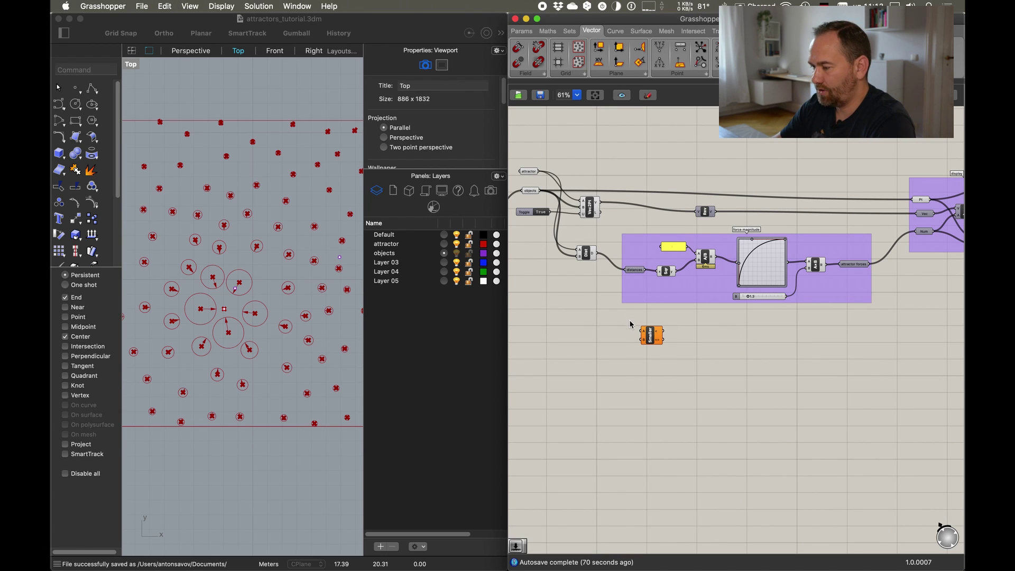
# Duplicate the distances parameter below the force magnitude group and wire it into input A of the Smaller Than component
pyautogui.scroll(4, 590, 264)
pyautogui.click(587, 252)
pyautogui.moveTo(587, 254); pyautogui.dragTo(578, 268)
pyautogui.click(668, 276)
pyautogui.keyDown('alt'); pyautogui.moveTo(668, 276); pyautogui.dragTo(634, 417); pyautogui.keyUp('alt')
pyautogui.moveTo(688, 372); pyautogui.dragTo(710, 437)
# Create a number slider from the value 15.5 and wire it into input B of the Smaller Than component
pyautogui.click(626, 449)
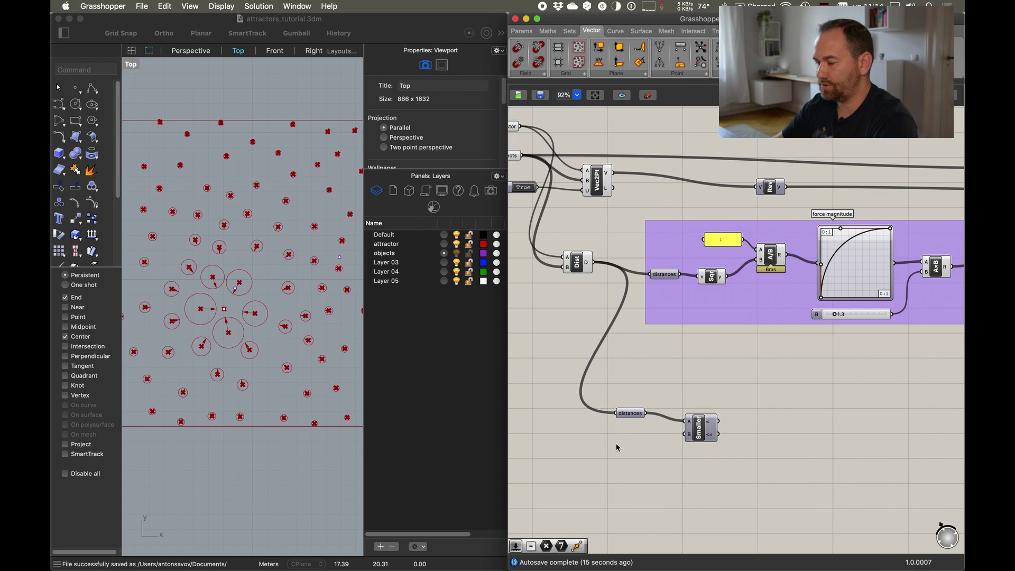
pyautogui.doubleClick(615, 449)
pyautogui.write('15.5')
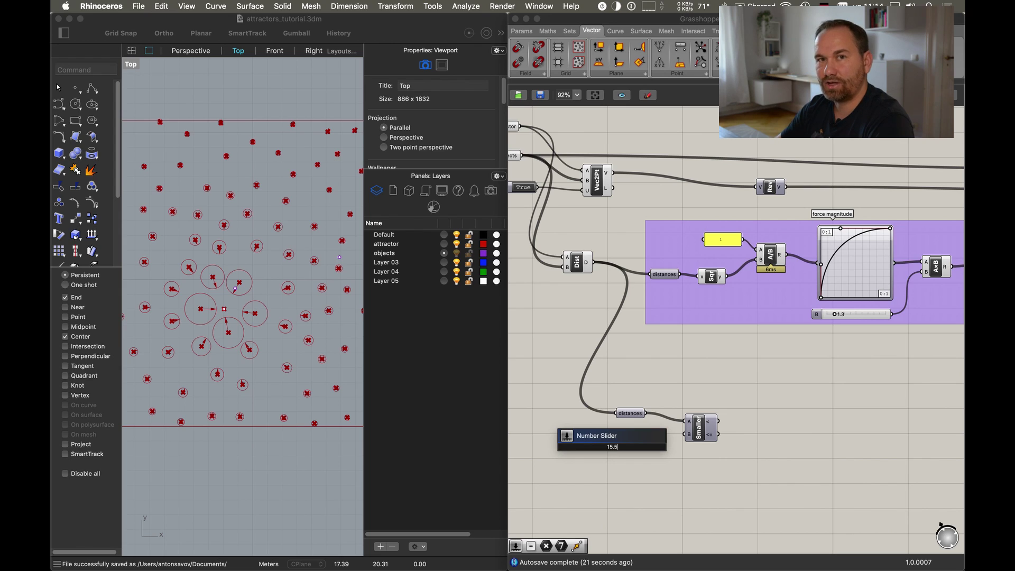
pyautogui.press('Return')
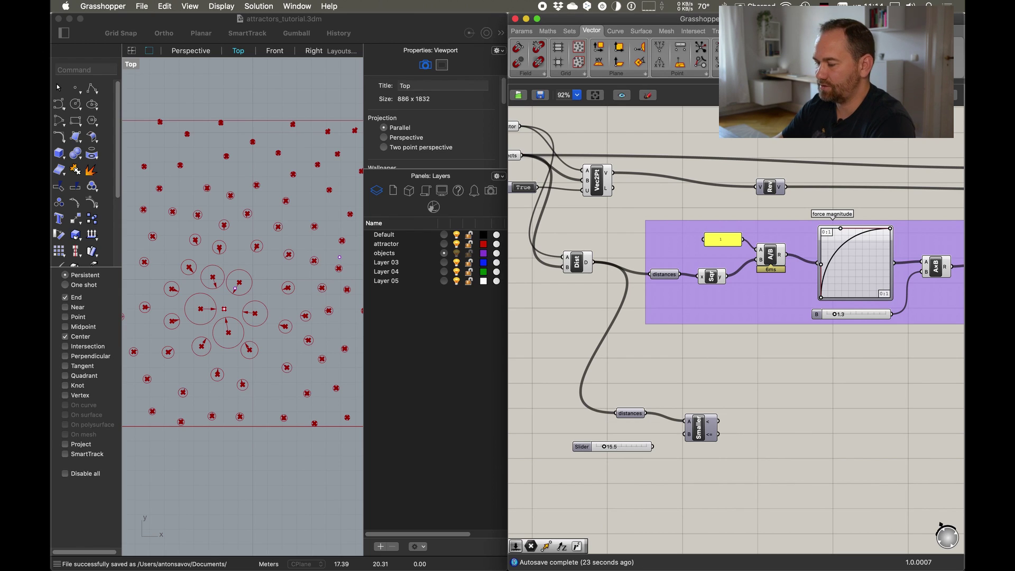
pyautogui.moveTo(608, 448); pyautogui.dragTo(688, 435)
pyautogui.moveTo(600, 450); pyautogui.dragTo(572, 450)
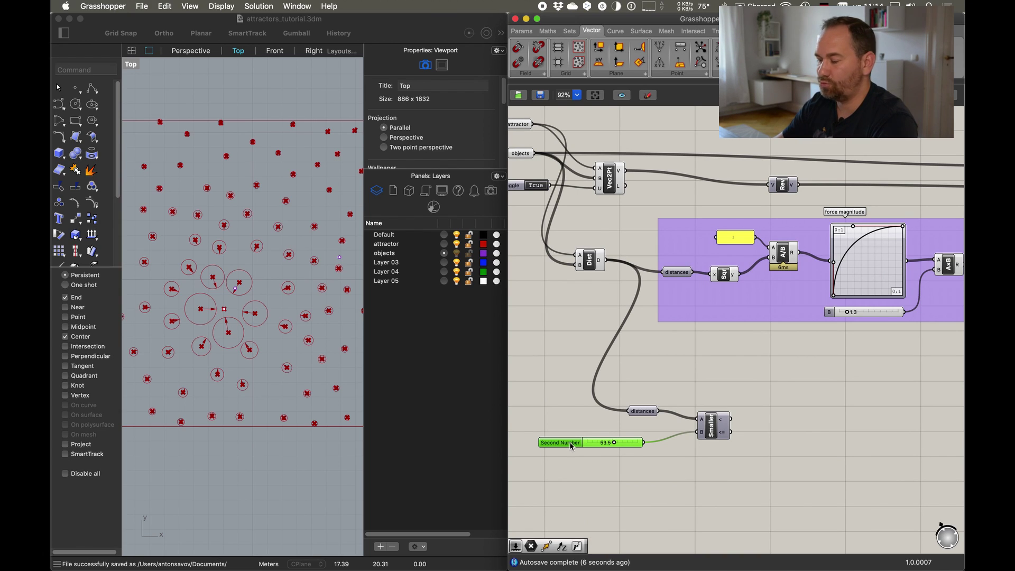
# Set the Second Number slider's maximum to 20 and its value to 9.8
pyautogui.doubleClick(571, 446)
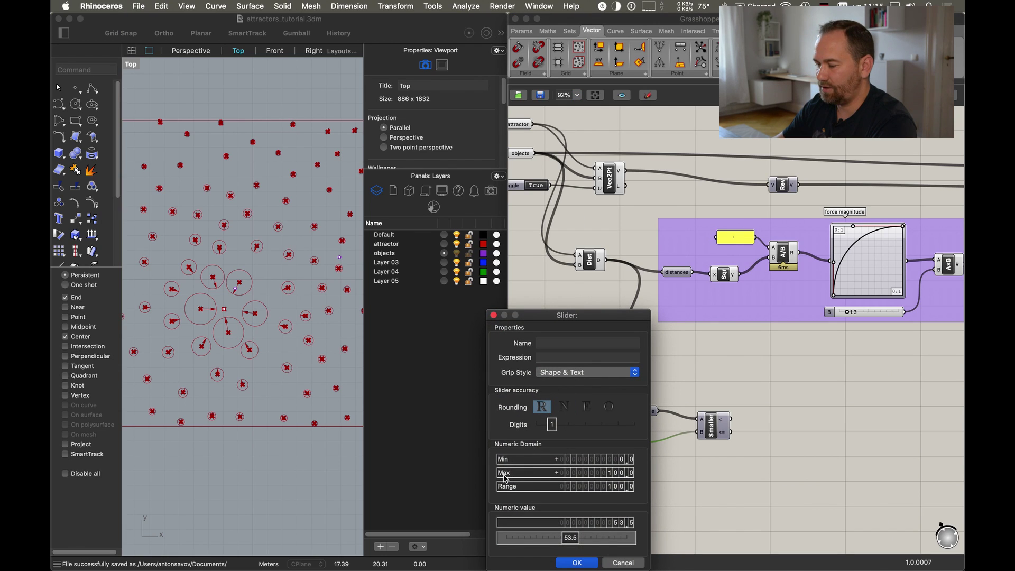
pyautogui.doubleClick(609, 474)
pyautogui.write('20')
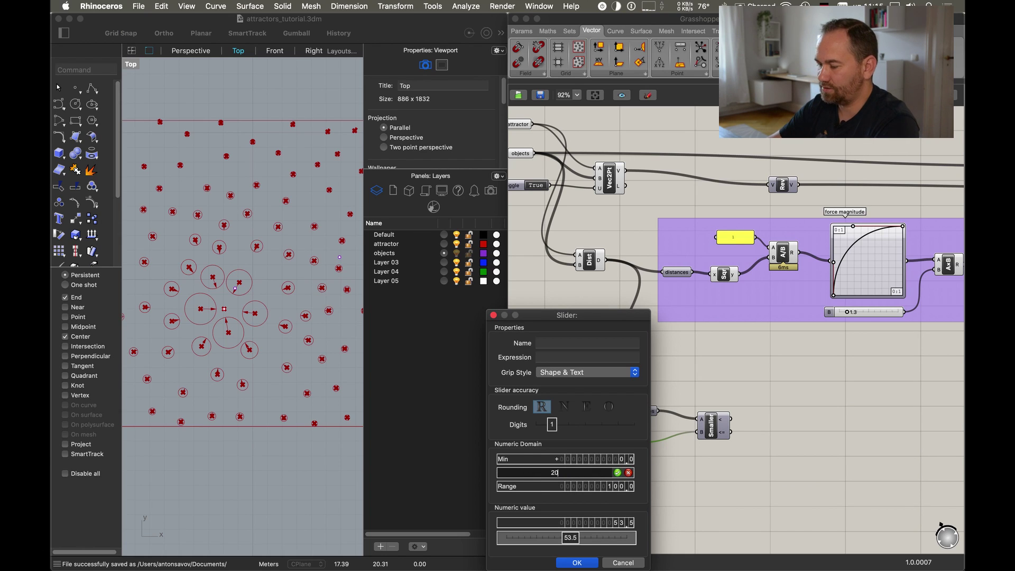
pyautogui.click(618, 473)
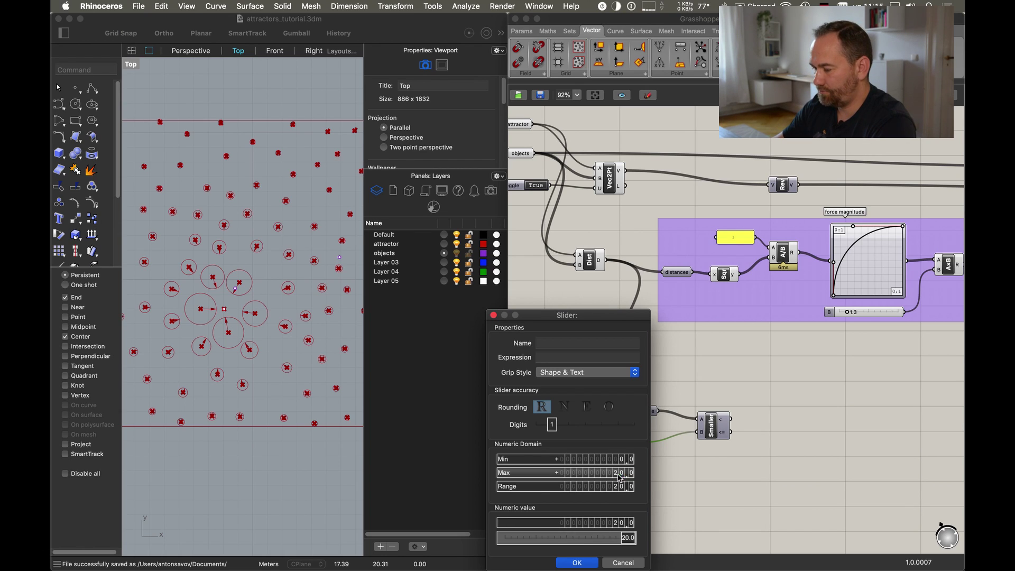
pyautogui.click(589, 562)
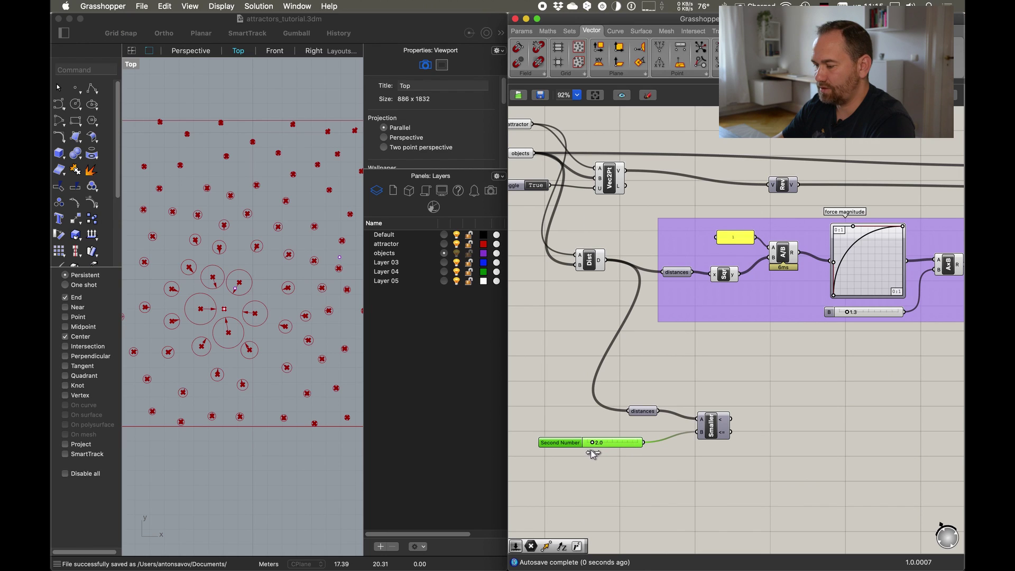
pyautogui.moveTo(598, 452)
pyautogui.mouseDown()
pyautogui.moveTo(627, 453)
pyautogui.moveTo(611, 456)
pyautogui.mouseUp()
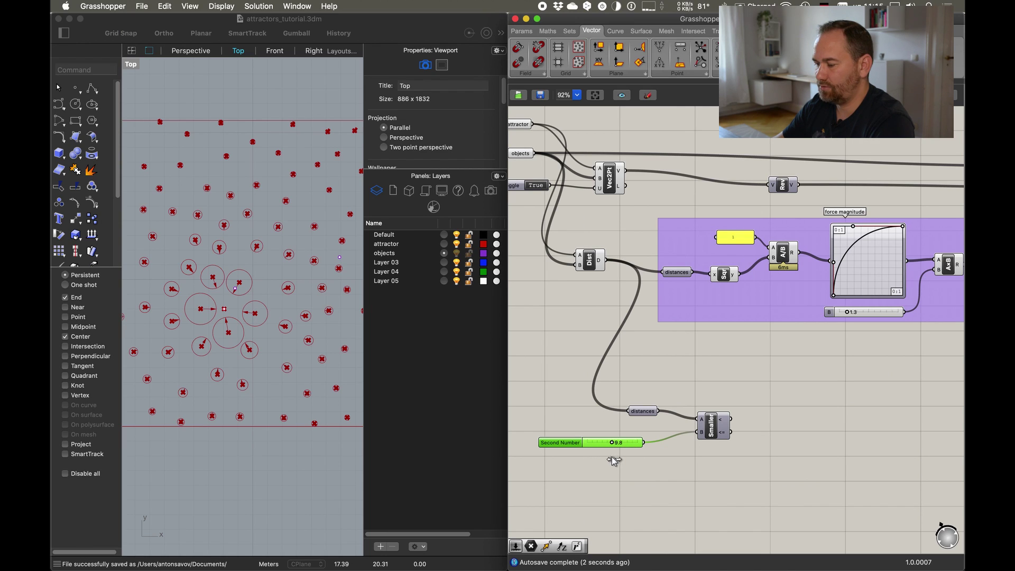
# Add a Panel beside the Smaller Than component, feed it the distances and read through its list
pyautogui.moveTo(751, 447); pyautogui.dragTo(723, 447, button='right')
pyautogui.click(684, 432)
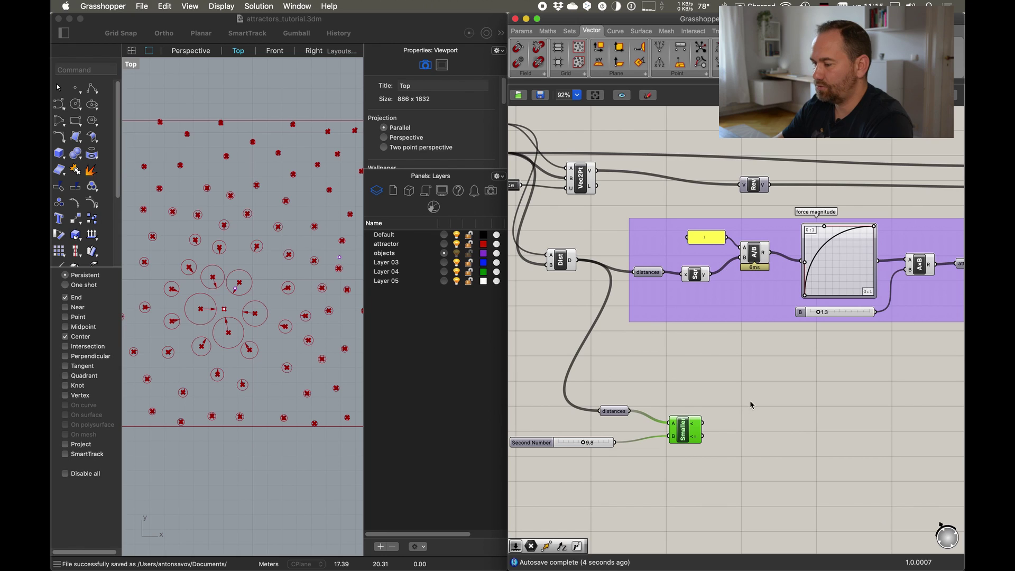
pyautogui.moveTo(751, 405); pyautogui.dragTo(759, 395, button='right')
pyautogui.doubleClick(767, 387)
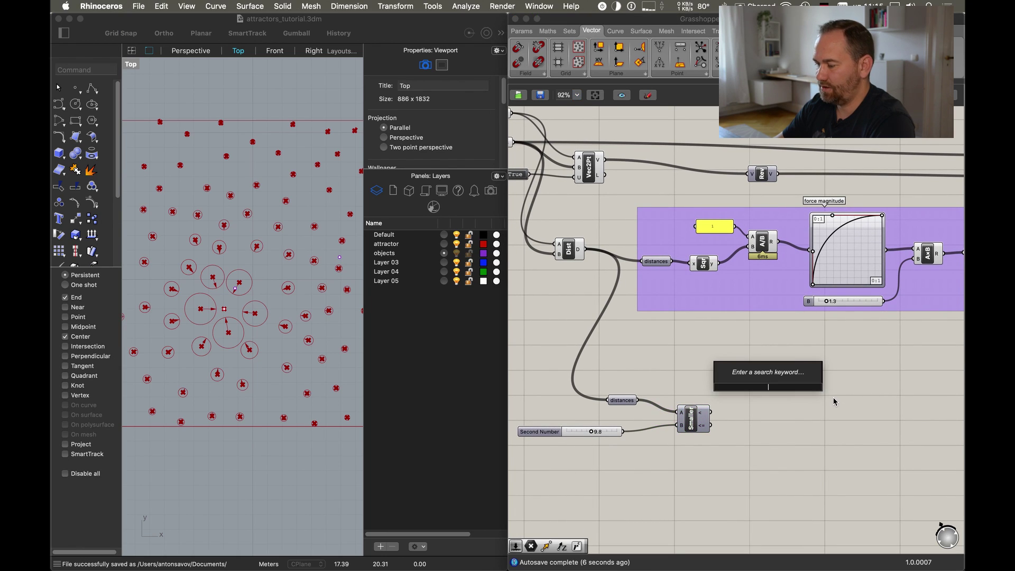
pyautogui.write('pane')
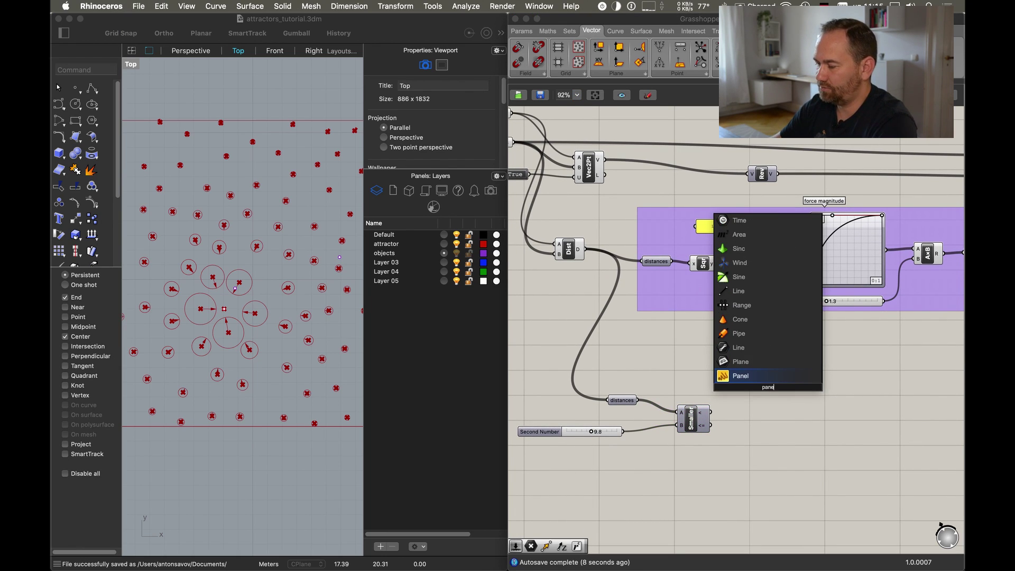
pyautogui.click(767, 377)
pyautogui.moveTo(639, 400); pyautogui.dragTo(808, 458)
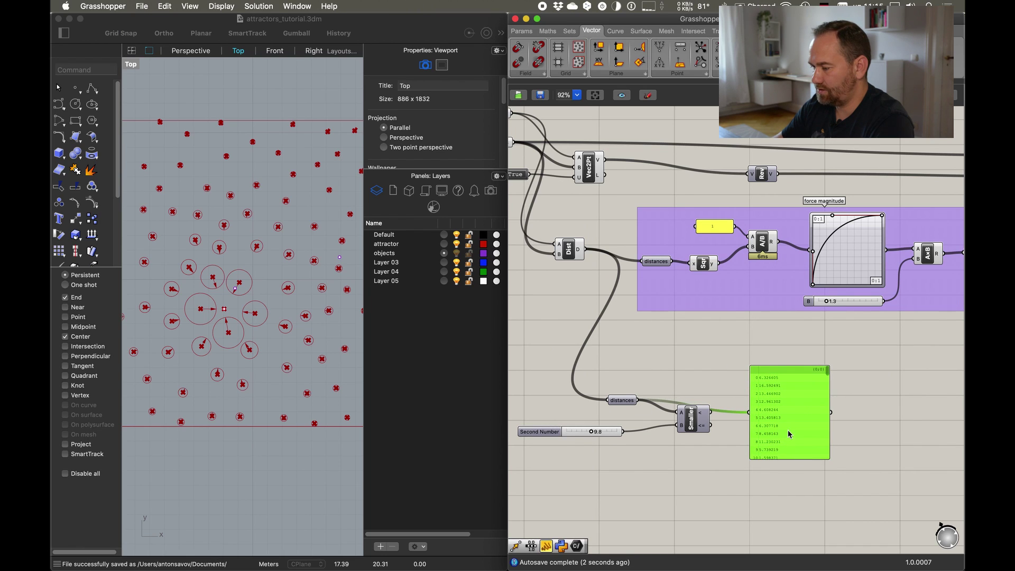
pyautogui.scroll(3, 801, 432)
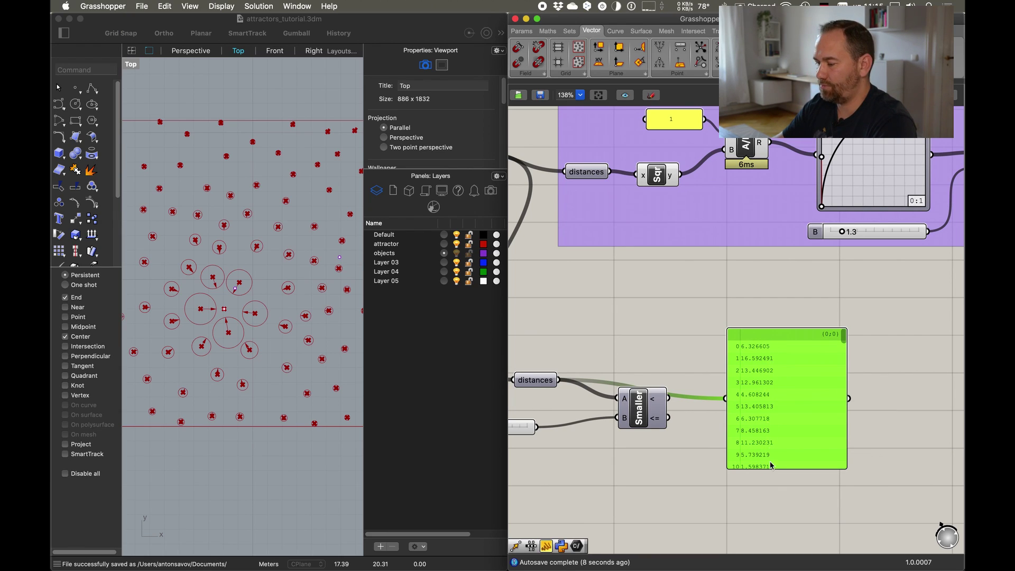
pyautogui.moveTo(538, 383)
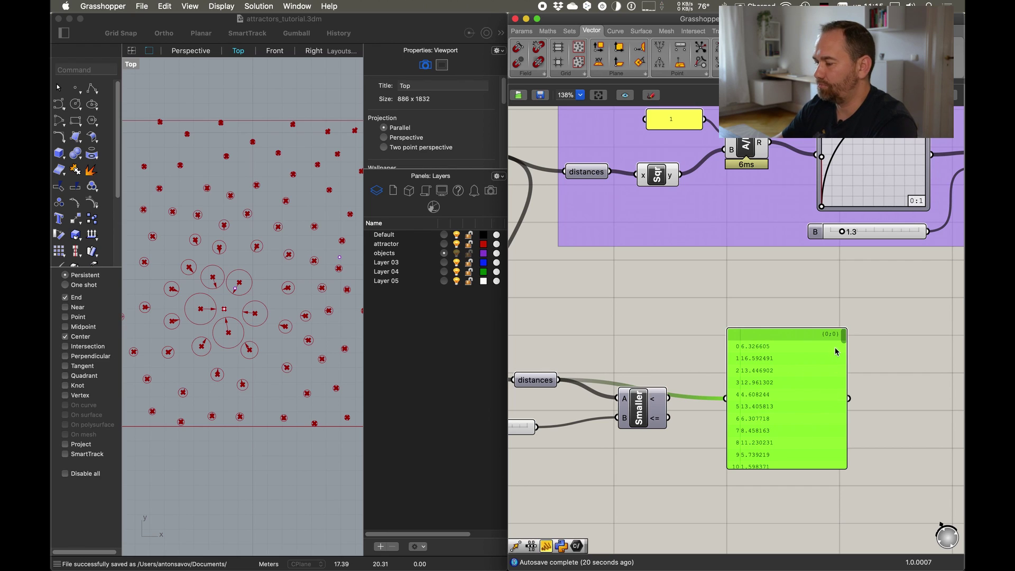
pyautogui.moveTo(844, 340); pyautogui.dragTo(853, 482)
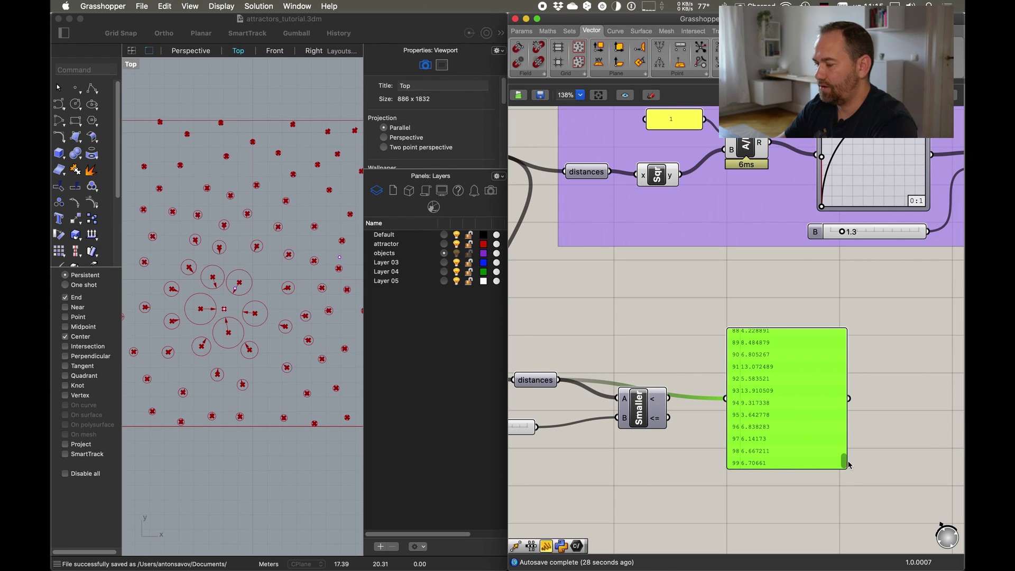
pyautogui.moveTo(845, 466); pyautogui.dragTo(856, 333)
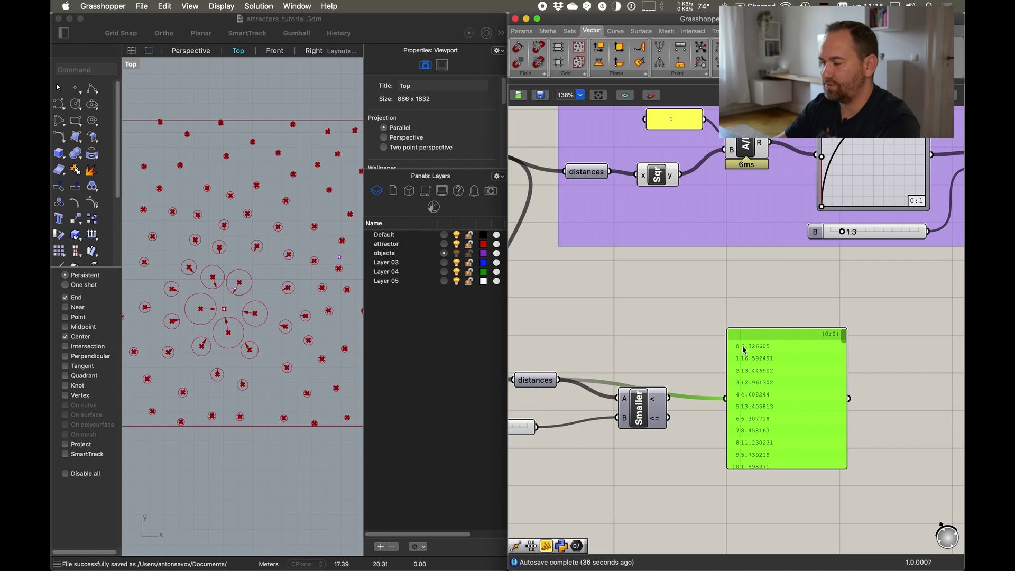
# Duplicate the distances panel, place the copy next to it and feed it the Smaller Than component's < output
pyautogui.moveTo(799, 408); pyautogui.dragTo(725, 399, button='right')
pyautogui.press('super+c')
pyautogui.press('super+v')
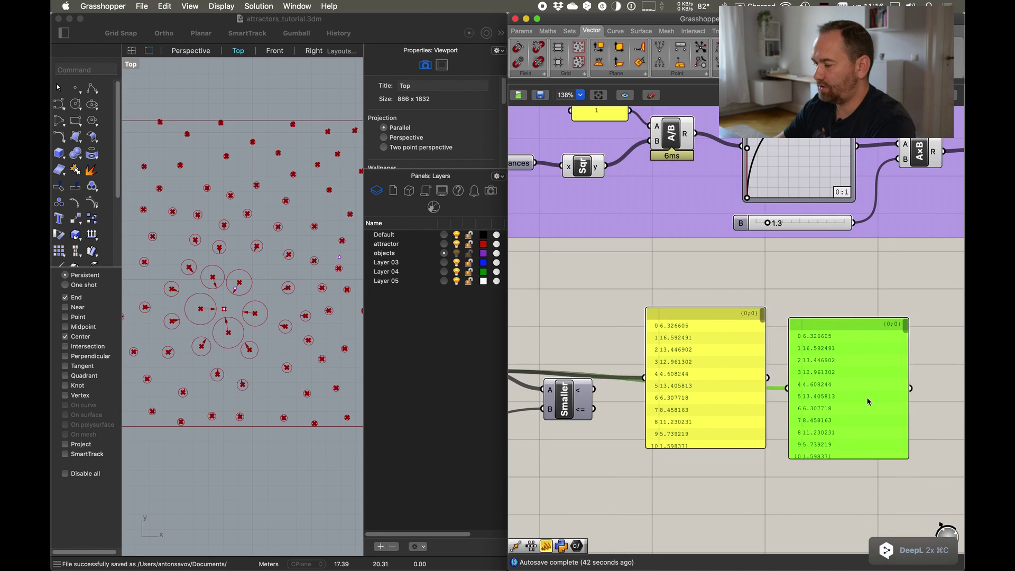
pyautogui.moveTo(867, 401); pyautogui.dragTo(870, 392)
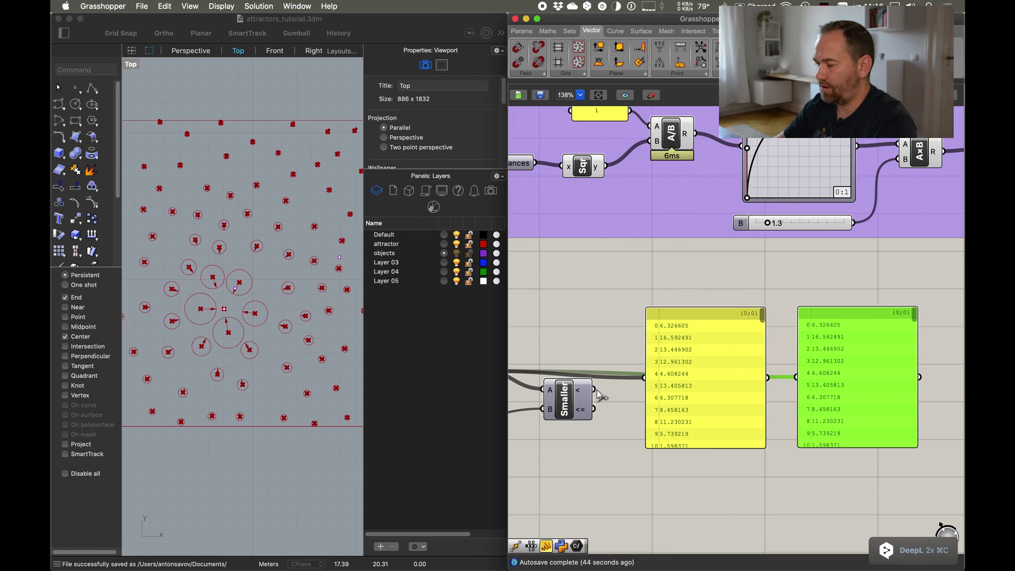
pyautogui.moveTo(580, 395)
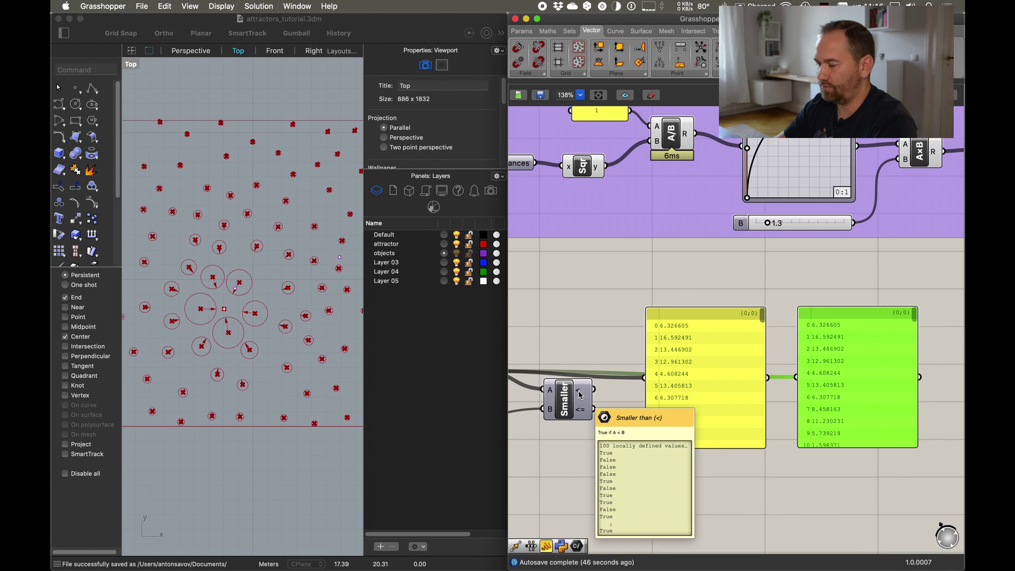
pyautogui.moveTo(580, 394); pyautogui.dragTo(846, 375)
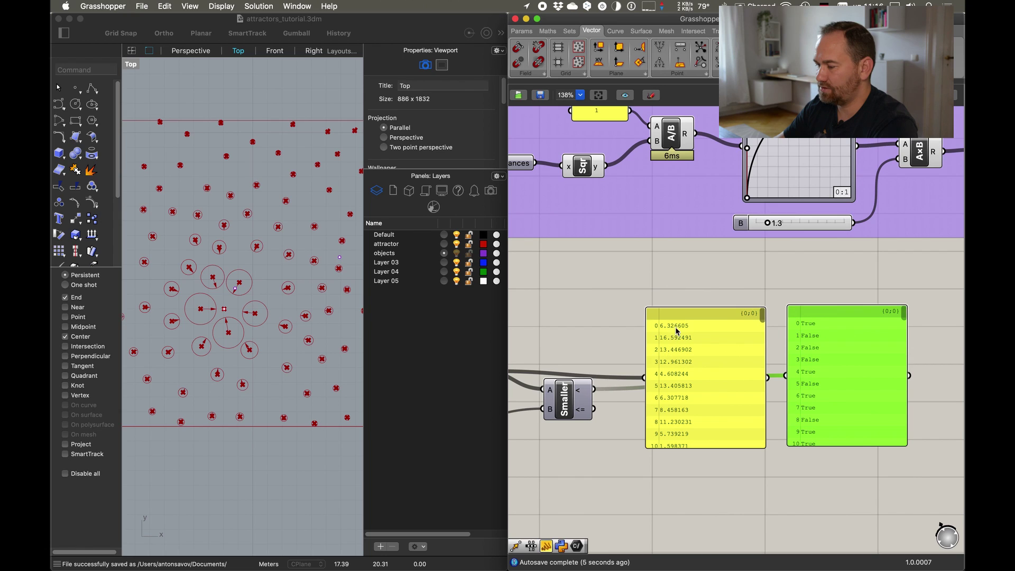
# Move the Second Number slider just below the Smaller Than component and set it to 5.9
pyautogui.hscroll(-5, 610, 410)
pyautogui.moveTo(550, 415); pyautogui.dragTo(689, 446)
pyautogui.hscroll(3, 686, 463)
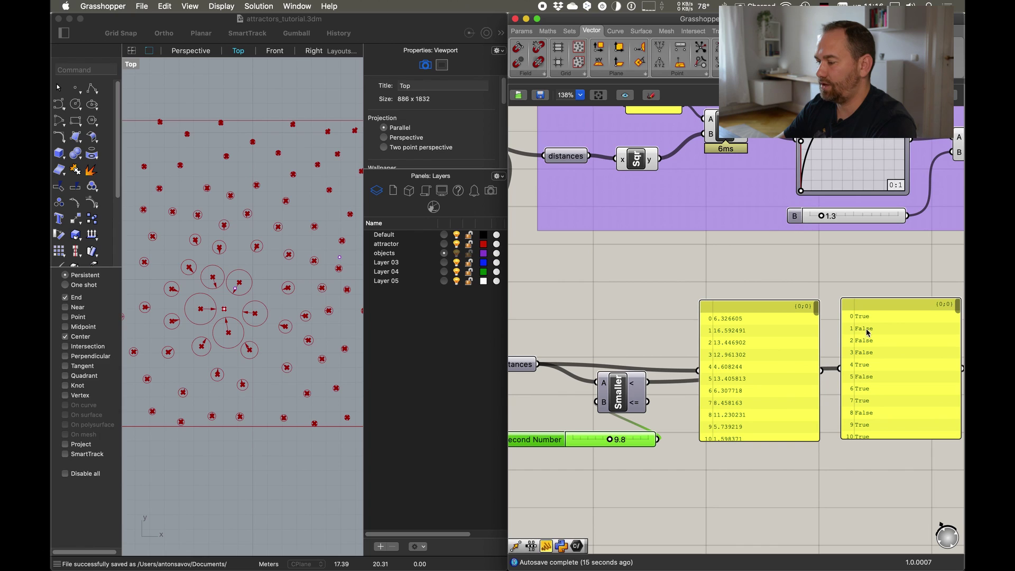
pyautogui.moveTo(610, 439); pyautogui.dragTo(588, 458)
pyautogui.hscroll(3, 733, 405)
pyautogui.scroll(-2, 734, 405)
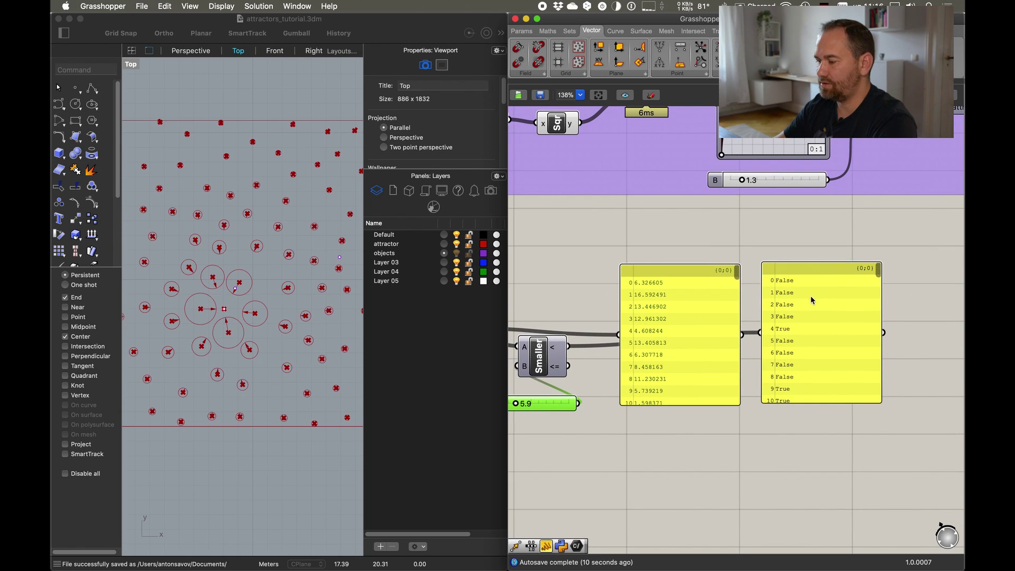
# Reposition the true/false panel and the distances panel slightly higher on the canvas, side by side
pyautogui.moveTo(813, 331); pyautogui.dragTo(817, 326)
pyautogui.moveTo(765, 407); pyautogui.dragTo(788, 361, button='right')
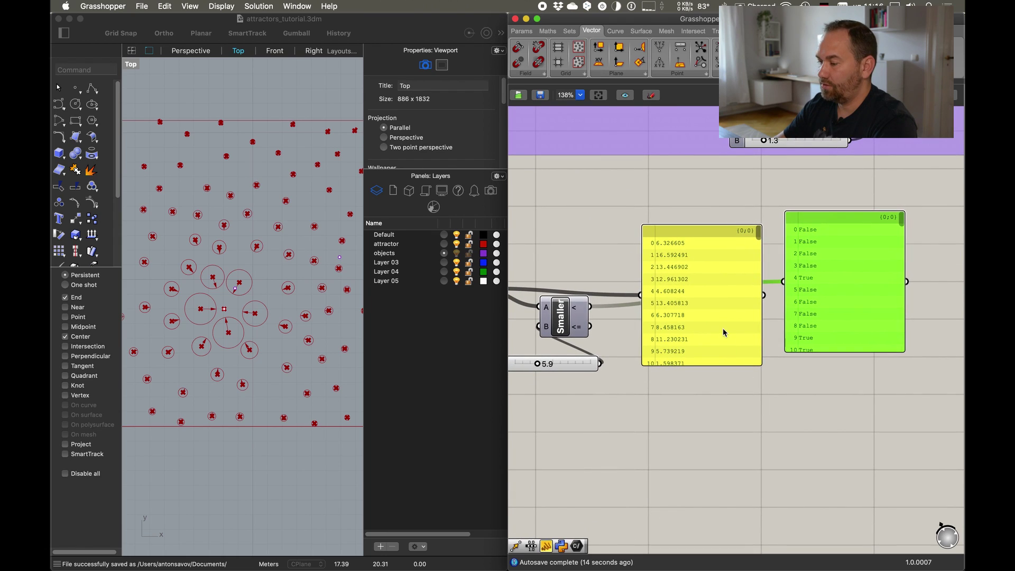
pyautogui.click(722, 325)
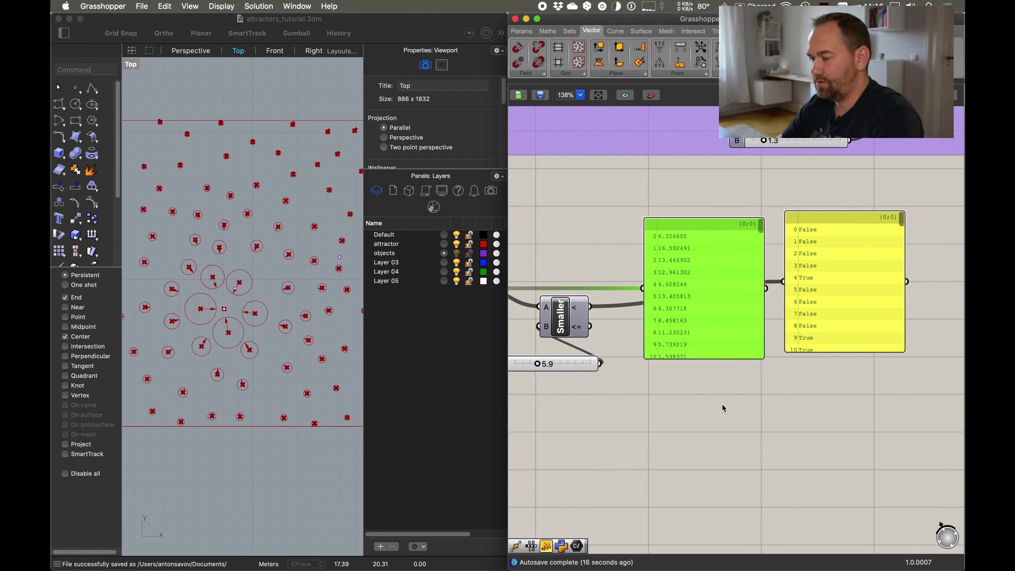
# Add a Cull Pattern component below the panels and wire the Smaller Than component's < output into its pattern input
pyautogui.doubleClick(730, 431)
pyautogui.write('cul')
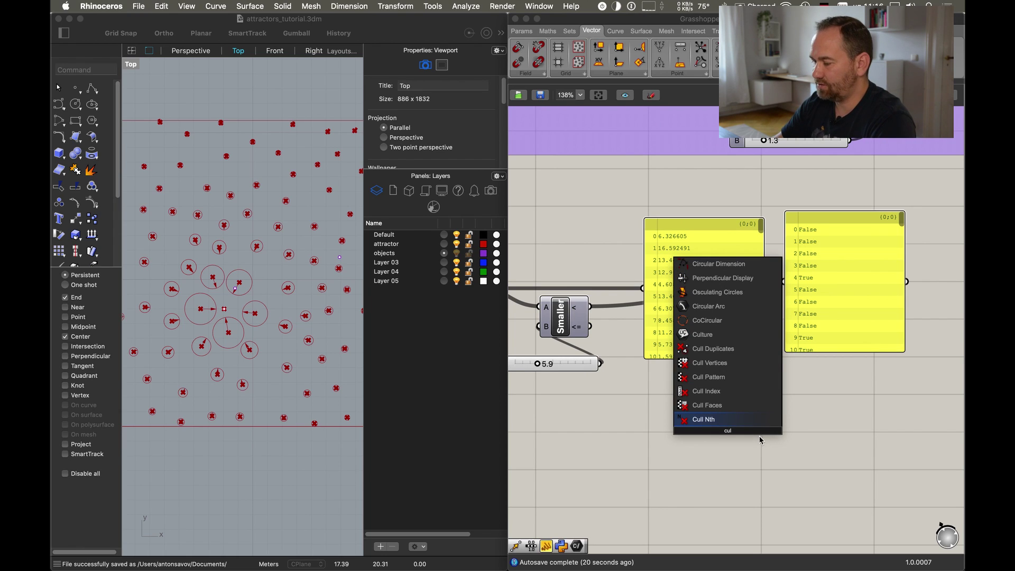
pyautogui.write('l')
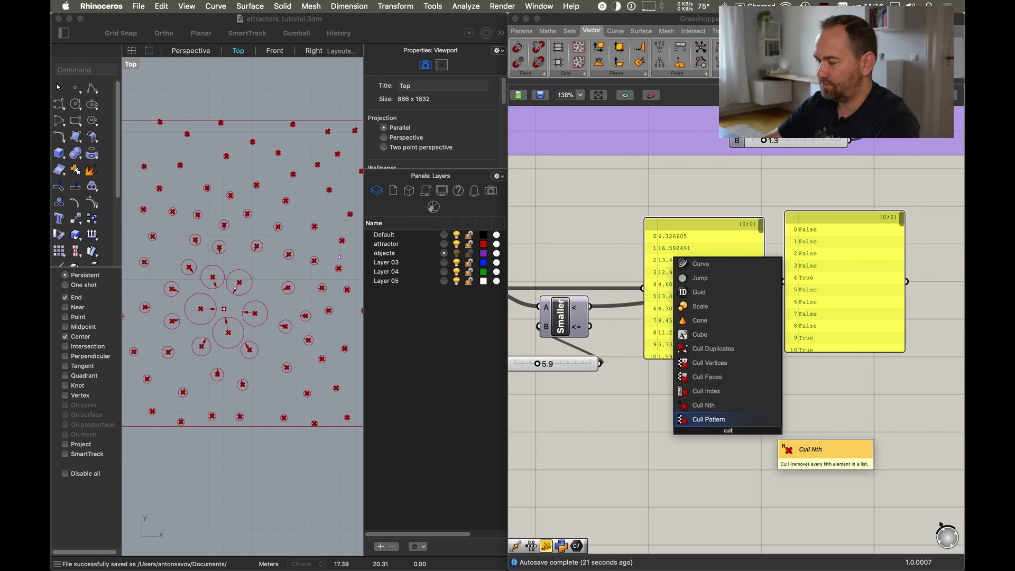
pyautogui.click(711, 422)
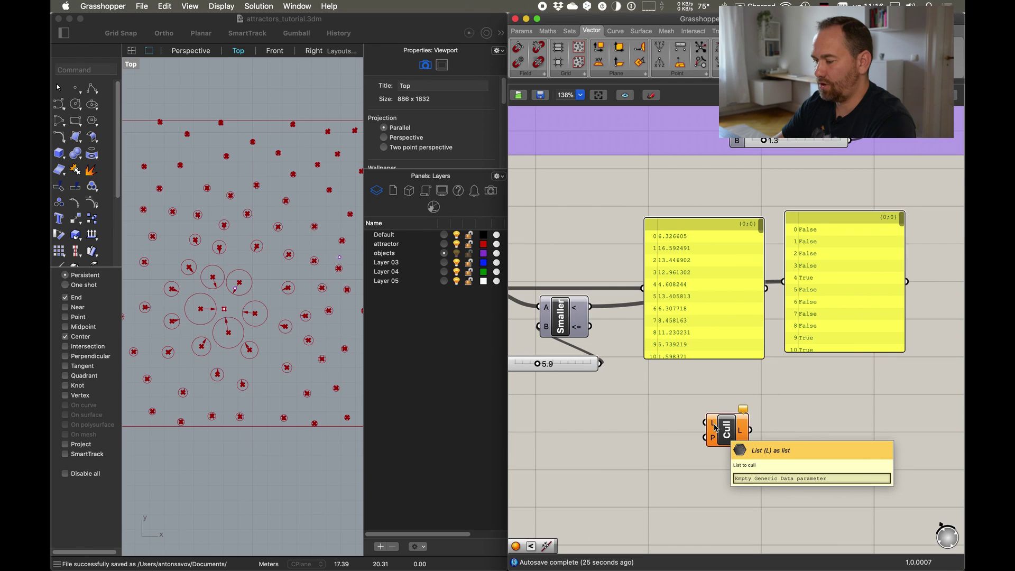
pyautogui.moveTo(713, 442); pyautogui.dragTo(591, 306)
pyautogui.moveTo(728, 435); pyautogui.dragTo(767, 432)
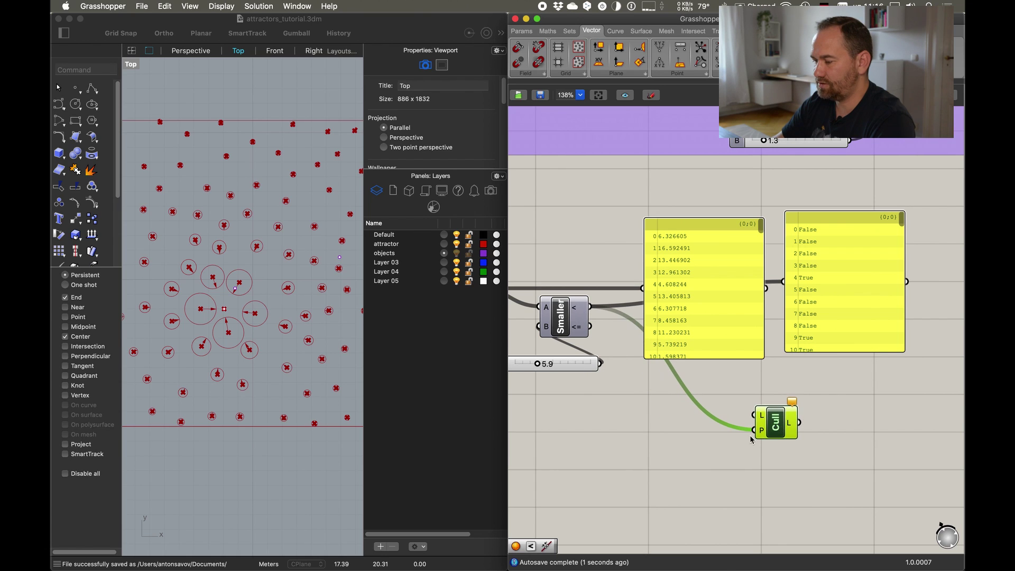
# Add a Point parameter below the Second Number slider, feed it from objects and wire it into the Cull Pattern's list input
pyautogui.scroll(-3, 844, 476)
pyautogui.moveTo(684, 314); pyautogui.dragTo(631, 311, button='right')
pyautogui.click(555, 123)
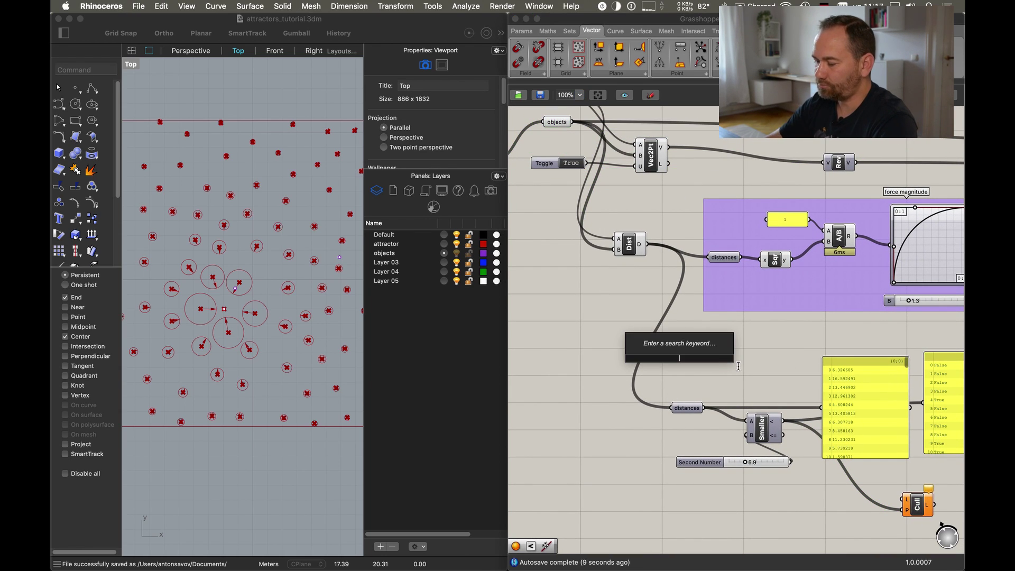
pyautogui.write('pt')
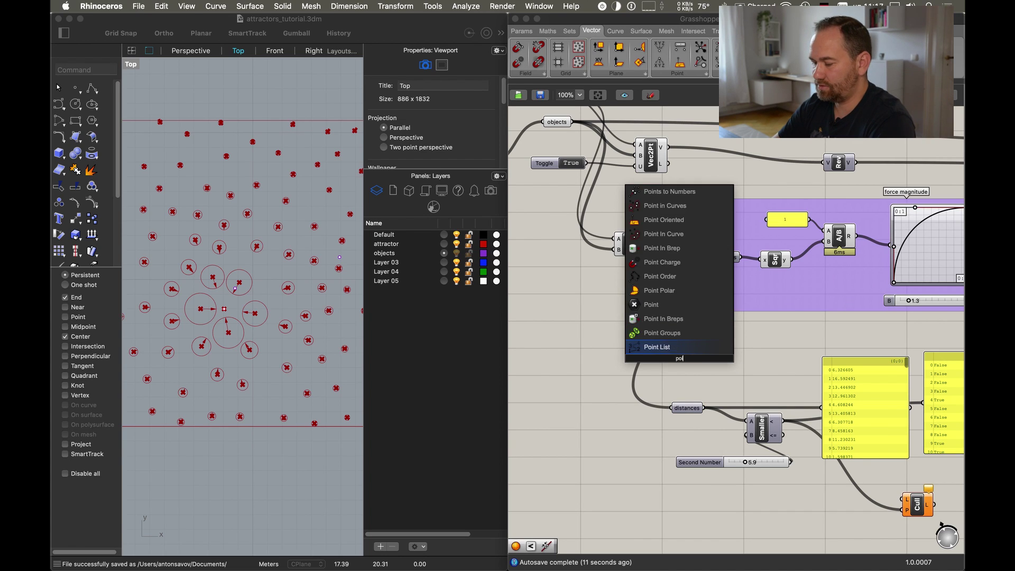
pyautogui.click(687, 348)
pyautogui.moveTo(666, 359); pyautogui.dragTo(573, 122)
pyautogui.moveTo(686, 362); pyautogui.dragTo(903, 509)
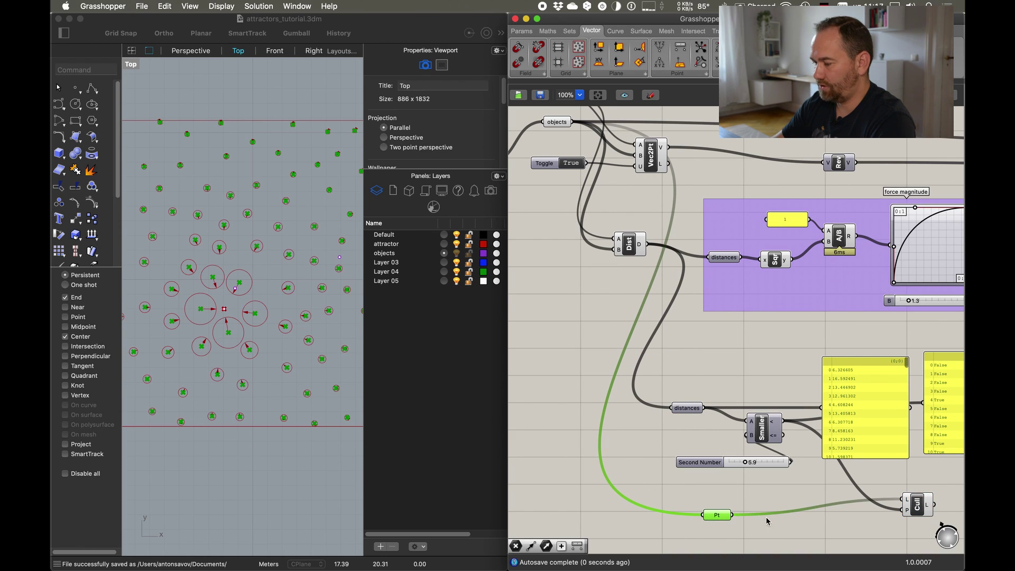
pyautogui.moveTo(723, 519); pyautogui.dragTo(708, 504)
# Add a Point parameter after the Cull Pattern component, wire the culled list into it and align it with the component
pyautogui.scroll(-5, 707, 504)
pyautogui.hscroll(5, 707, 504)
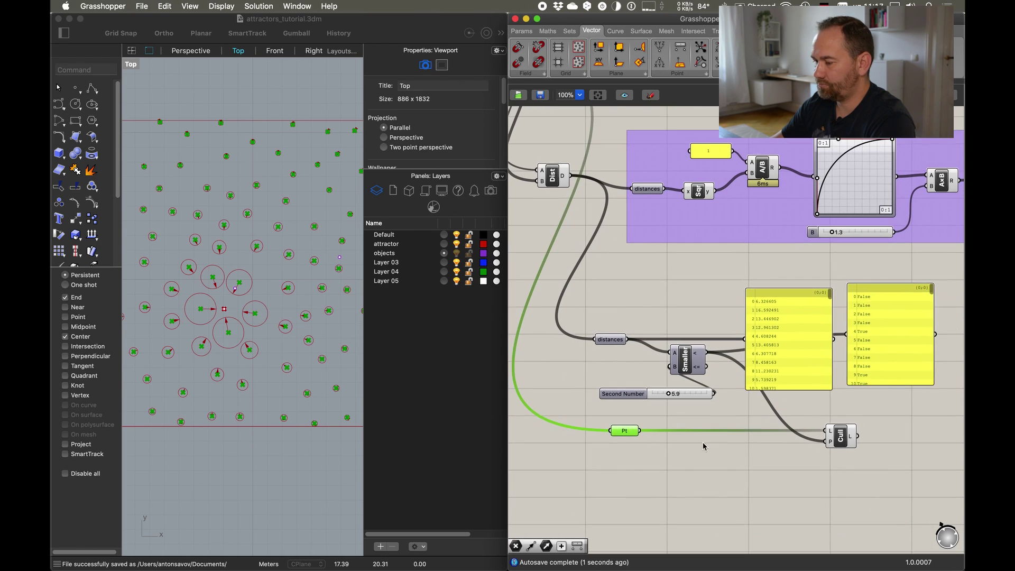
pyautogui.doubleClick(941, 433)
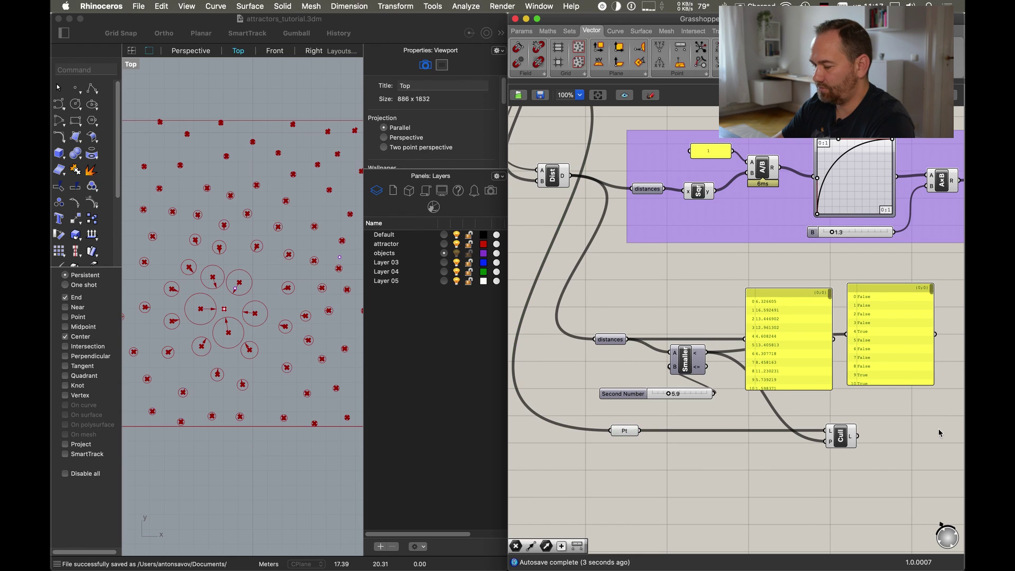
pyautogui.write('point')
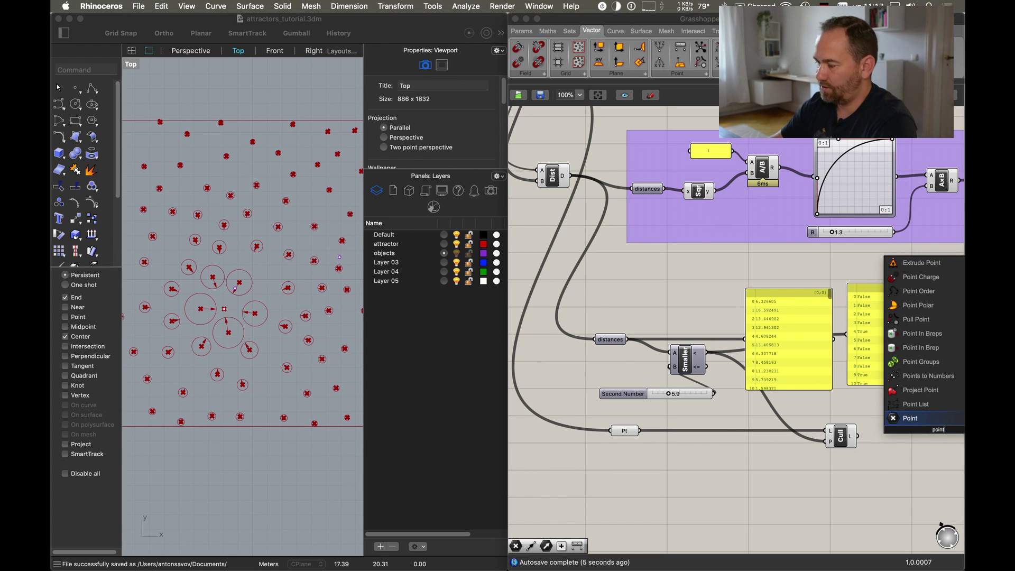
pyautogui.press('Return')
pyautogui.moveTo(925, 430); pyautogui.dragTo(857, 437)
pyautogui.moveTo(623, 432)
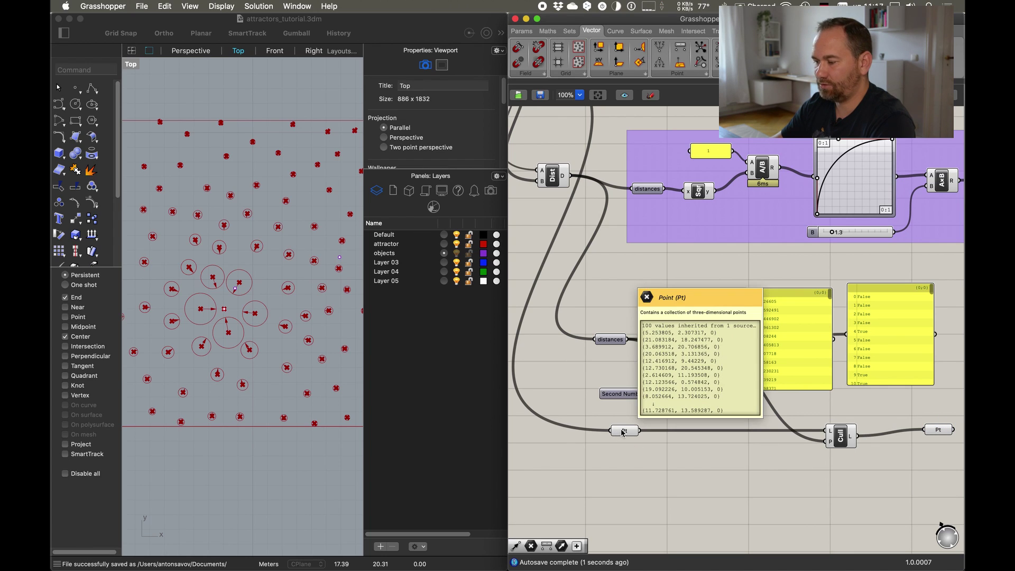
pyautogui.moveTo(941, 433)
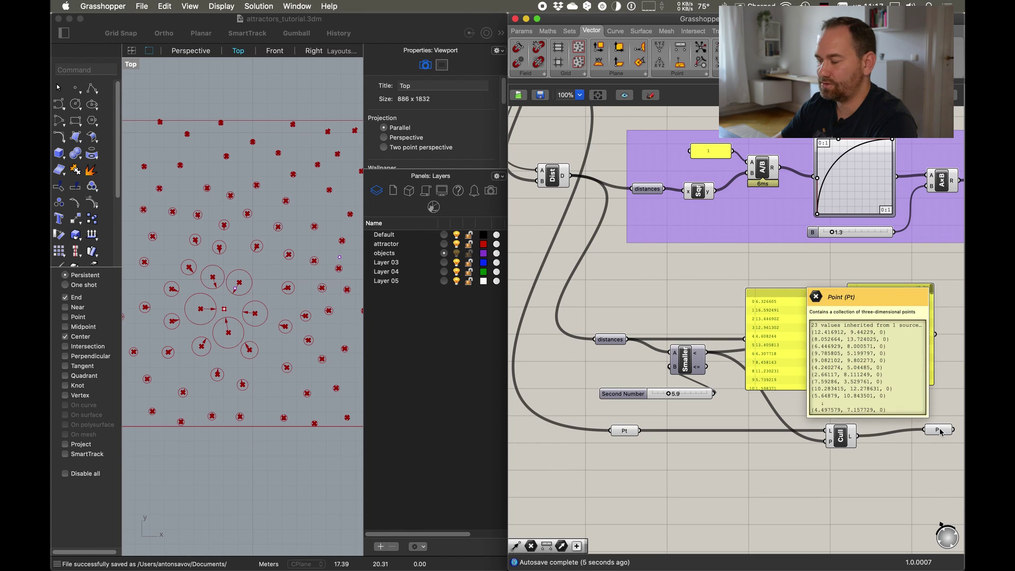
pyautogui.moveTo(941, 433); pyautogui.dragTo(942, 439)
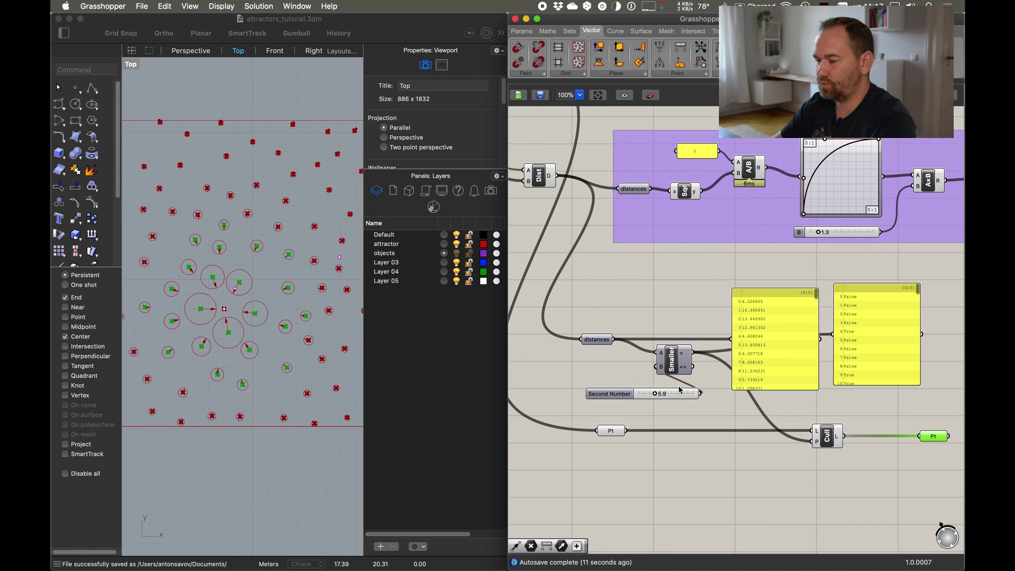
# Set the Second Number threshold slider to 4.7
pyautogui.moveTo(656, 395)
pyautogui.mouseDown()
pyautogui.moveTo(675, 396)
pyautogui.moveTo(637, 396)
pyautogui.moveTo(651, 396)
pyautogui.mouseUp()
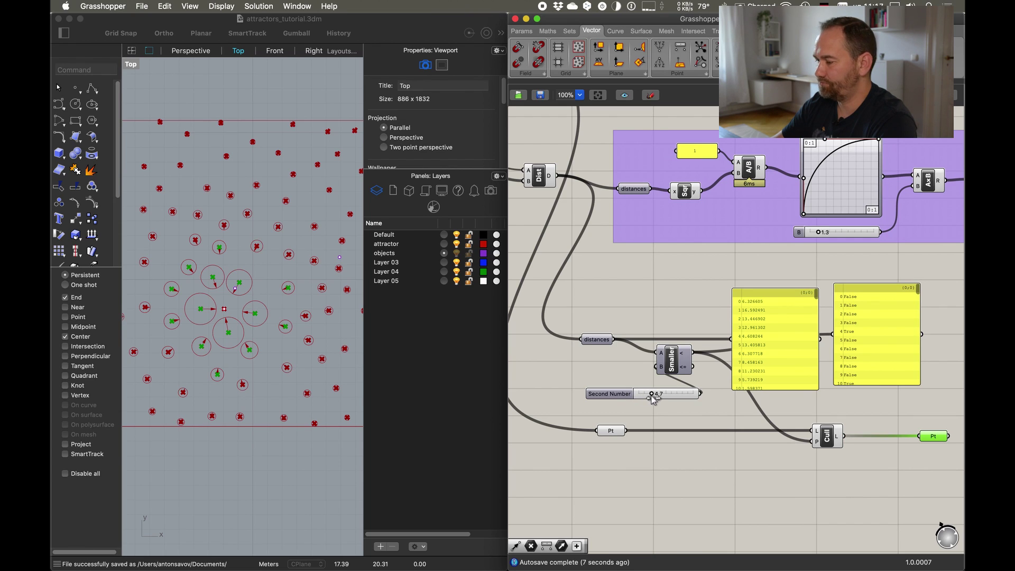
pyautogui.hscroll(5, 788, 415)
pyautogui.scroll(-2, 788, 415)
pyautogui.moveTo(884, 423); pyautogui.dragTo(890, 422)
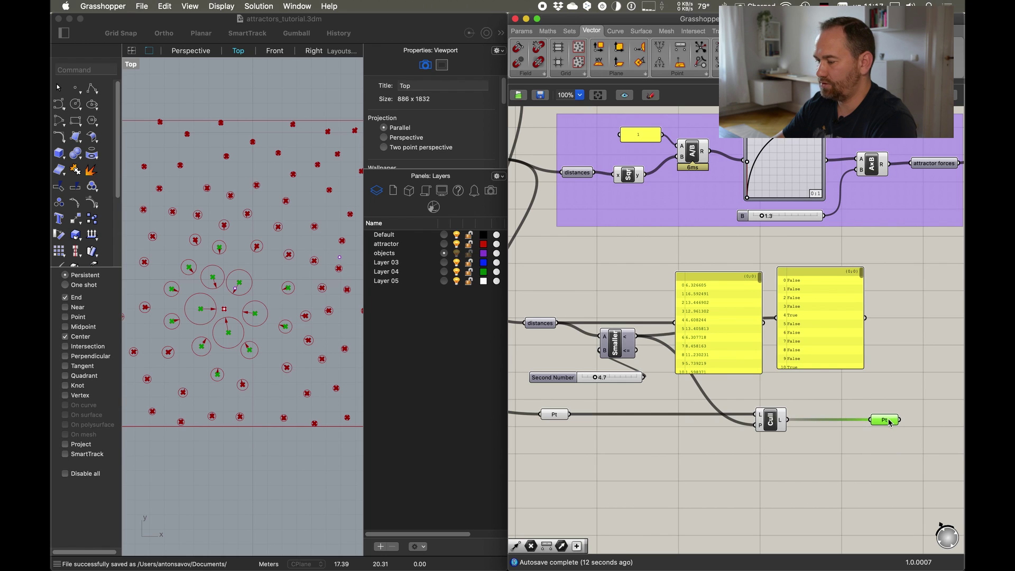
# Wire the culled Point parameter into the Point parameter of the display group, replacing its existing source
pyautogui.moveTo(862, 408); pyautogui.dragTo(783, 418, button='right')
pyautogui.scroll(-2, 840, 426)
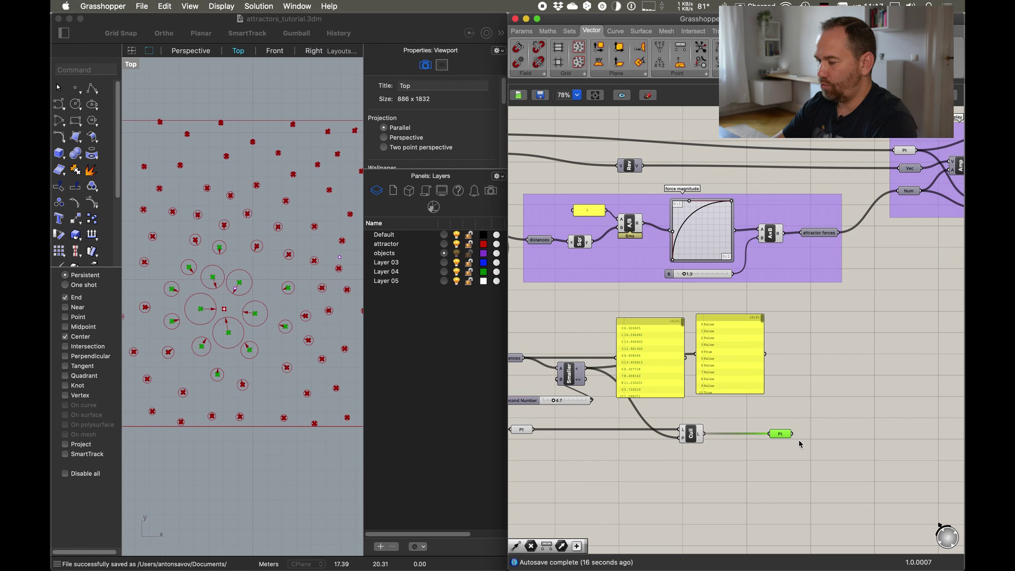
pyautogui.moveTo(793, 435); pyautogui.dragTo(899, 318)
pyautogui.moveTo(860, 342); pyautogui.dragTo(807, 379, button='right')
pyautogui.moveTo(836, 193); pyautogui.dragTo(741, 474)
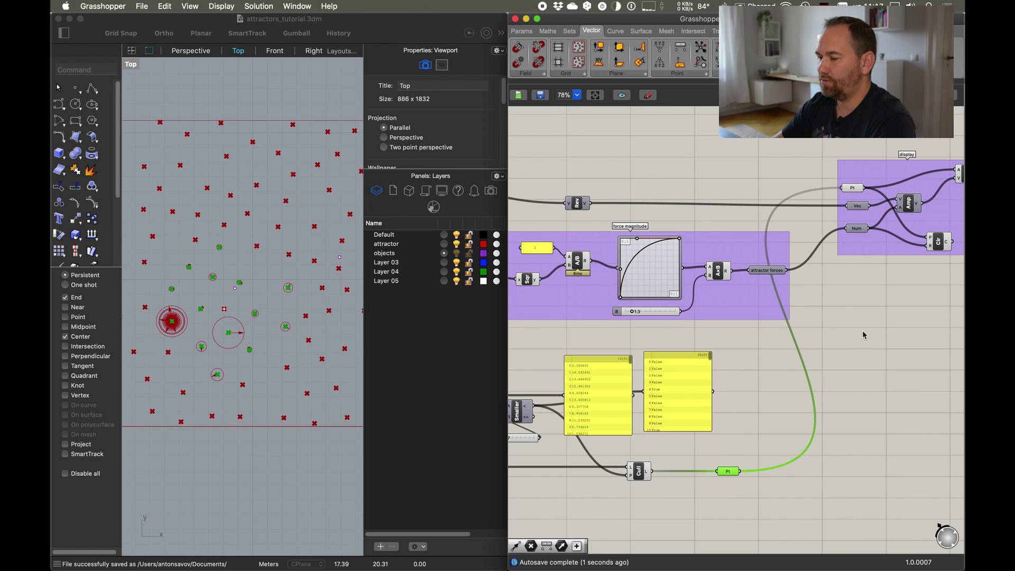
pyautogui.moveTo(864, 331); pyautogui.dragTo(852, 329, button='right')
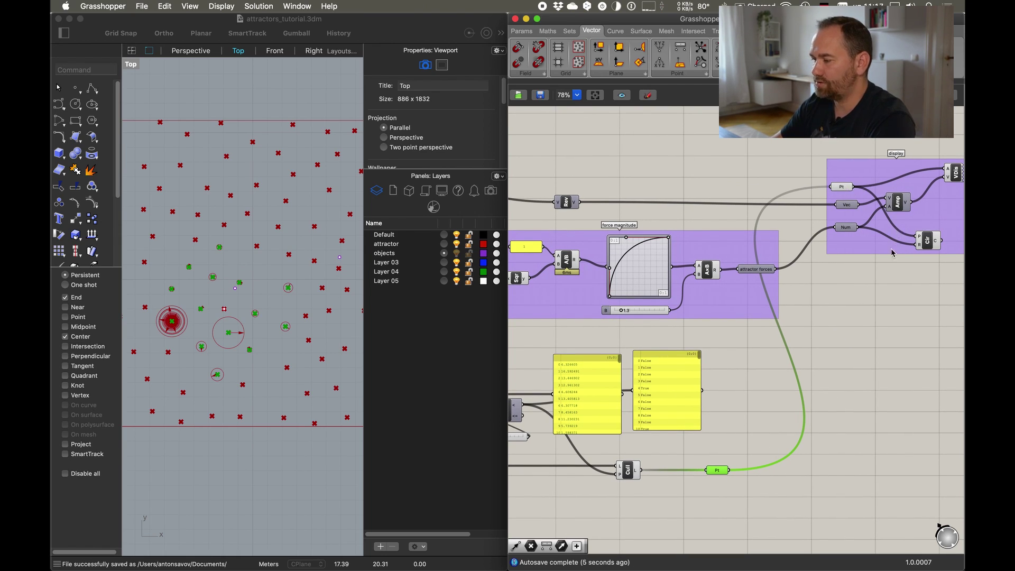
pyautogui.moveTo(894, 252); pyautogui.dragTo(868, 258, button='right')
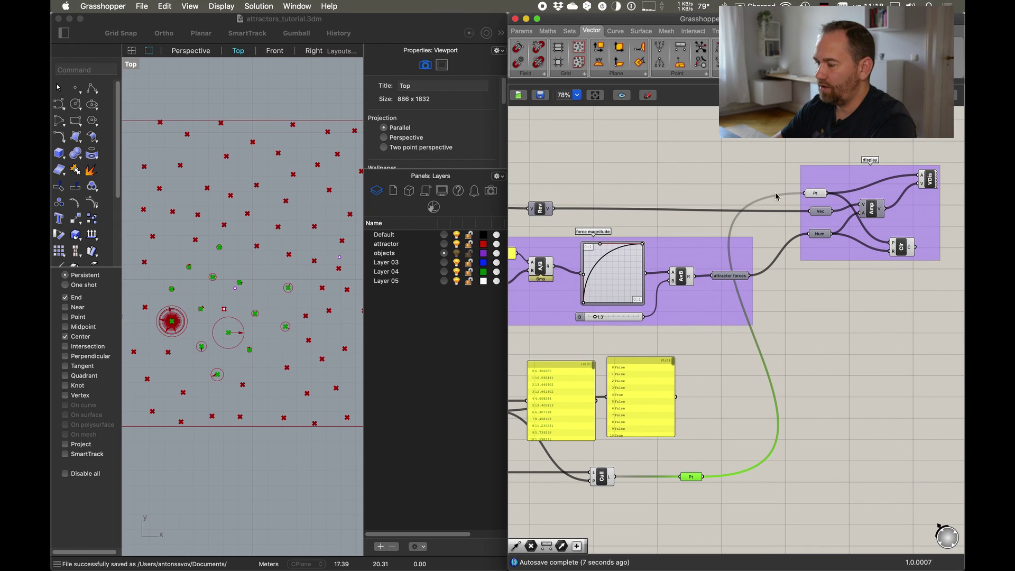
# Examine the circles in the Top viewport and compare the data in the display group's point, vector and number parameters
pyautogui.scroll(5, 233, 291)
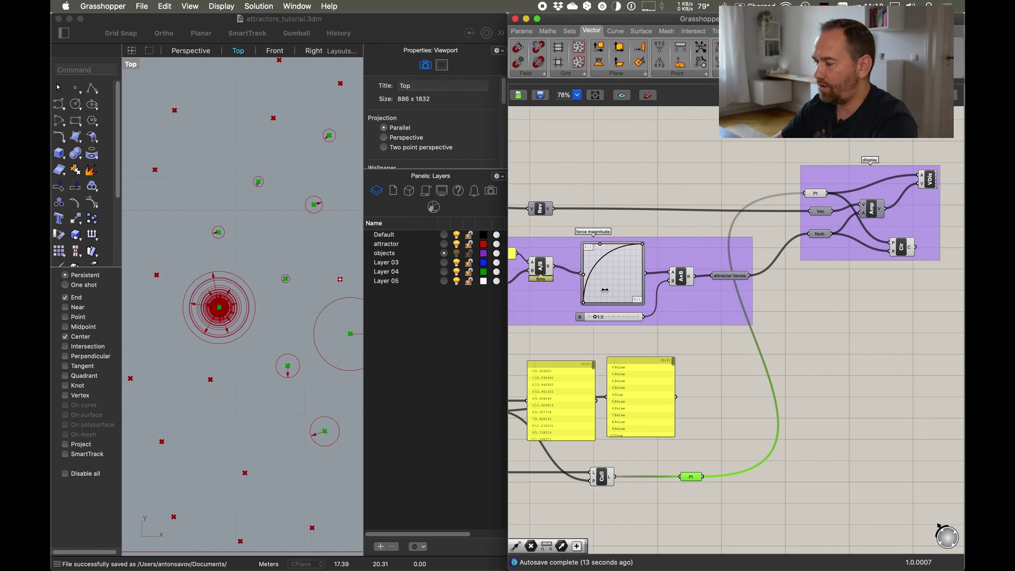
pyautogui.hscroll(-5, 805, 337)
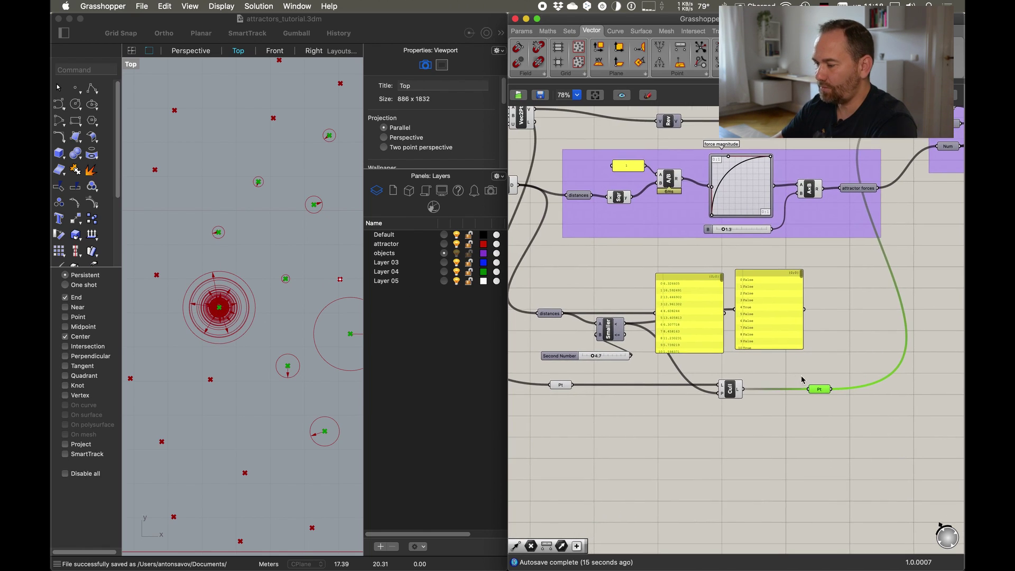
pyautogui.hscroll(5, 815, 333)
pyautogui.moveTo(817, 203)
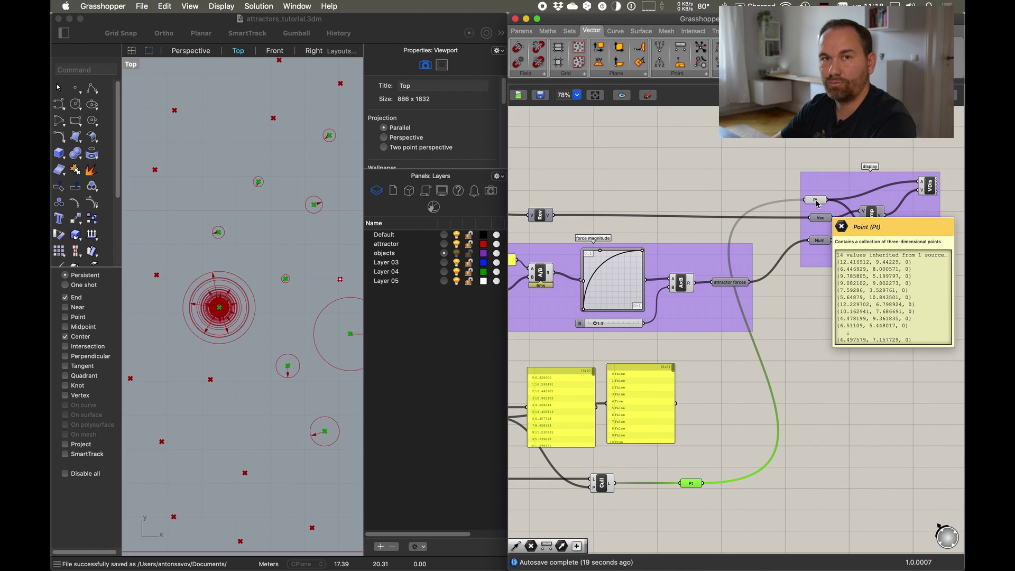
pyautogui.moveTo(824, 221)
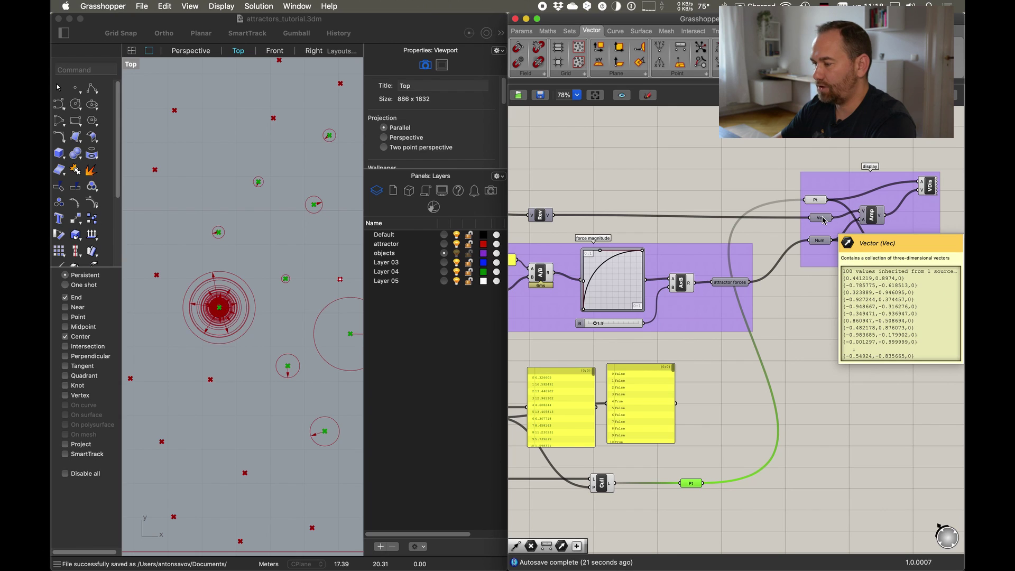
pyautogui.moveTo(827, 244)
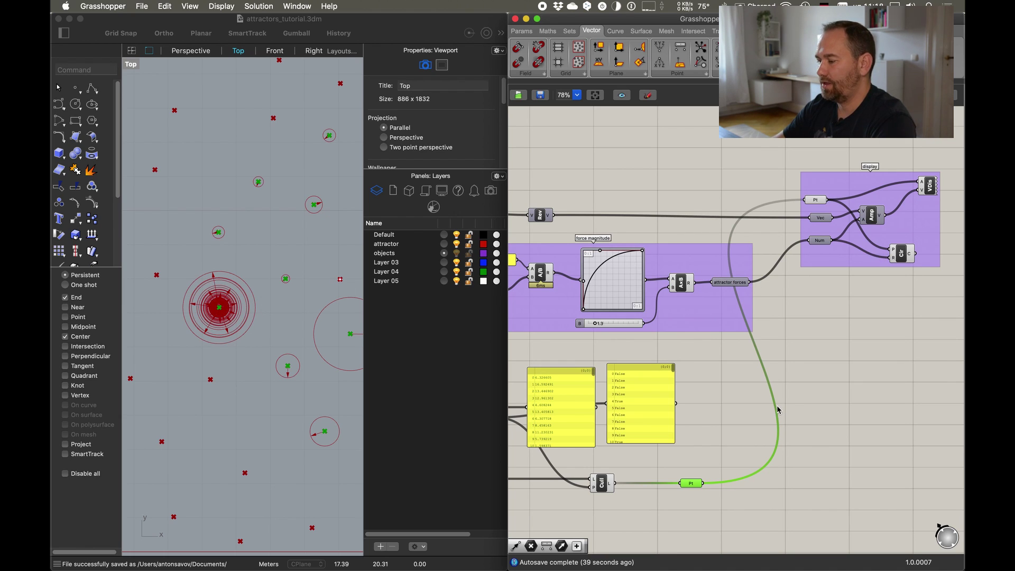
pyautogui.moveTo(779, 410); pyautogui.dragTo(761, 351, button='right')
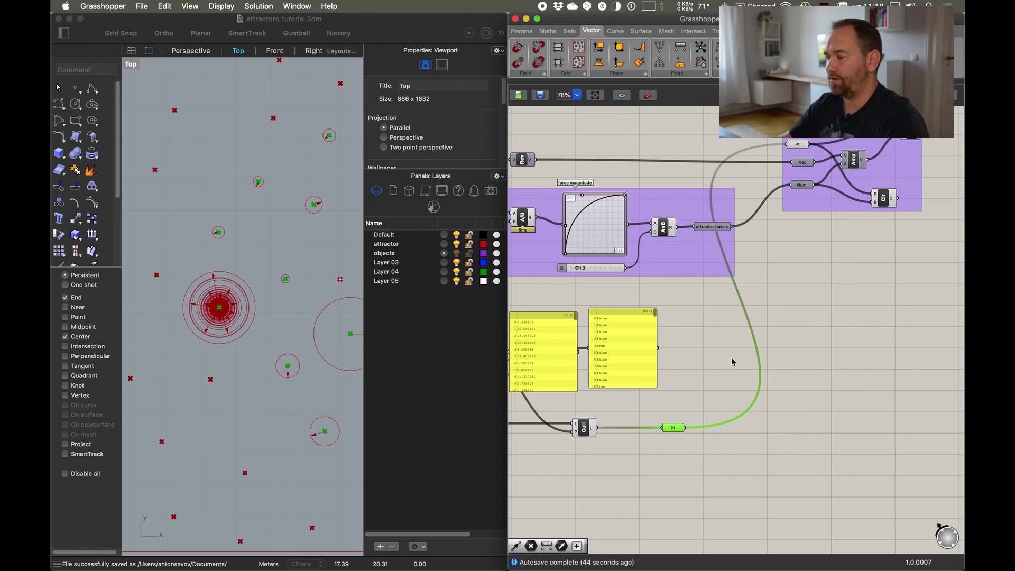
pyautogui.moveTo(878, 199); pyautogui.dragTo(888, 196)
pyautogui.click(799, 304)
pyautogui.moveTo(806, 165); pyautogui.dragTo(803, 187)
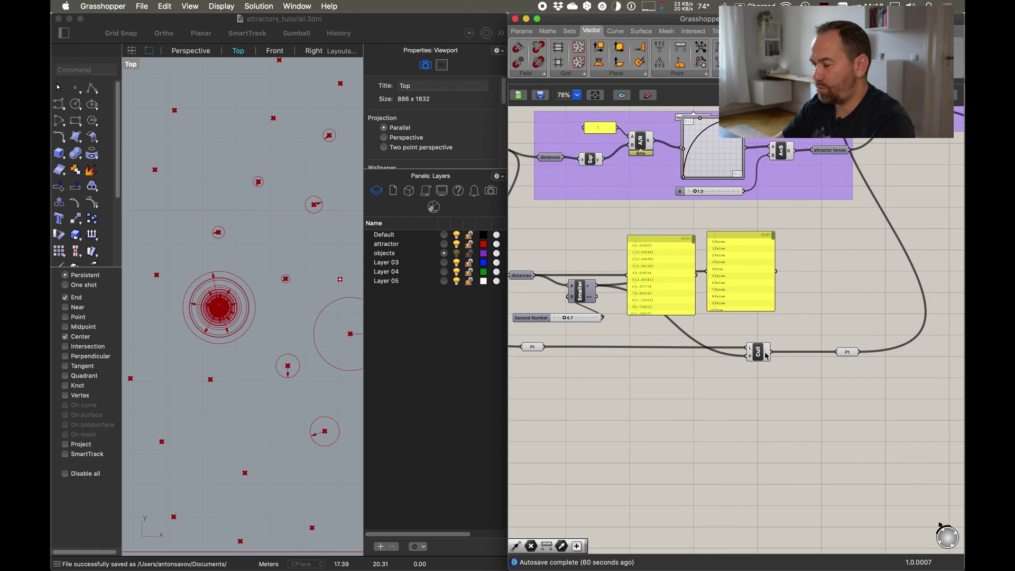
# Duplicate the Cull Pattern component below the first and wire the reversed vectors from Rev into the copy's list input
pyautogui.click(766, 356)
pyautogui.press('super+c')
pyautogui.press('super+c')
pyautogui.press('super+shift+v')
pyautogui.moveTo(754, 353); pyautogui.dragTo(682, 131)
pyautogui.scroll(-3, 743, 455)
pyautogui.scroll(5, 774, 323)
pyautogui.scroll(-4, 790, 283)
pyautogui.scroll(2, 690, 138)
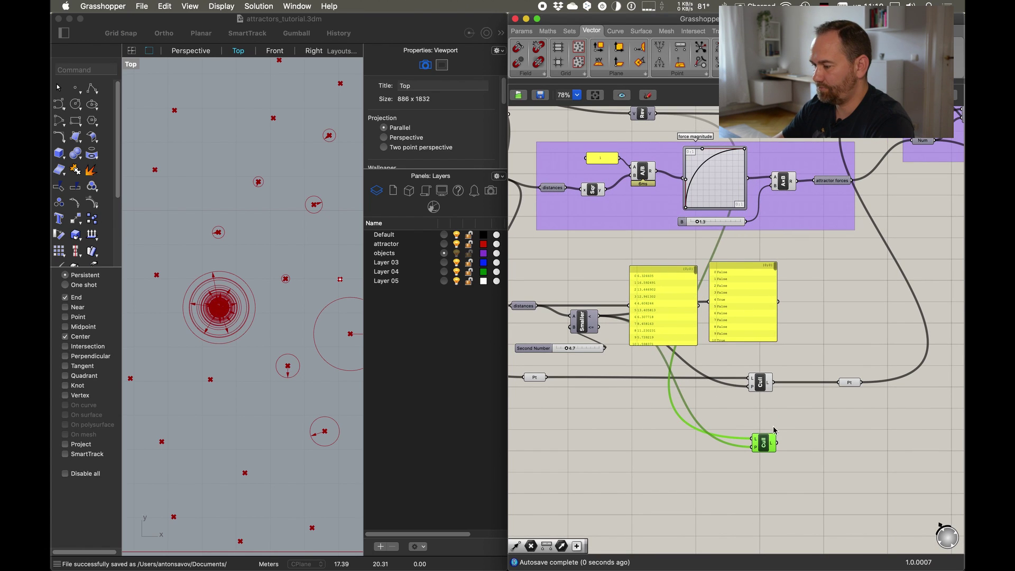
# Add a Vector parameter after the second Cull Pattern and wire that component's output into it
pyautogui.doubleClick(846, 437)
pyautogui.write('vec')
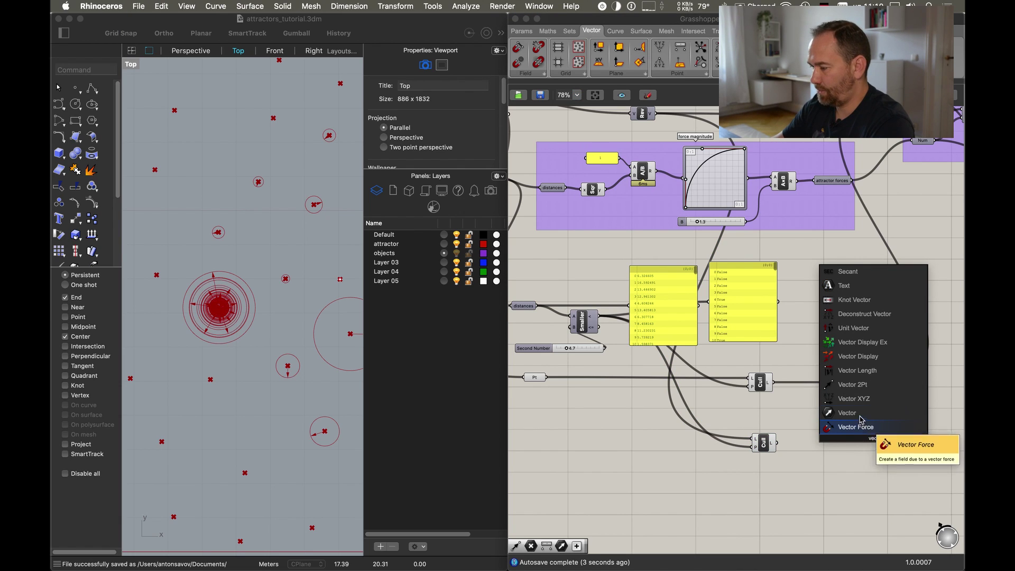
pyautogui.click(862, 423)
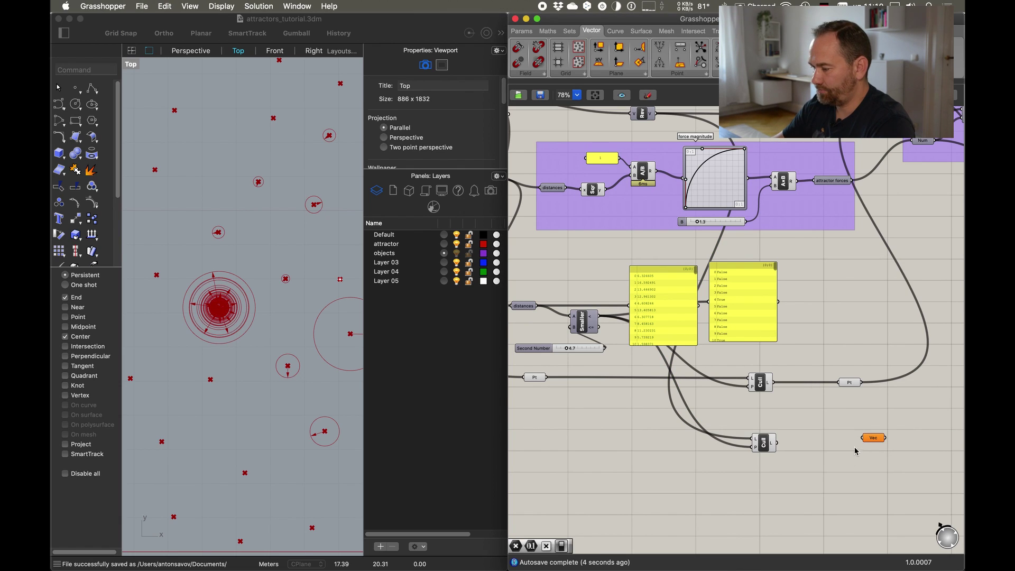
pyautogui.moveTo(863, 439); pyautogui.dragTo(778, 443)
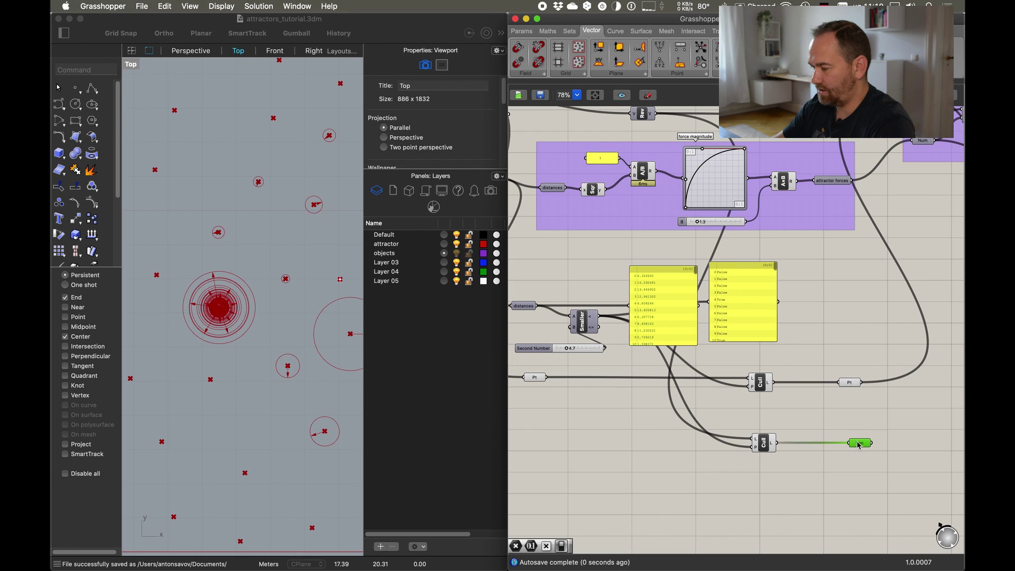
# Add a Vector parameter before the second Cull Pattern, routing the reversed vectors from Rev through it into the list input
pyautogui.doubleClick(611, 453)
pyautogui.write('vec')
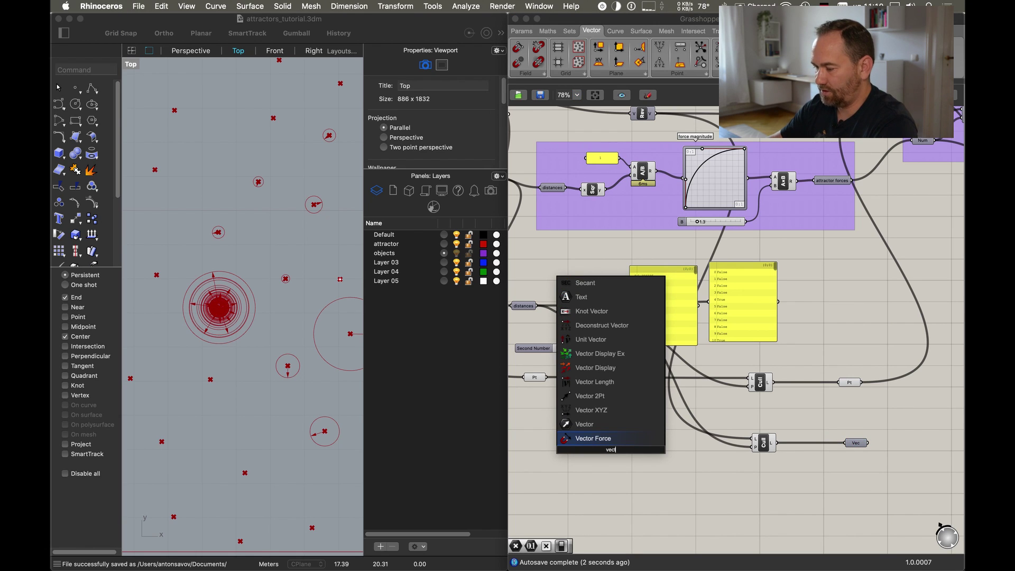
pyautogui.click(609, 425)
pyautogui.scroll(2, 654, 148)
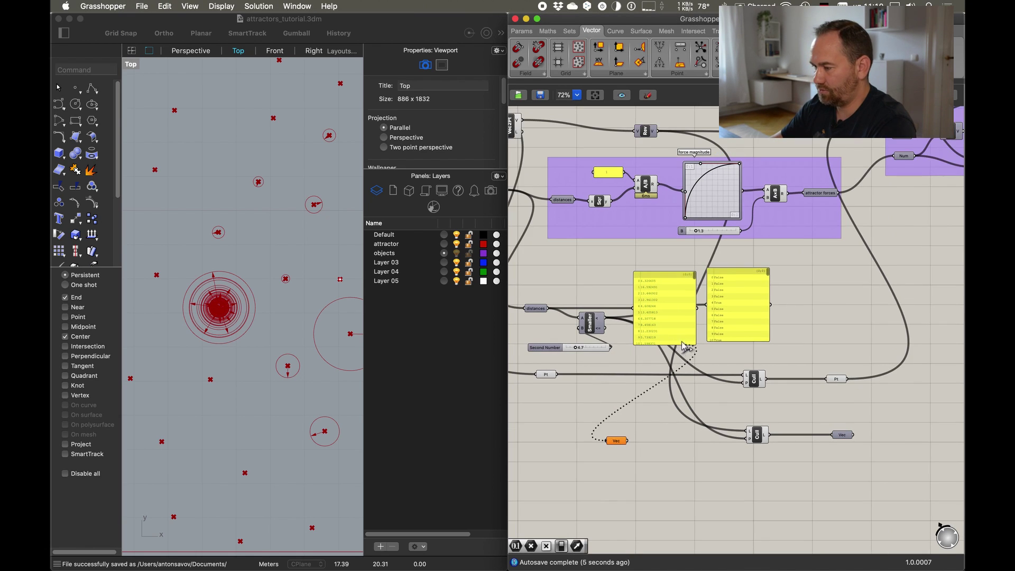
pyautogui.scroll(2, 658, 423)
pyautogui.moveTo(616, 478); pyautogui.dragTo(512, 471)
pyautogui.moveTo(876, 468); pyautogui.dragTo(831, 444, button='right')
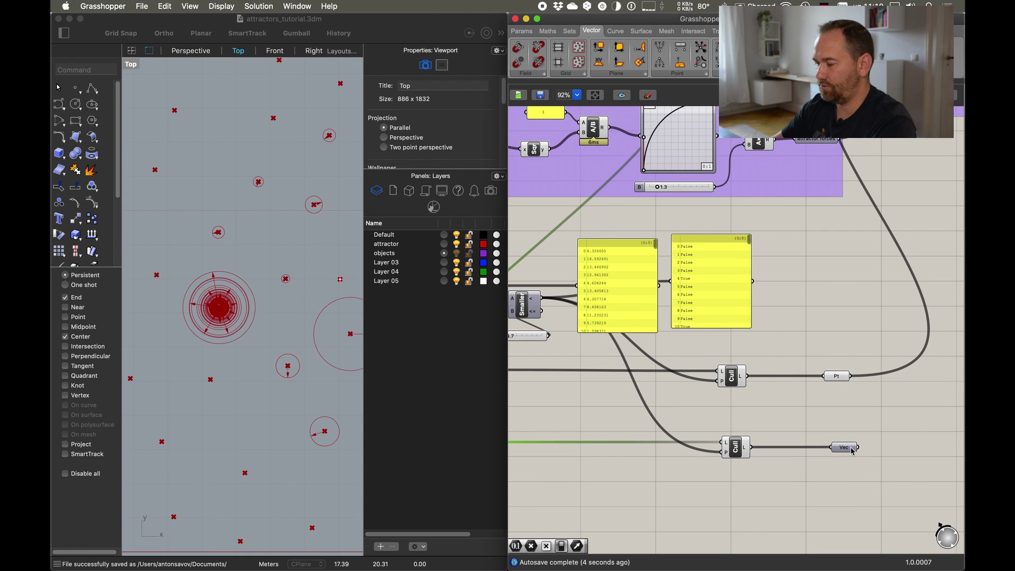
# Wire the culled Vector parameter into the Vec parameter of the display group
pyautogui.moveTo(852, 451)
pyautogui.moveTo(857, 448); pyautogui.dragTo(901, 145)
pyautogui.scroll(-2, 880, 497)
pyautogui.click(840, 199)
# Duplicate the second Cull Pattern component and place the copy directly below it
pyautogui.moveTo(815, 358); pyautogui.dragTo(849, 267, button='right')
pyautogui.click(794, 374)
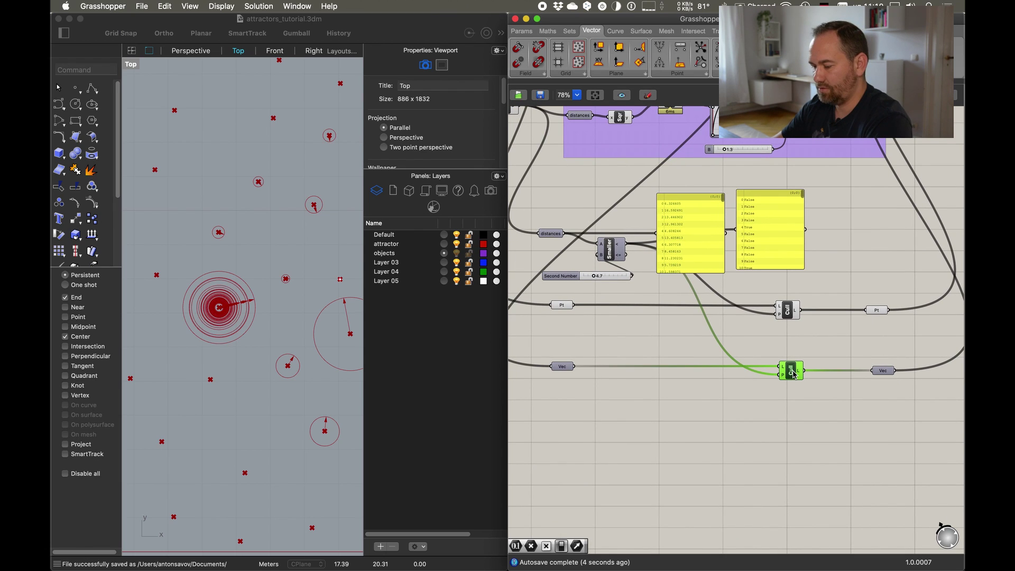
pyautogui.press('super+c')
pyautogui.press('super+v')
pyautogui.moveTo(793, 418); pyautogui.dragTo(792, 408)
# Add a Number parameter below the input Vec, feed it the attractor forces and wire it into the third Cull Pattern's list input
pyautogui.click(602, 423)
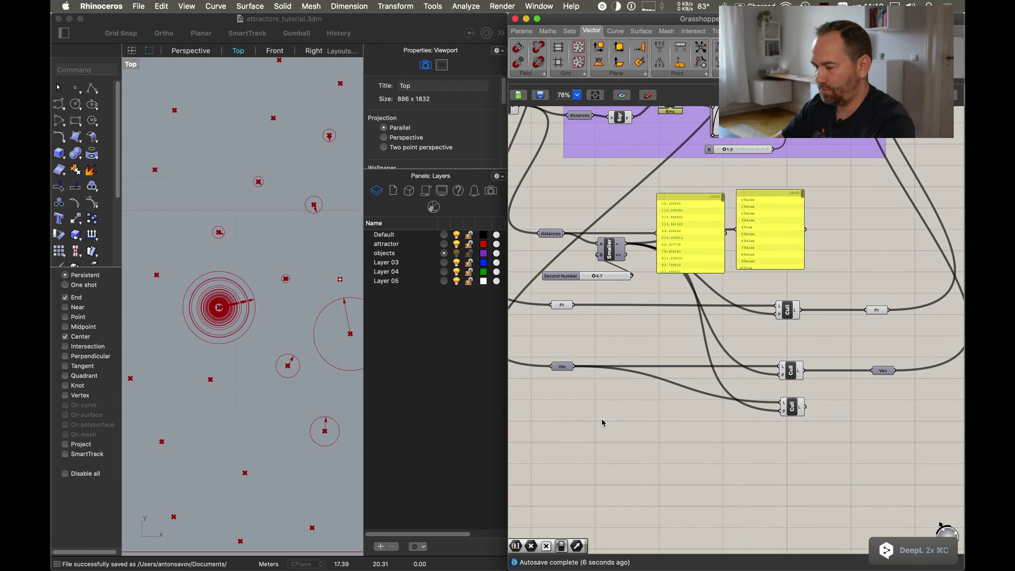
pyautogui.doubleClick(602, 423)
pyautogui.write('num')
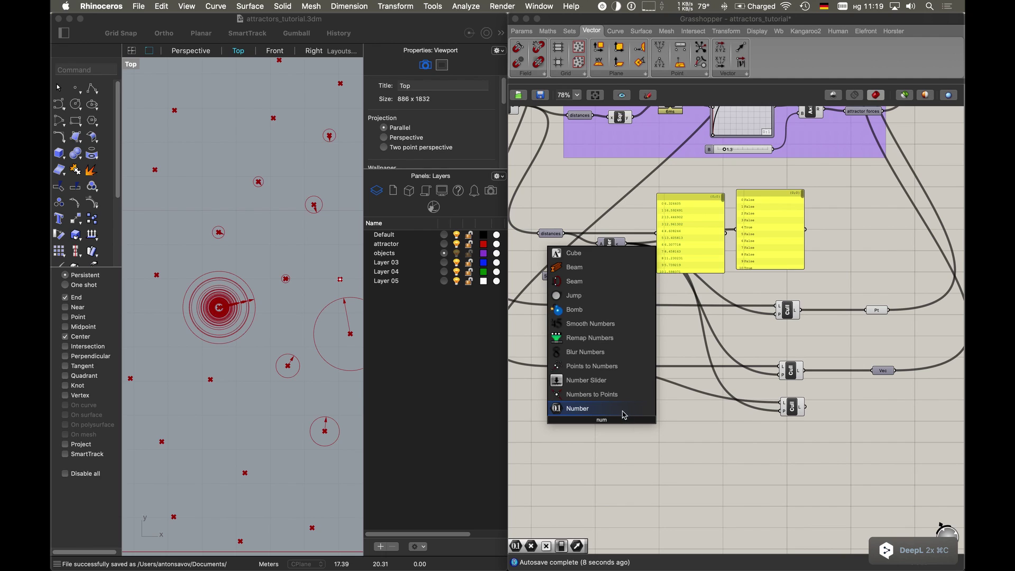
pyautogui.press('Return')
pyautogui.moveTo(592, 419); pyautogui.dragTo(883, 112)
pyautogui.moveTo(782, 405); pyautogui.dragTo(568, 412)
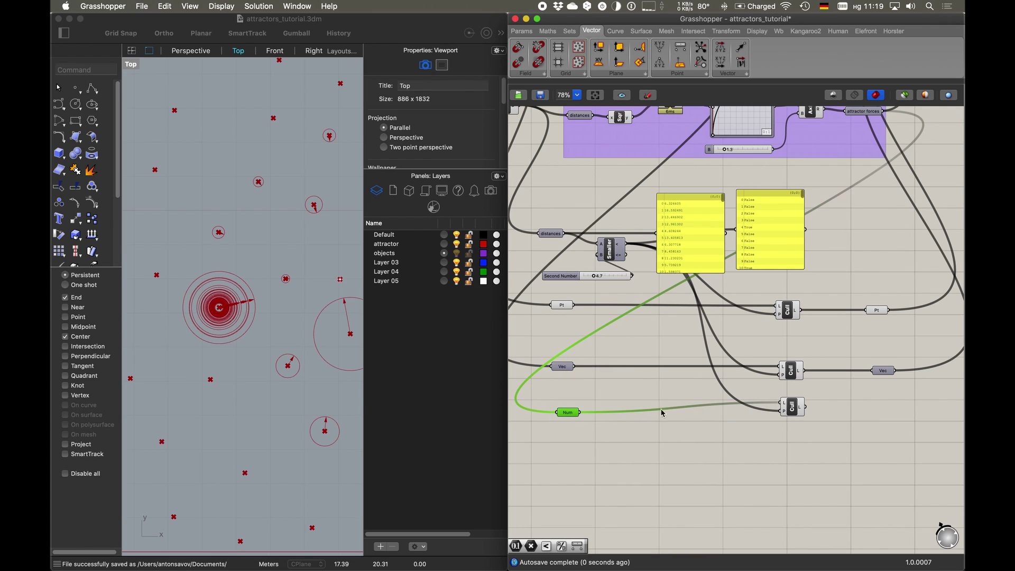
# Add a Number parameter after the third Cull Pattern, feed it the culled list and wire it into the Num parameter of the display group
pyautogui.doubleClick(878, 412)
pyautogui.write('num')
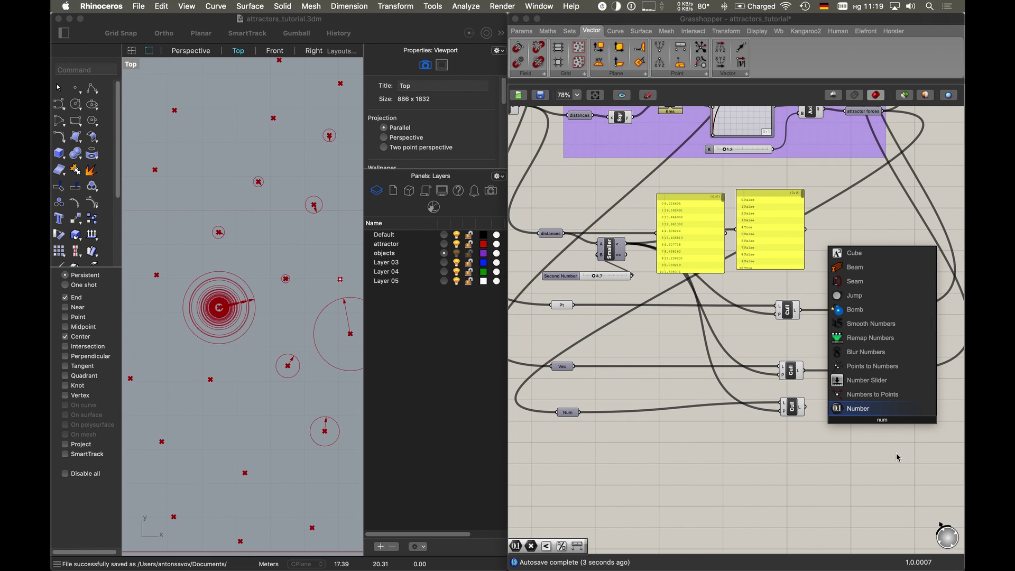
pyautogui.press('Return')
pyautogui.moveTo(805, 406); pyautogui.dragTo(882, 414)
pyautogui.moveTo(890, 413)
pyautogui.moveTo(890, 413); pyautogui.dragTo(682, 483, button='right')
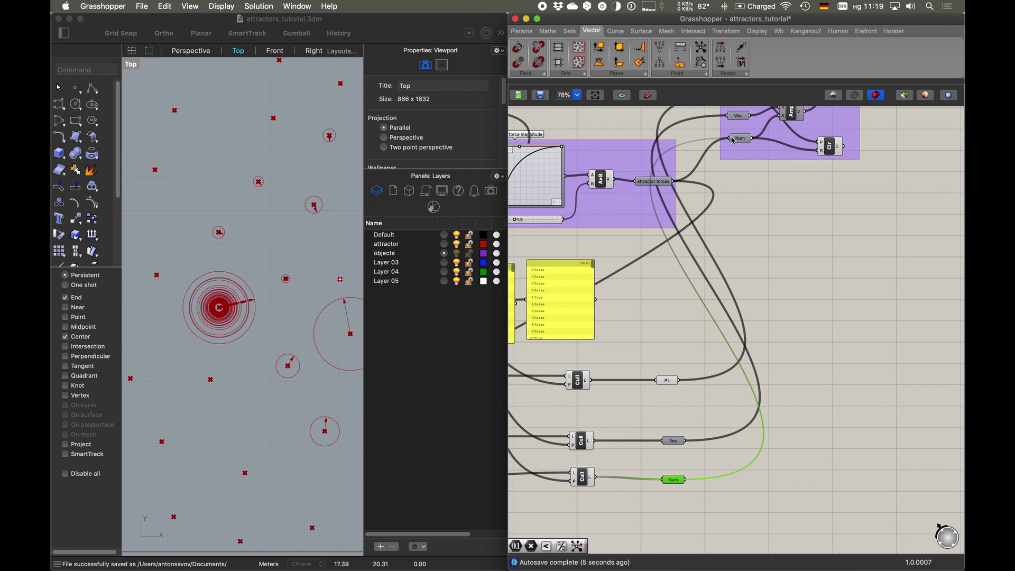
# Move the display group down and to the right, beyond the three culled parameters
pyautogui.scroll(5, 800, 236)
pyautogui.click(821, 238)
pyautogui.moveTo(821, 239); pyautogui.dragTo(971, 420)
pyautogui.moveTo(882, 415); pyautogui.dragTo(885, 361, button='right')
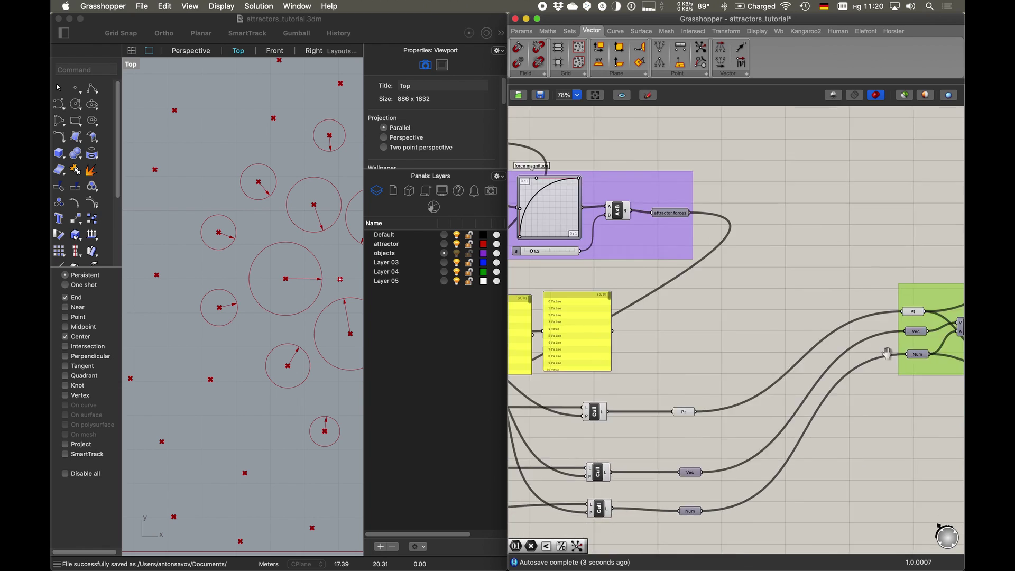
# Group the distance filter components, from the distances, Pt, Vec and Num inputs to the culled outputs, and name the group Filter
pyautogui.scroll(-5, 885, 361)
pyautogui.scroll(4, 793, 408)
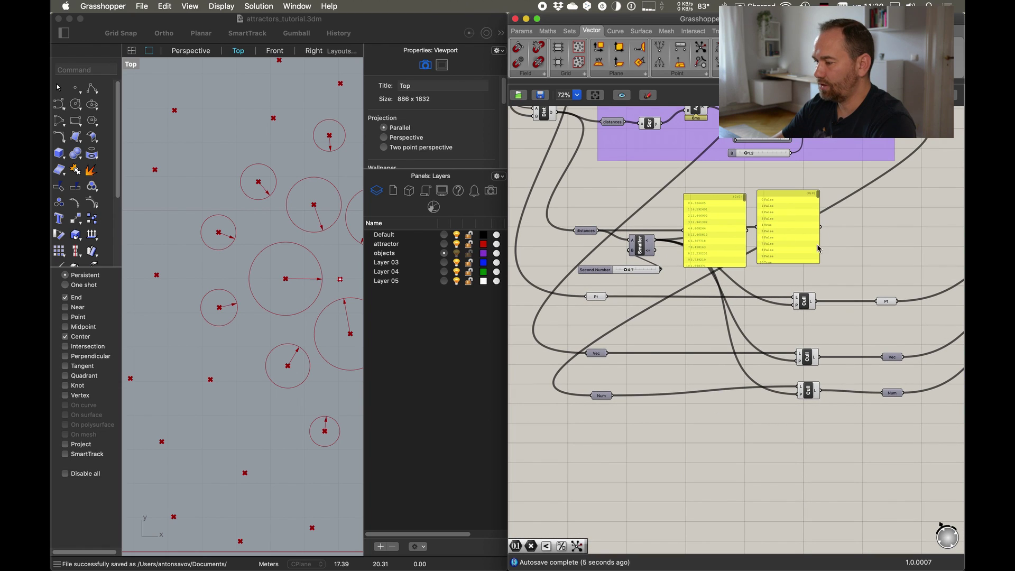
pyautogui.moveTo(908, 428); pyautogui.dragTo(585, 207)
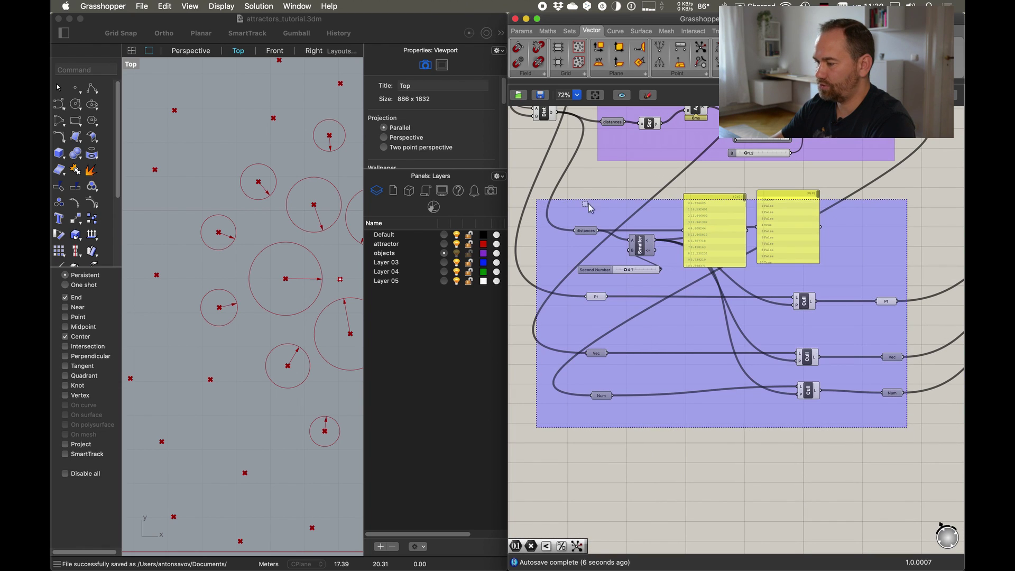
pyautogui.moveTo(926, 422); pyautogui.dragTo(566, 212)
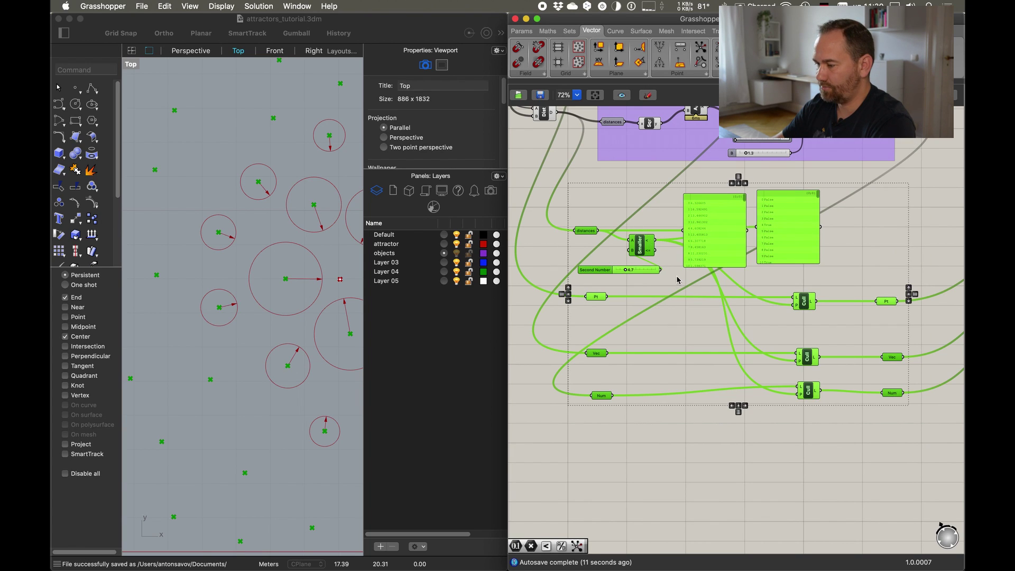
pyautogui.press('super+g')
pyautogui.rightClick(679, 333)
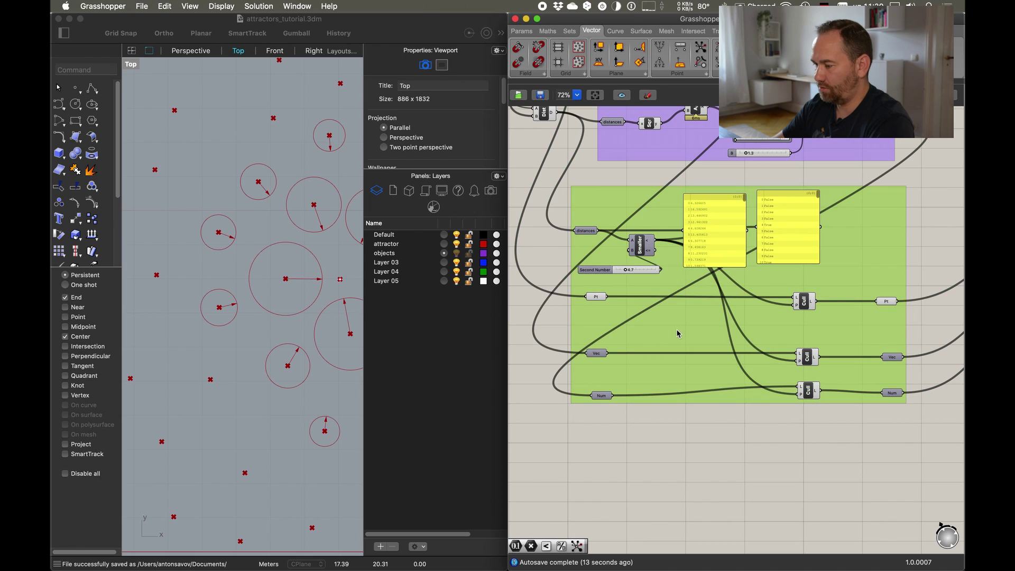
pyautogui.write('Filt')
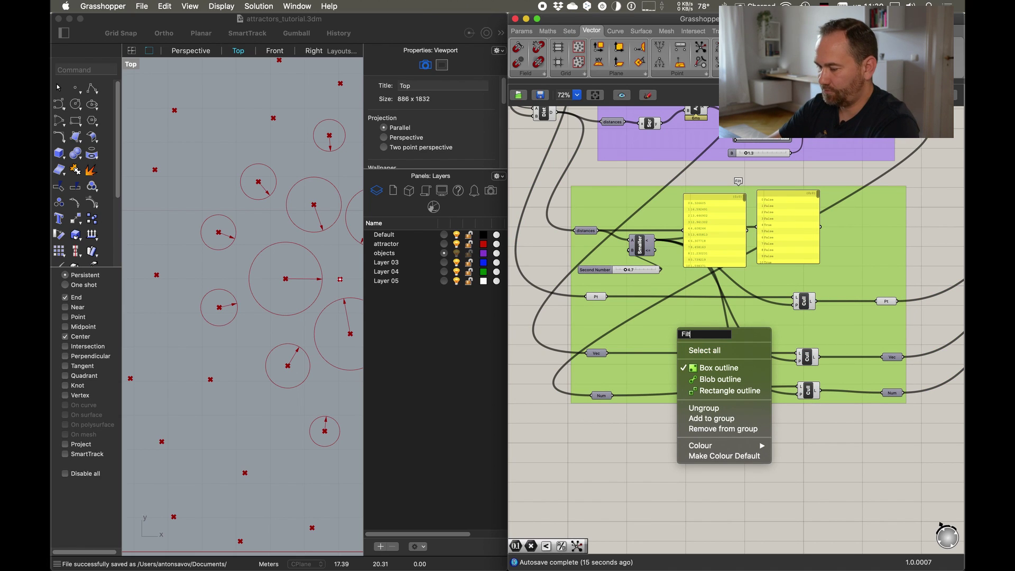
pyautogui.click(638, 462)
# Examine the filtered circles and arrows around the attractor across the whole point field in the Top viewport
pyautogui.moveTo(635, 463); pyautogui.dragTo(656, 476, button='right')
pyautogui.moveTo(250, 326); pyautogui.dragTo(205, 355, button='right')
pyautogui.scroll(-5, 205, 355)
pyautogui.scroll(4, 253, 339)
pyautogui.moveTo(299, 341); pyautogui.dragTo(275, 347, button='right')
pyautogui.scroll(2, 275, 348)
pyautogui.scroll(-1, 275, 348)
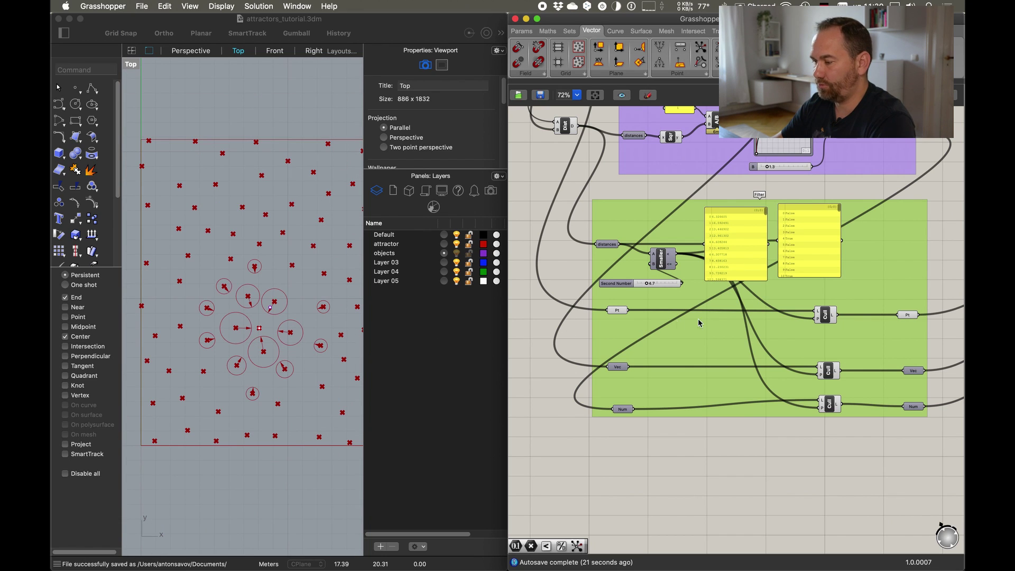
# Shift the force magnitude group and the display group slightly to tidy their placement around the Filter group
pyautogui.scroll(-3, 691, 324)
pyautogui.moveTo(691, 324); pyautogui.dragTo(589, 340, button='right')
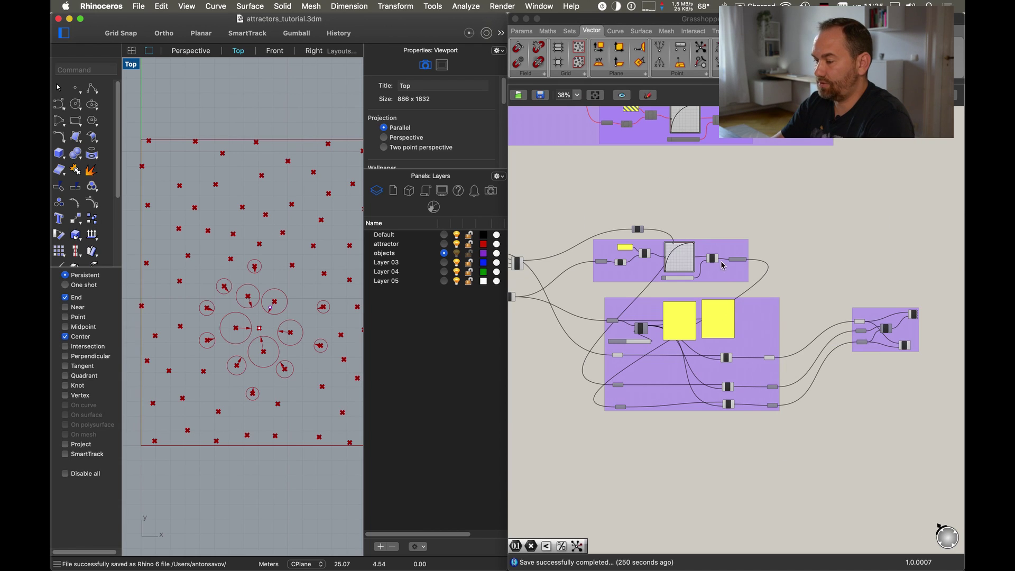
pyautogui.moveTo(723, 279); pyautogui.dragTo(726, 279)
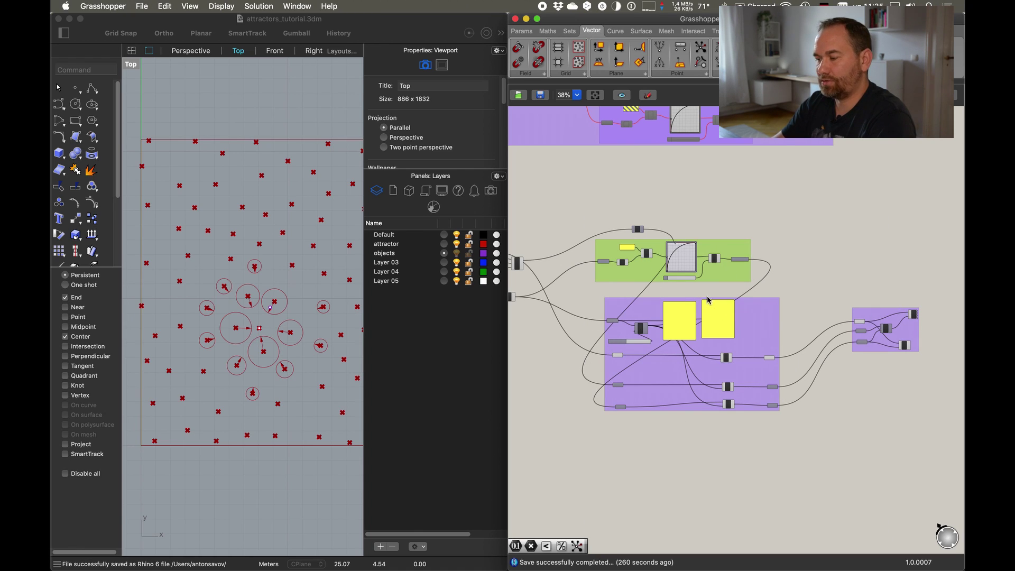
pyautogui.moveTo(888, 346); pyautogui.dragTo(884, 350)
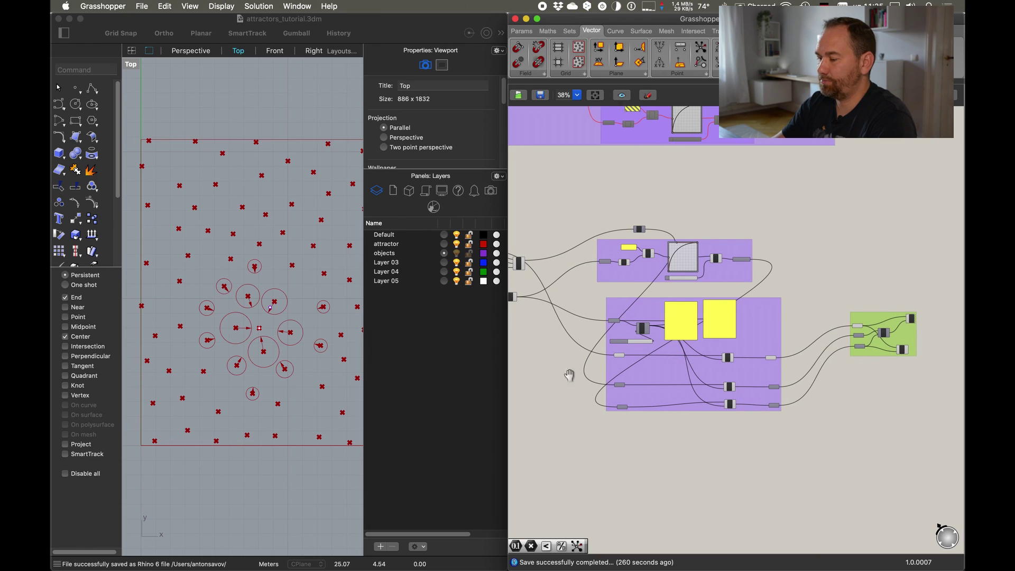
# Move the attractor point in Rhino from the middle of the filtered circles up and left within the point field
pyautogui.moveTo(567, 376); pyautogui.dragTo(607, 370, button='right')
pyautogui.click(267, 330)
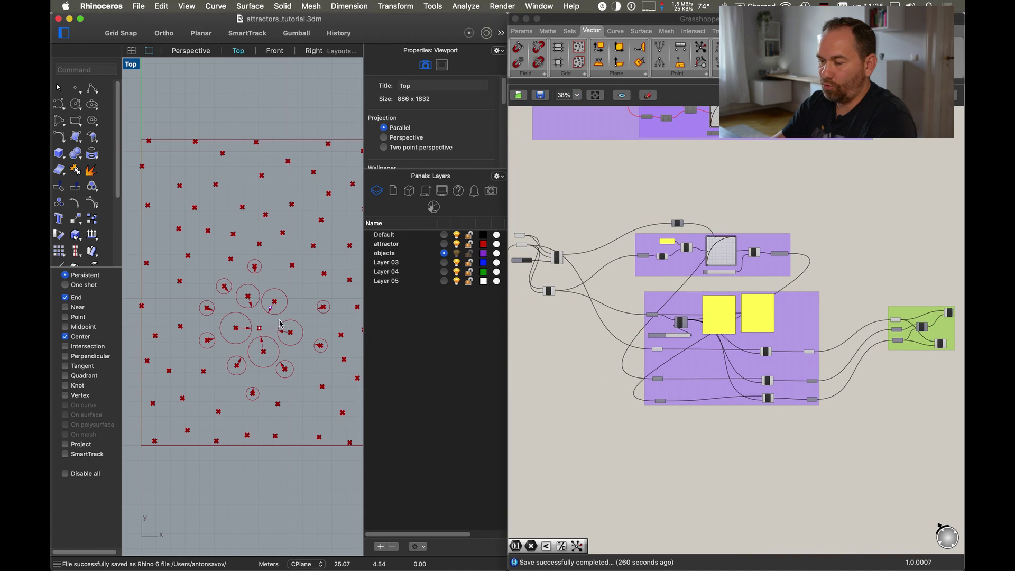
pyautogui.moveTo(261, 332); pyautogui.dragTo(203, 267)
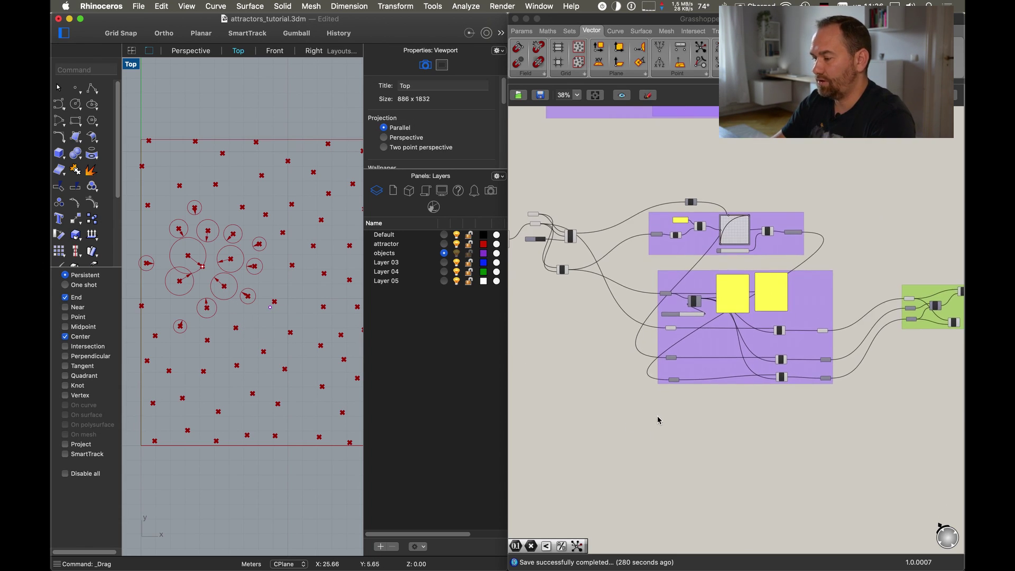
# Move the input components in Grasshopper, from the point population to the vector and distance components, down and closer to the groups
pyautogui.scroll(-3, 660, 421)
pyautogui.moveTo(912, 235); pyautogui.dragTo(697, 366)
pyautogui.moveTo(618, 262); pyautogui.dragTo(521, 349)
pyautogui.moveTo(595, 287); pyautogui.dragTo(614, 321)
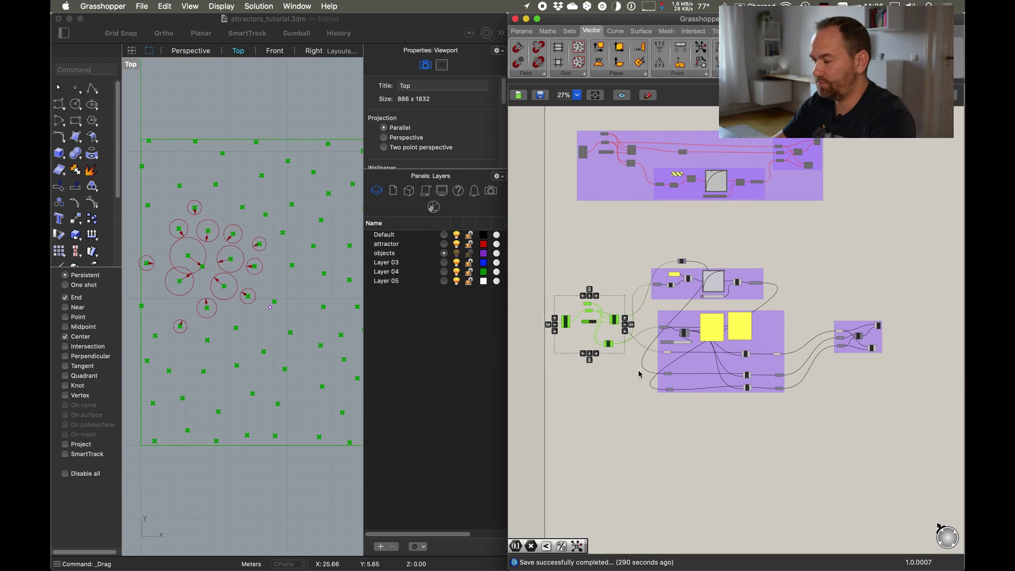
# Duplicate the entire definition containing the Filter group and place the copy directly below the original
pyautogui.moveTo(908, 240); pyautogui.dragTo(526, 450)
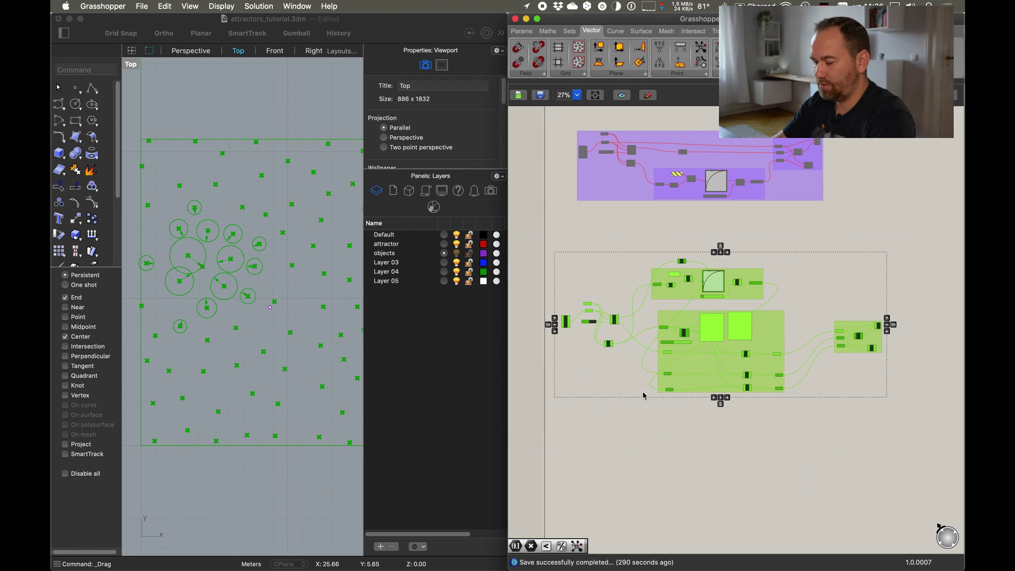
pyautogui.press('super+c')
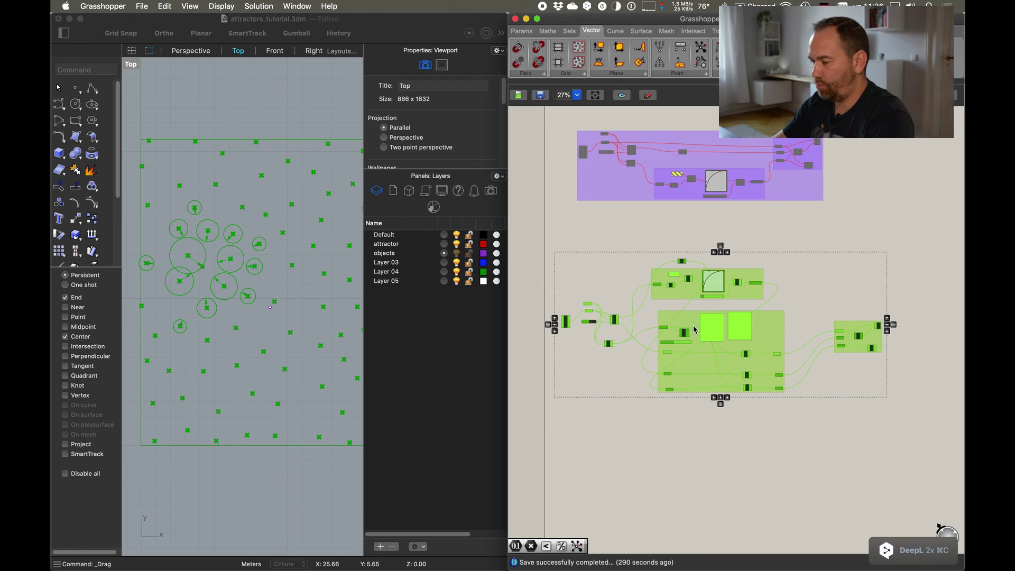
pyautogui.press('super+v')
pyautogui.moveTo(746, 350); pyautogui.dragTo(755, 522)
# Disable all components of the original definition with the Filter group, leaving the lower copy enabled
pyautogui.moveTo(923, 243)
pyautogui.mouseDown()
pyautogui.moveTo(560, 418)
pyautogui.moveTo(589, 401)
pyautogui.mouseUp()
pyautogui.rightClick(589, 401)
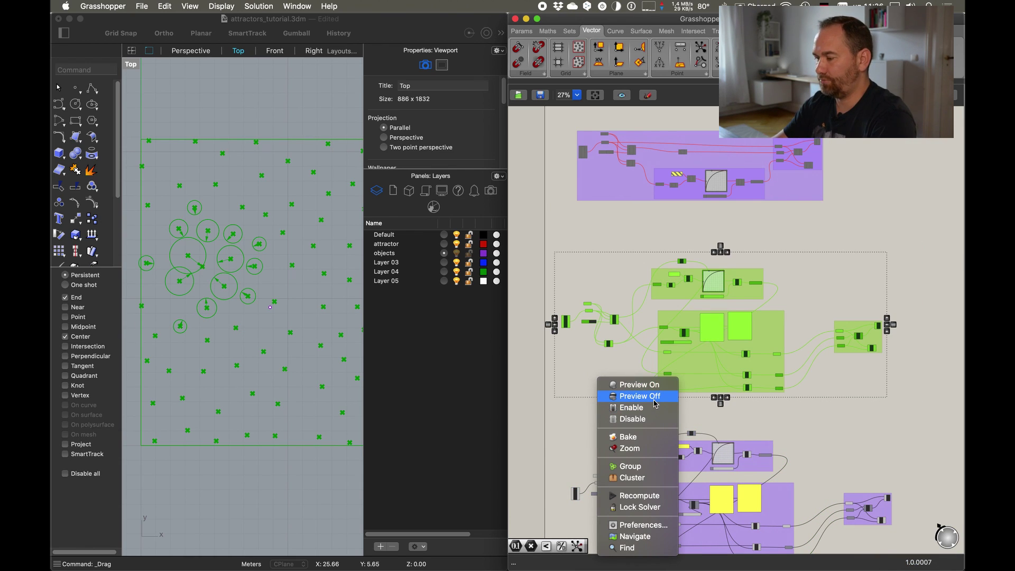
pyautogui.click(633, 419)
pyautogui.click(804, 419)
# Rearrange the copy's input components, moving attractor well above objects and spacing out Pop2D, the Toggle and Dist
pyautogui.moveTo(804, 419); pyautogui.dragTo(801, 292, button='right')
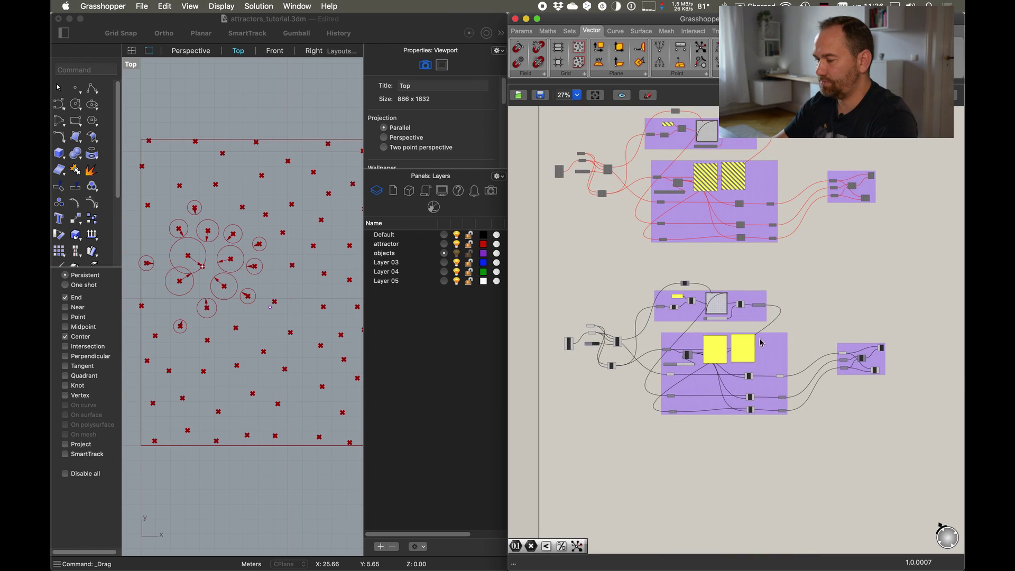
pyautogui.scroll(5, 601, 377)
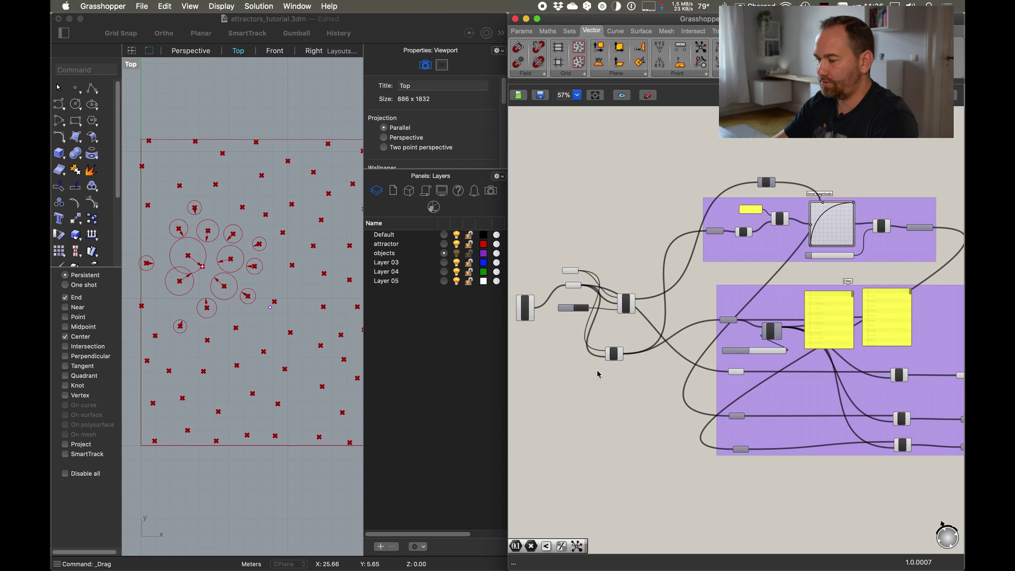
pyautogui.scroll(5, 598, 377)
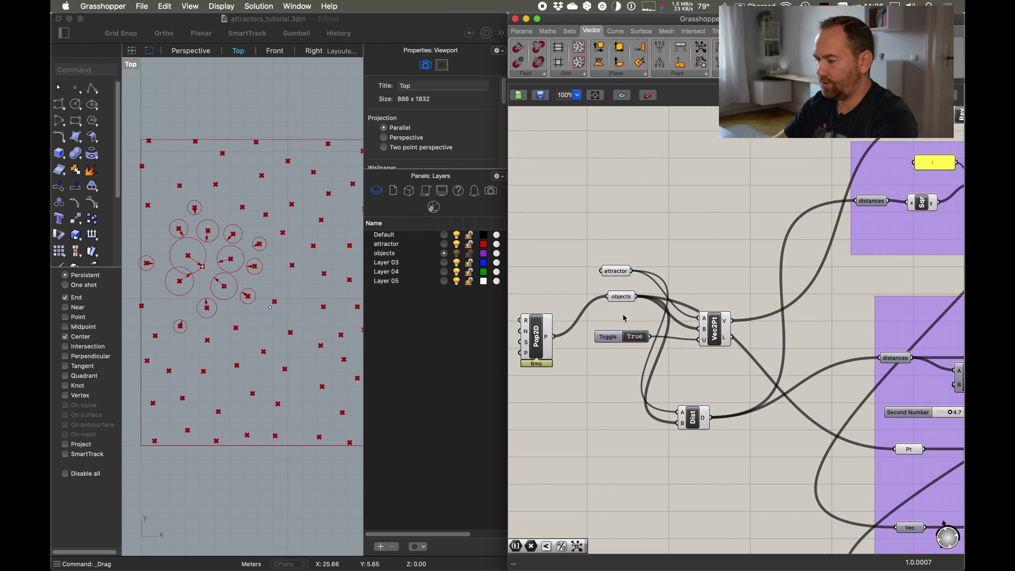
pyautogui.moveTo(623, 317); pyautogui.dragTo(738, 311, button='right')
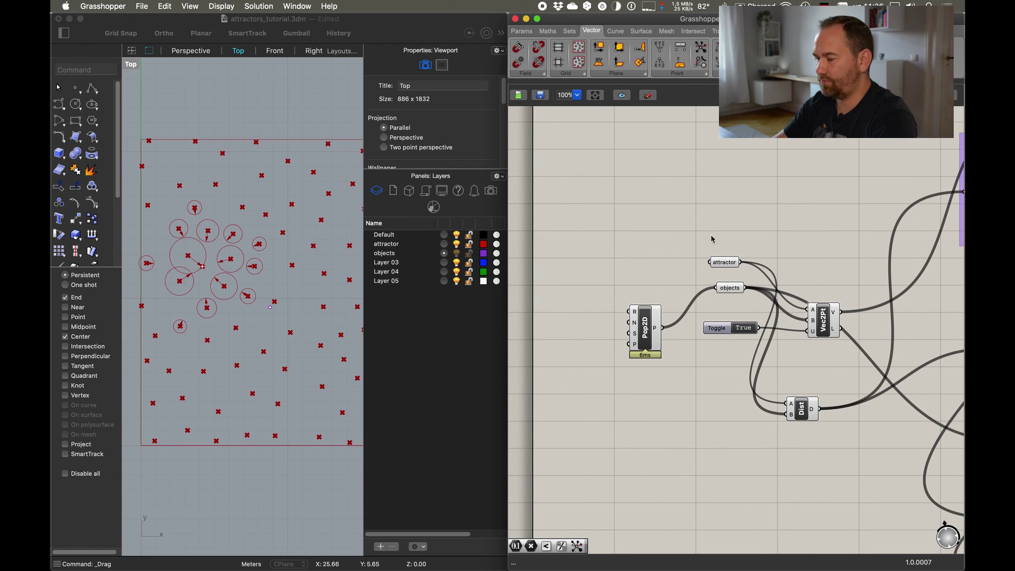
pyautogui.moveTo(720, 263); pyautogui.dragTo(732, 200)
pyautogui.moveTo(733, 289); pyautogui.dragTo(731, 298)
pyautogui.moveTo(648, 336); pyautogui.dragTo(646, 322)
pyautogui.moveTo(717, 331); pyautogui.dragTo(720, 336)
pyautogui.moveTo(802, 417); pyautogui.dragTo(827, 397)
pyautogui.moveTo(690, 423); pyautogui.dragTo(704, 422, button='right')
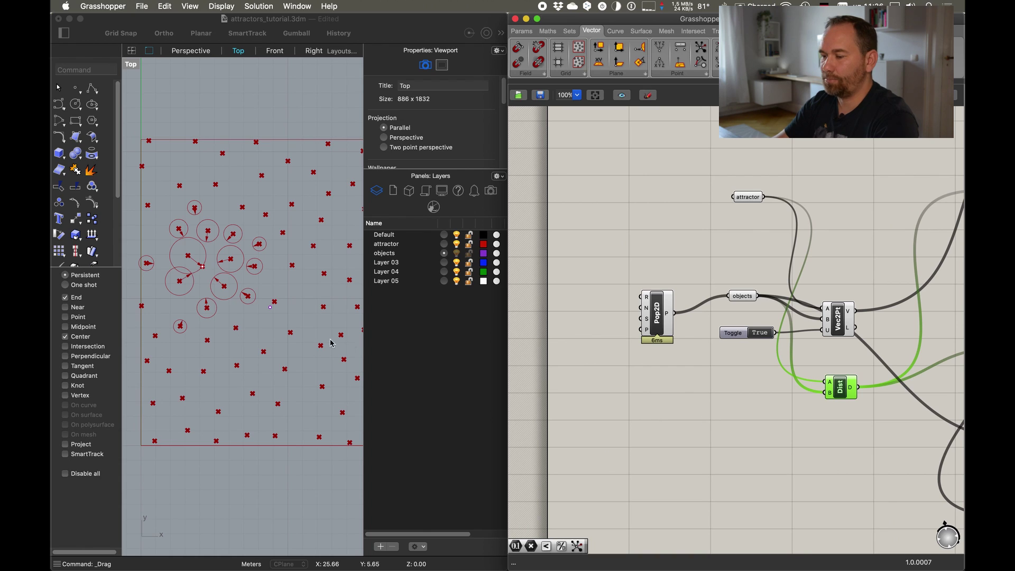
# Make Layer 03 current and draw a degree 3 curve with six control points winding diagonally through the point field in Rhino
pyautogui.scroll(-3, 243, 364)
pyautogui.hscroll(2, 243, 364)
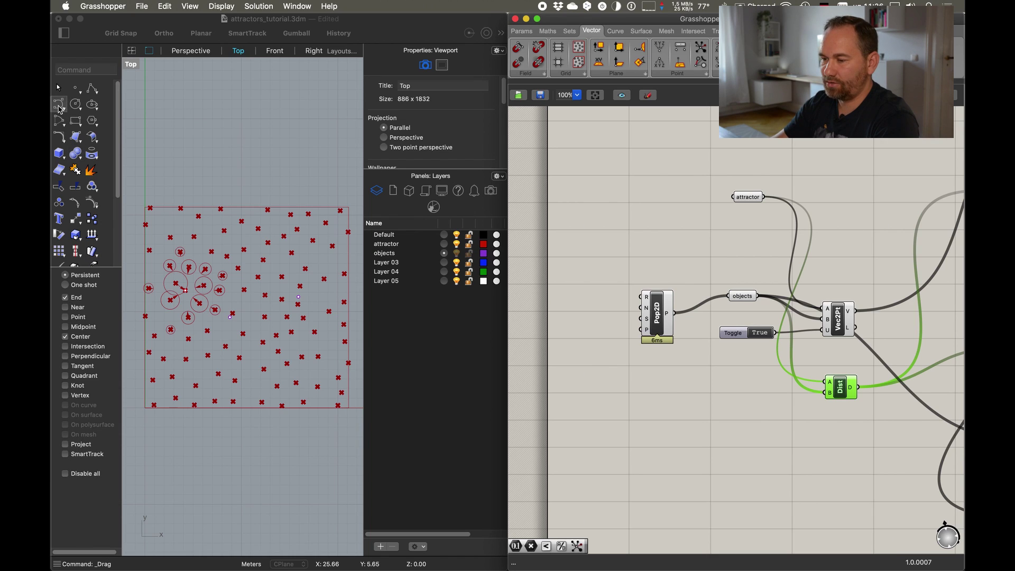
pyautogui.click(59, 107)
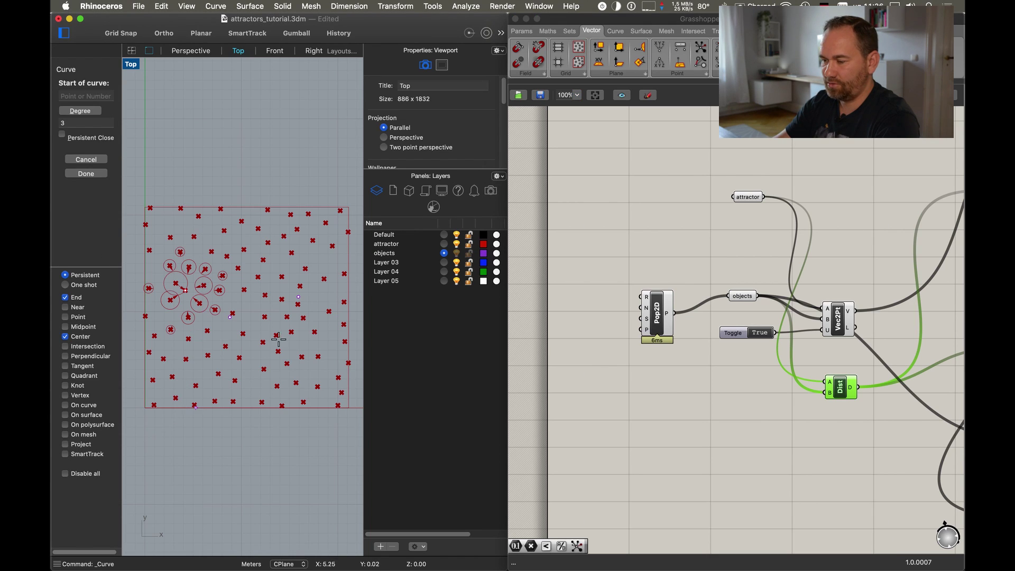
pyautogui.click(407, 263)
pyautogui.click(444, 263)
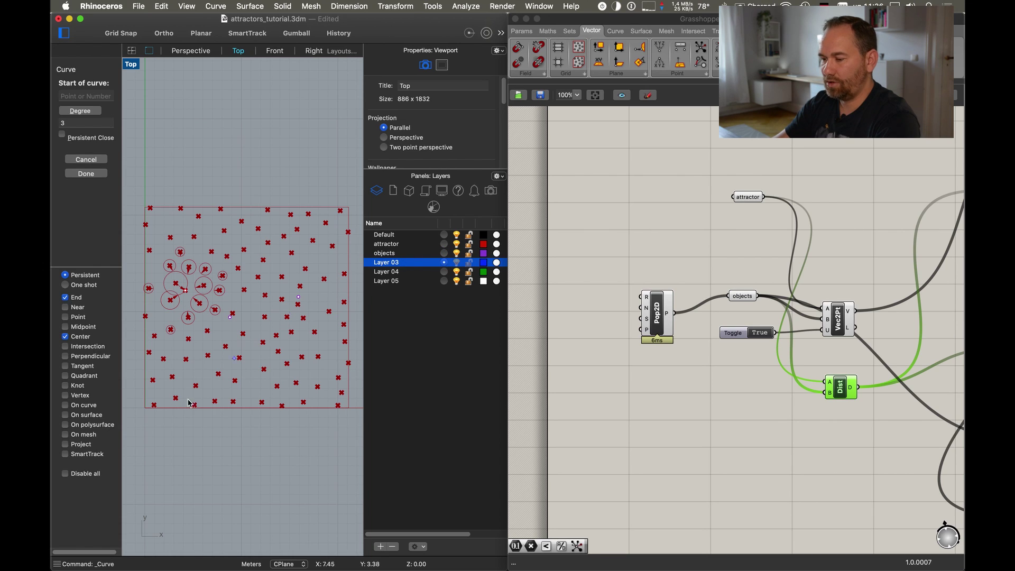
pyautogui.click(125, 441)
pyautogui.click(143, 344)
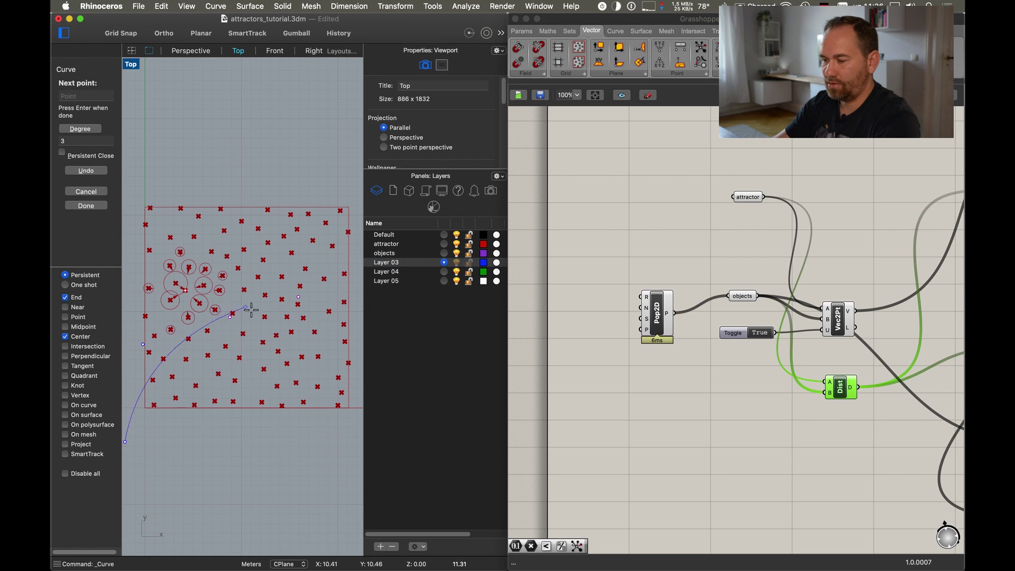
pyautogui.click(254, 351)
pyautogui.click(320, 306)
pyautogui.click(252, 248)
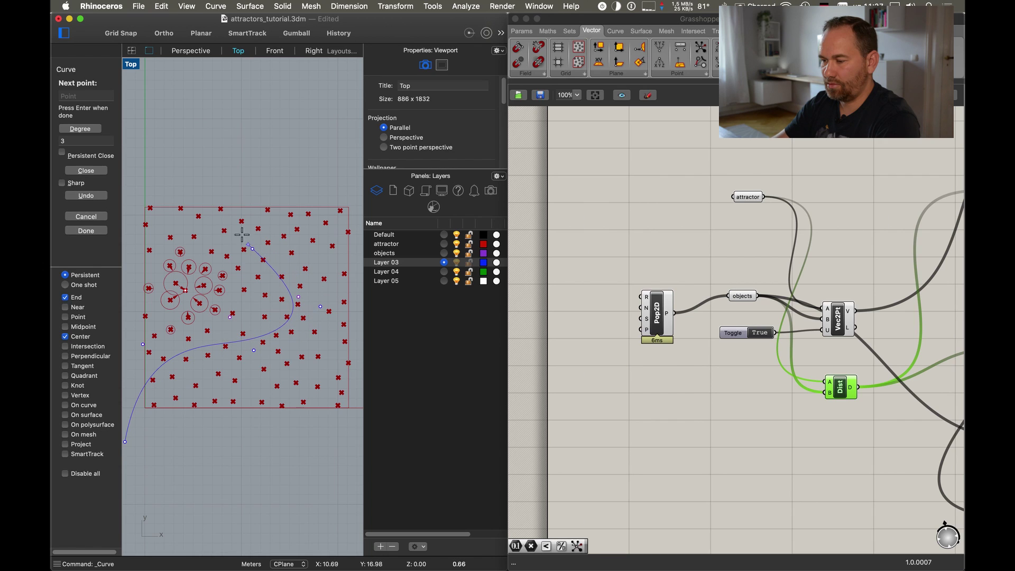
pyautogui.click(329, 140)
pyautogui.press('Return')
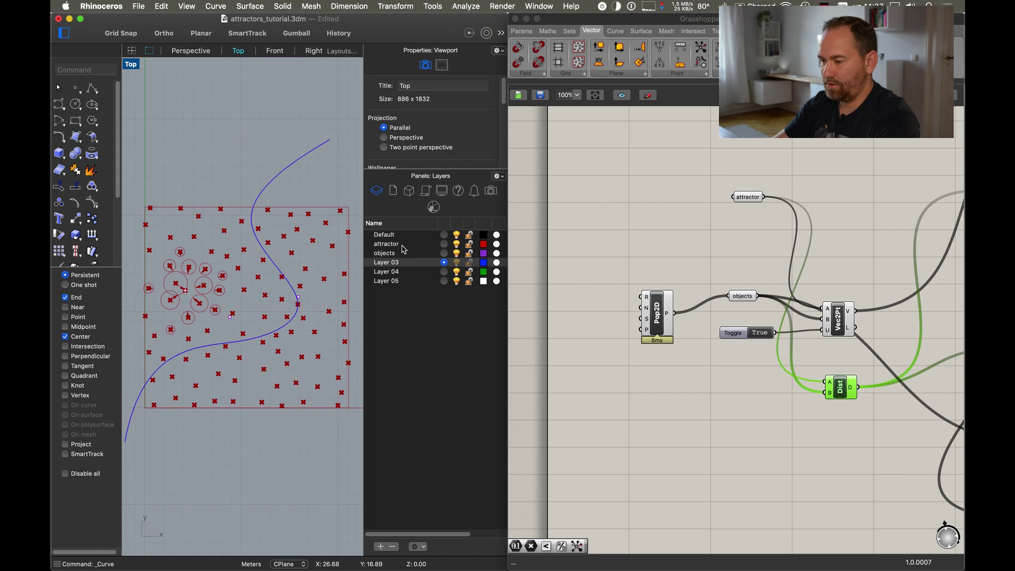
# Rename Layer 03 as "attractor curve"
pyautogui.doubleClick(386, 263)
pyautogui.write('attractor curve')
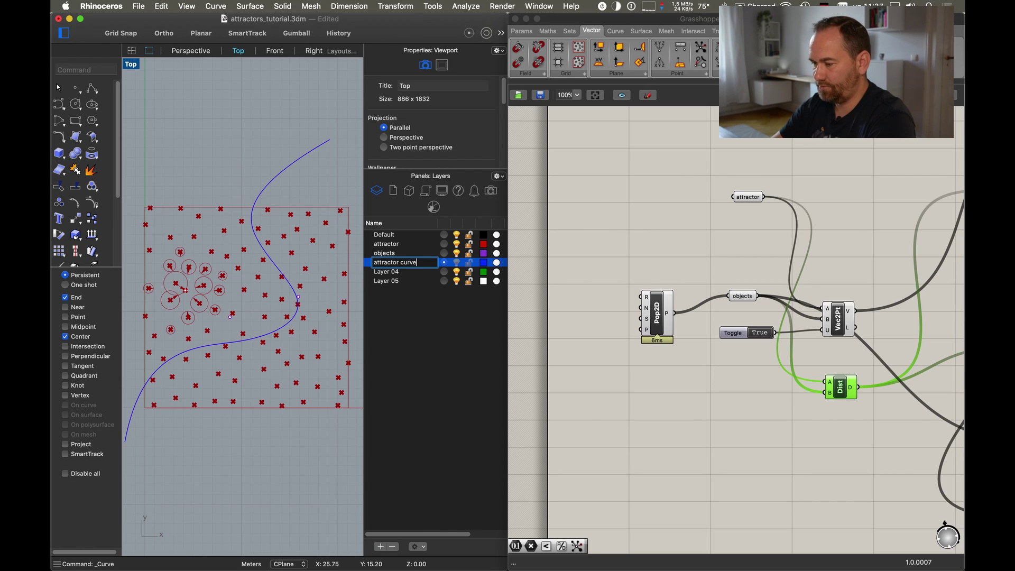
pyautogui.press('Return')
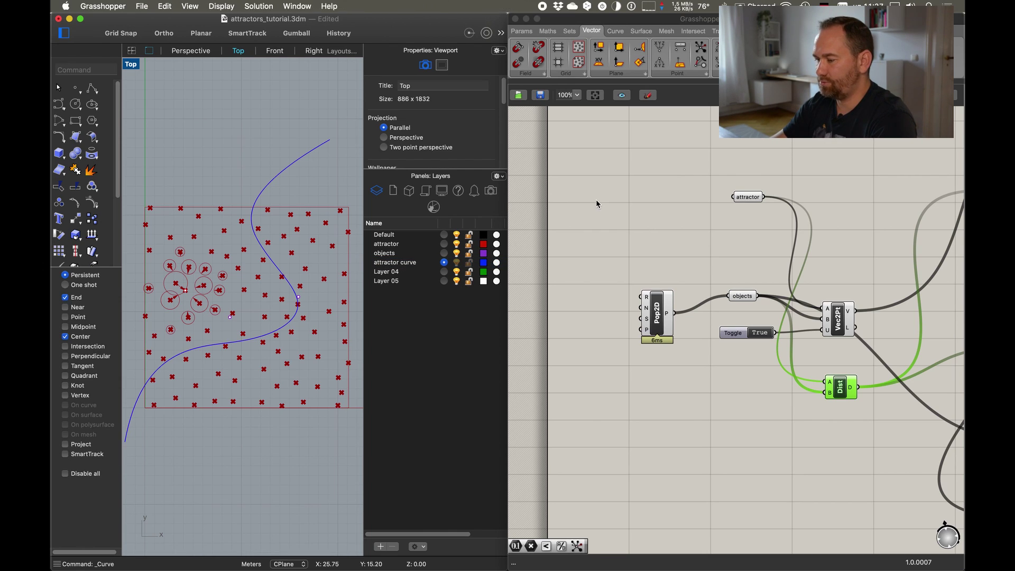
# Add a Curve parameter left of the attractor parameter in Grasshopper and assign the drawn attractor curve to it
pyautogui.doubleClick(598, 203)
pyautogui.write('curv')
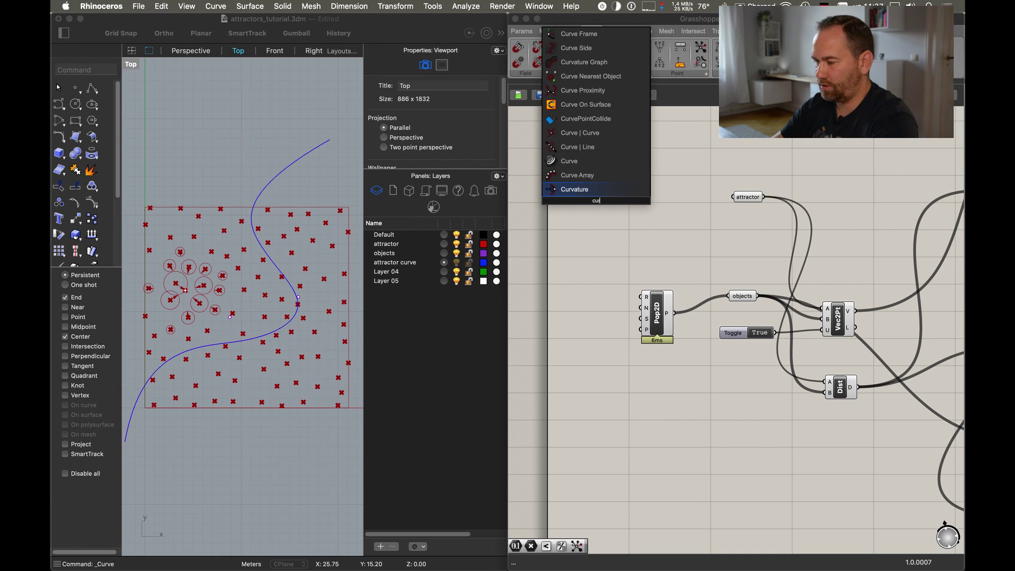
pyautogui.click(570, 162)
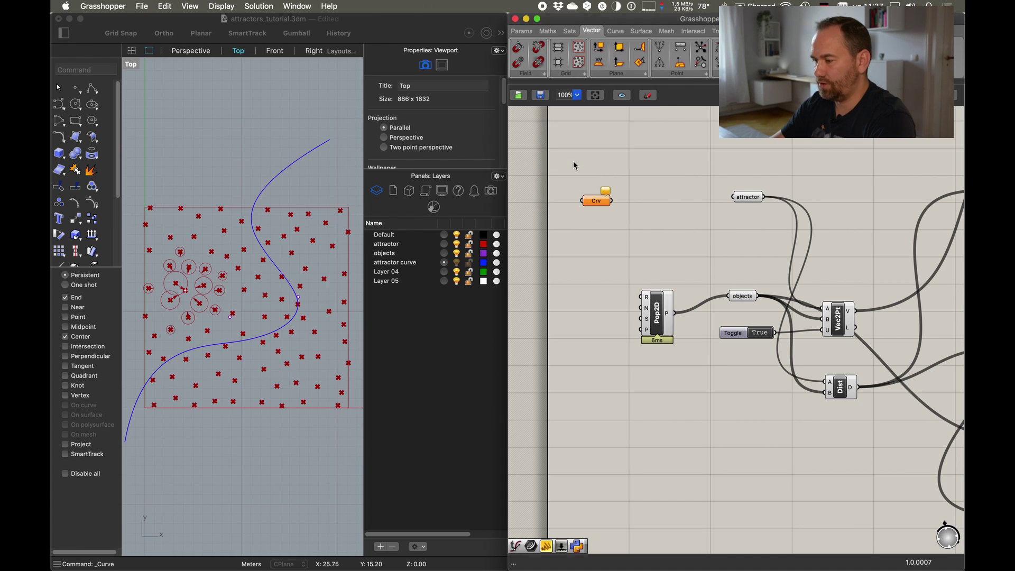
pyautogui.rightClick(600, 205)
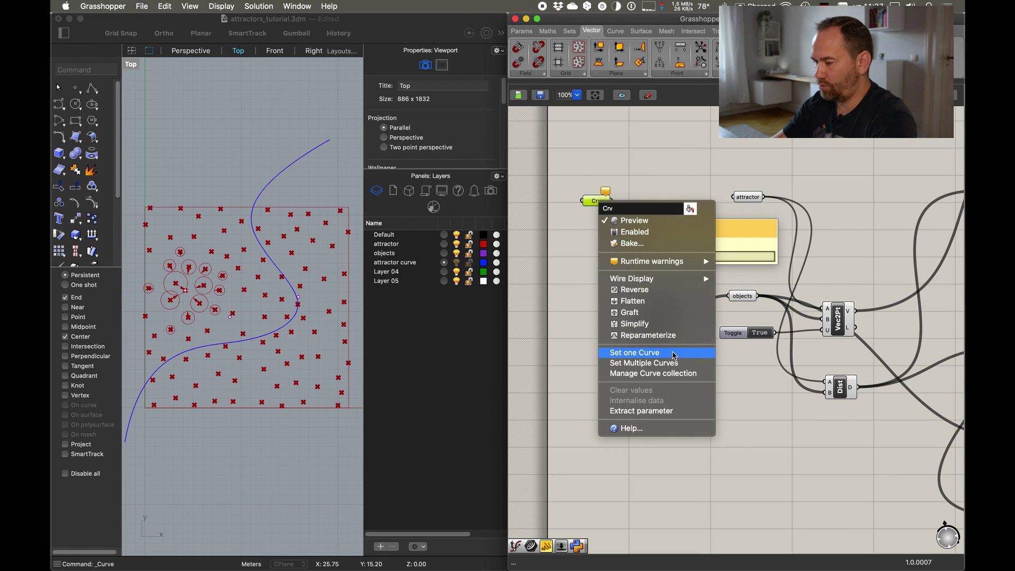
pyautogui.click(635, 352)
pyautogui.click(323, 158)
pyautogui.moveTo(316, 175); pyautogui.dragTo(294, 192, button='right')
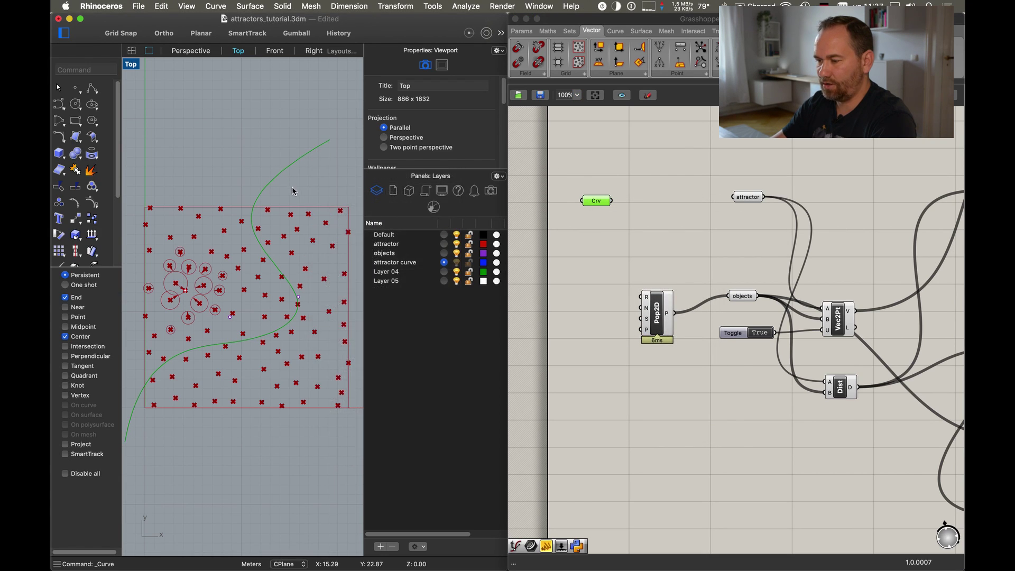
# Move the Crv parameter up slightly, add a Point On Curve component below it and wire Crv into its input
pyautogui.click(608, 207)
pyautogui.moveTo(609, 208); pyautogui.dragTo(604, 199)
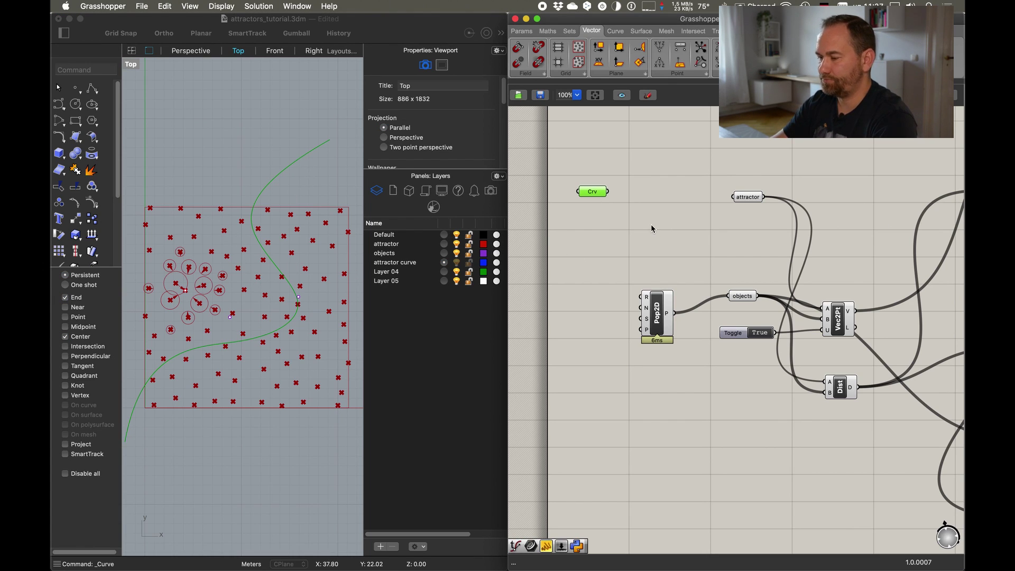
pyautogui.doubleClick(634, 234)
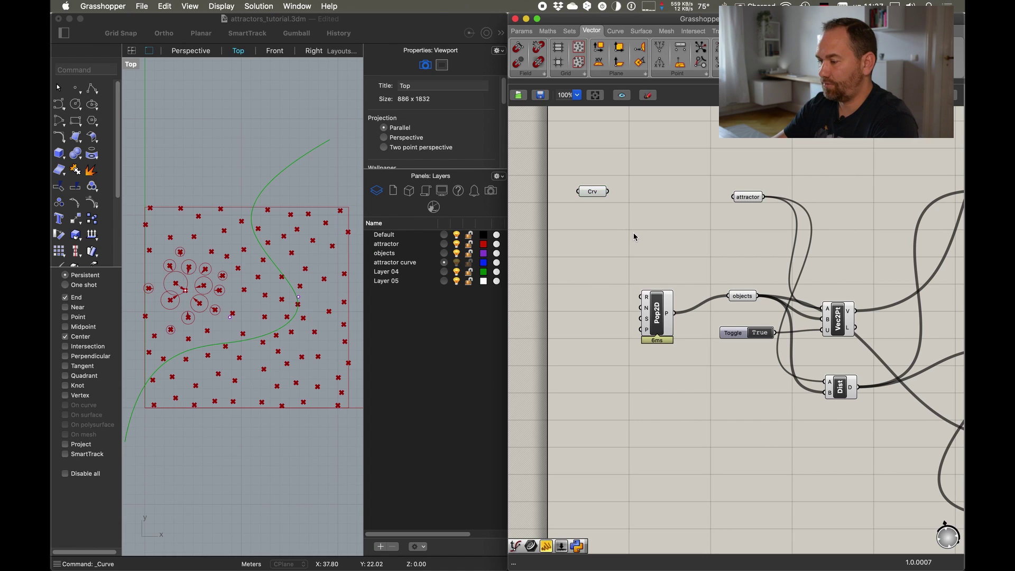
pyautogui.write('p')
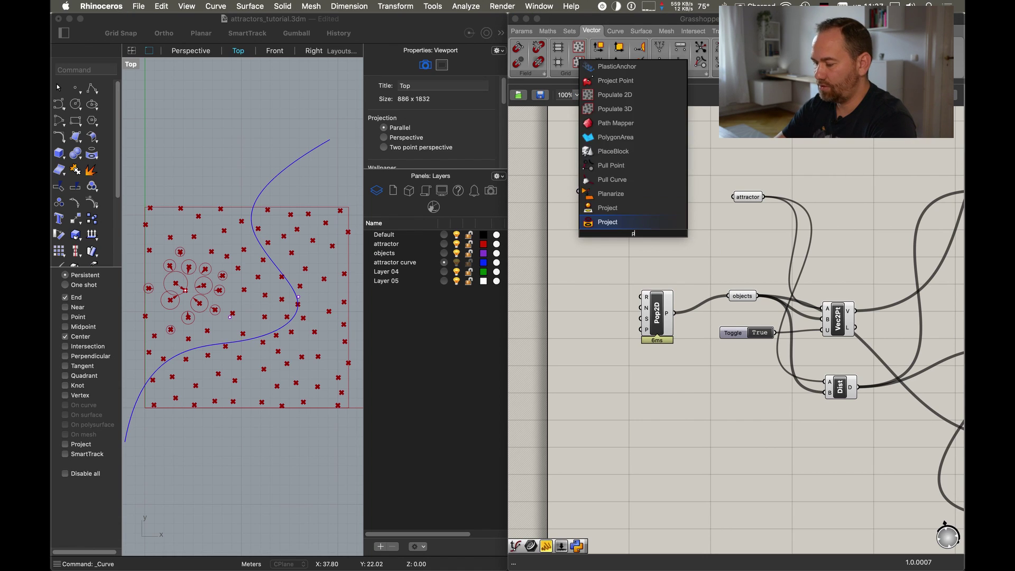
pyautogui.write('oint on')
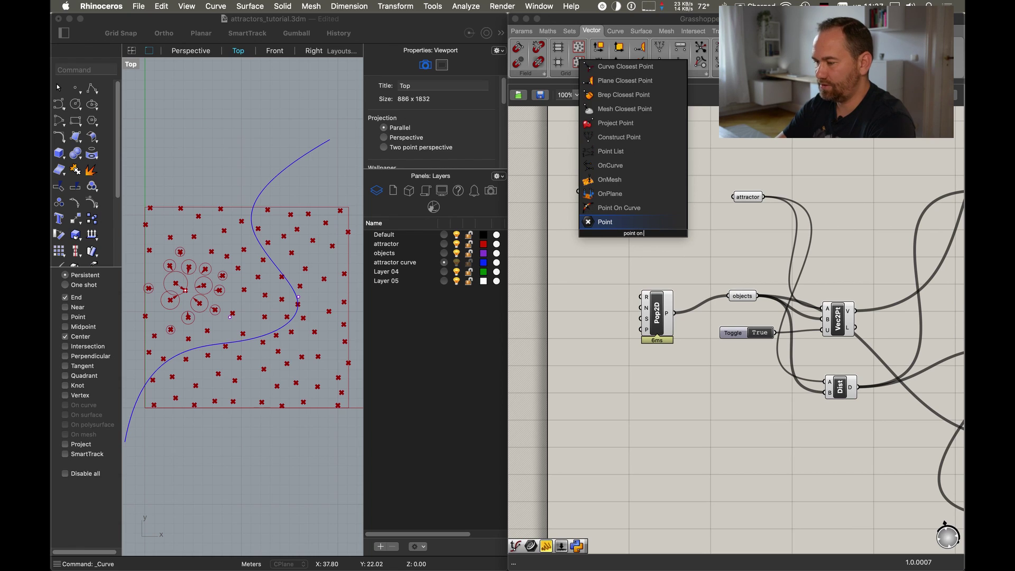
pyautogui.write(' curve')
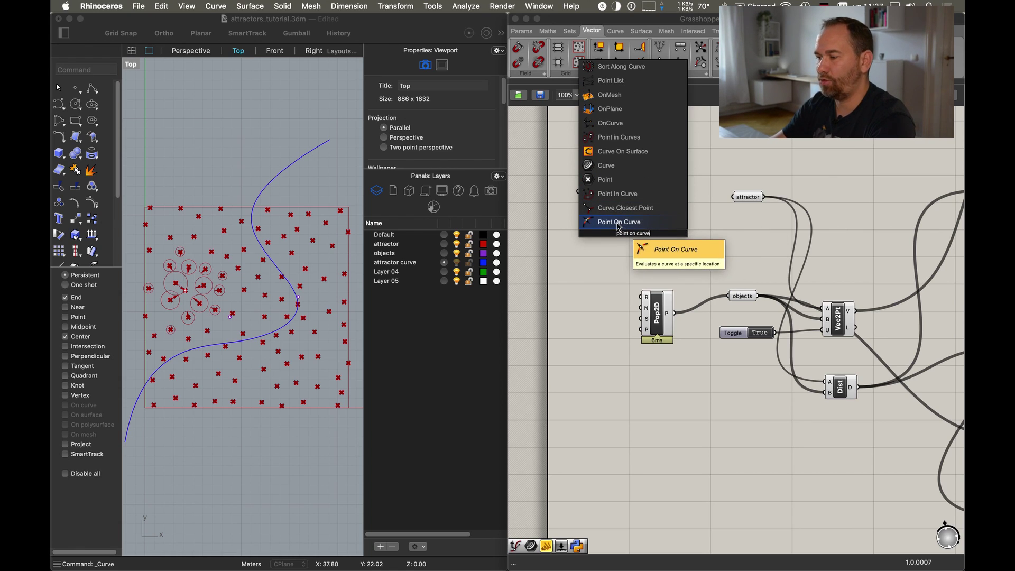
pyautogui.click(619, 222)
pyautogui.moveTo(647, 236)
pyautogui.mouseDown()
pyautogui.moveTo(671, 235)
pyautogui.moveTo(615, 238)
pyautogui.moveTo(764, 236)
pyautogui.moveTo(627, 238)
pyautogui.moveTo(663, 236)
pyautogui.mouseUp()
pyautogui.scroll(4, 645, 238)
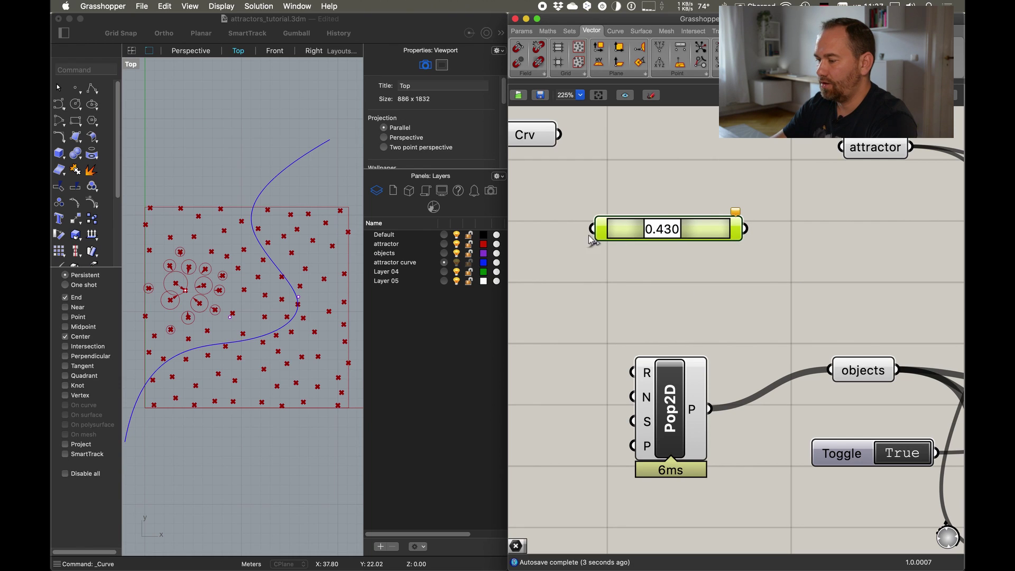
pyautogui.moveTo(592, 233); pyautogui.dragTo(560, 135)
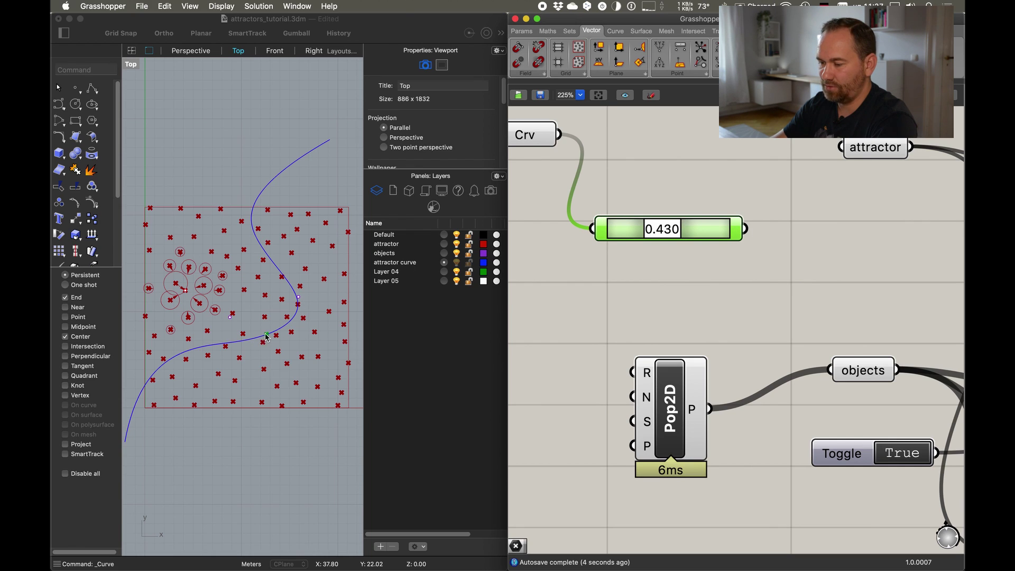
pyautogui.scroll(3, 270, 340)
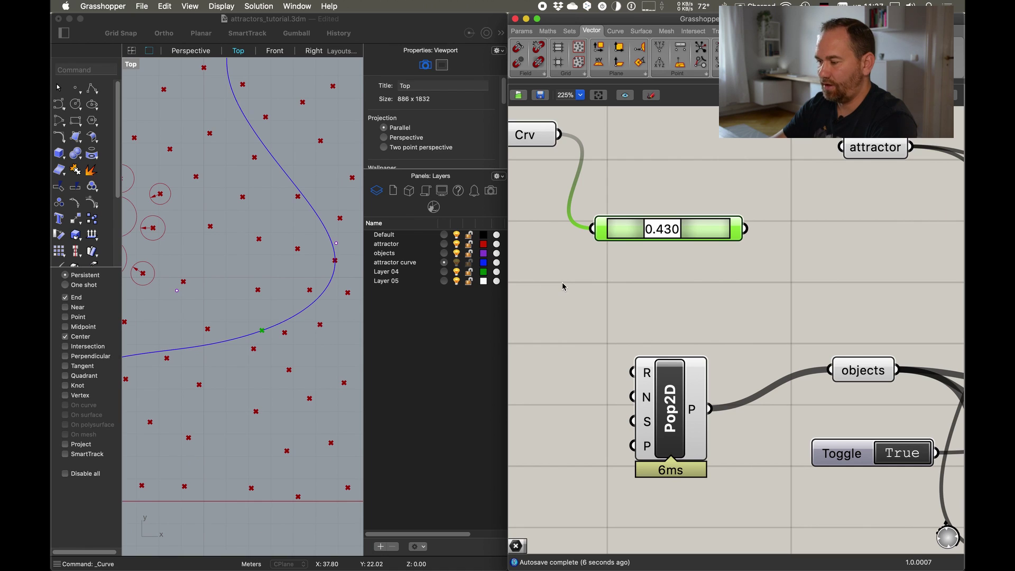
# Add a Sphere component beside Point On Curve and connect the curve point to its base input
pyautogui.scroll(-2, 562, 287)
pyautogui.doubleClick(756, 297)
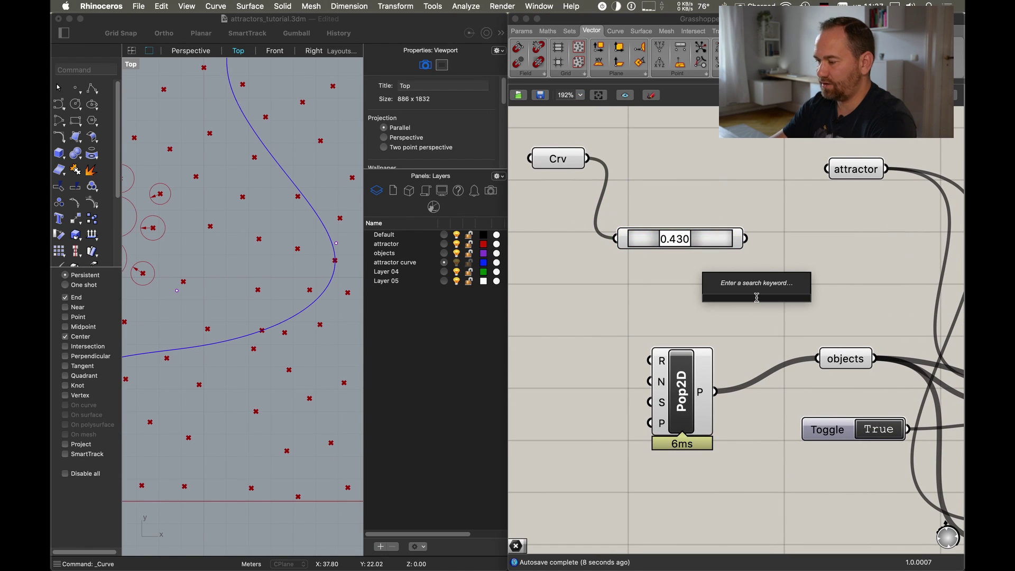
pyautogui.write('sphe')
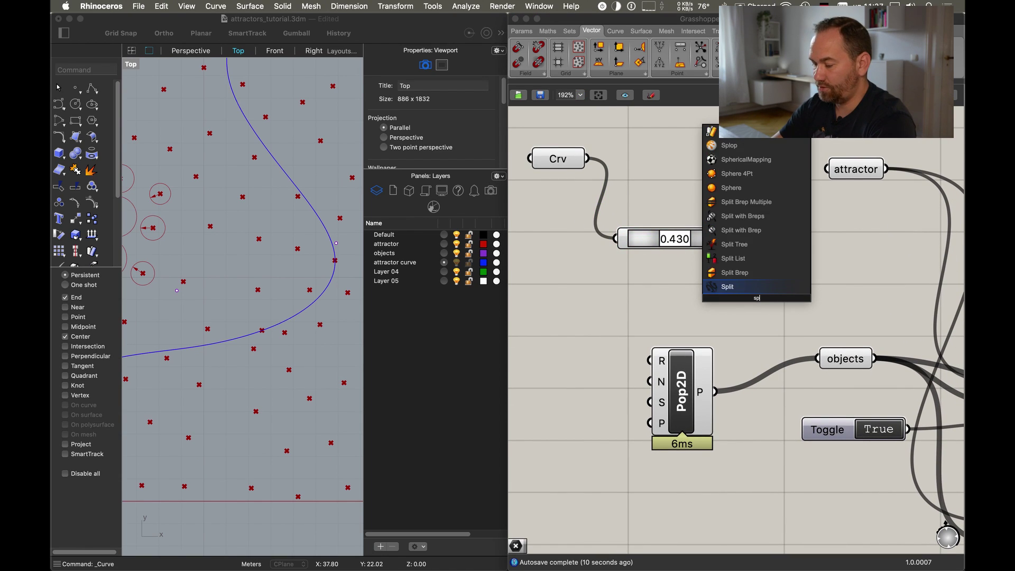
pyautogui.click(732, 273)
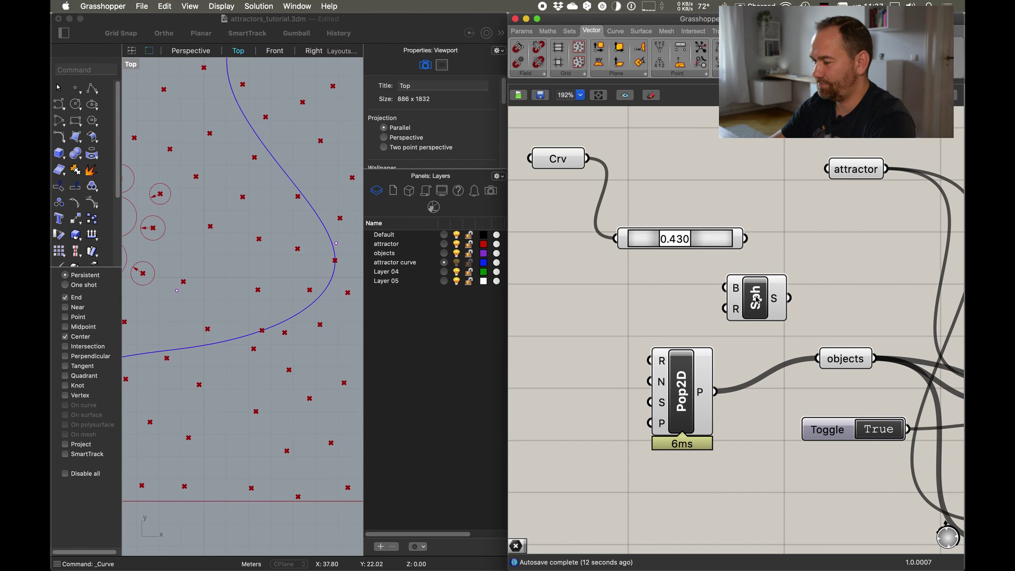
pyautogui.moveTo(733, 271); pyautogui.dragTo(803, 268)
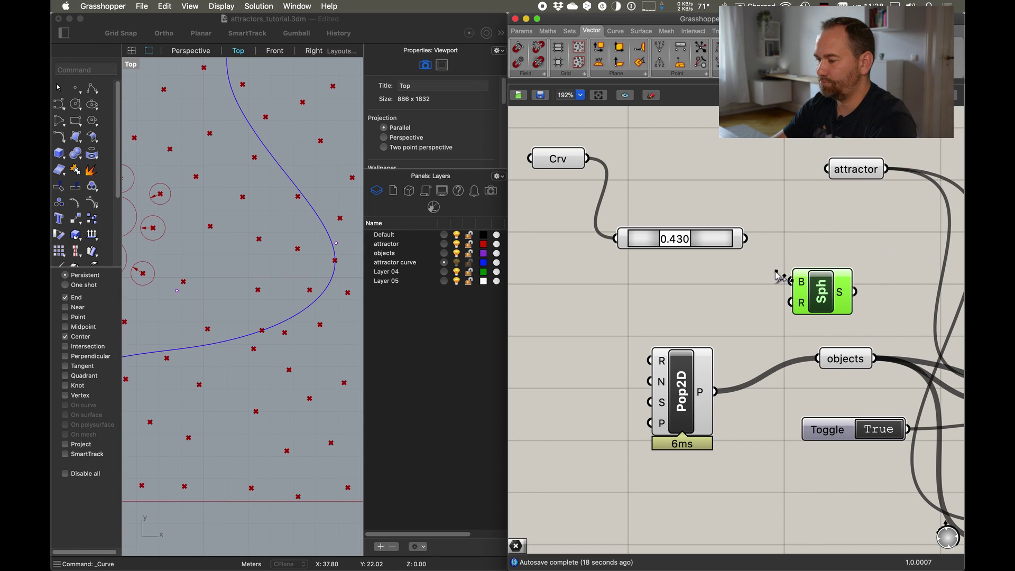
pyautogui.moveTo(785, 282); pyautogui.dragTo(746, 239)
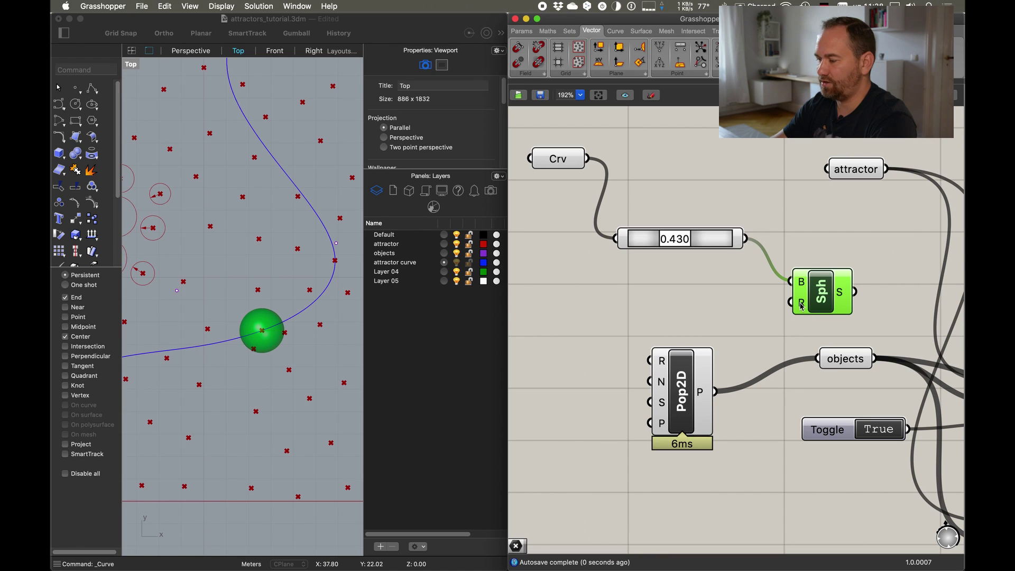
pyautogui.moveTo(823, 296); pyautogui.dragTo(821, 288)
pyautogui.click(718, 294)
# Slide Point On Curve through 0.728, 1.000 and 0.000 to 0.553 to check how the sphere travels along the curve
pyautogui.moveTo(295, 364); pyautogui.dragTo(292, 371, button='right')
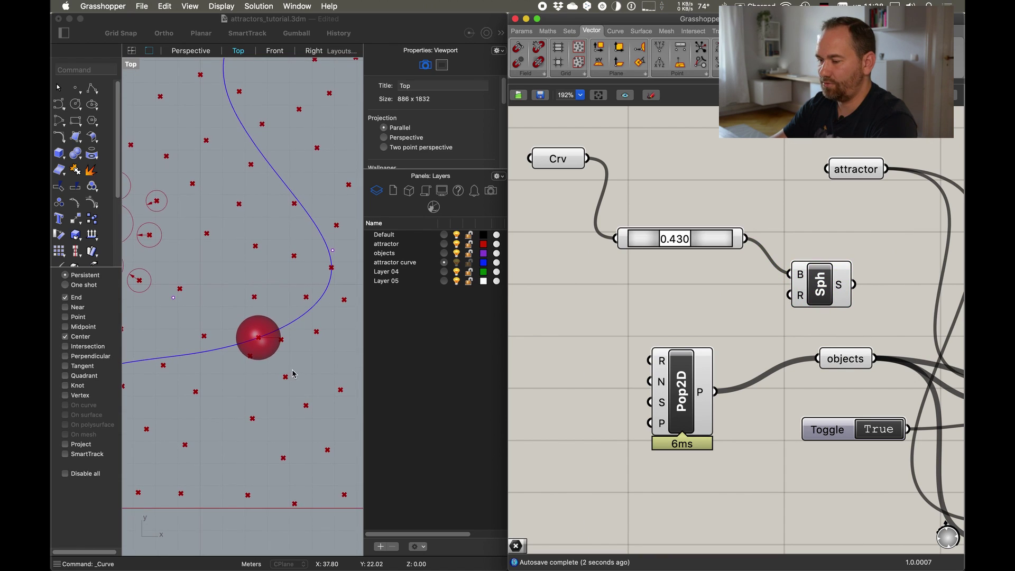
pyautogui.scroll(-3, 293, 371)
pyautogui.moveTo(677, 244); pyautogui.dragTo(699, 249)
pyautogui.scroll(-1, 279, 349)
pyautogui.scroll(-3, 278, 349)
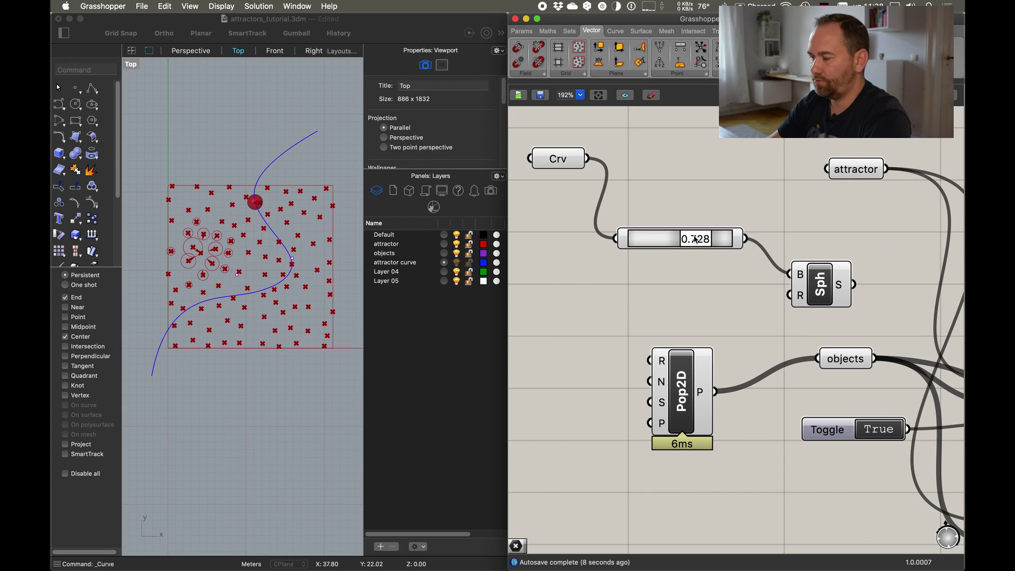
pyautogui.moveTo(696, 243); pyautogui.dragTo(755, 237)
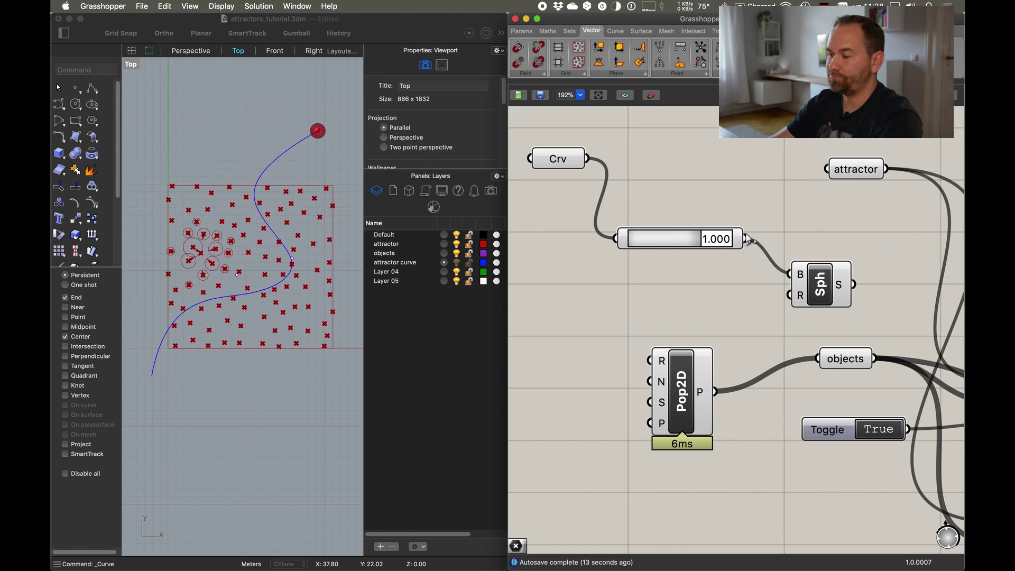
pyautogui.moveTo(725, 242); pyautogui.dragTo(644, 244)
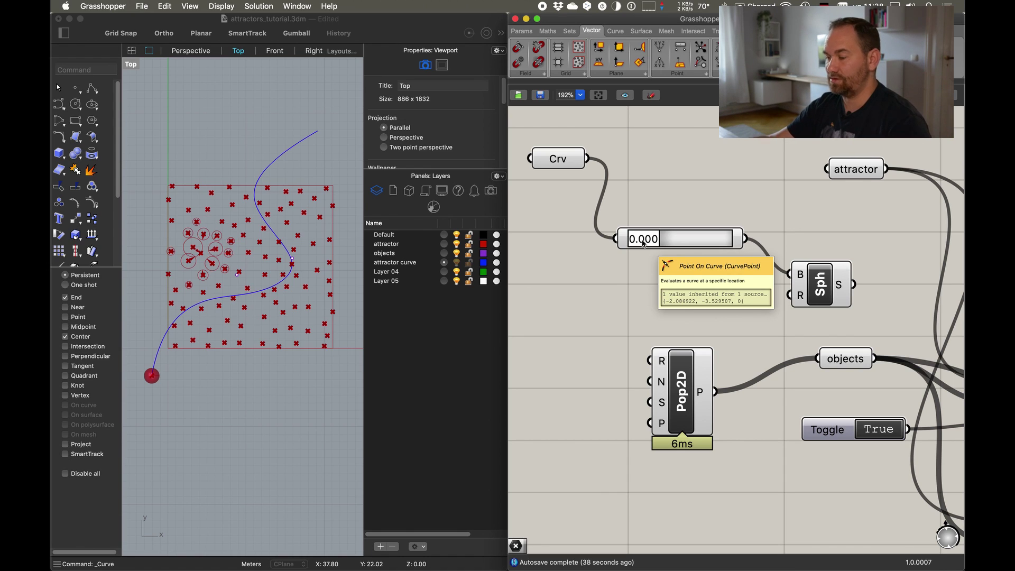
pyautogui.moveTo(651, 245); pyautogui.dragTo(686, 243)
pyautogui.scroll(3, 658, 234)
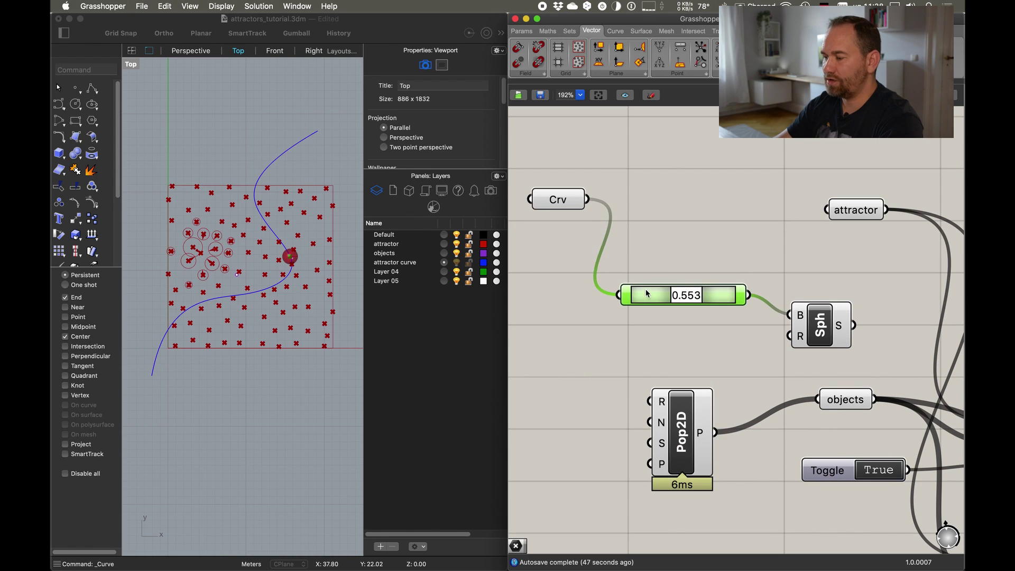
# Add an Evaluate Curve component between Crv and attractor and connect Crv to its C input
pyautogui.doubleClick(676, 223)
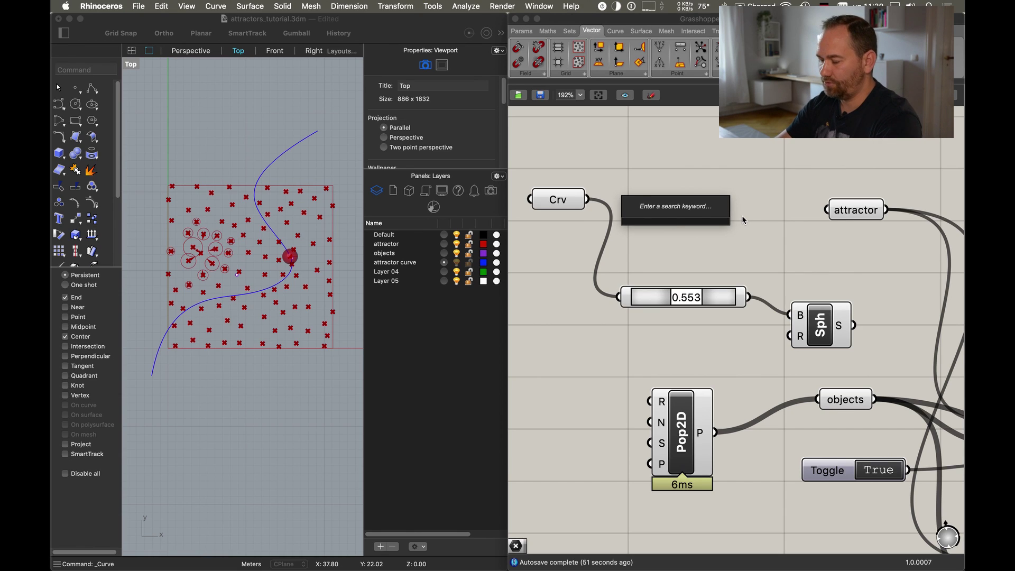
pyautogui.write('eval')
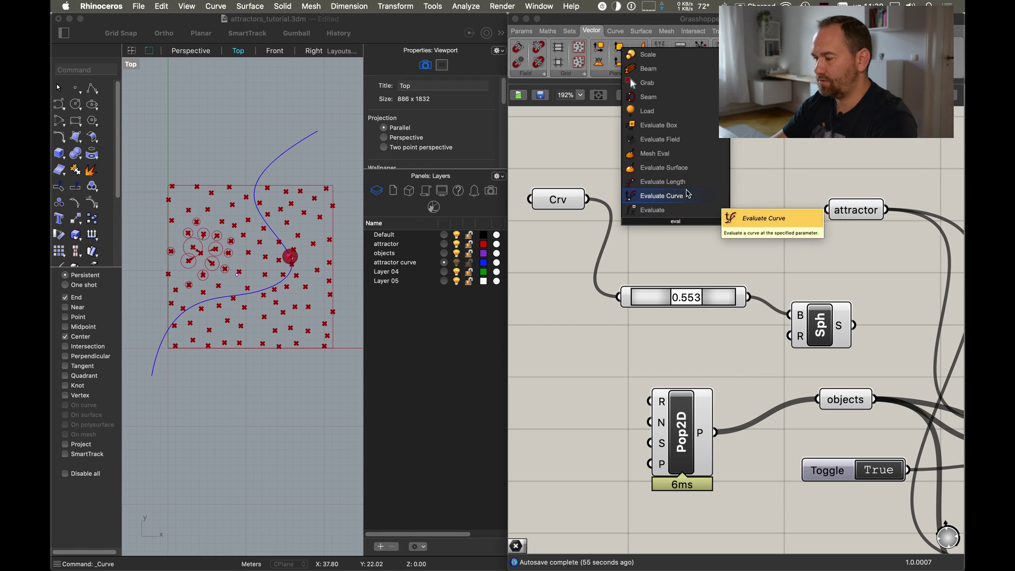
pyautogui.click(656, 201)
pyautogui.moveTo(675, 230); pyautogui.dragTo(710, 222)
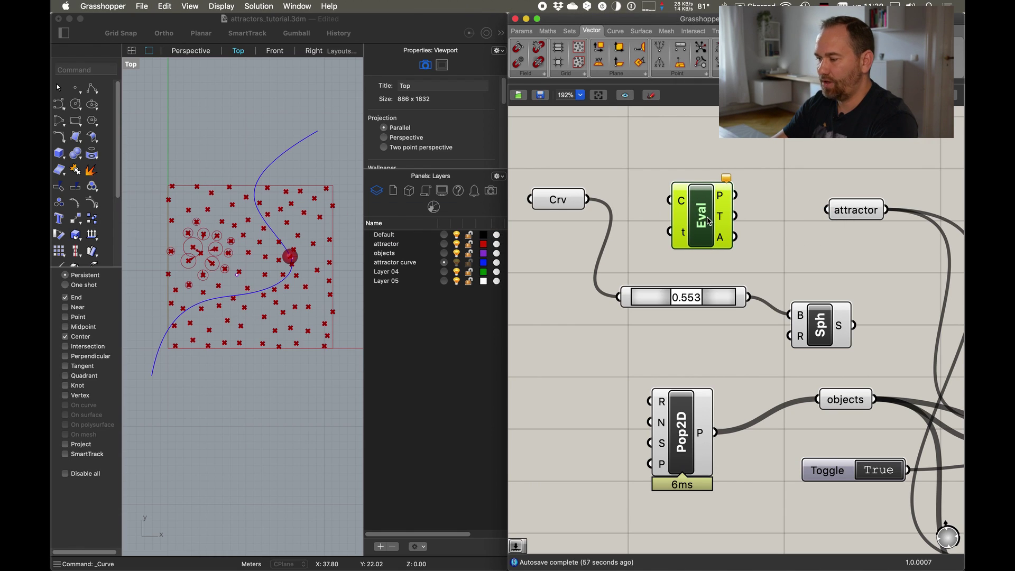
pyautogui.moveTo(722, 297); pyautogui.dragTo(719, 299)
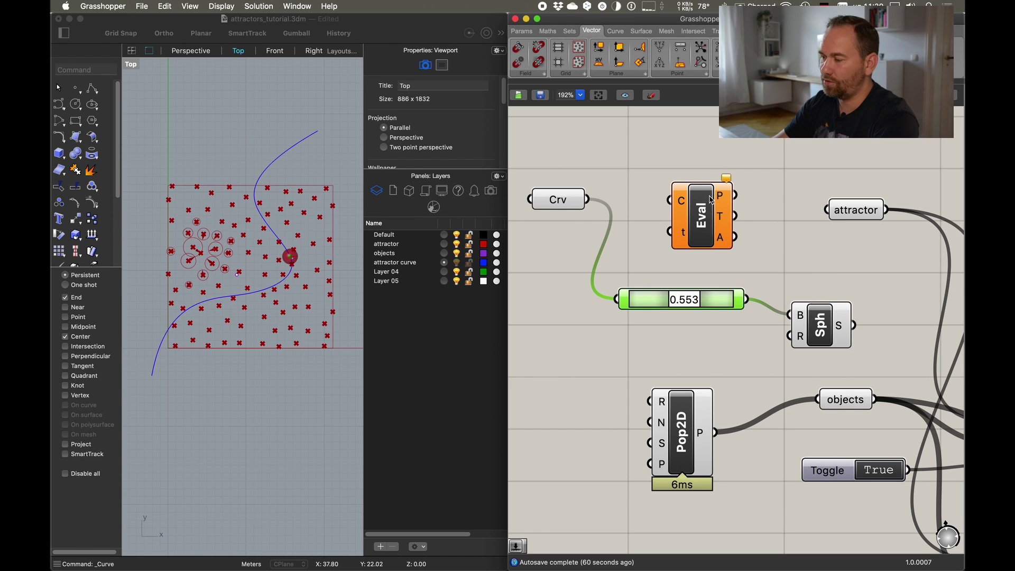
pyautogui.click(703, 226)
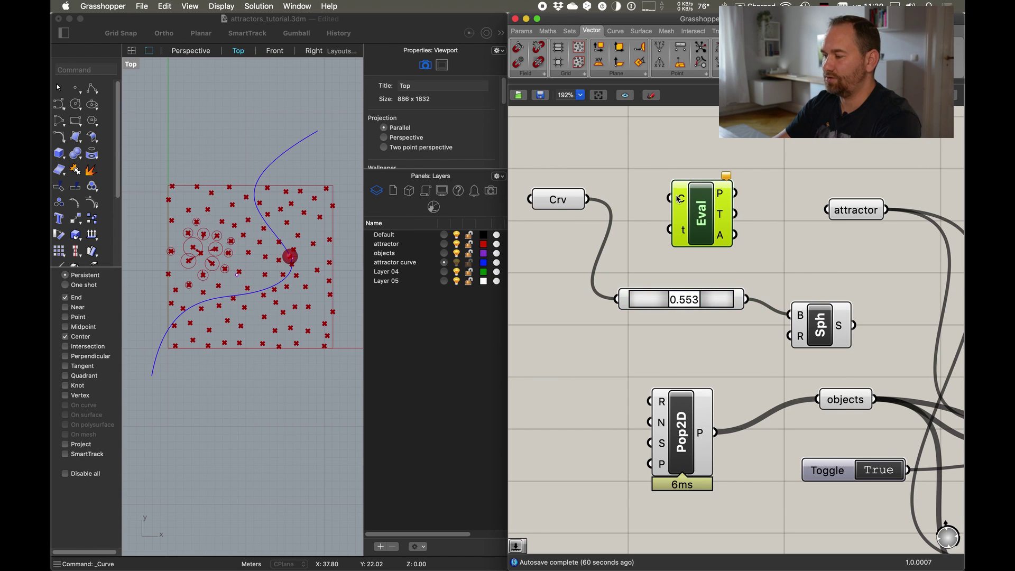
pyautogui.moveTo(681, 200); pyautogui.dragTo(588, 200)
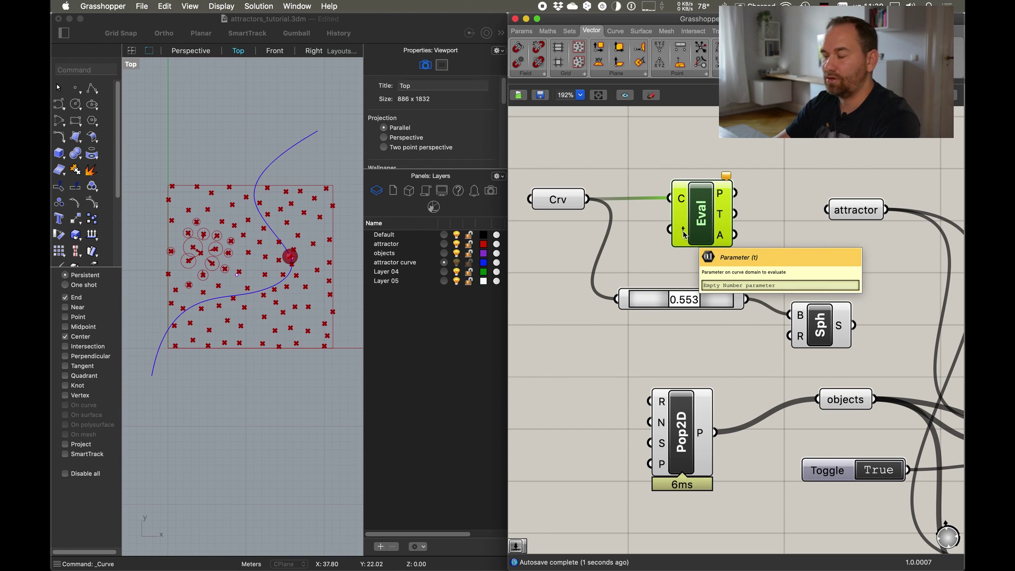
# Add a Number Slider feeding Evaluate Curve's t input, and set the Point On Curve position to 0.613
pyautogui.doubleClick(567, 261)
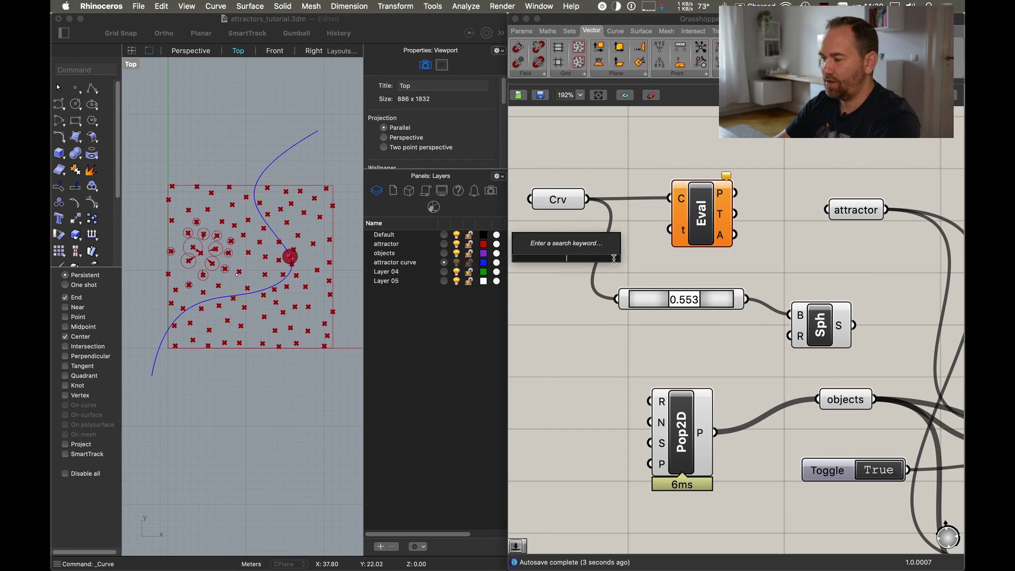
pyautogui.write('slid')
pyautogui.press('Up')
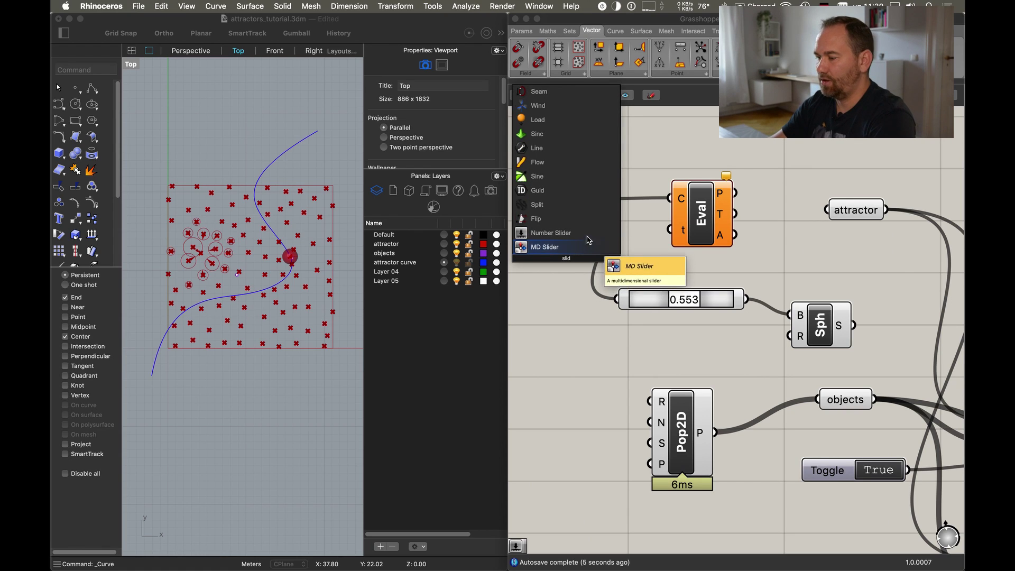
pyautogui.press('Return')
pyautogui.moveTo(565, 260); pyautogui.dragTo(662, 262)
pyautogui.moveTo(676, 300)
pyautogui.mouseDown()
pyautogui.moveTo(660, 301)
pyautogui.moveTo(714, 301)
pyautogui.moveTo(654, 309)
pyautogui.moveTo(670, 304)
pyautogui.mouseUp()
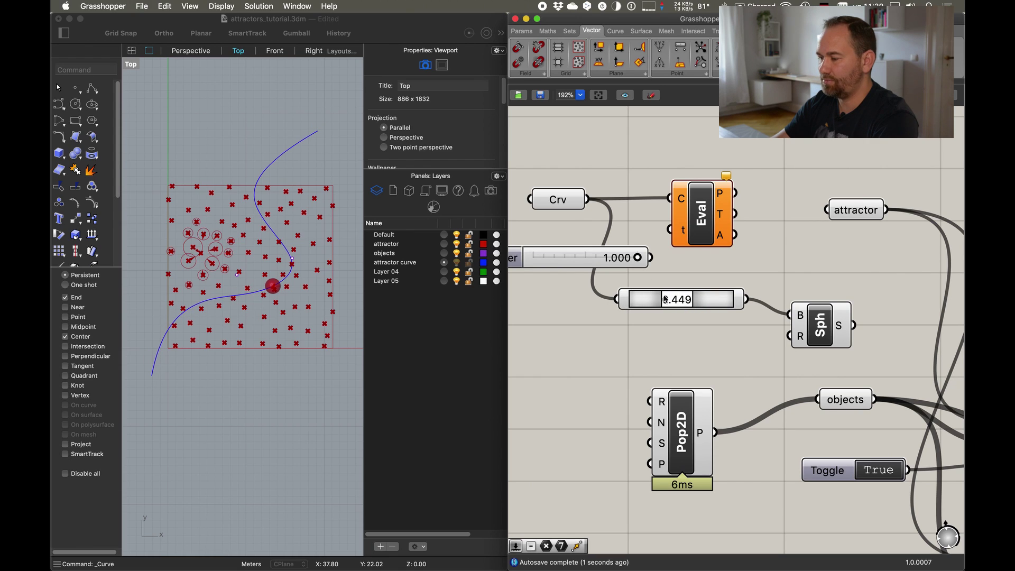
pyautogui.moveTo(701, 214); pyautogui.dragTo(712, 208)
pyautogui.moveTo(677, 300); pyautogui.dragTo(653, 309)
# Sweep the t slider from 0.000 to 1.000 to compare where the evaluated point lands on the curve
pyautogui.moveTo(651, 258); pyautogui.dragTo(552, 264)
pyautogui.scroll(6, 169, 360)
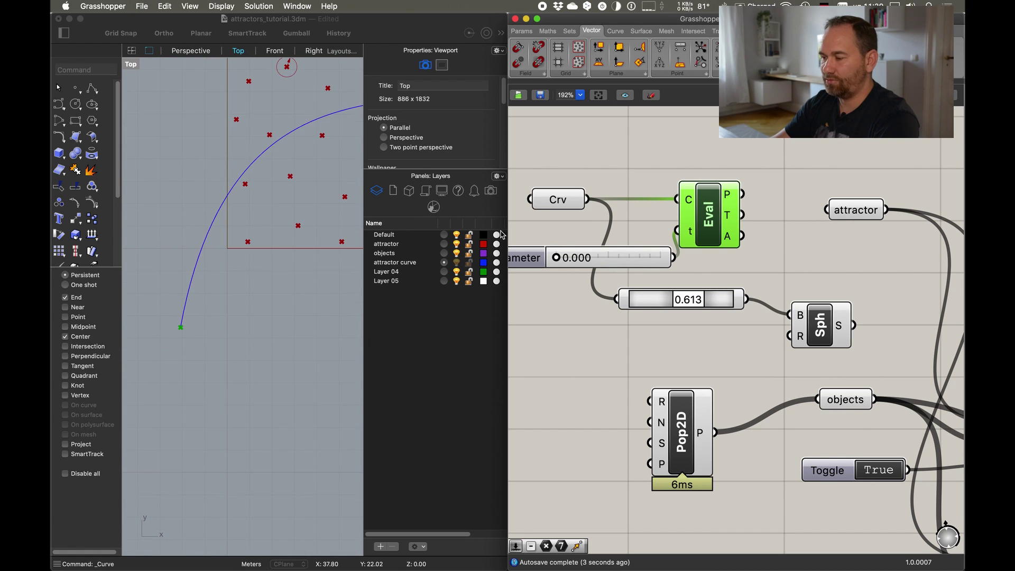
pyautogui.moveTo(559, 261); pyautogui.dragTo(678, 266)
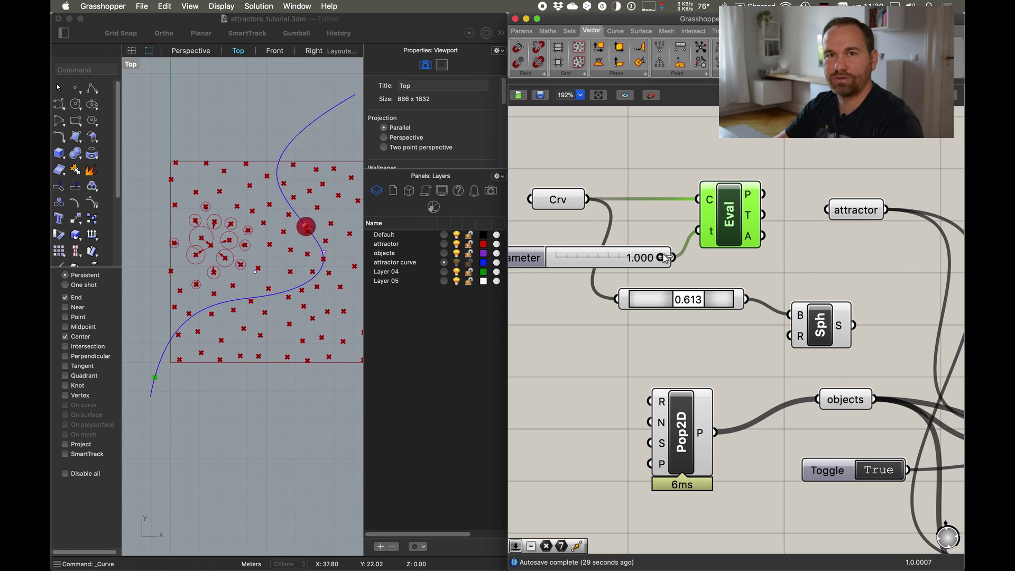
# Reparameterize the Crv parameter, shift it slightly right and set the t slider to 0.000
pyautogui.rightClick(711, 202)
pyautogui.click(565, 200)
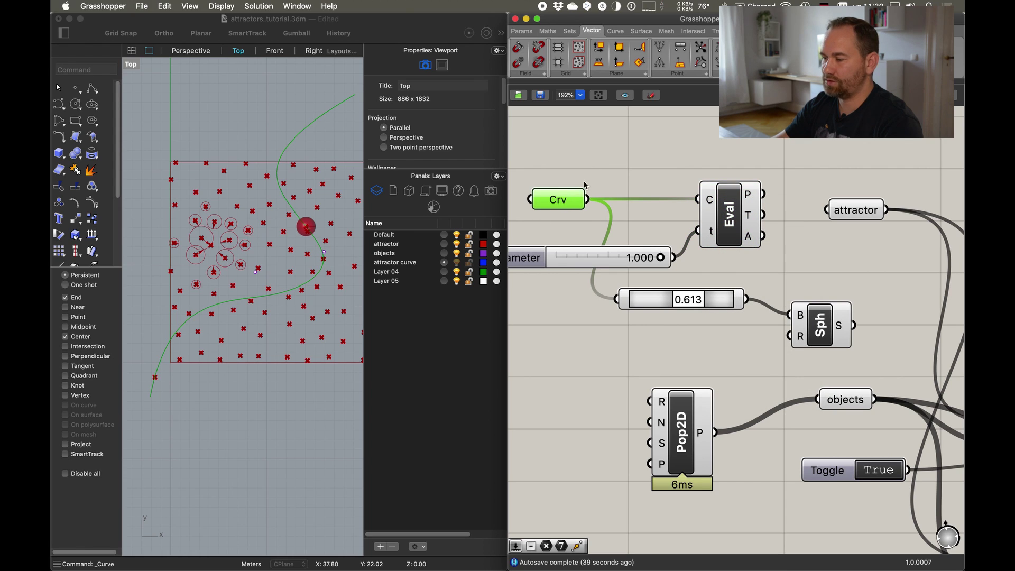
pyautogui.rightClick(556, 204)
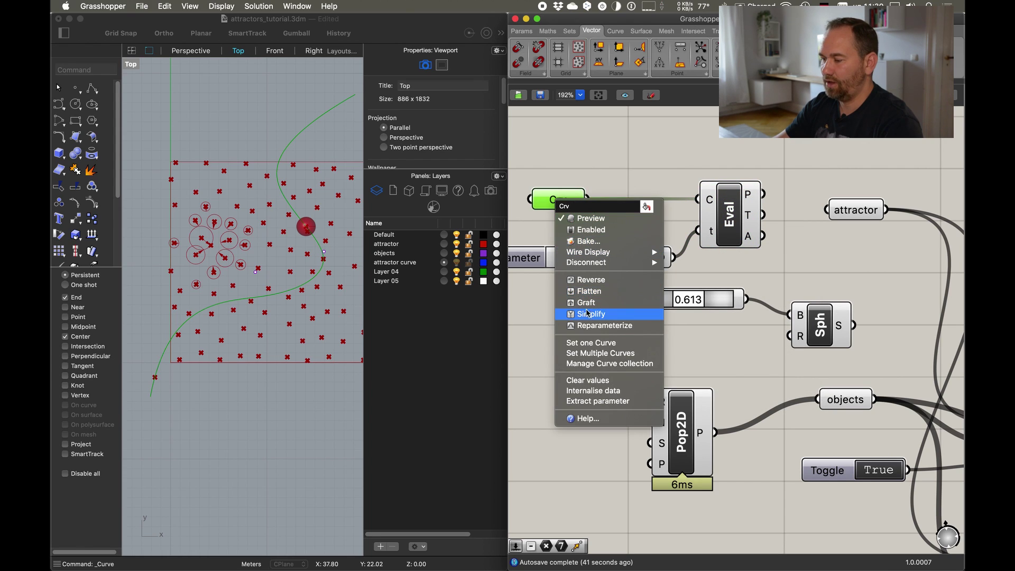
pyautogui.click(603, 326)
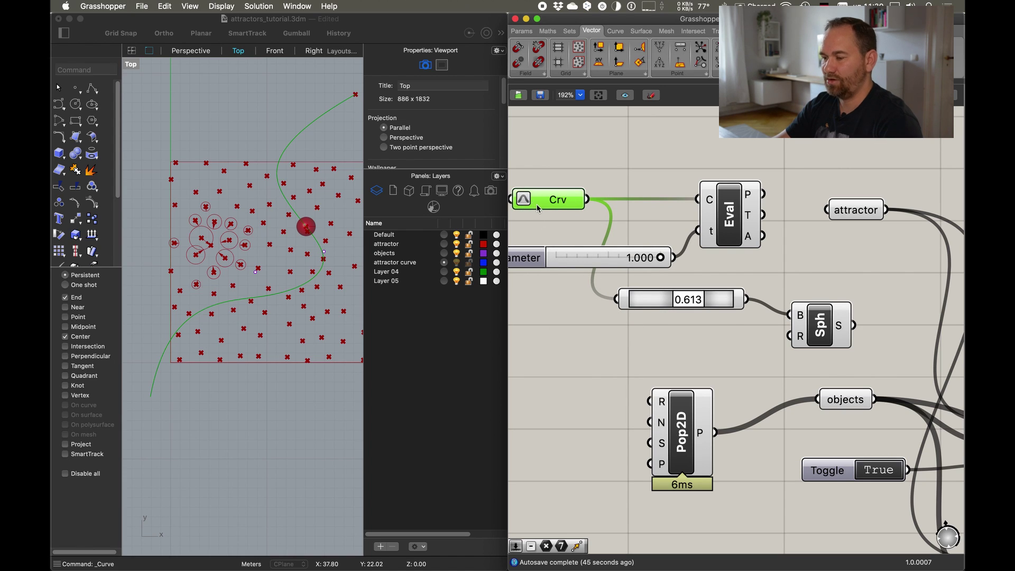
pyautogui.moveTo(551, 204); pyautogui.dragTo(567, 204)
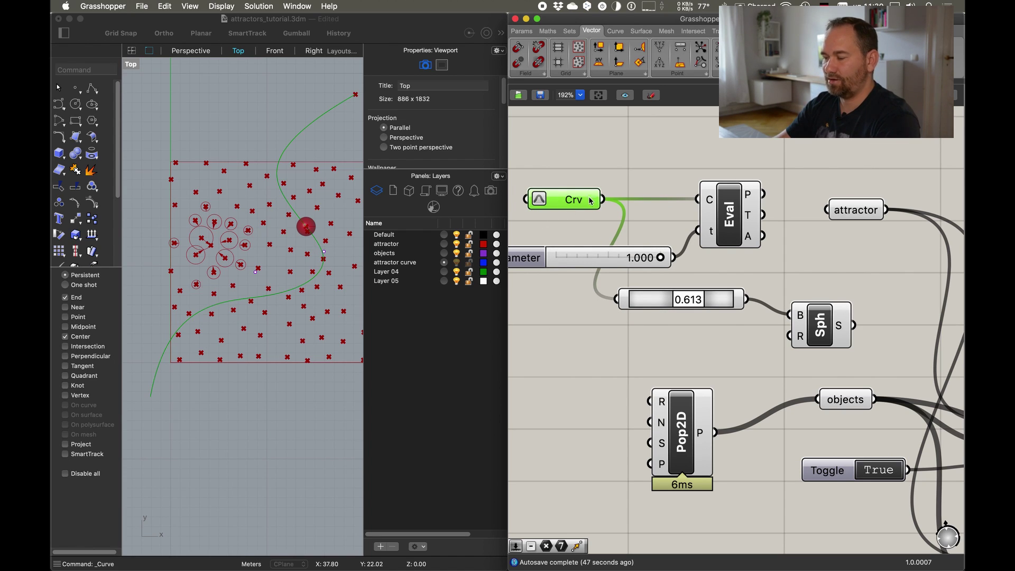
pyautogui.moveTo(285, 285); pyautogui.dragTo(278, 282, button='right')
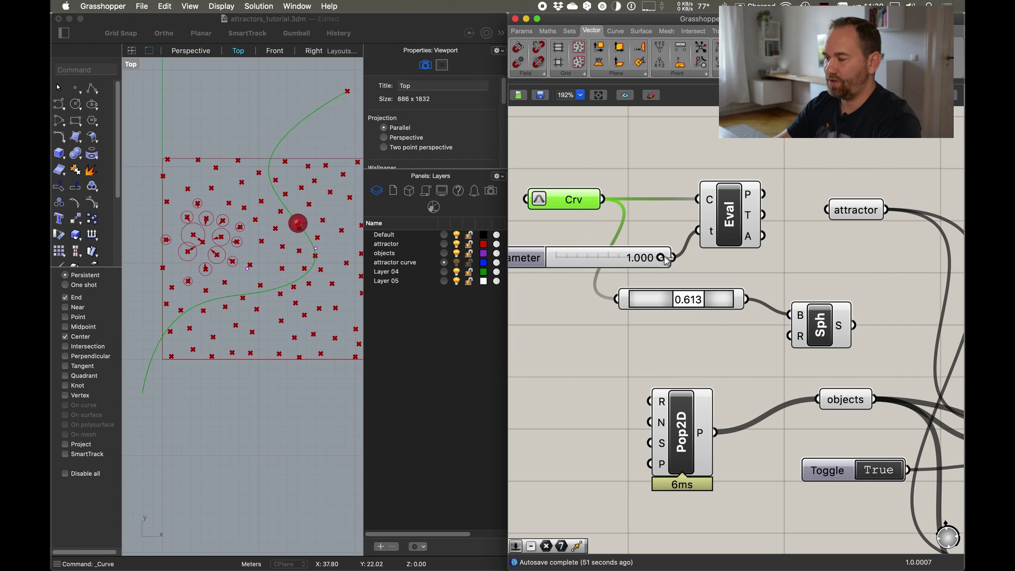
pyautogui.moveTo(661, 261); pyautogui.dragTo(543, 267)
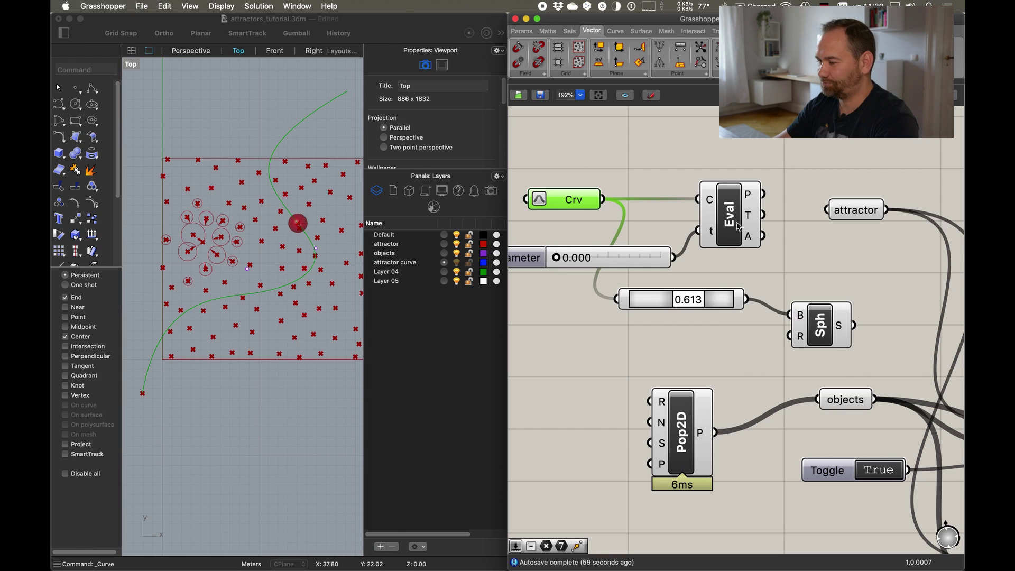
# Move the Sphere component aside and connect Evaluate Curve's P output to the attractor parameter
pyautogui.moveTo(833, 330); pyautogui.dragTo(863, 333)
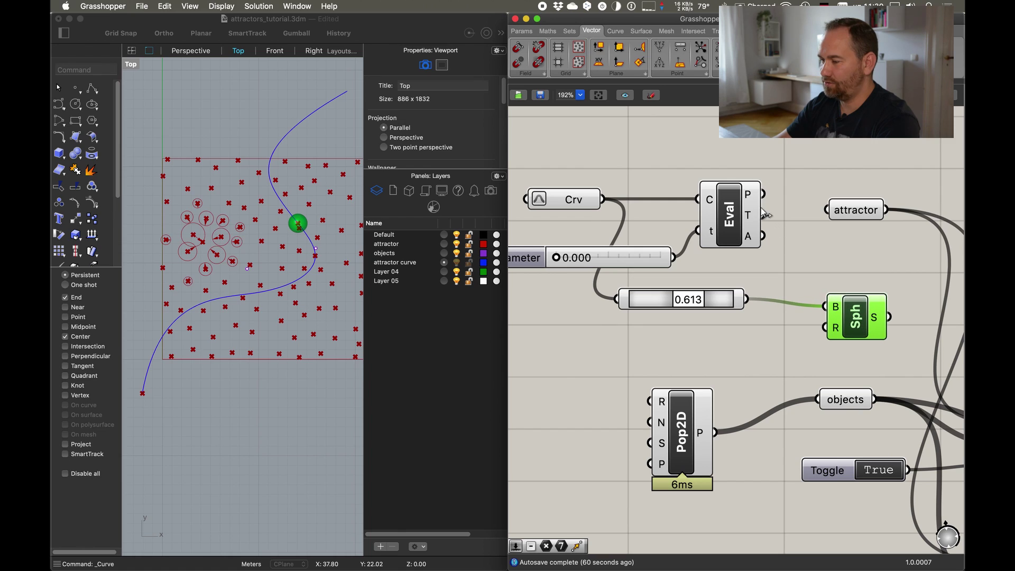
pyautogui.moveTo(751, 196)
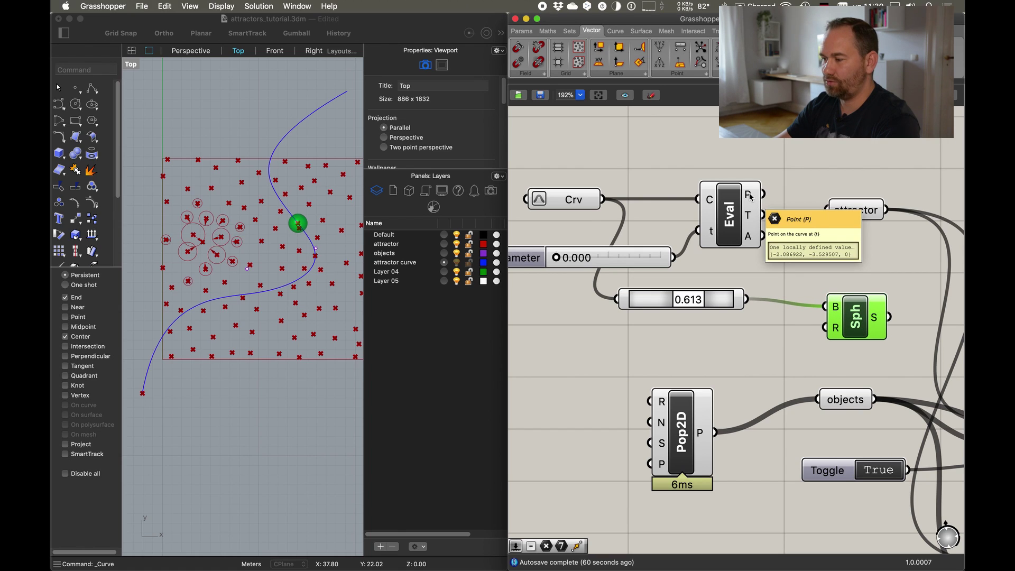
pyautogui.moveTo(753, 195); pyautogui.dragTo(827, 210)
# Place Sphere above attractor with its B input fed by attractor, and delete the Point On Curve component
pyautogui.moveTo(858, 245); pyautogui.dragTo(809, 234, button='right')
pyautogui.moveTo(852, 212); pyautogui.dragTo(915, 142)
pyautogui.moveTo(806, 206); pyautogui.dragTo(809, 206)
pyautogui.moveTo(927, 146); pyautogui.dragTo(930, 147)
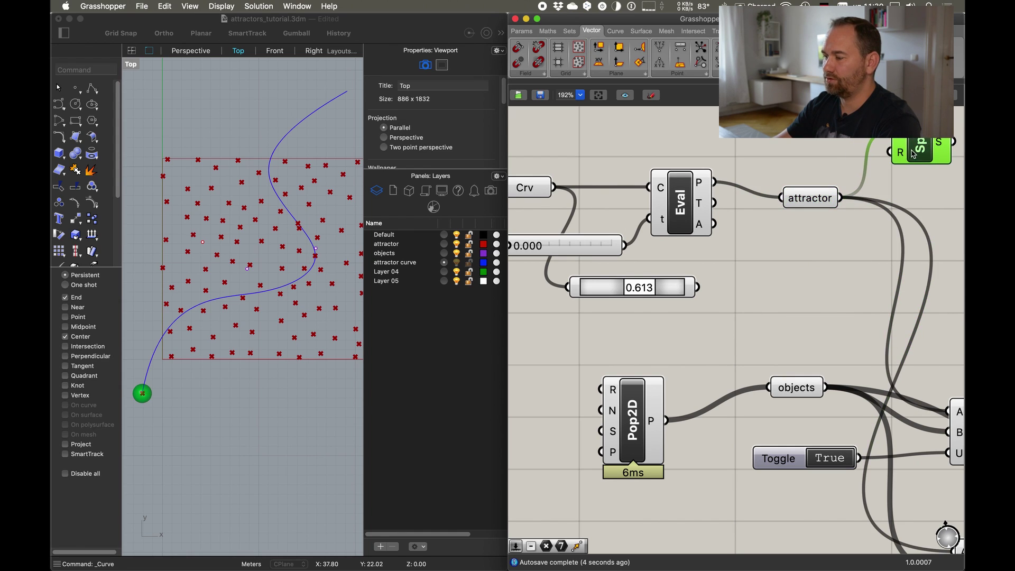
pyautogui.click(679, 293)
pyautogui.press('Delete')
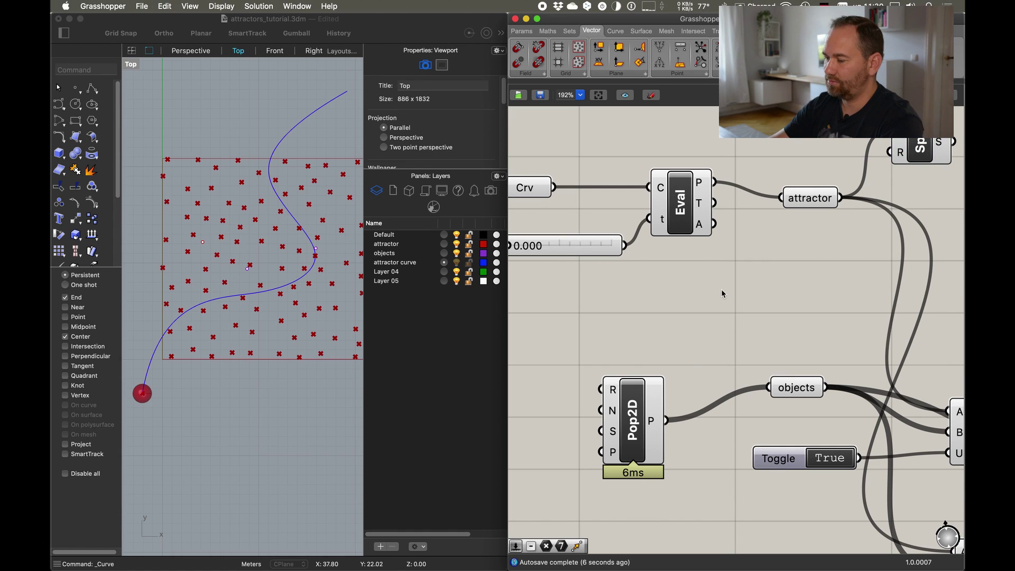
# Set the t slider to 0.410 to move the attractor along the curve and check the effect closely
pyautogui.moveTo(615, 272); pyautogui.dragTo(739, 267, button='right')
pyautogui.moveTo(562, 247); pyautogui.dragTo(614, 242)
pyautogui.scroll(3, 297, 279)
pyautogui.hscroll(3, 296, 278)
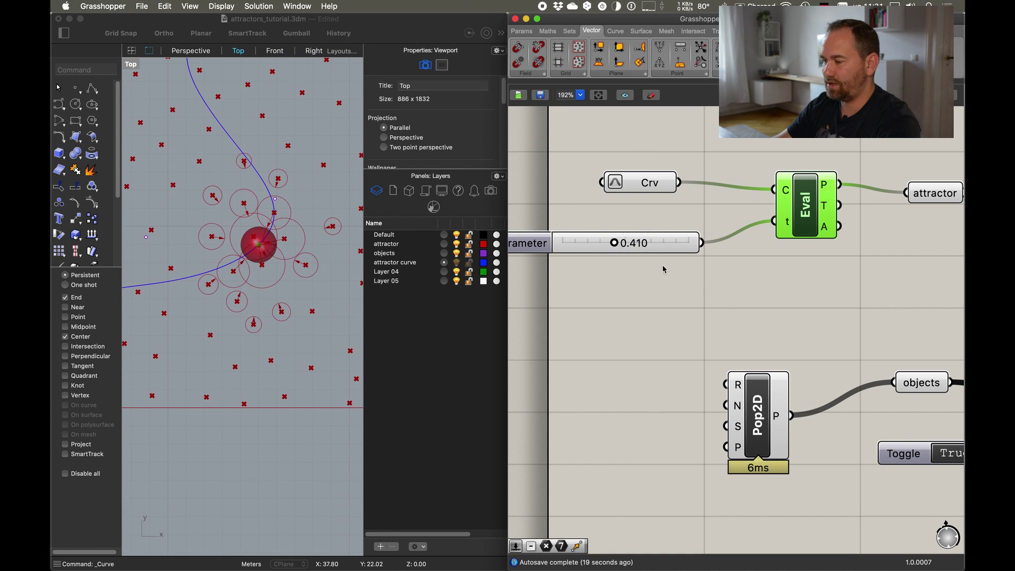
# Add a Line component (line between two points) below the display group
pyautogui.scroll(-3, 661, 296)
pyautogui.scroll(-4, 669, 311)
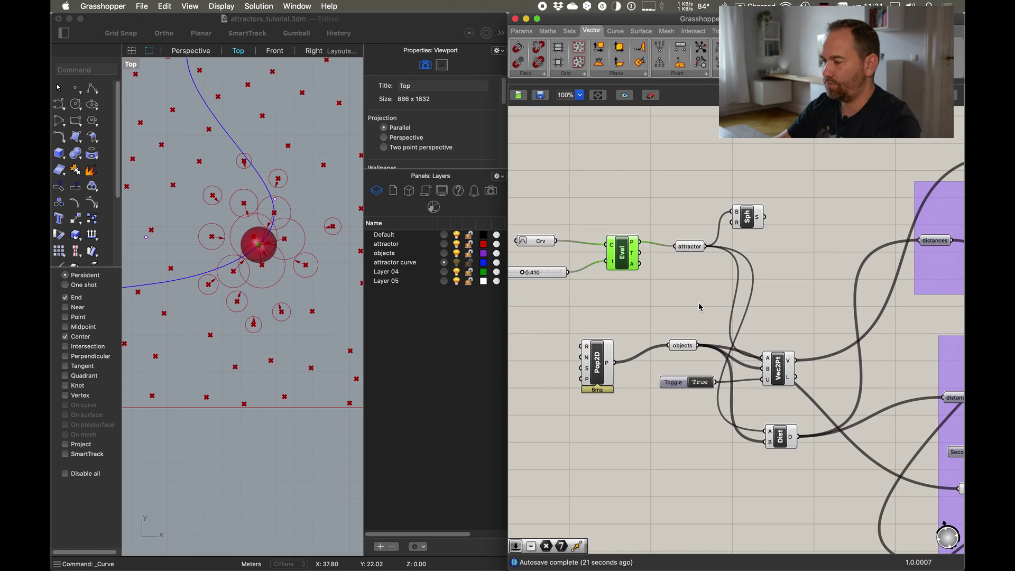
pyautogui.hscroll(5, 698, 309)
pyautogui.hscroll(5, 736, 280)
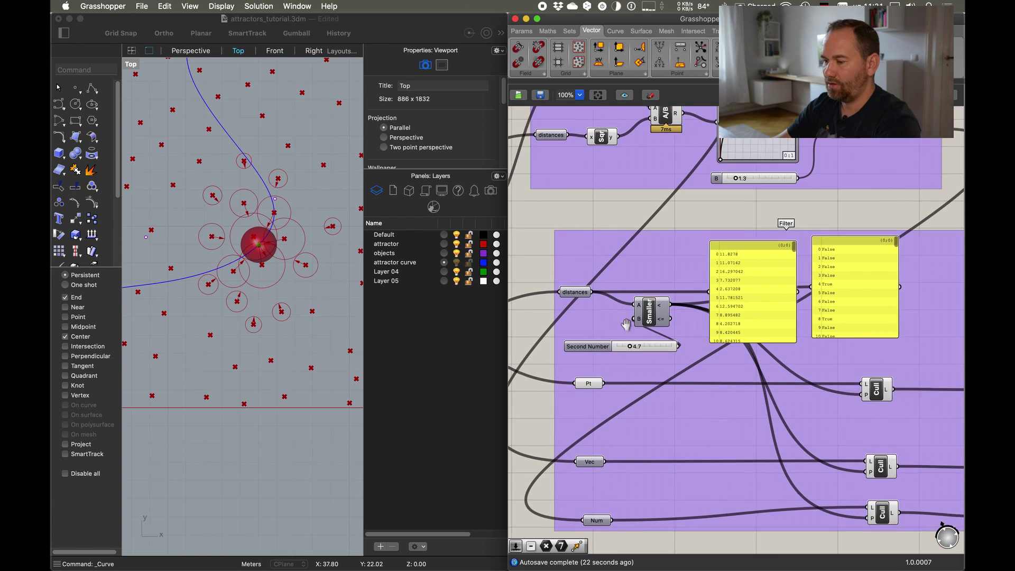
pyautogui.scroll(-3, 762, 328)
pyautogui.hscroll(10, 813, 344)
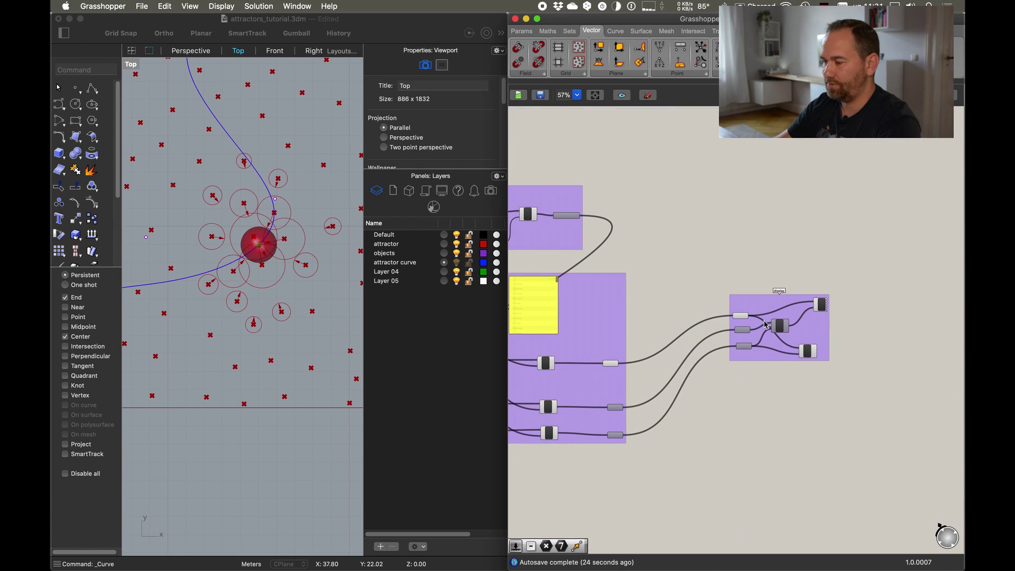
pyautogui.scroll(-5, 752, 359)
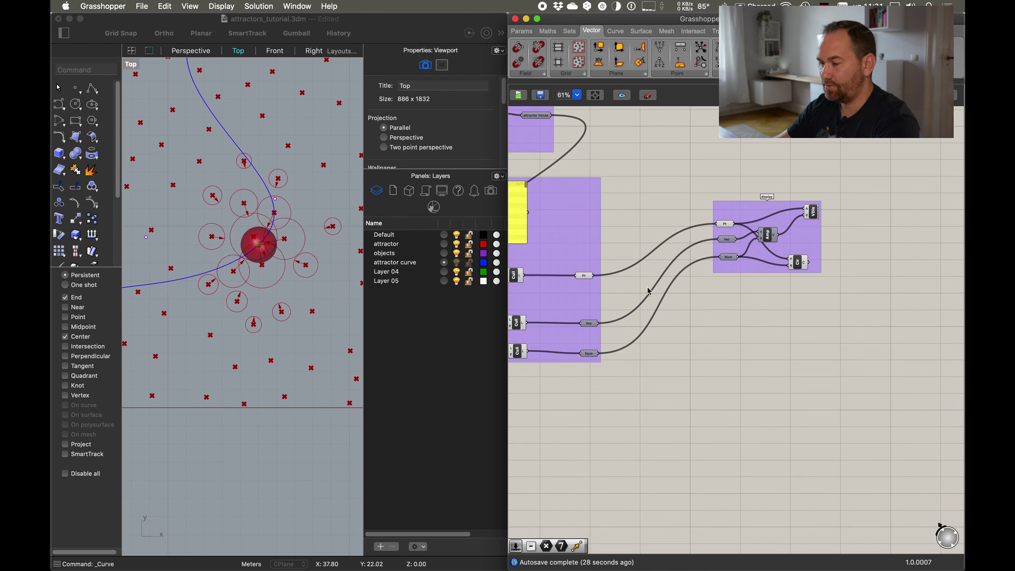
pyautogui.doubleClick(733, 335)
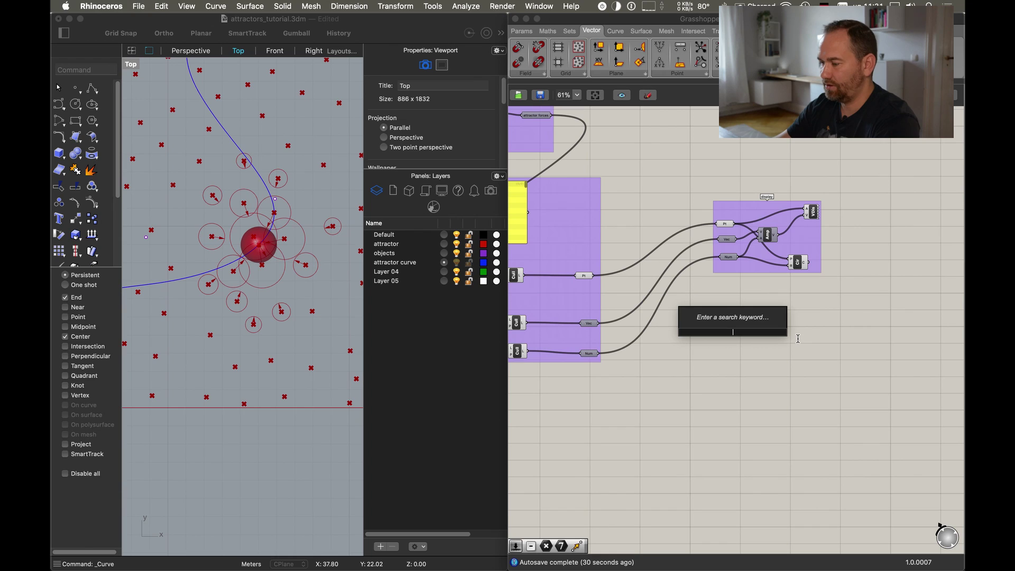
pyautogui.write('line')
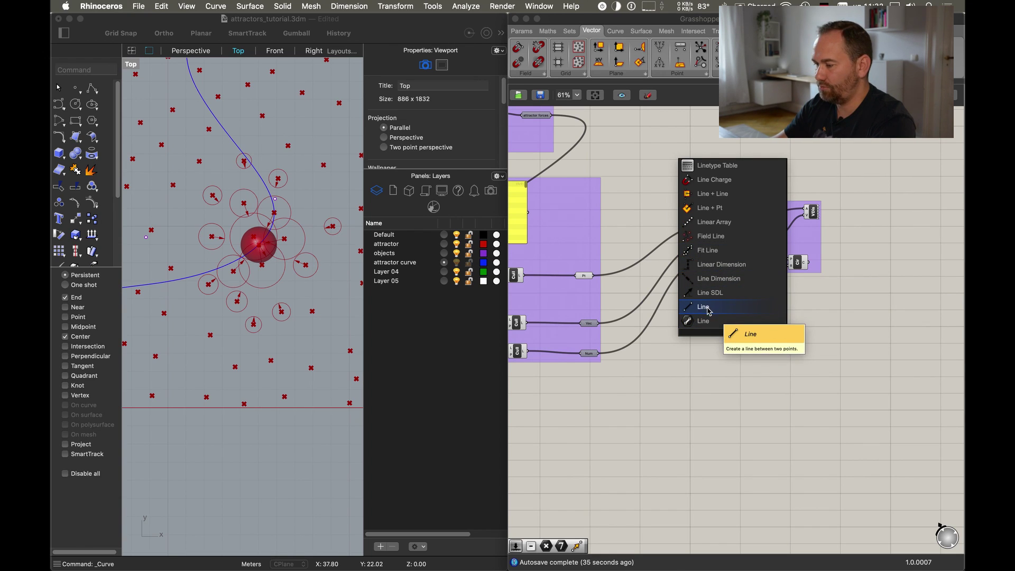
pyautogui.click(709, 308)
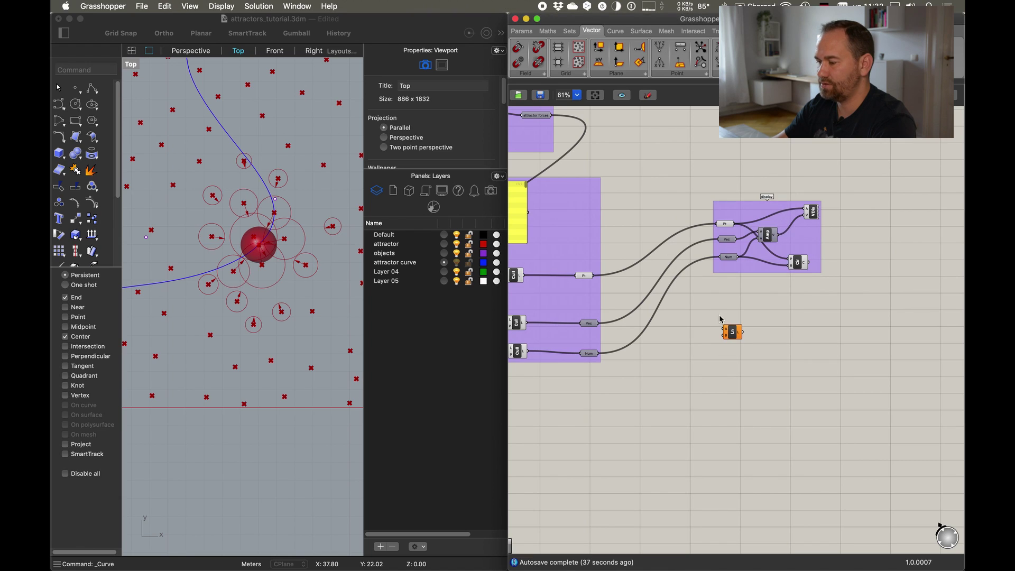
pyautogui.scroll(2, 736, 335)
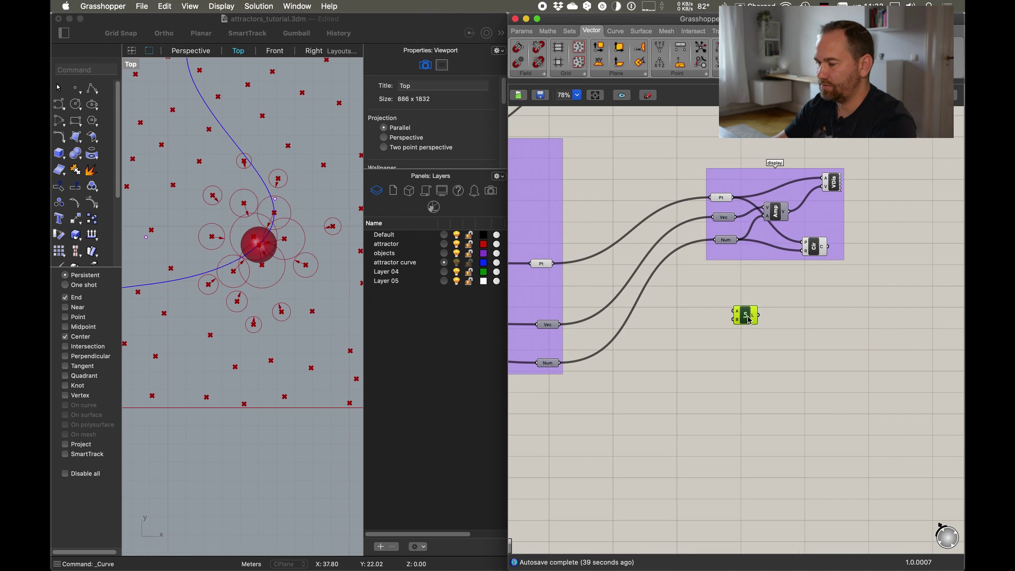
# Connect attractor to Line's A input and the display group's Pt to B, and tidy the positions of Pt and Line
pyautogui.moveTo(748, 320); pyautogui.dragTo(729, 289)
pyautogui.scroll(-5, 887, 350)
pyautogui.scroll(-6, 827, 318)
pyautogui.scroll(3, 740, 285)
pyautogui.scroll(5, 751, 312)
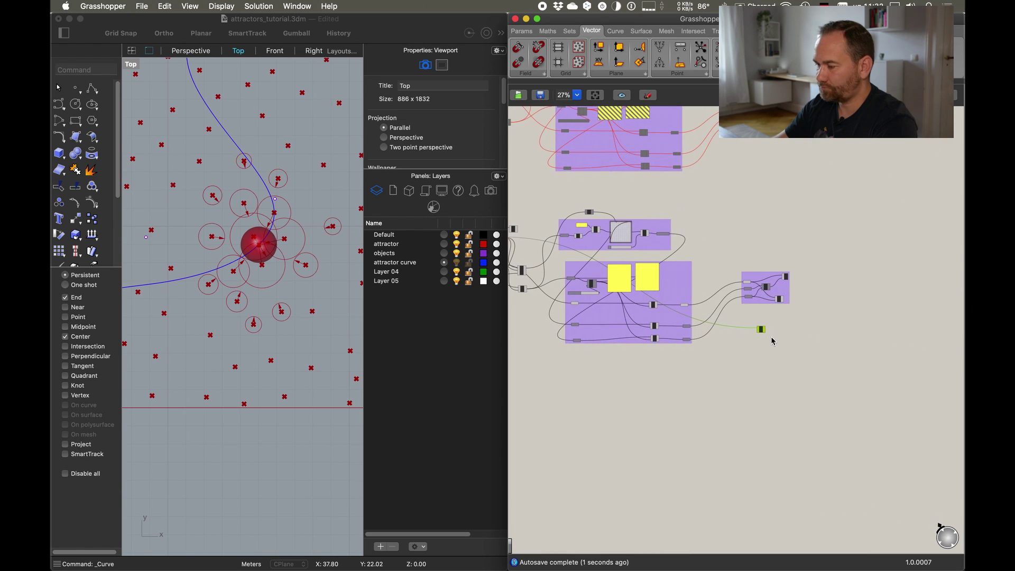
pyautogui.moveTo(763, 318); pyautogui.dragTo(780, 287)
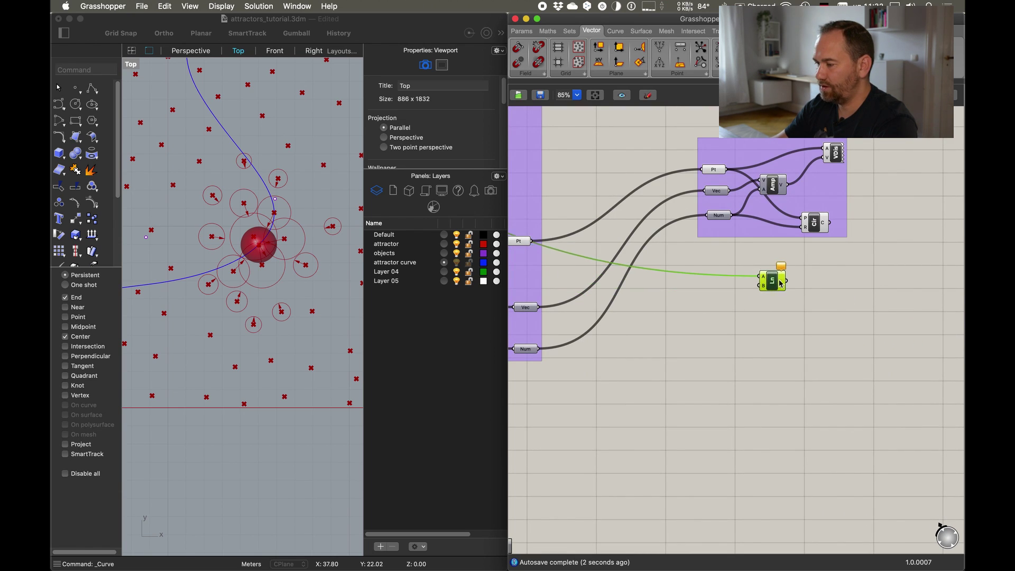
pyautogui.moveTo(729, 170); pyautogui.dragTo(761, 288)
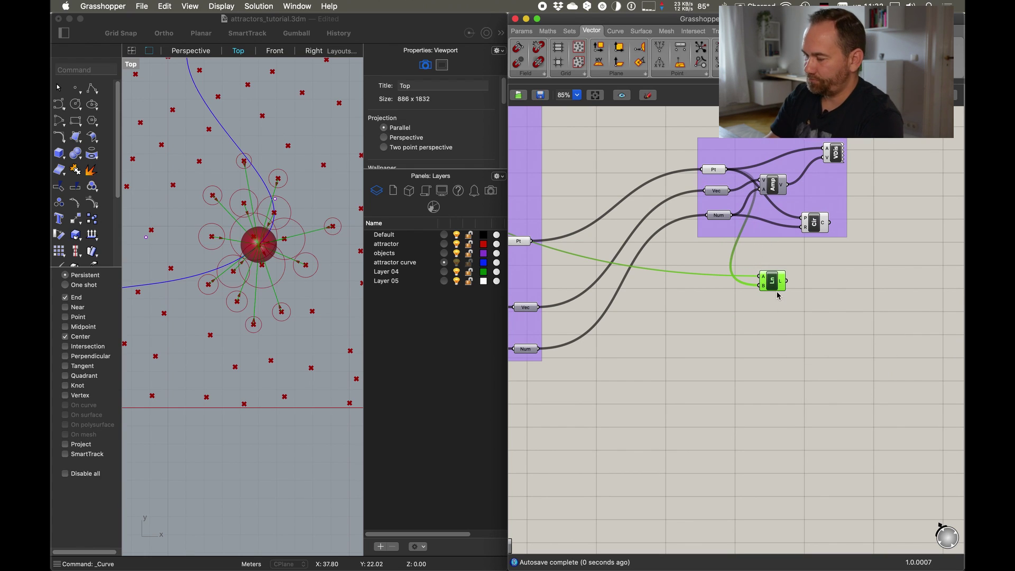
pyautogui.moveTo(715, 173); pyautogui.dragTo(716, 172)
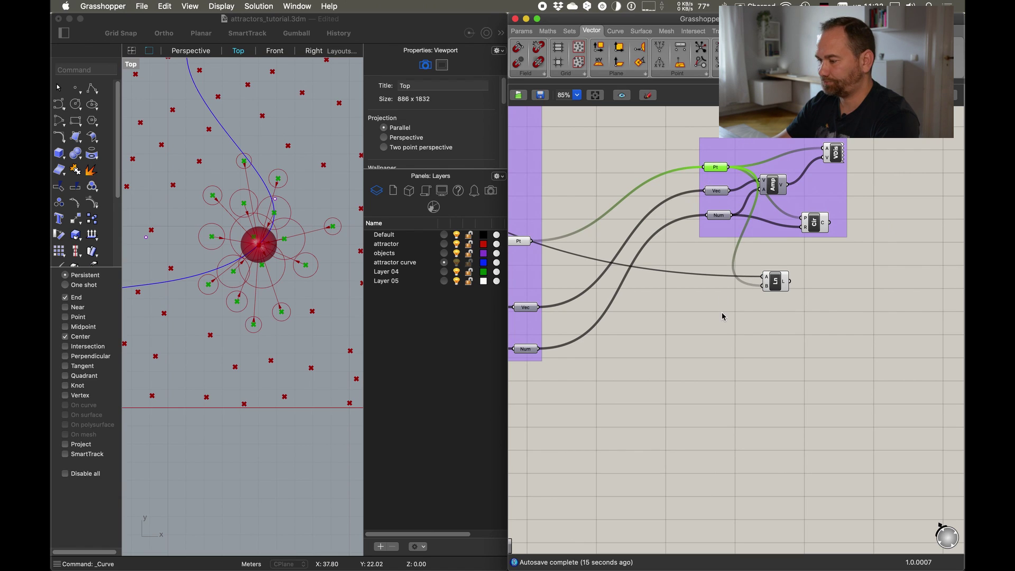
pyautogui.moveTo(775, 282); pyautogui.dragTo(775, 279)
pyautogui.click(664, 353)
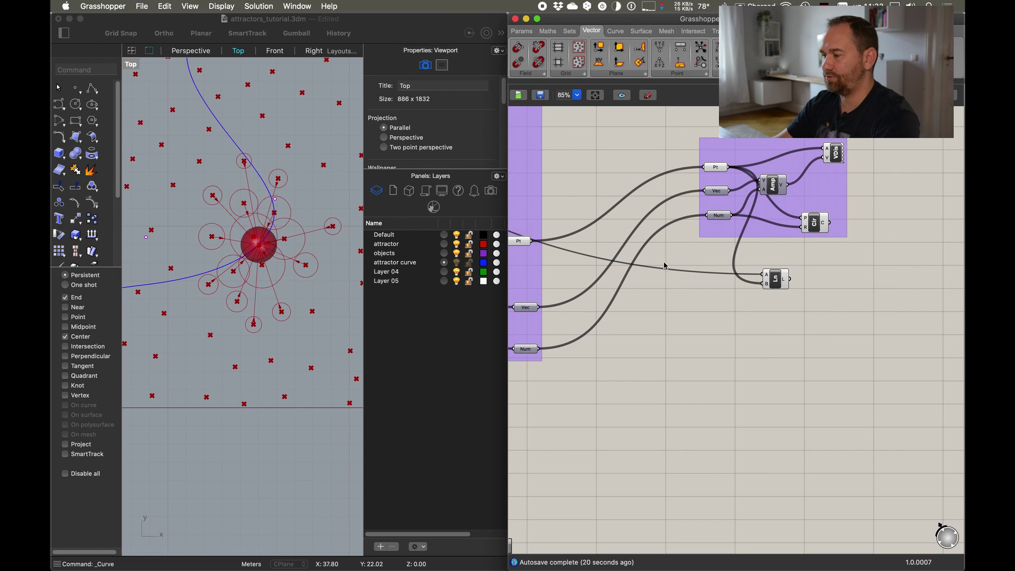
# Sweep the t slider to move the attractor point along the curve, leaving it at 0.157
pyautogui.scroll(-5, 664, 266)
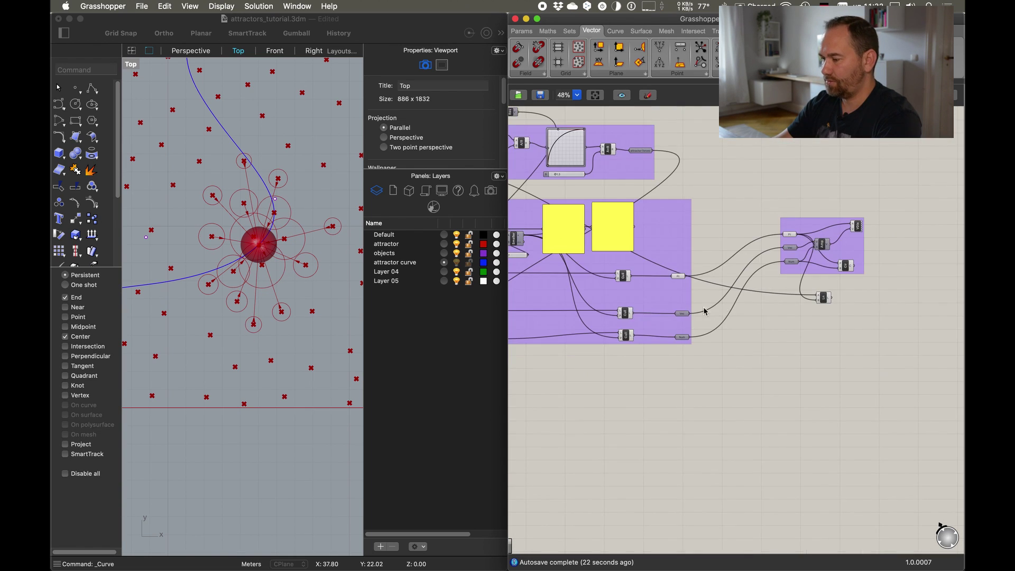
pyautogui.hscroll(-10, 724, 309)
pyautogui.scroll(1, 654, 239)
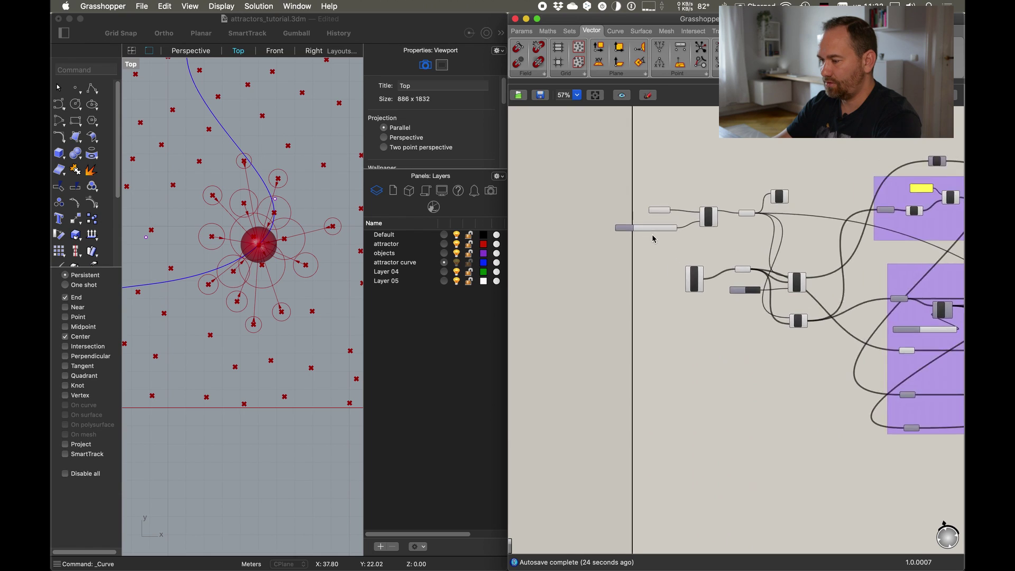
pyautogui.scroll(10, 654, 239)
pyautogui.moveTo(651, 207); pyautogui.dragTo(736, 203)
pyautogui.hscroll(-5, 296, 314)
pyautogui.scroll(-3, 295, 314)
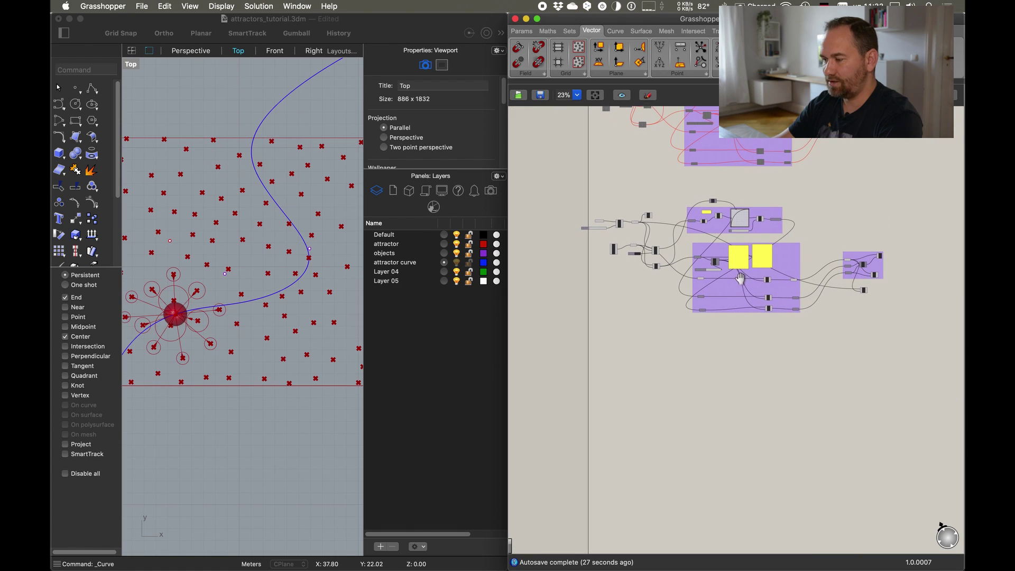
# Duplicate the whole curve-point attractor definition and place the copy below the original
pyautogui.moveTo(740, 279); pyautogui.dragTo(738, 281, button='right')
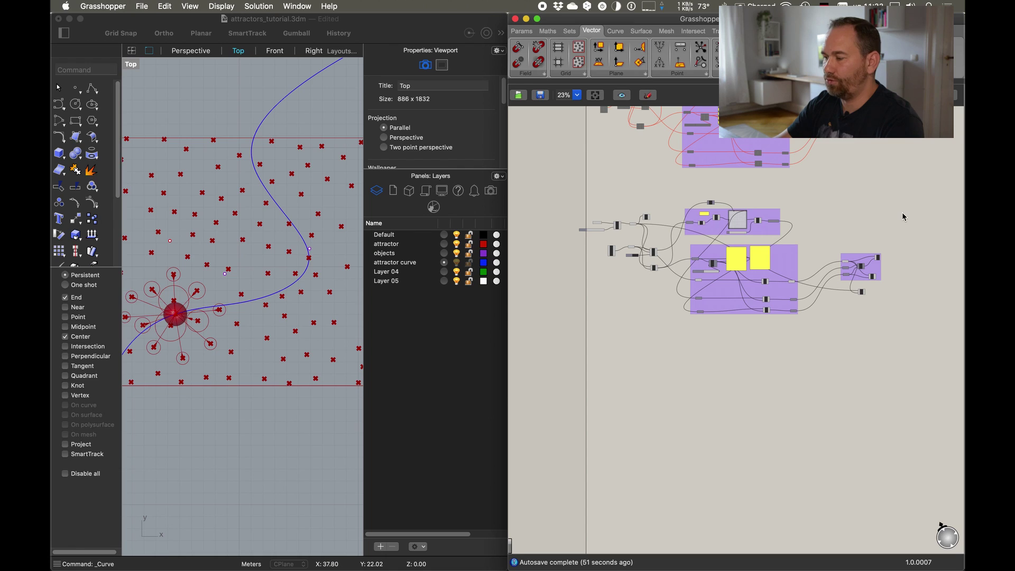
pyautogui.moveTo(912, 189); pyautogui.dragTo(555, 334)
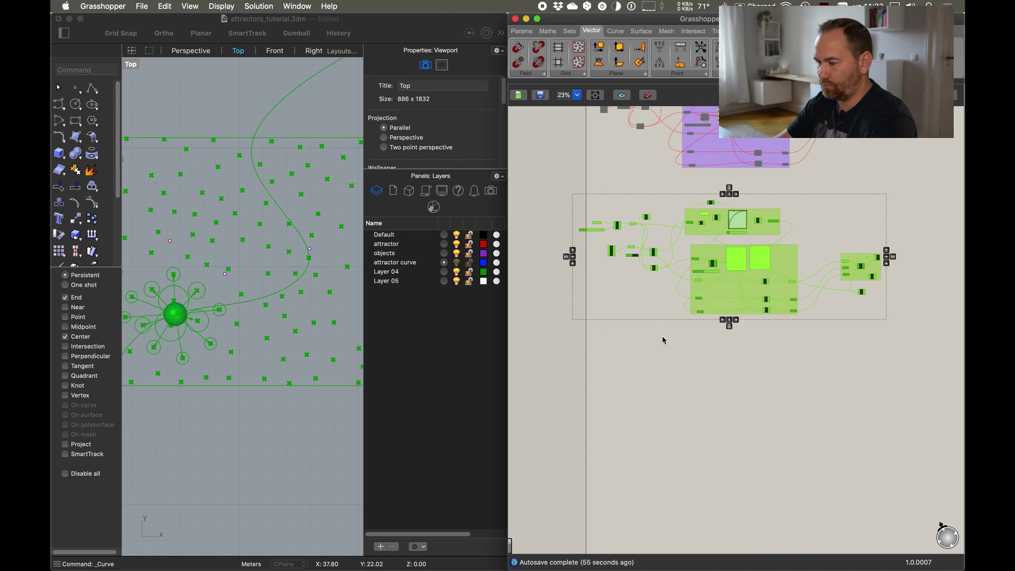
pyautogui.press('super+c')
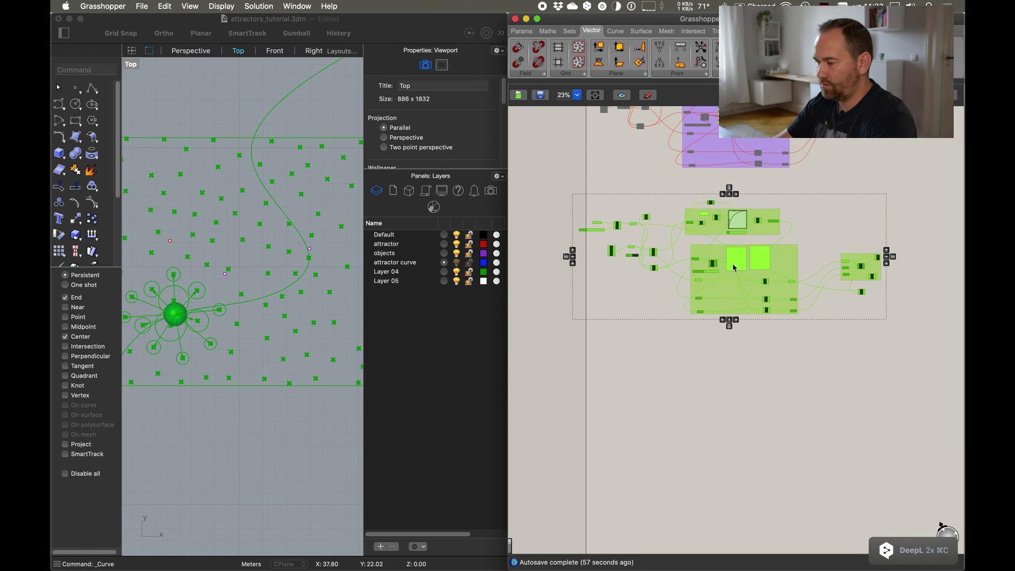
pyautogui.press('super+v')
pyautogui.moveTo(758, 262); pyautogui.dragTo(765, 433)
# Group the original curve-point attractor definition and disable its components
pyautogui.moveTo(910, 185); pyautogui.dragTo(565, 348)
pyautogui.press('super+g')
pyautogui.click(656, 341)
pyautogui.scroll(-3, 689, 358)
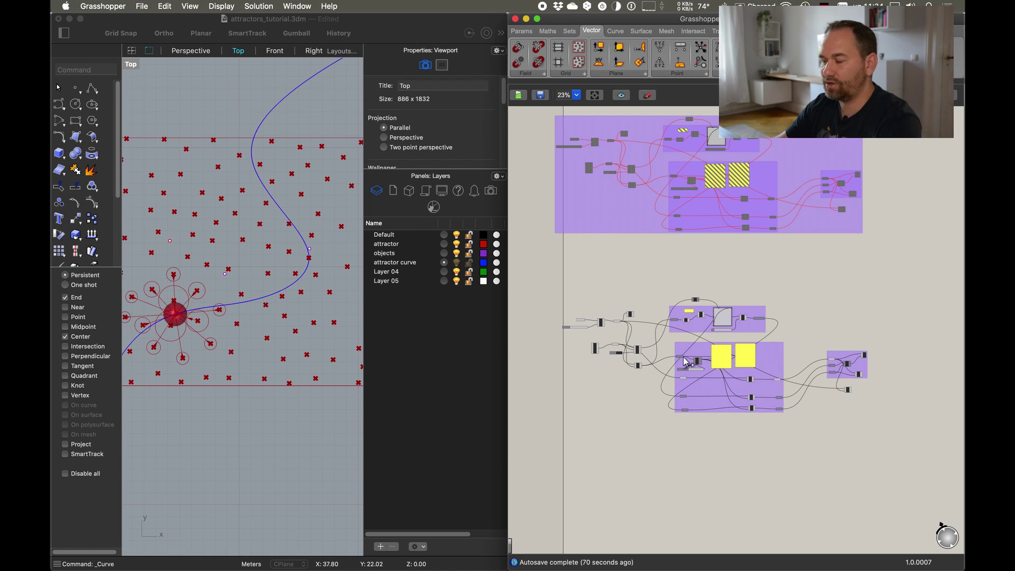
# Move the copy's Crv, t slider and Evaluate Curve further away from the attractor parameter
pyautogui.moveTo(658, 350); pyautogui.dragTo(678, 339, button='right')
pyautogui.scroll(4, 640, 335)
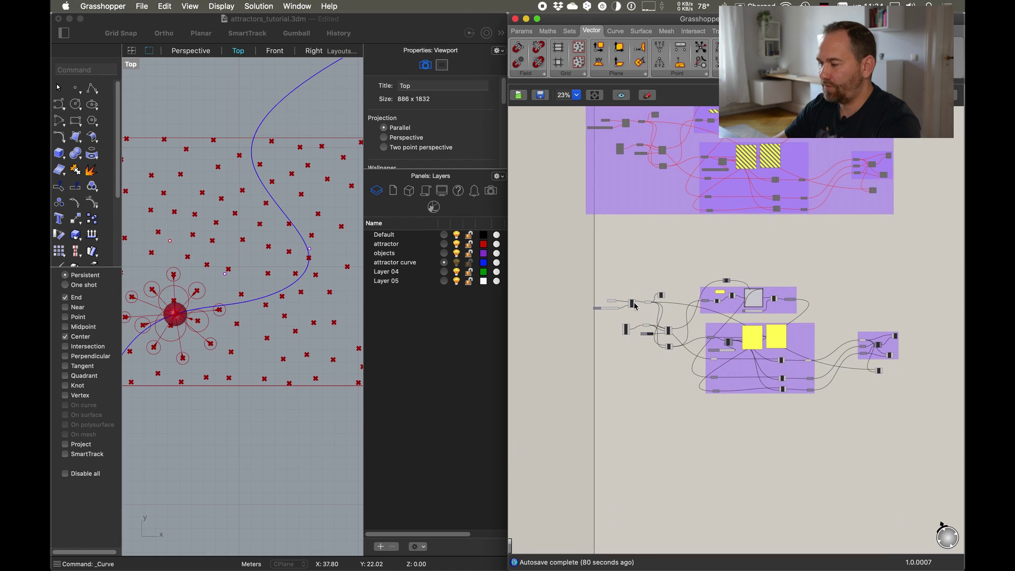
pyautogui.scroll(4, 644, 311)
pyautogui.moveTo(688, 369); pyautogui.dragTo(568, 282)
pyautogui.moveTo(684, 309); pyautogui.dragTo(584, 302)
# Move Sphere higher above attractor, spread attractor and objects slightly apart, and raise Crv above the t slider
pyautogui.click(806, 257)
pyautogui.moveTo(806, 256); pyautogui.dragTo(809, 223)
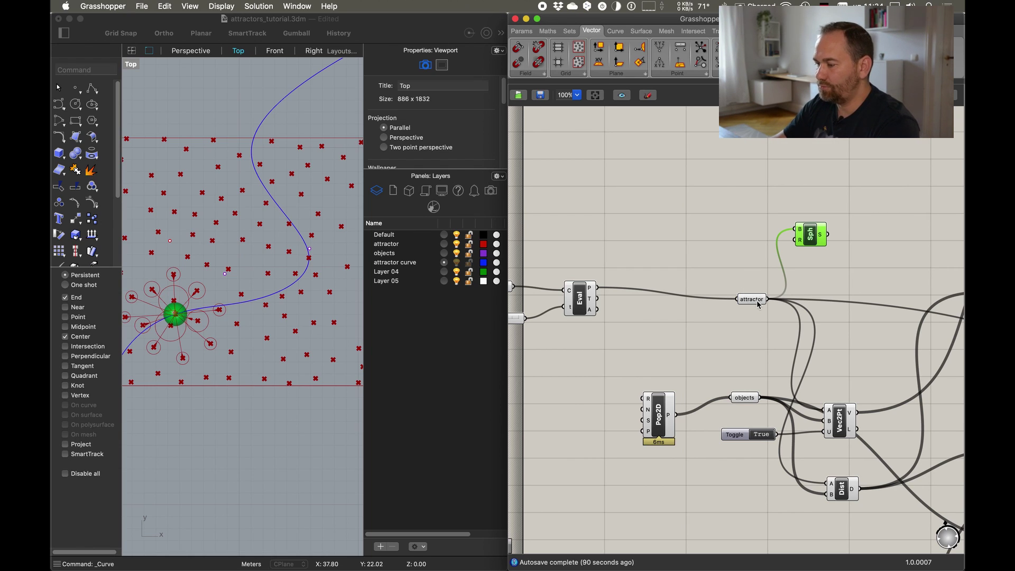
pyautogui.moveTo(759, 305); pyautogui.dragTo(753, 301)
pyautogui.moveTo(751, 398); pyautogui.dragTo(754, 408)
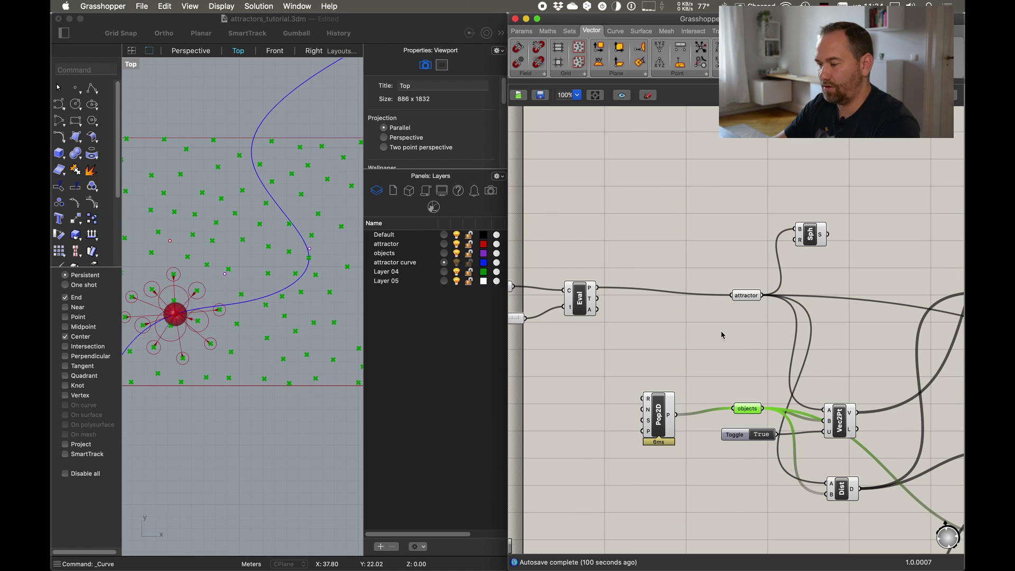
pyautogui.hscroll(-5, 740, 341)
pyautogui.moveTo(574, 287); pyautogui.dragTo(585, 270)
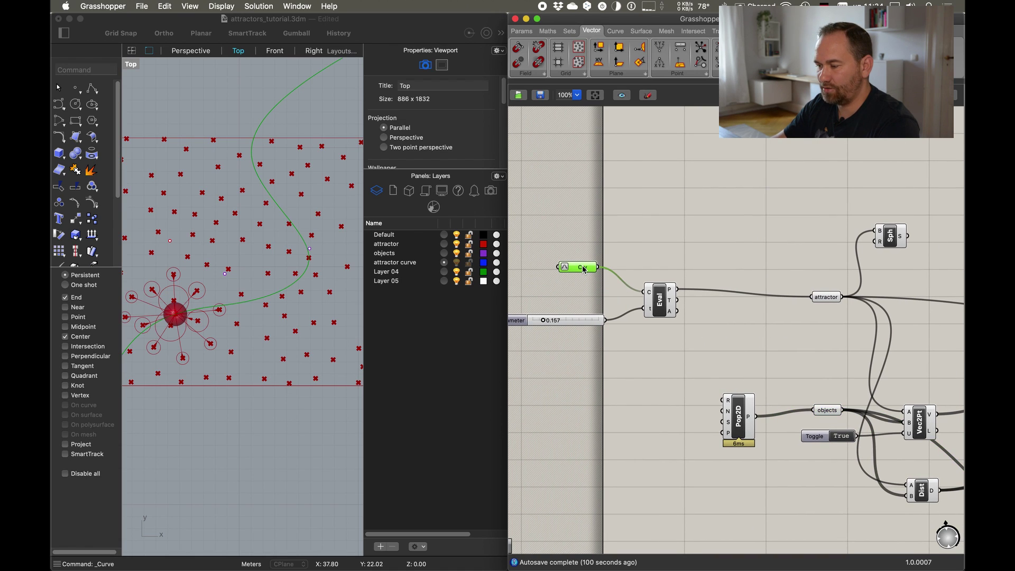
# Delete the Sphere, Evaluate Curve and t slider from the copied definition
pyautogui.click(901, 239)
pyautogui.press('Delete')
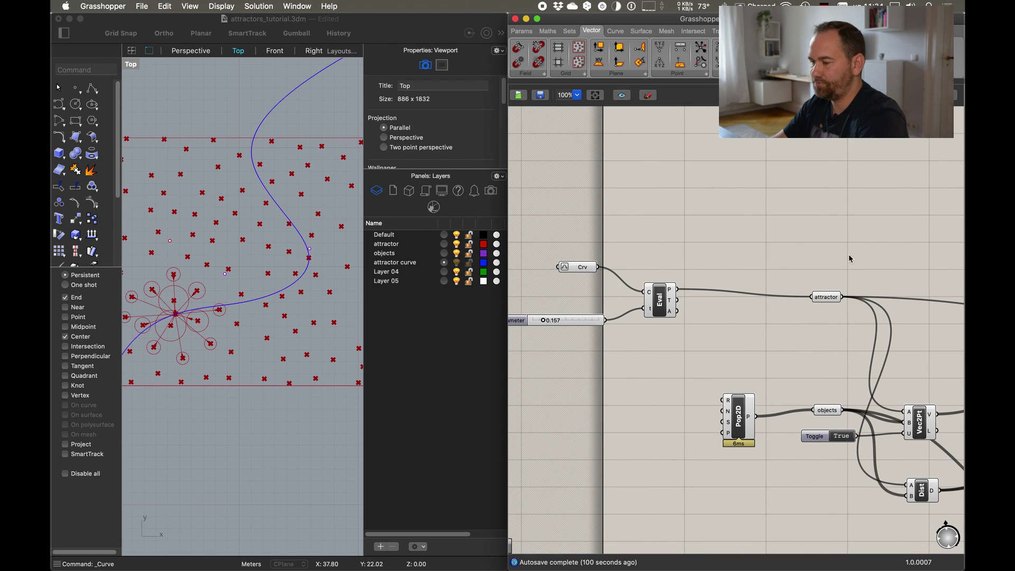
pyautogui.moveTo(669, 305); pyautogui.dragTo(547, 341)
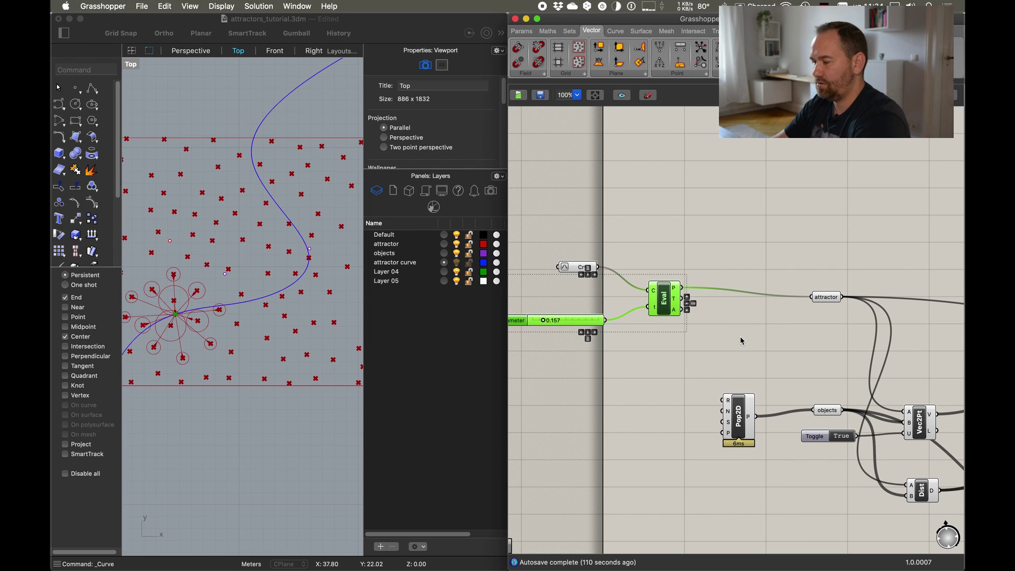
pyautogui.press('Delete')
# Shift the attractor parameter away from Crv and add a Curve Closest Point component between them
pyautogui.moveTo(589, 272); pyautogui.dragTo(586, 274)
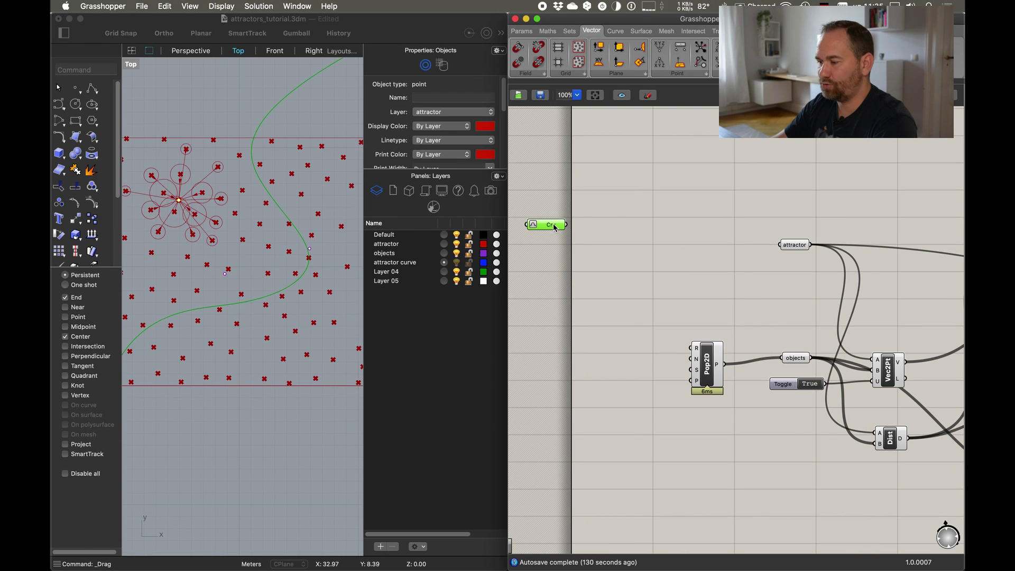
pyautogui.moveTo(794, 247); pyautogui.dragTo(851, 250)
pyautogui.doubleClick(739, 259)
pyautogui.write('clos')
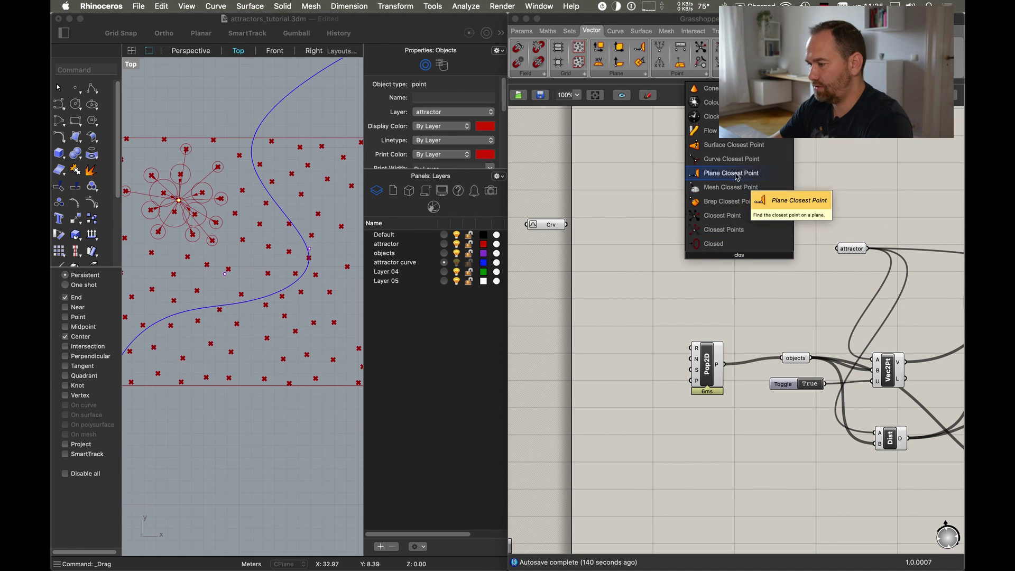
pyautogui.click(736, 161)
# Connect Crv to Curve Closest Point's C input and objects to its P input
pyautogui.moveTo(738, 266); pyautogui.dragTo(567, 224)
pyautogui.moveTo(750, 211); pyautogui.dragTo(811, 358)
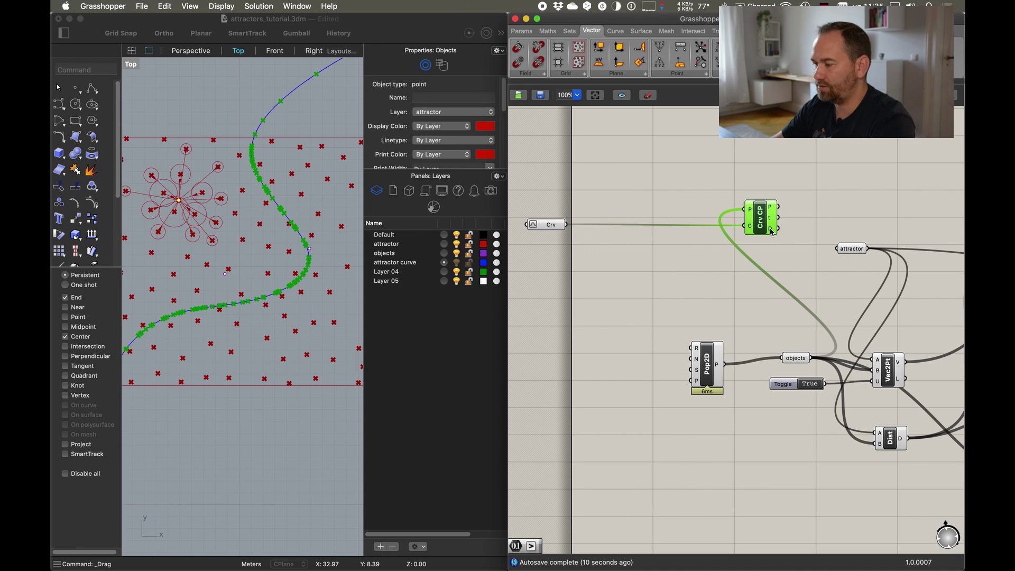
pyautogui.moveTo(745, 239); pyautogui.dragTo(635, 199, button='right')
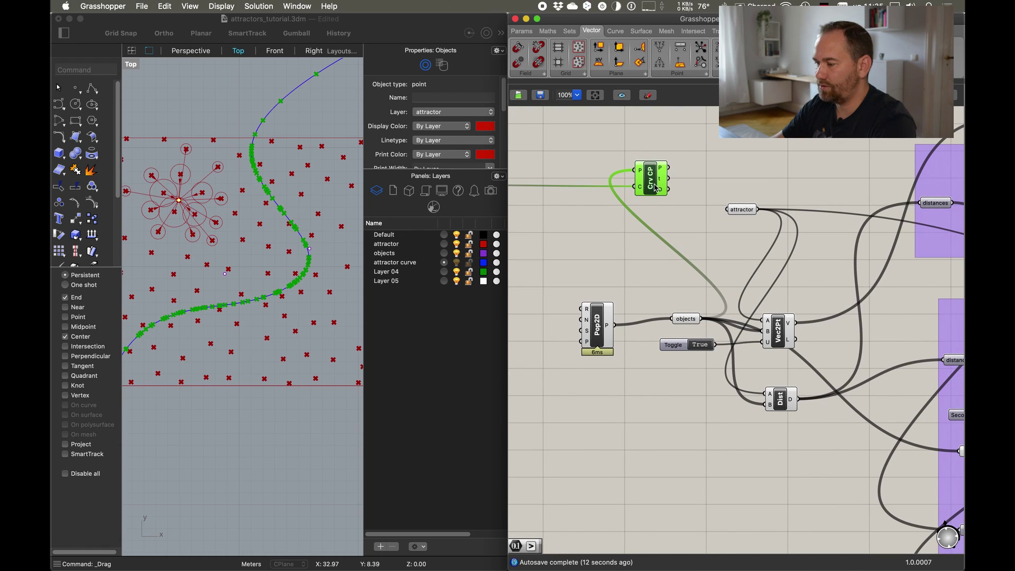
# Connect Curve Closest Point's P output to the attractor parameter and move attractor slightly higher
pyautogui.moveTo(686, 233); pyautogui.dragTo(579, 205, button='right')
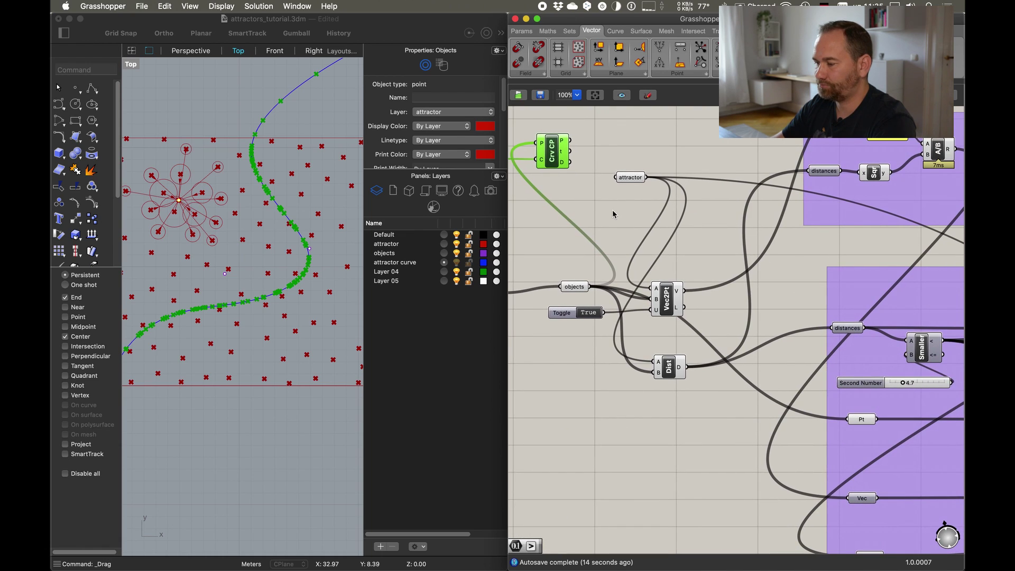
pyautogui.moveTo(564, 142)
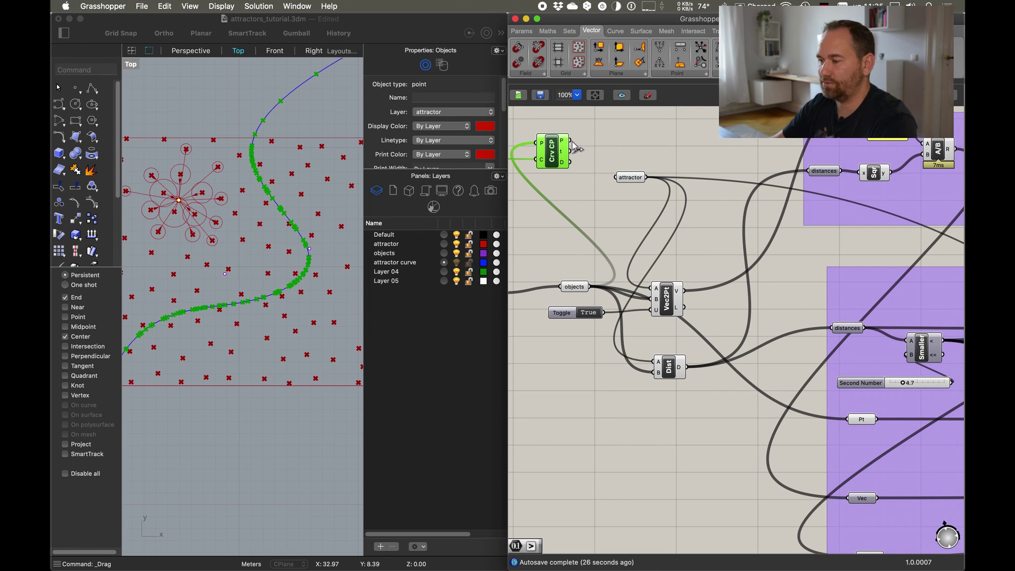
pyautogui.moveTo(571, 141); pyautogui.dragTo(617, 178)
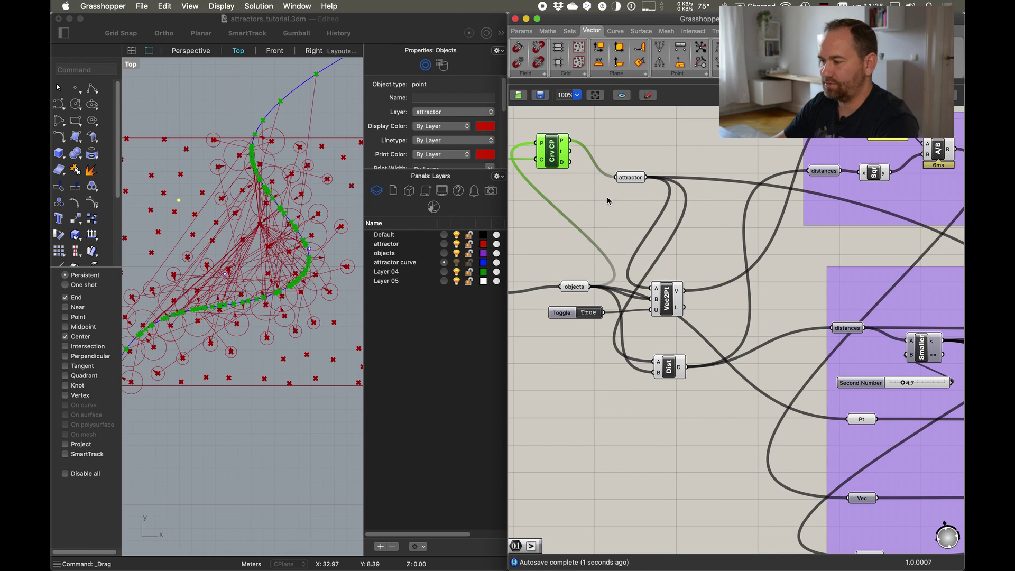
pyautogui.moveTo(628, 182); pyautogui.dragTo(629, 172)
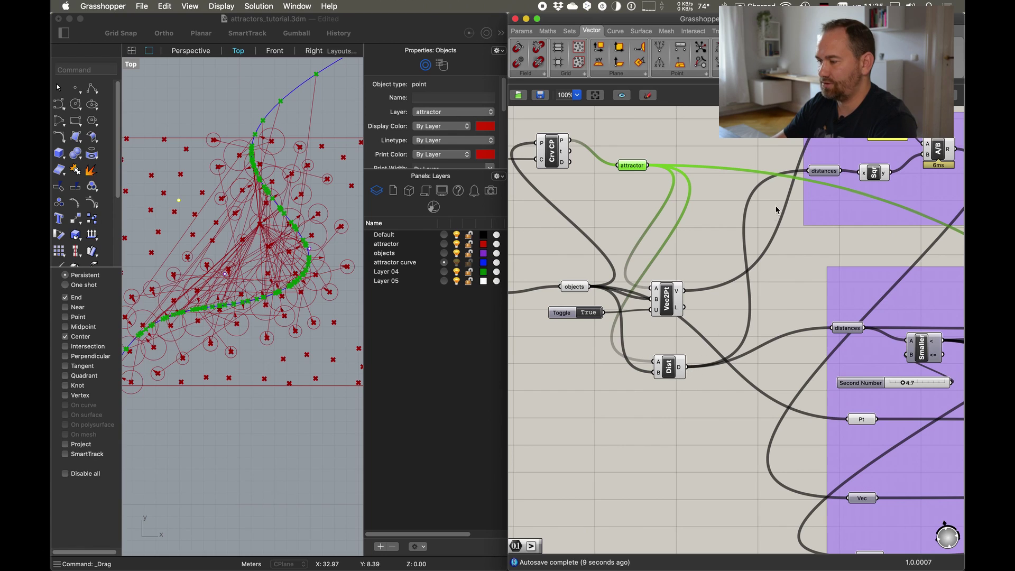
# Feed both distances parameters from Curve Closest Point's D output in place of the Distance component
pyautogui.moveTo(819, 171); pyautogui.dragTo(832, 329)
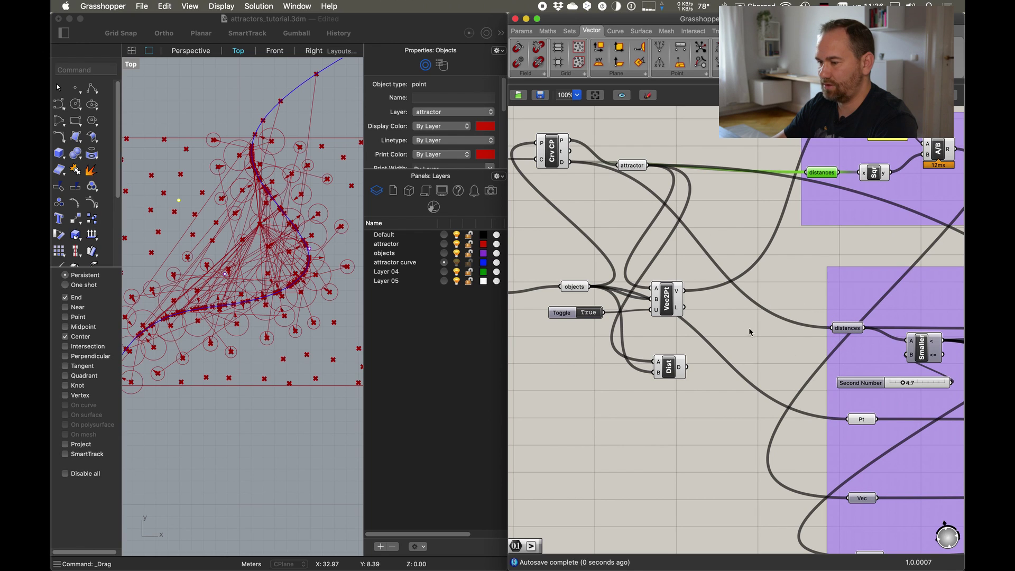
pyautogui.moveTo(260, 317); pyautogui.dragTo(280, 302, button='right')
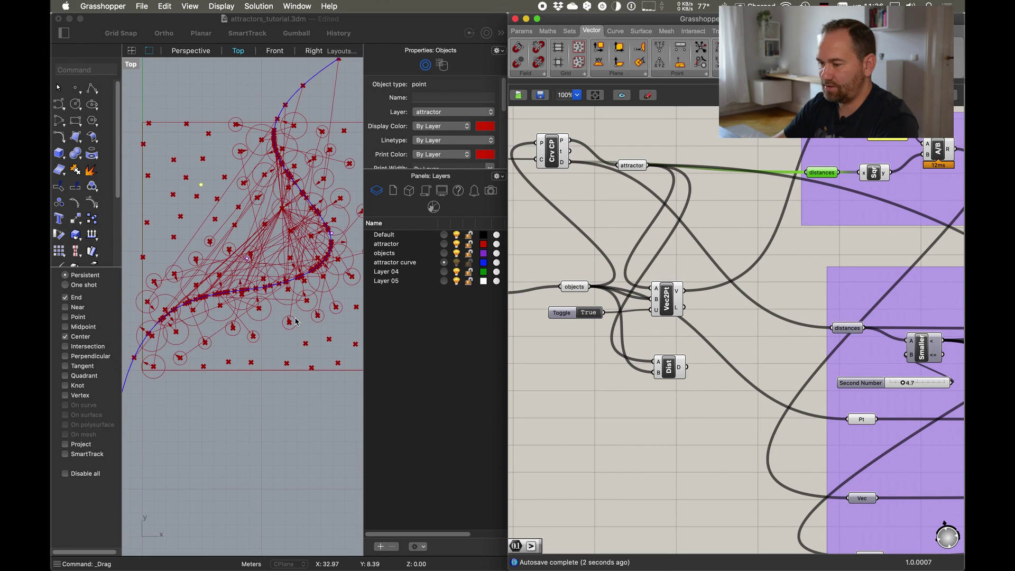
pyautogui.moveTo(304, 266); pyautogui.dragTo(295, 273, button='right')
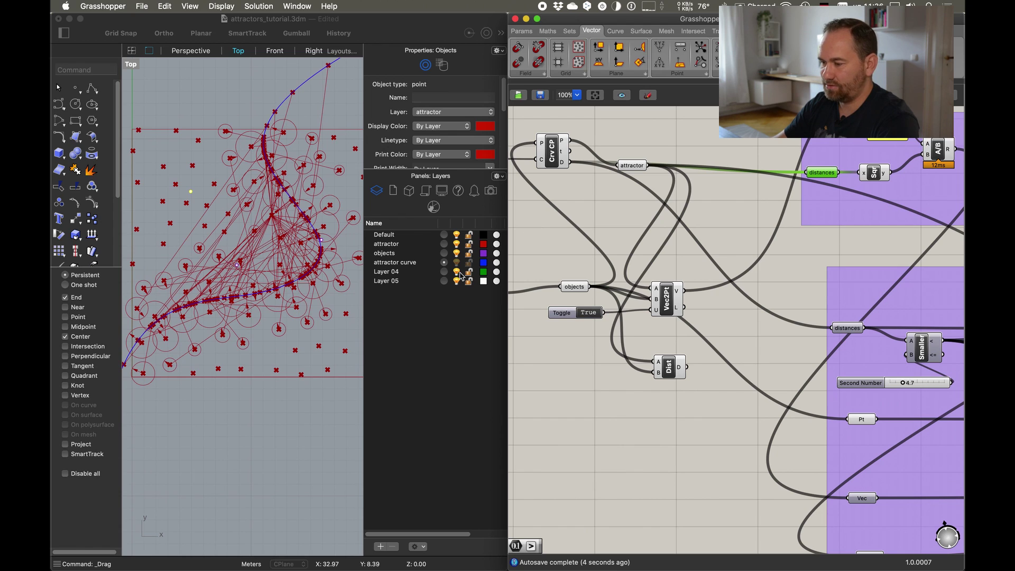
# Disable the Line component below the display group
pyautogui.moveTo(685, 272); pyautogui.dragTo(686, 280, button='right')
pyautogui.scroll(-8, 707, 242)
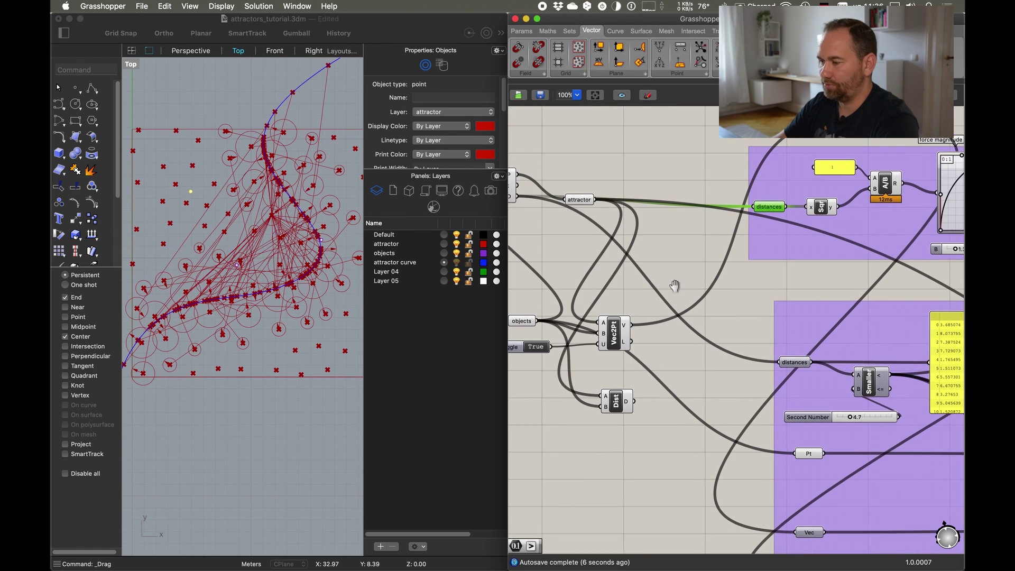
pyautogui.scroll(10, 874, 318)
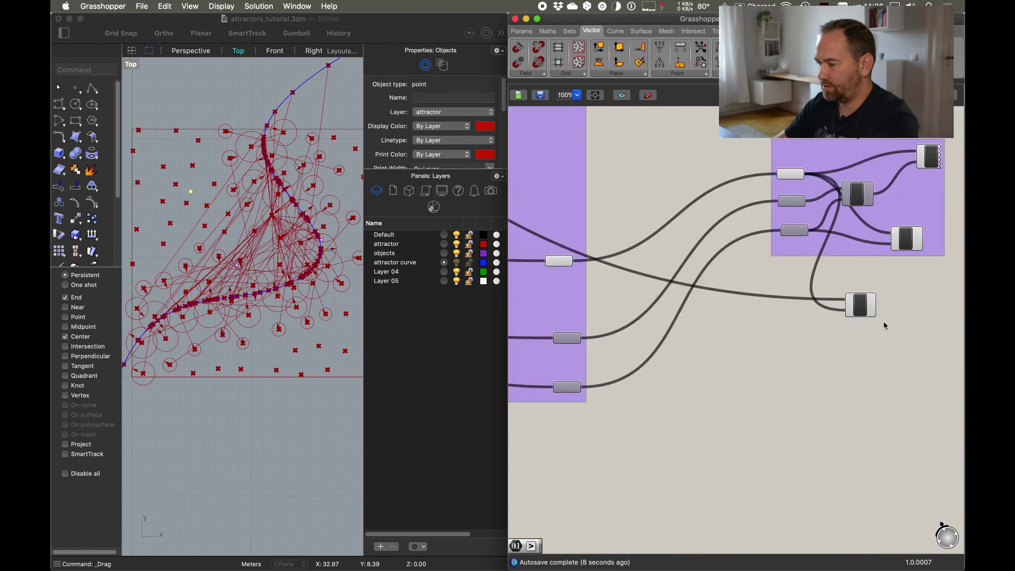
pyautogui.click(823, 296)
pyautogui.rightClick(832, 354)
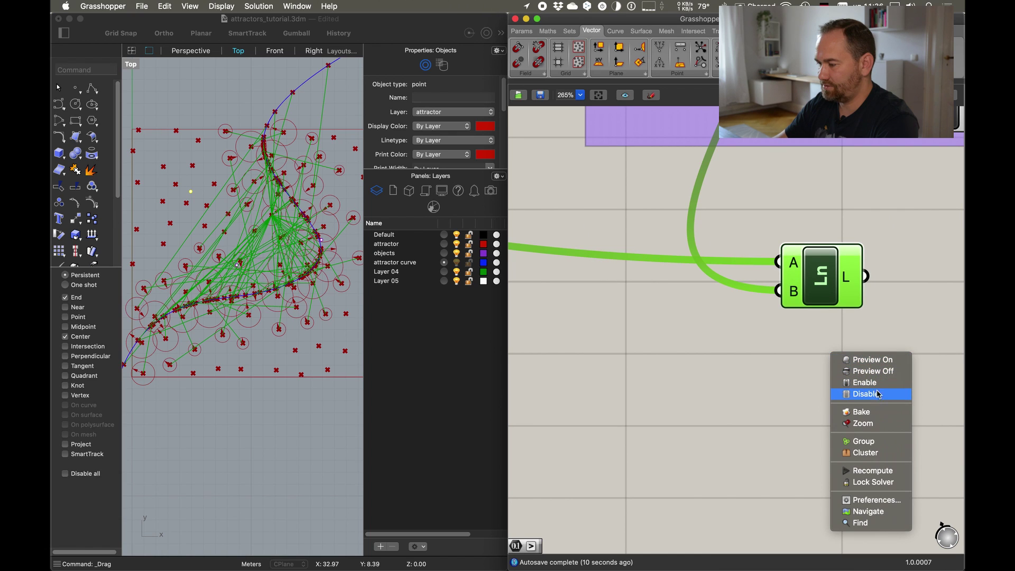
pyautogui.click(868, 394)
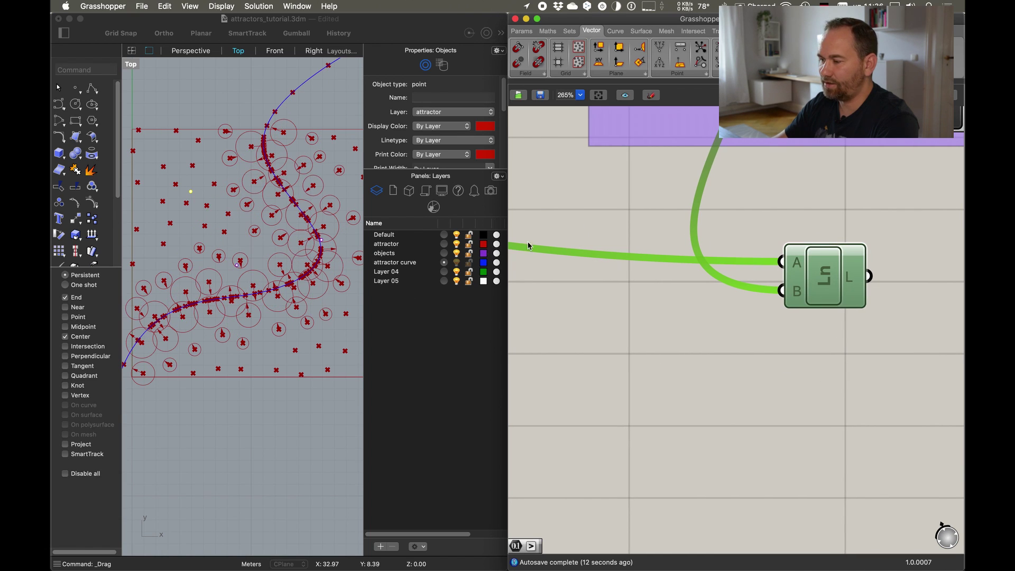
# Turn off the preview of the Curve Closest Point component
pyautogui.hscroll(-3, 511, 246)
pyautogui.scroll(-3, 261, 286)
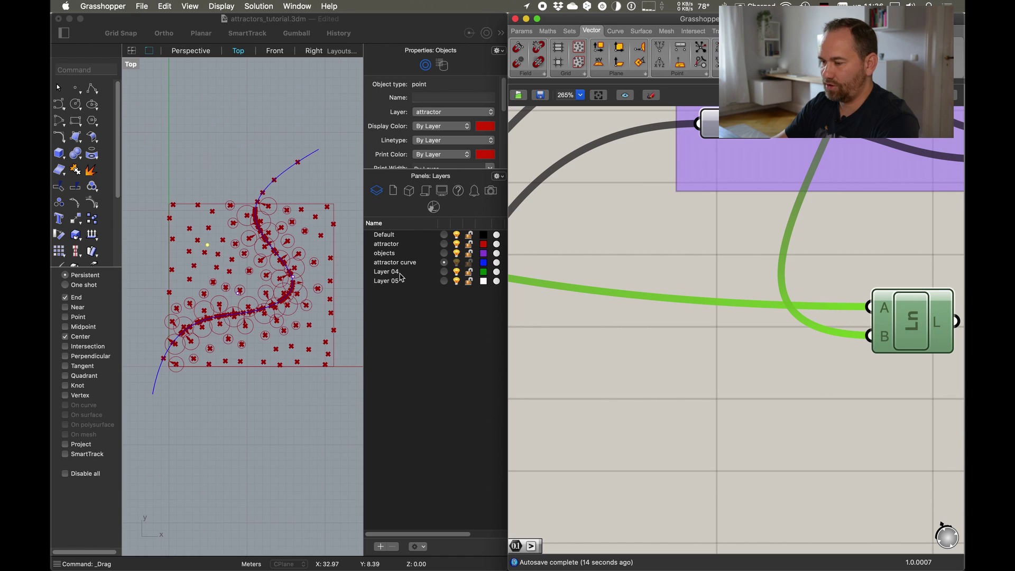
pyautogui.hscroll(-5, 700, 297)
pyautogui.scroll(3, 700, 296)
pyautogui.scroll(5, 283, 322)
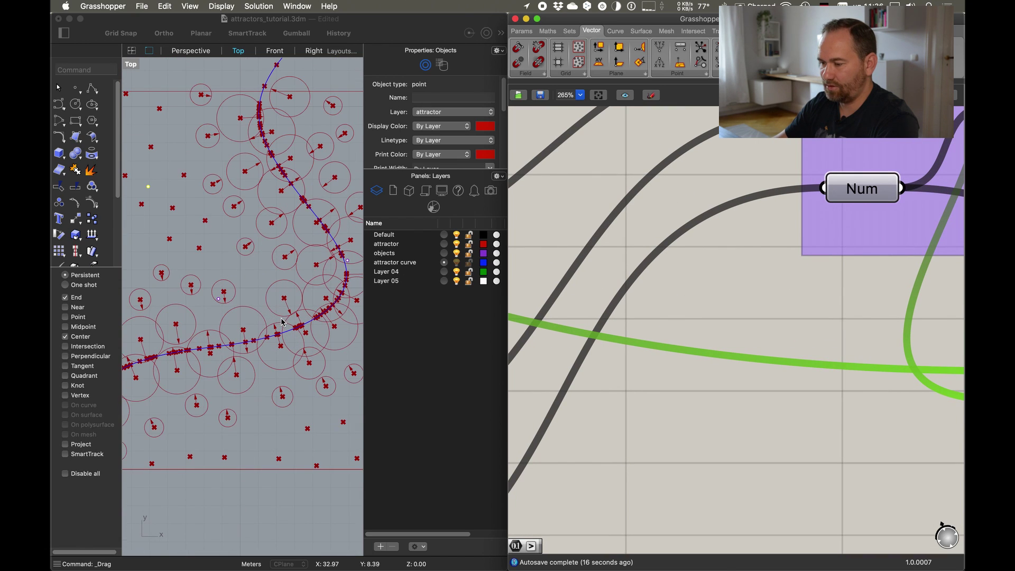
pyautogui.scroll(-2, 283, 322)
pyautogui.scroll(-5, 770, 310)
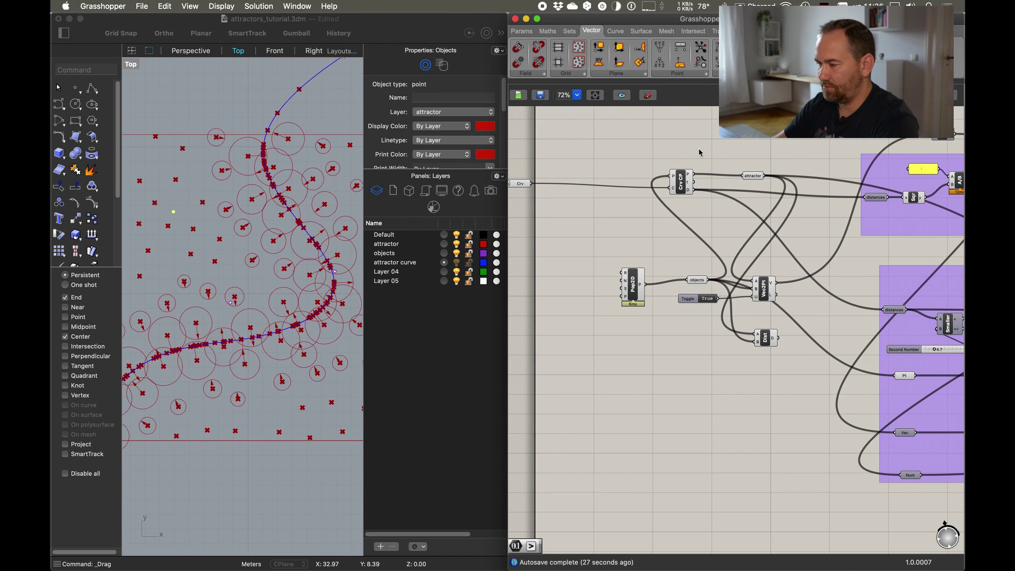
pyautogui.click(682, 185)
pyautogui.rightClick(702, 139)
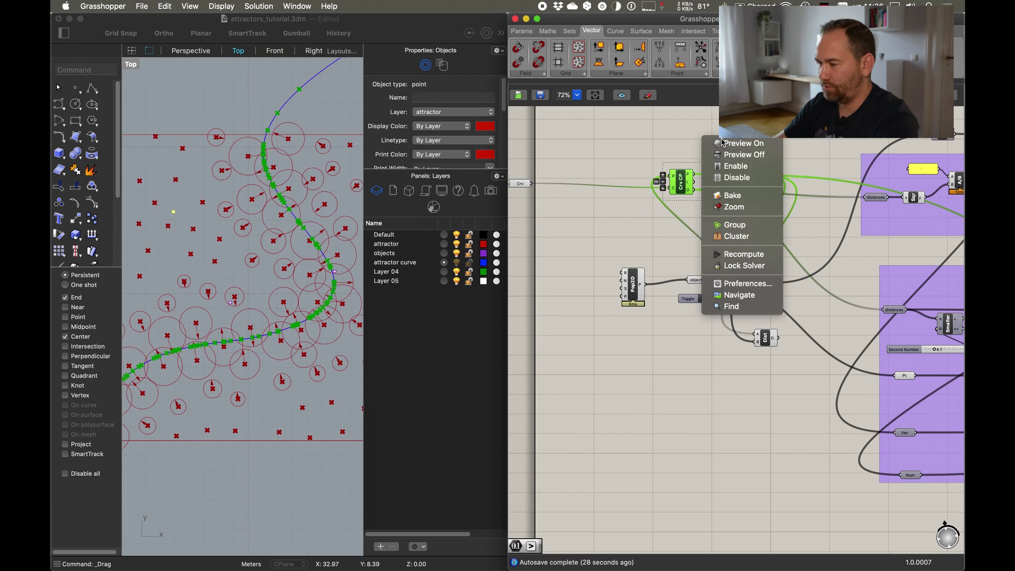
pyautogui.click(751, 159)
pyautogui.click(582, 238)
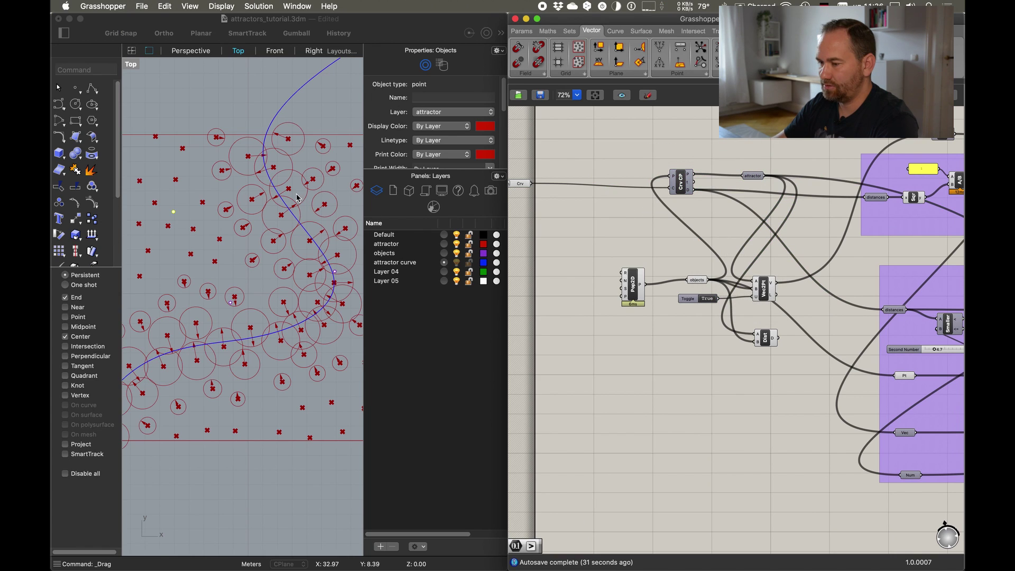
# Select the attractor curve in Rhino and examine the circles and vector arrows along it
pyautogui.click(296, 221)
pyautogui.click(296, 221)
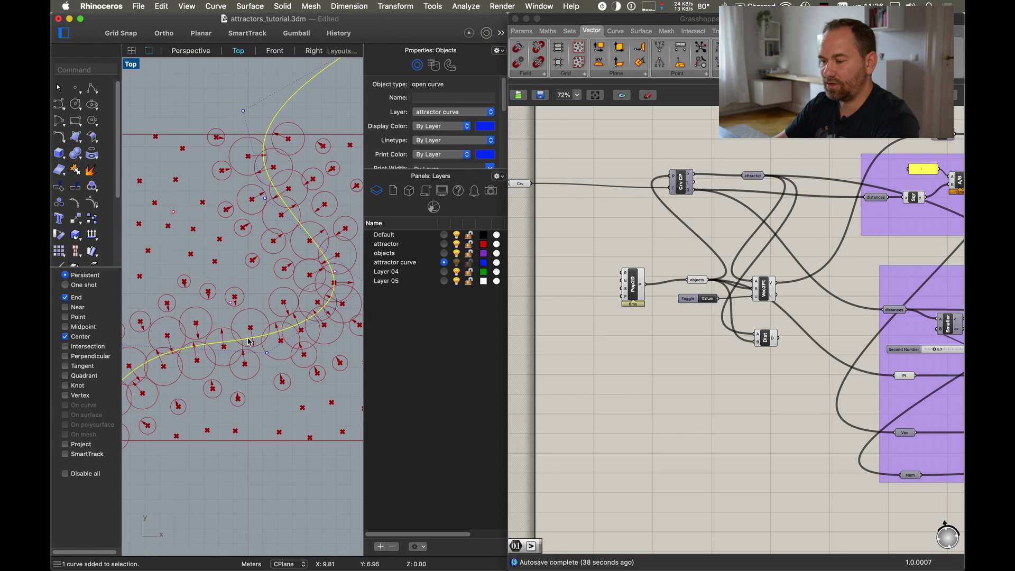
pyautogui.scroll(3, 292, 223)
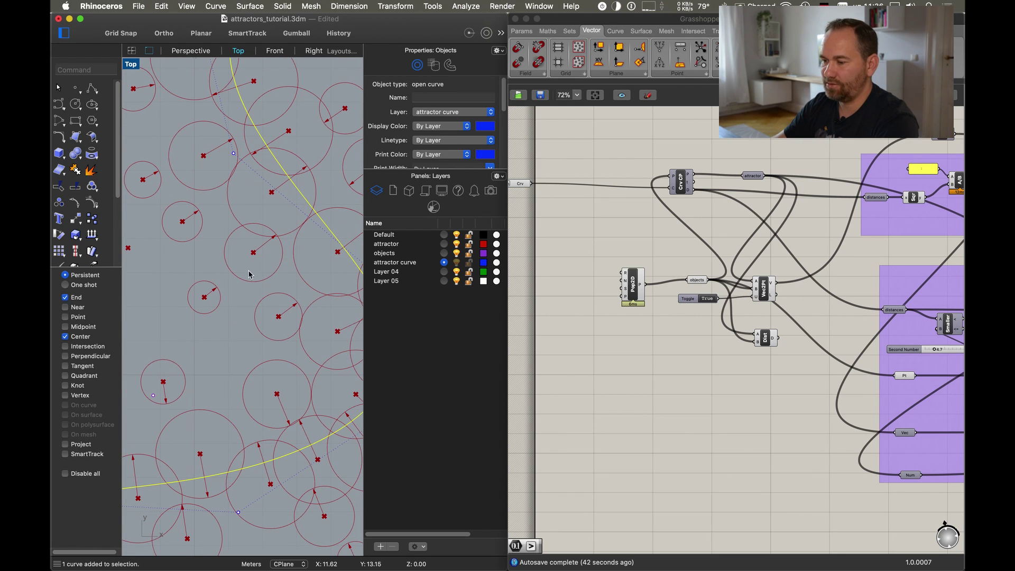
pyautogui.scroll(-4, 220, 299)
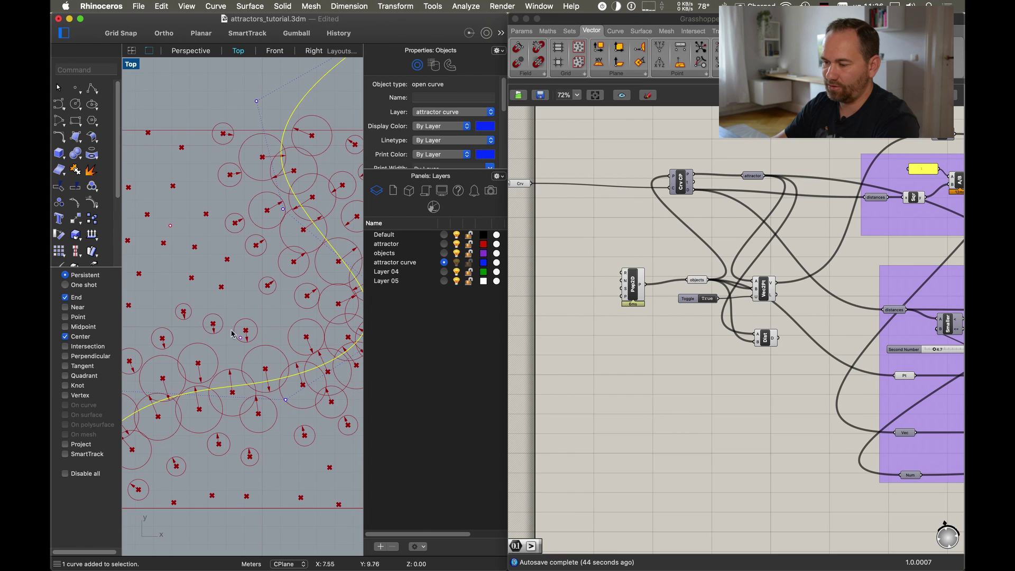
pyautogui.hscroll(-3, 231, 261)
pyautogui.scroll(-2, 238, 275)
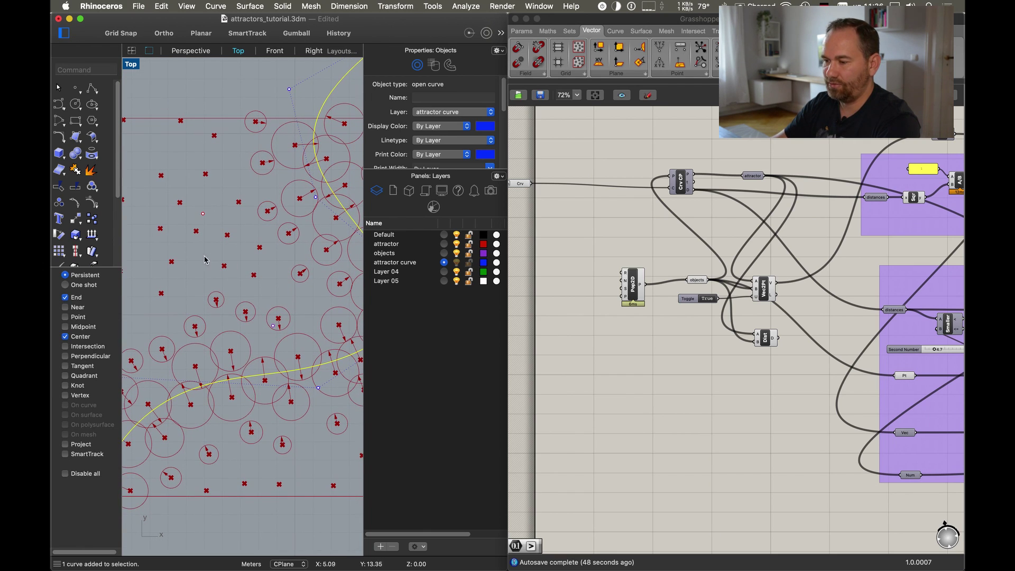
pyautogui.hscroll(8, 225, 202)
pyautogui.scroll(-4, 243, 216)
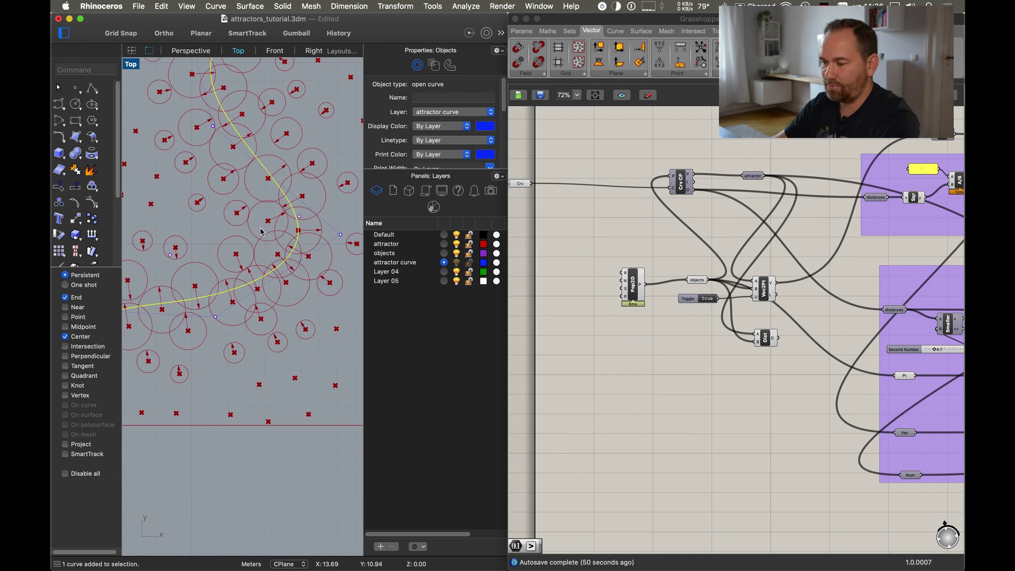
pyautogui.scroll(-5, 281, 250)
pyautogui.scroll(3, 274, 152)
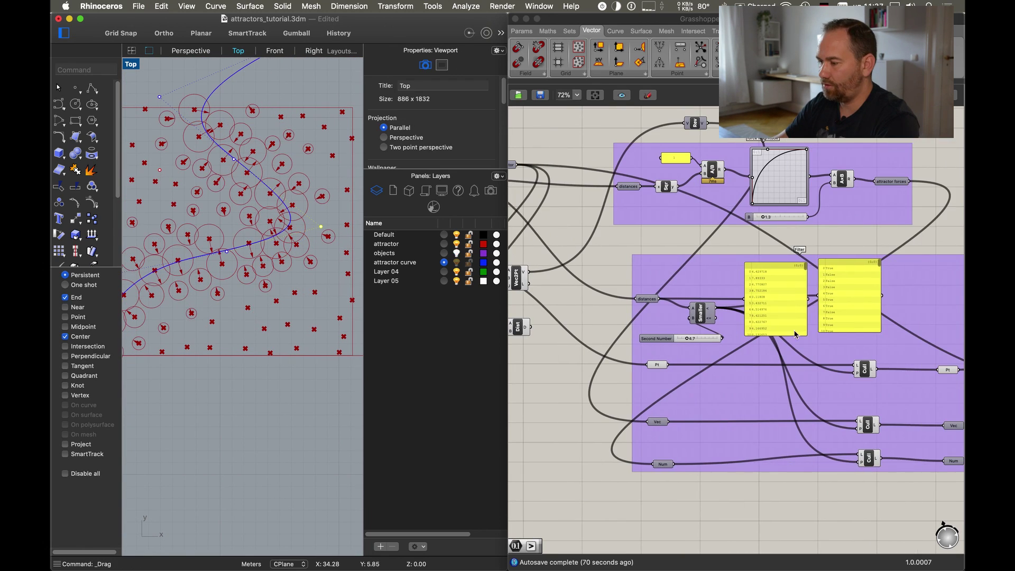
# Enable the Line component below the display group and nudge it slightly
pyautogui.hscroll(6, 738, 333)
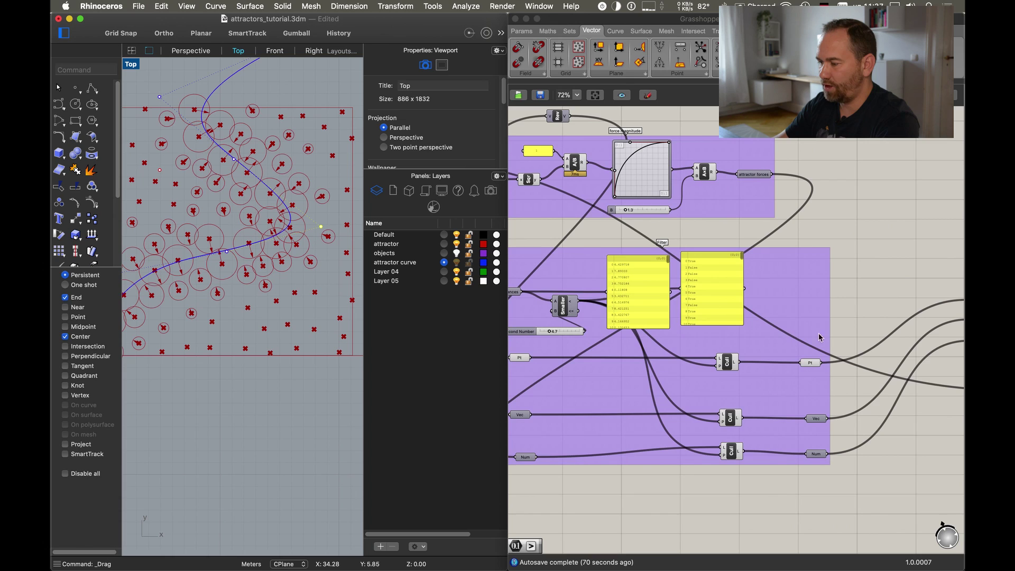
pyautogui.hscroll(3, 740, 335)
pyautogui.scroll(3, 793, 344)
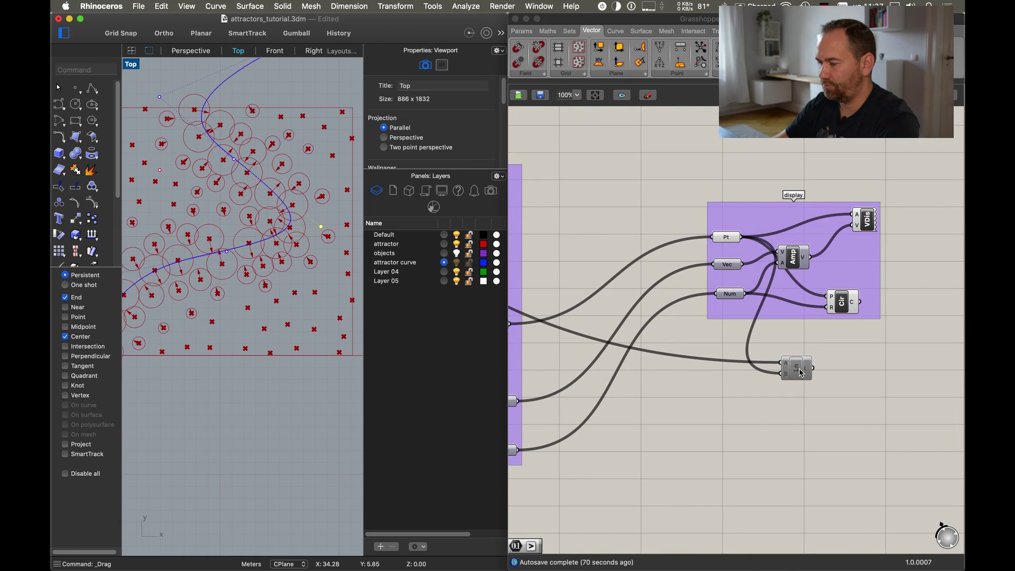
pyautogui.click(796, 368)
pyautogui.rightClick(853, 342)
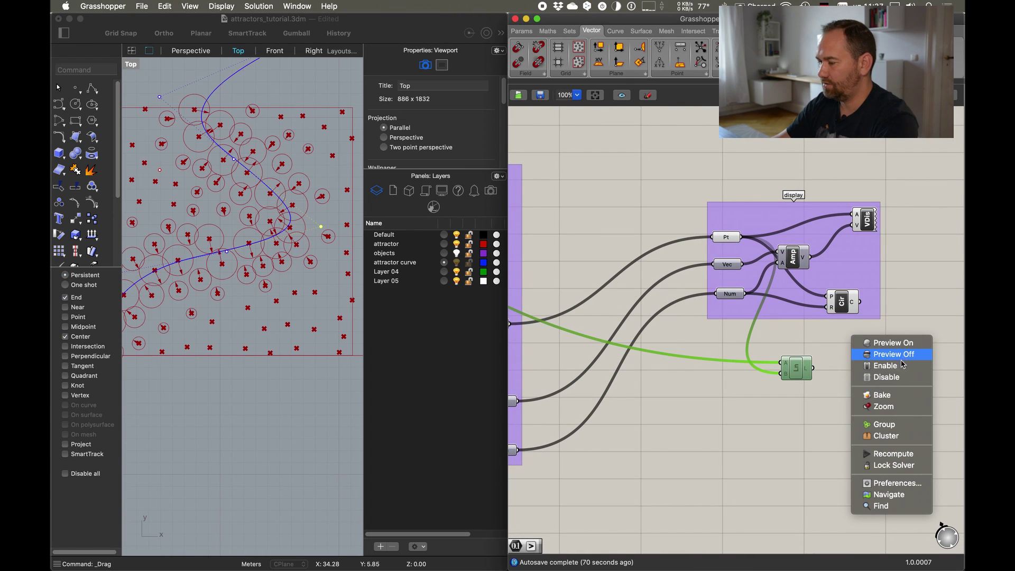
pyautogui.click(893, 366)
pyautogui.moveTo(801, 374); pyautogui.dragTo(805, 369)
pyautogui.click(772, 418)
pyautogui.moveTo(260, 227); pyautogui.dragTo(267, 286, button='right')
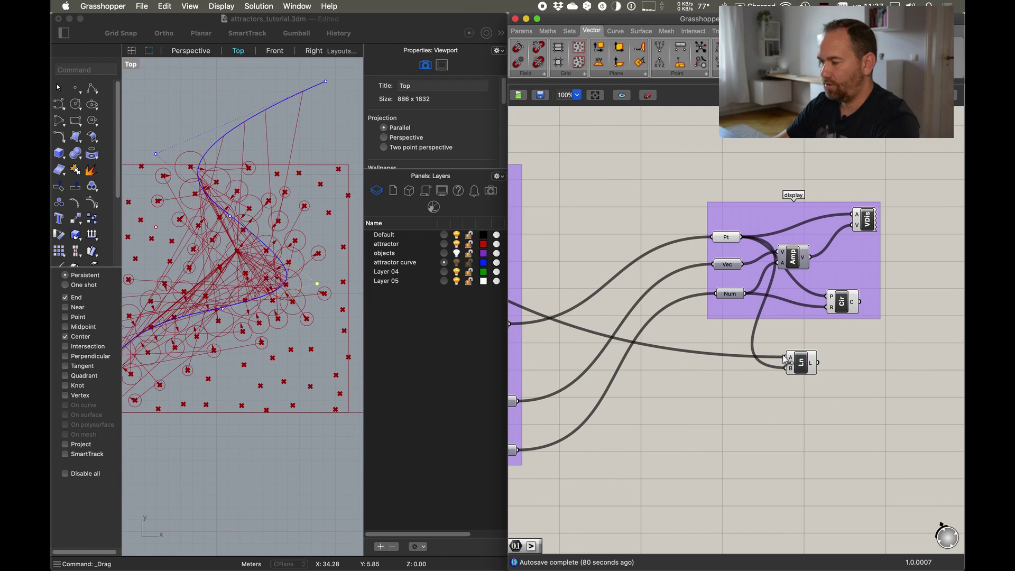
# Examine the Line component's end-point data and trace its inputs back through the filter group to the attractor parameter
pyautogui.moveTo(794, 361)
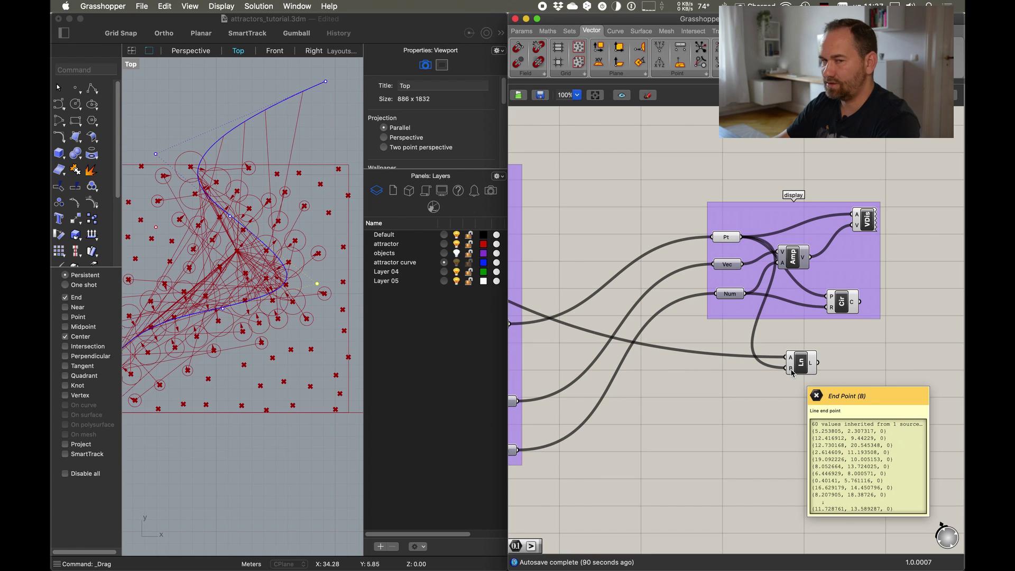
pyautogui.moveTo(794, 372); pyautogui.dragTo(803, 366)
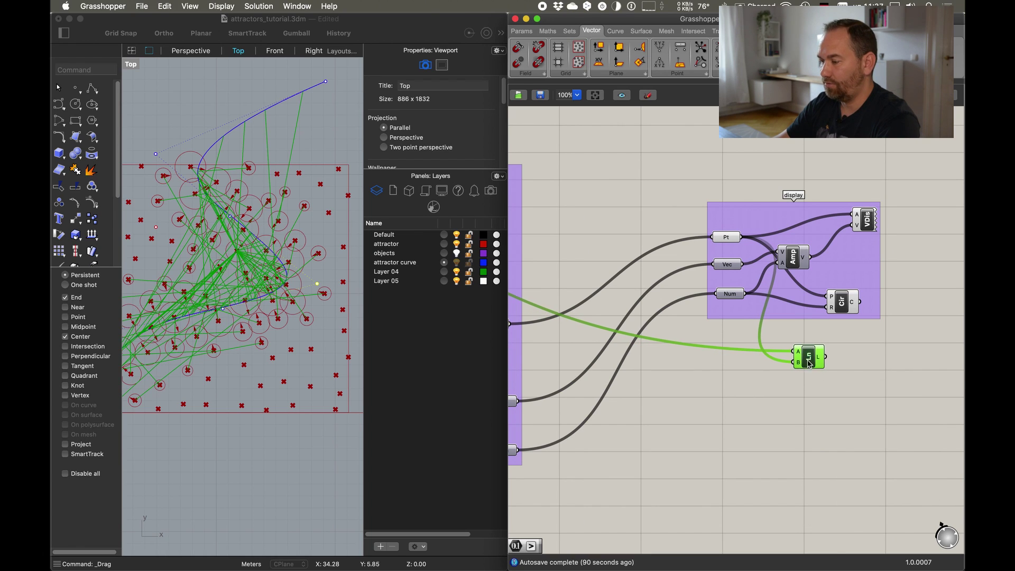
pyautogui.moveTo(718, 375); pyautogui.dragTo(789, 376, button='right')
pyautogui.scroll(-5, 785, 397)
pyautogui.moveTo(561, 278); pyautogui.dragTo(775, 286, button='right')
pyautogui.moveTo(502, 194); pyautogui.dragTo(535, 208, button='right')
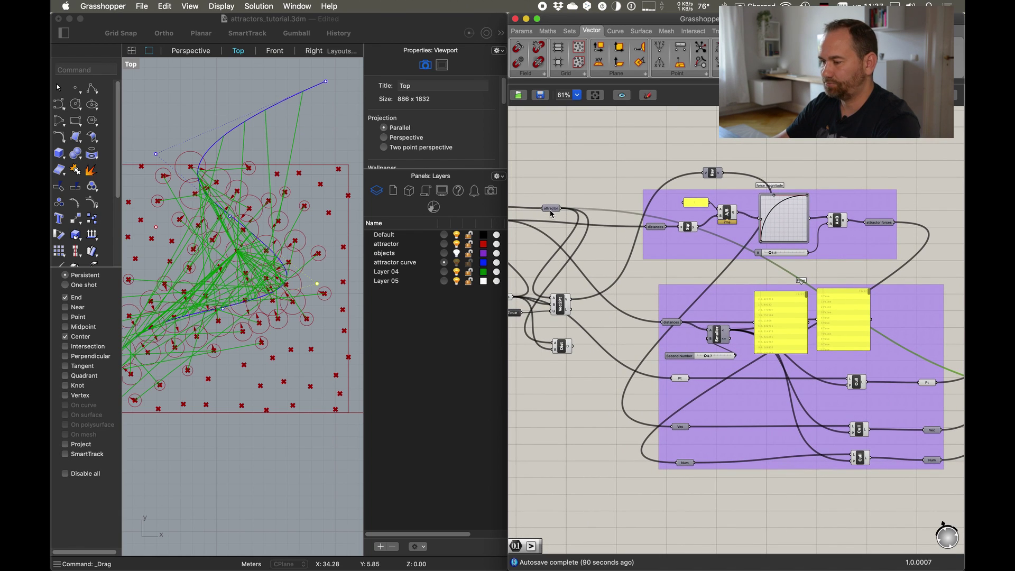
pyautogui.moveTo(655, 287); pyautogui.dragTo(531, 231, button='right')
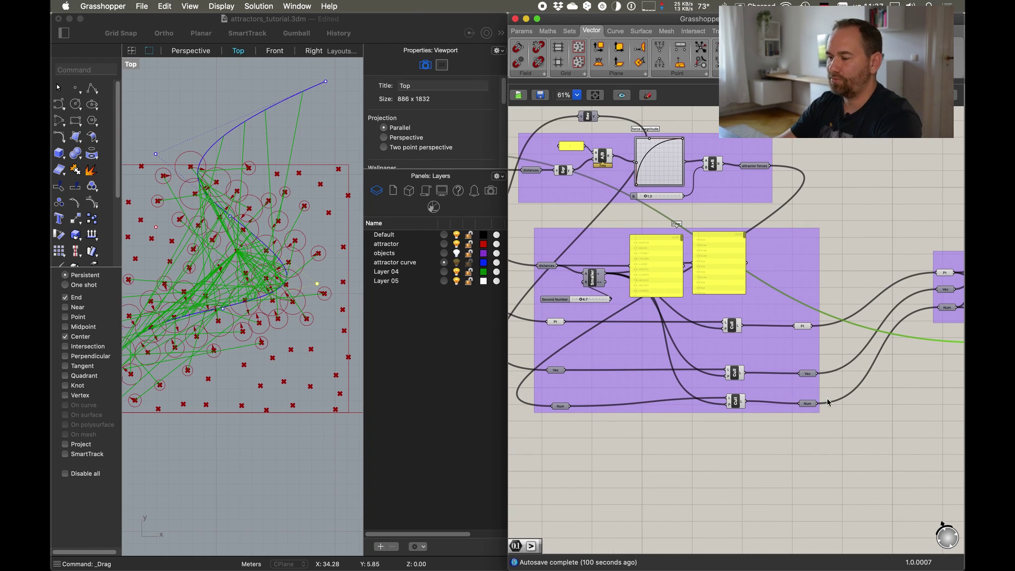
pyautogui.moveTo(529, 158); pyautogui.dragTo(685, 189, button='right')
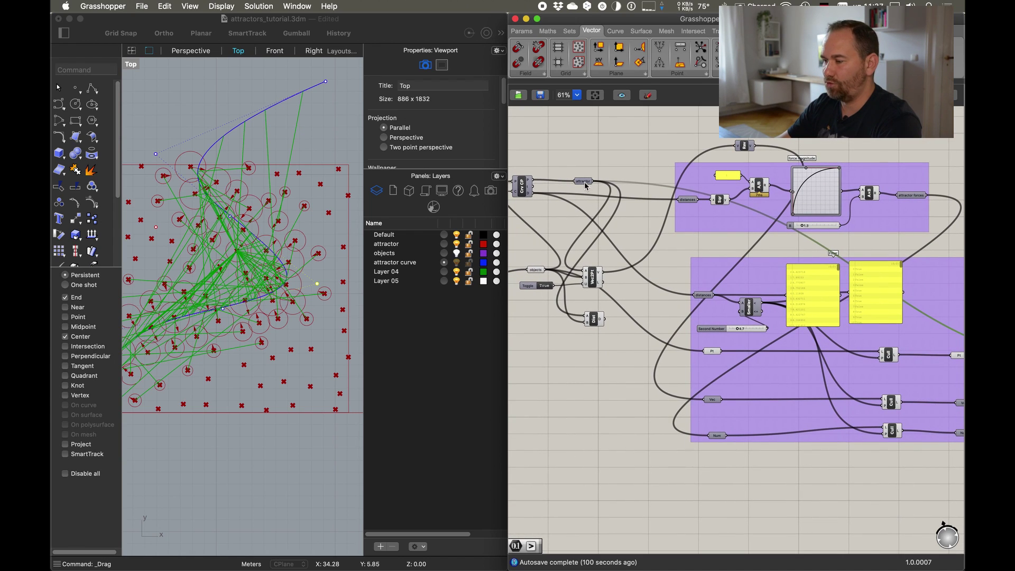
pyautogui.moveTo(588, 185); pyautogui.dragTo(582, 182)
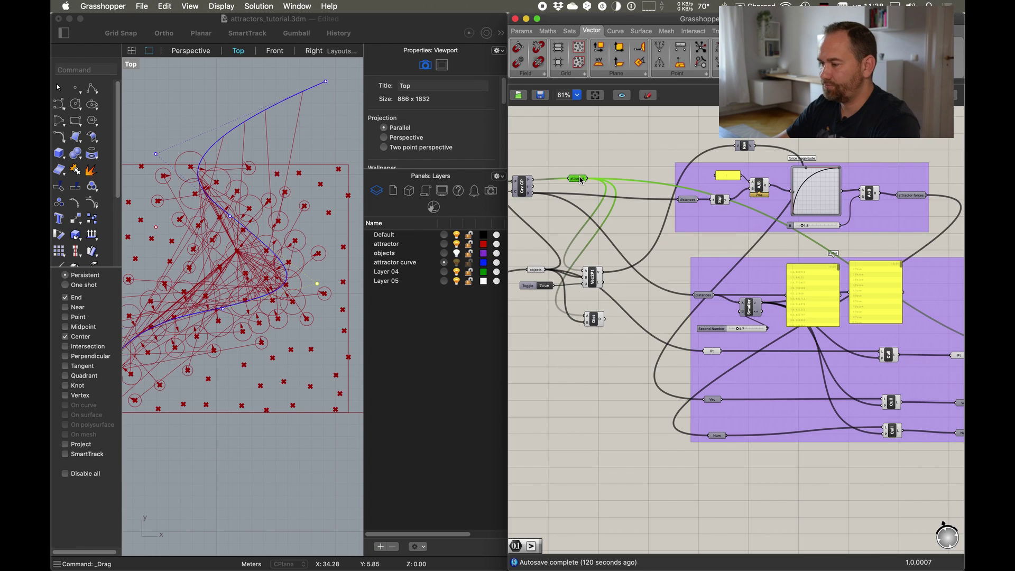
# Duplicate the Cull Pattern component of the Num branch and place the copy just below the filter group
pyautogui.hscroll(3, 837, 429)
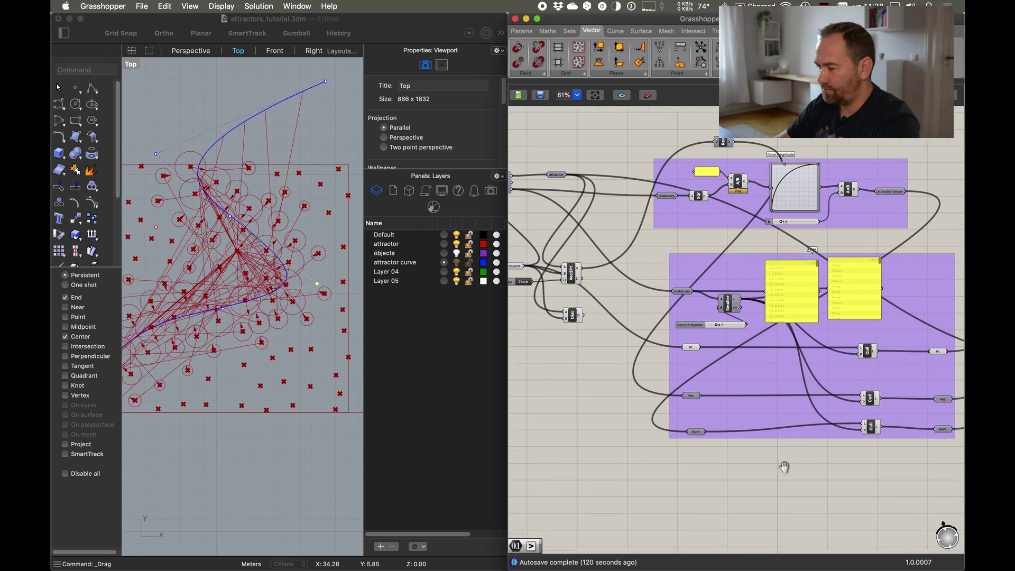
pyautogui.click(833, 425)
pyautogui.press('super+c')
pyautogui.press('super+c')
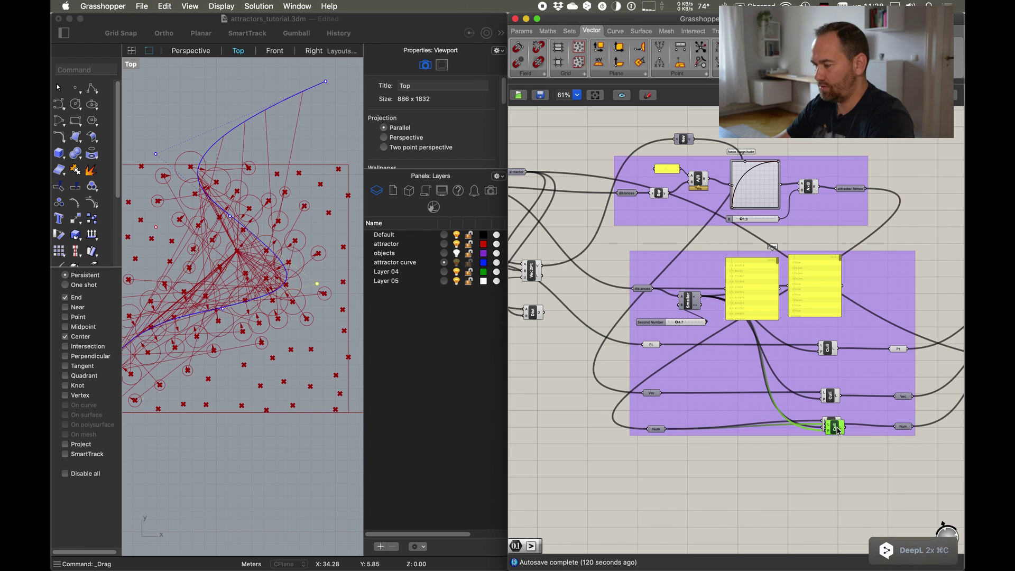
pyautogui.press('super+v')
pyautogui.moveTo(834, 470); pyautogui.dragTo(833, 474)
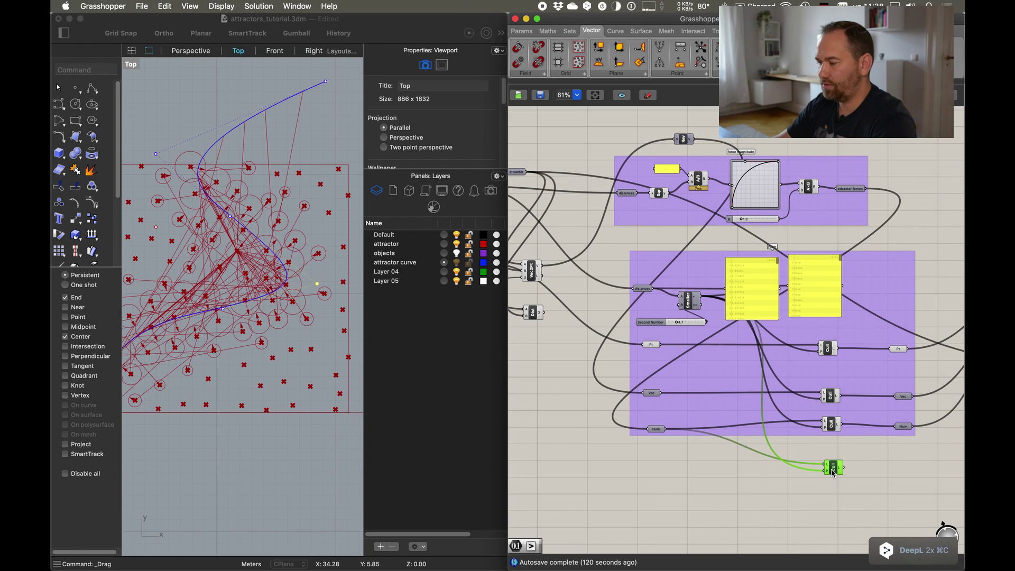
# Add a Point parameter below the filter group, feed it from the attractor parameter, and wire it into the copied Cull Pattern's list input
pyautogui.moveTo(617, 264); pyautogui.dragTo(645, 262, button='right')
pyautogui.moveTo(554, 168); pyautogui.dragTo(803, 456)
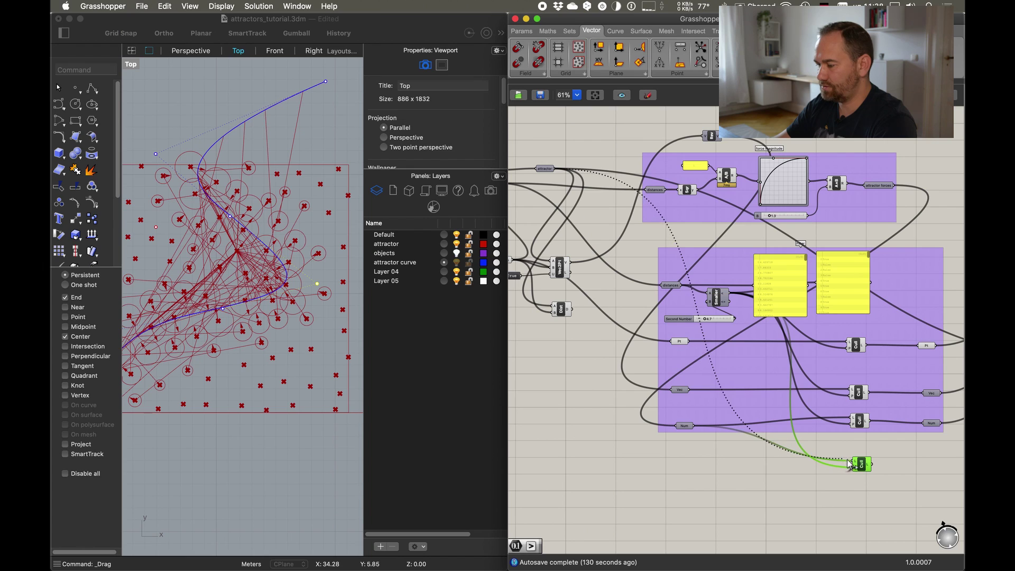
pyautogui.doubleClick(692, 468)
pyautogui.write('point')
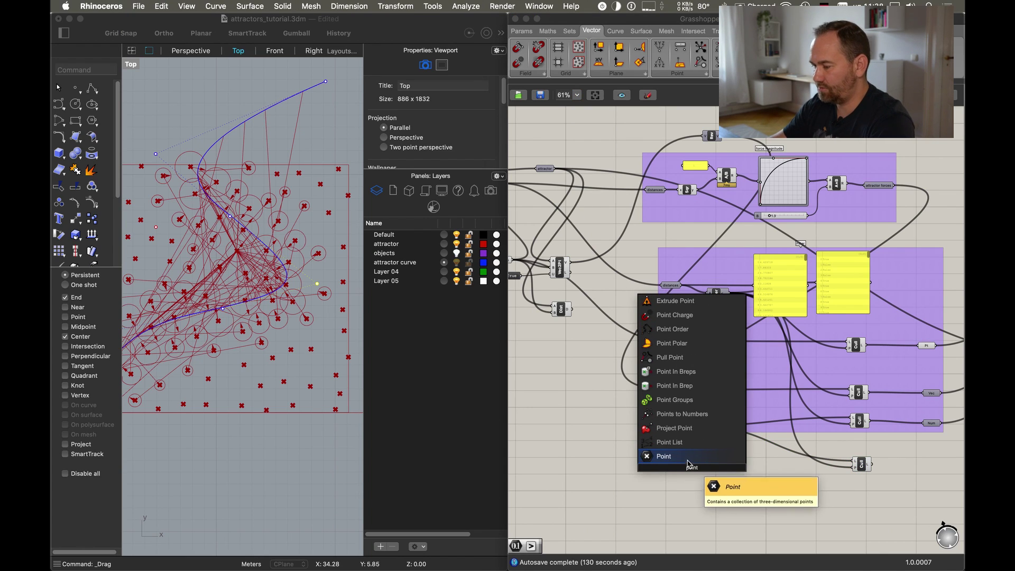
pyautogui.press('Return')
pyautogui.moveTo(683, 468); pyautogui.dragTo(554, 168)
pyautogui.moveTo(707, 470); pyautogui.dragTo(854, 467)
# Add a second Point parameter after the copied Cull Pattern and connect the culled list to it
pyautogui.moveTo(925, 467); pyautogui.dragTo(814, 441, button='right')
pyautogui.doubleClick(814, 441)
pyautogui.write('point')
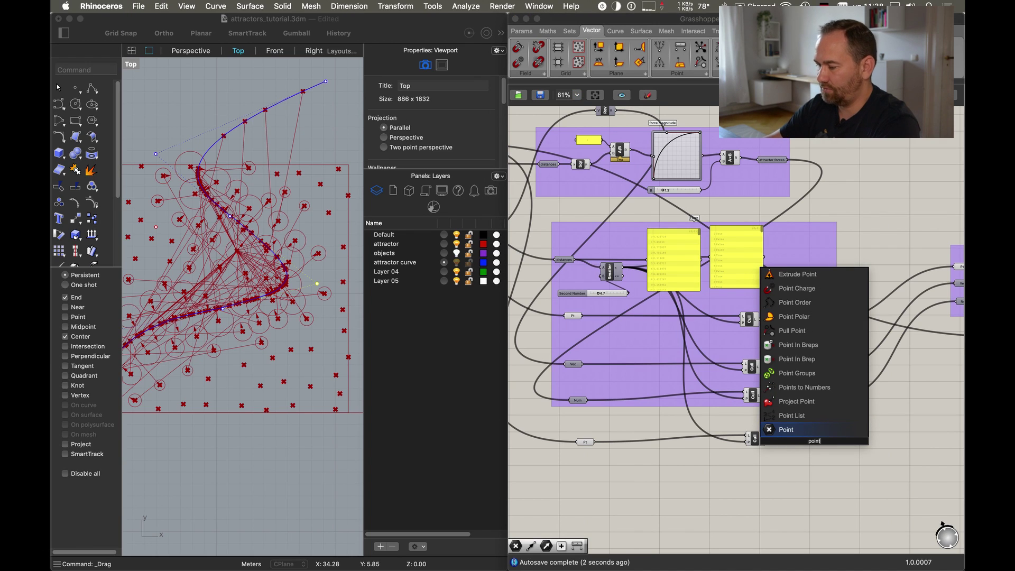
pyautogui.press('Return')
pyautogui.moveTo(765, 439); pyautogui.dragTo(813, 443)
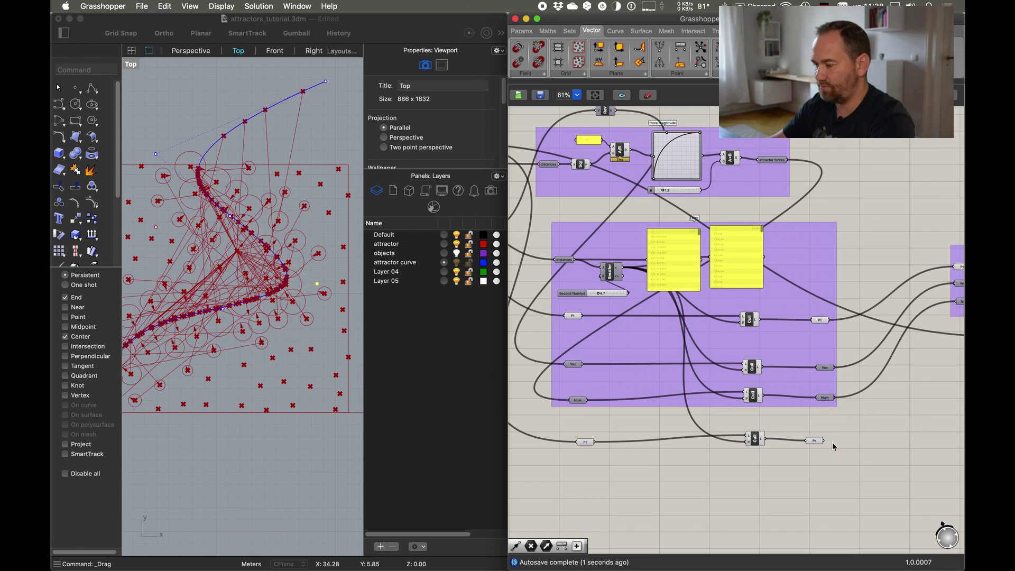
# Wire the culled attractor Point parameter into the Line component's start-point input and preview the resulting lines
pyautogui.hscroll(5, 813, 384)
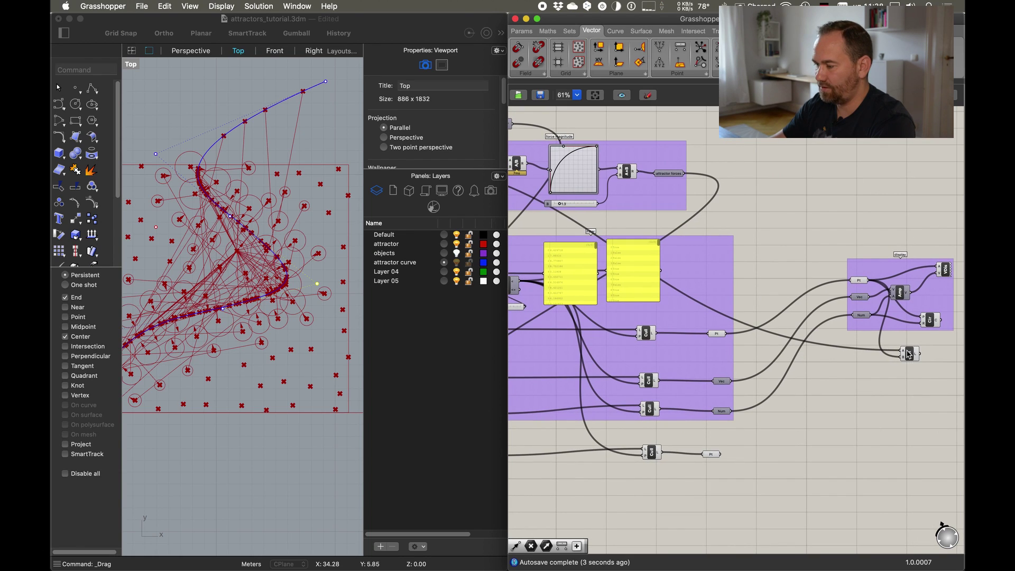
pyautogui.moveTo(742, 464); pyautogui.dragTo(720, 455)
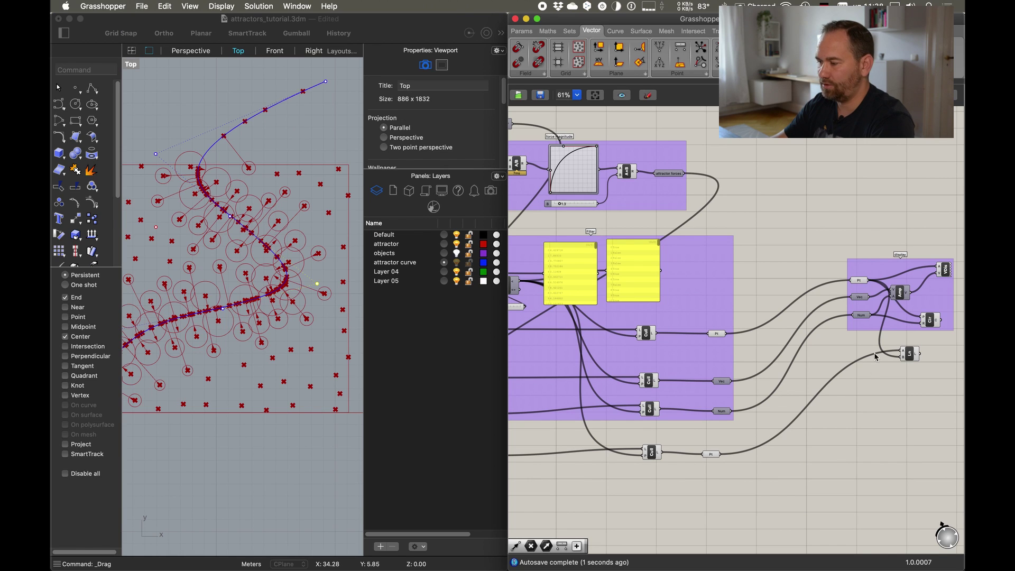
pyautogui.click(911, 355)
pyautogui.scroll(8, 197, 299)
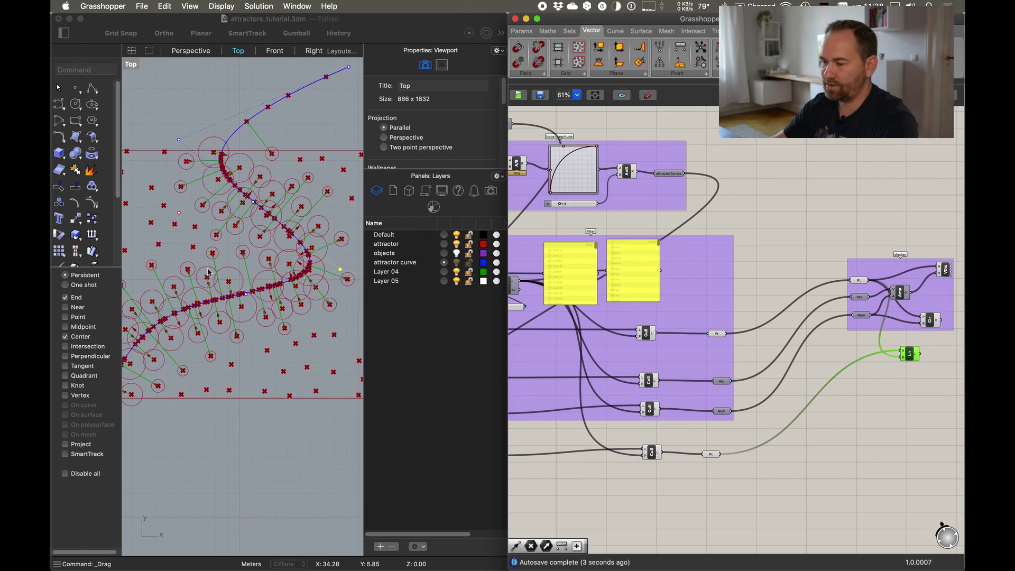
pyautogui.click(879, 403)
# Examine the connecting lines between the circle centres and their closest points along the attractor curve in the Rhino viewport
pyautogui.scroll(3, 265, 337)
pyautogui.hscroll(3, 264, 338)
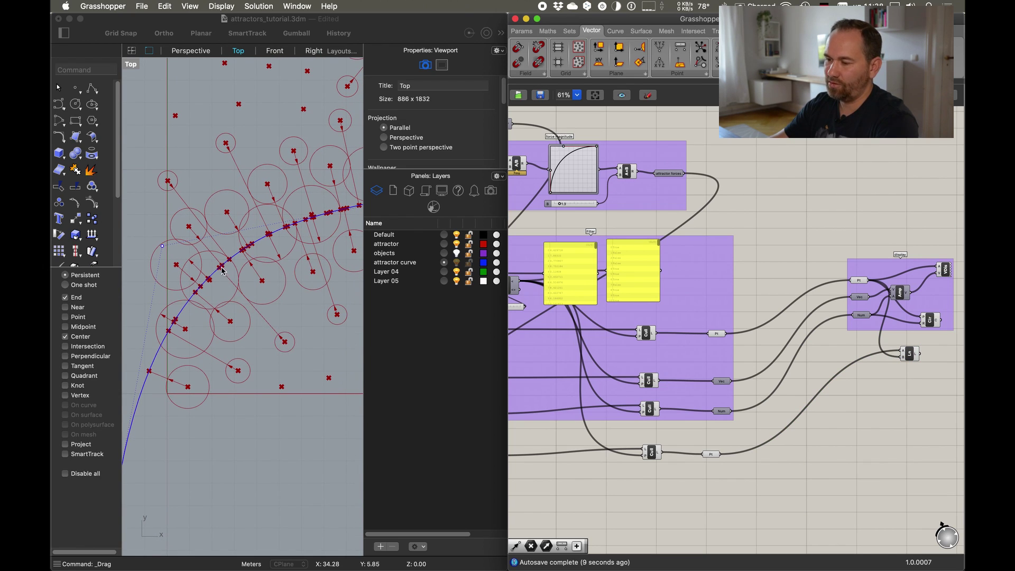
pyautogui.moveTo(314, 291); pyautogui.dragTo(288, 318, button='right')
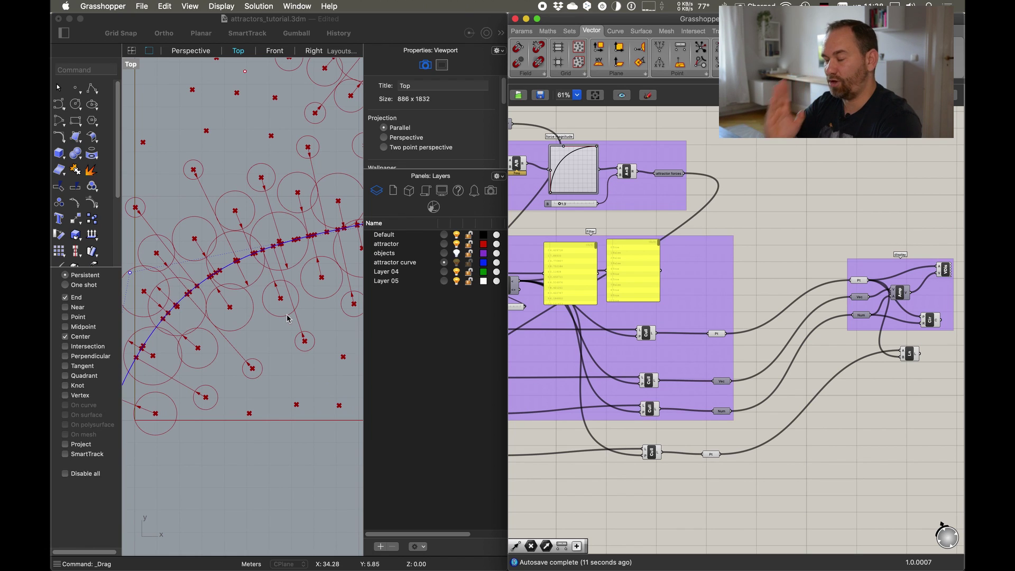
pyautogui.scroll(3, 290, 319)
pyautogui.hscroll(5, 289, 319)
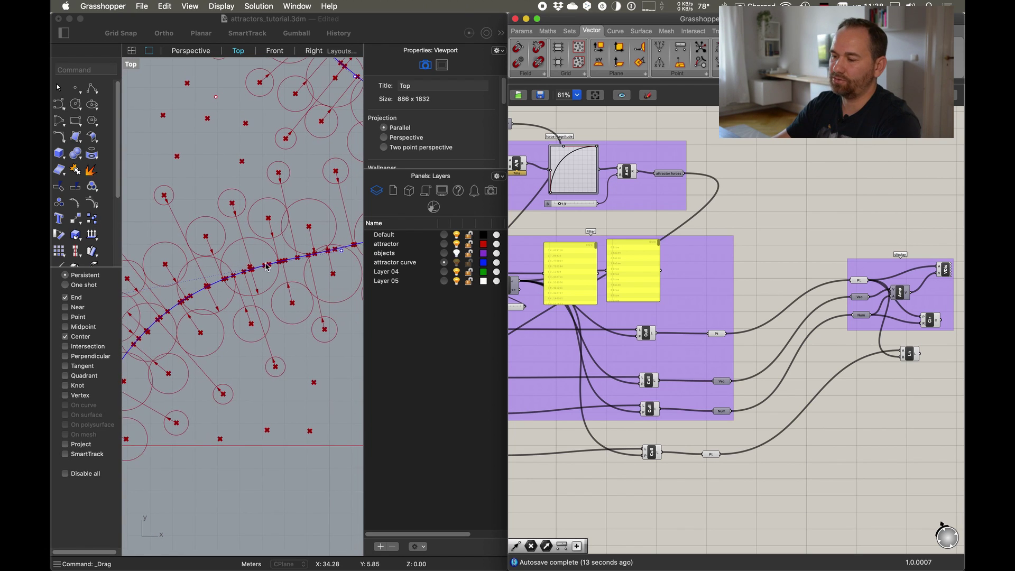
pyautogui.scroll(5, 313, 288)
pyautogui.hscroll(3, 313, 288)
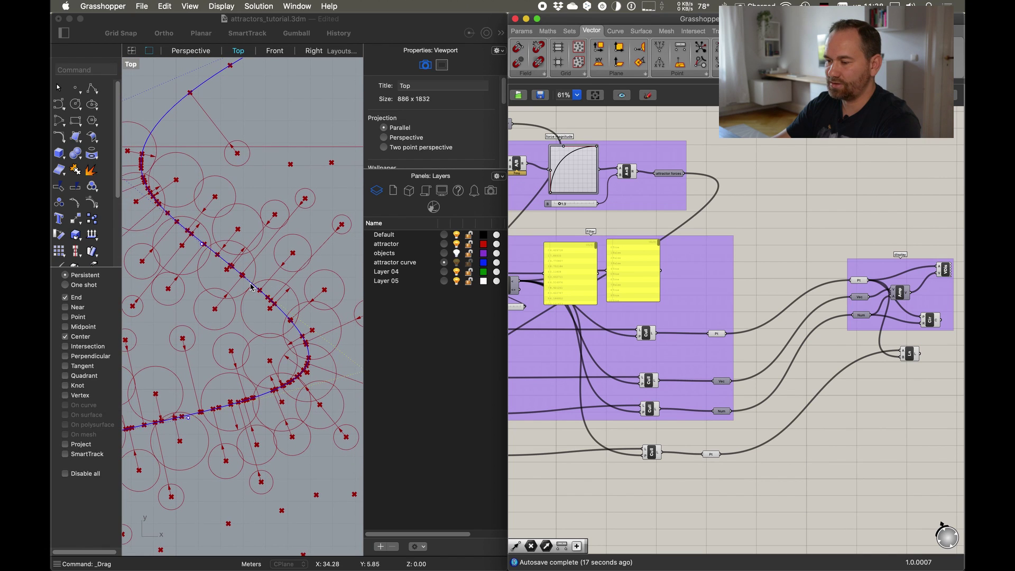
# Select the attractor curve in Rhino and move it slightly across the point field
pyautogui.click(252, 287)
pyautogui.click(251, 286)
pyautogui.moveTo(251, 283); pyautogui.dragTo(288, 297)
# Set the Second Number distance threshold of the Smaller Than component in the filter group to 2.8
pyautogui.scroll(-5, 288, 296)
pyautogui.hscroll(-10, 756, 372)
pyautogui.scroll(-2, 756, 373)
pyautogui.scroll(6, 757, 372)
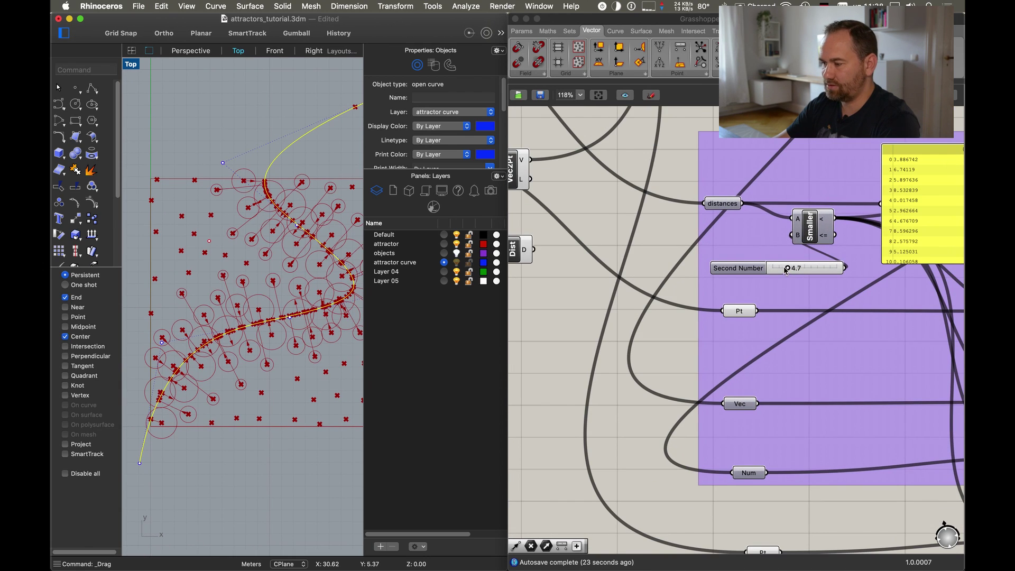
pyautogui.click(791, 270)
pyautogui.moveTo(790, 270)
pyautogui.mouseDown()
pyautogui.moveTo(801, 272)
pyautogui.moveTo(775, 278)
pyautogui.moveTo(784, 277)
pyautogui.mouseUp()
# Add the new Cull Pattern and its input and output Point parameters to the filter group
pyautogui.moveTo(831, 404); pyautogui.dragTo(623, 262, button='right')
pyautogui.scroll(-3, 725, 349)
pyautogui.moveTo(725, 349); pyautogui.dragTo(785, 299, button='right')
pyautogui.moveTo(796, 344); pyautogui.dragTo(582, 370)
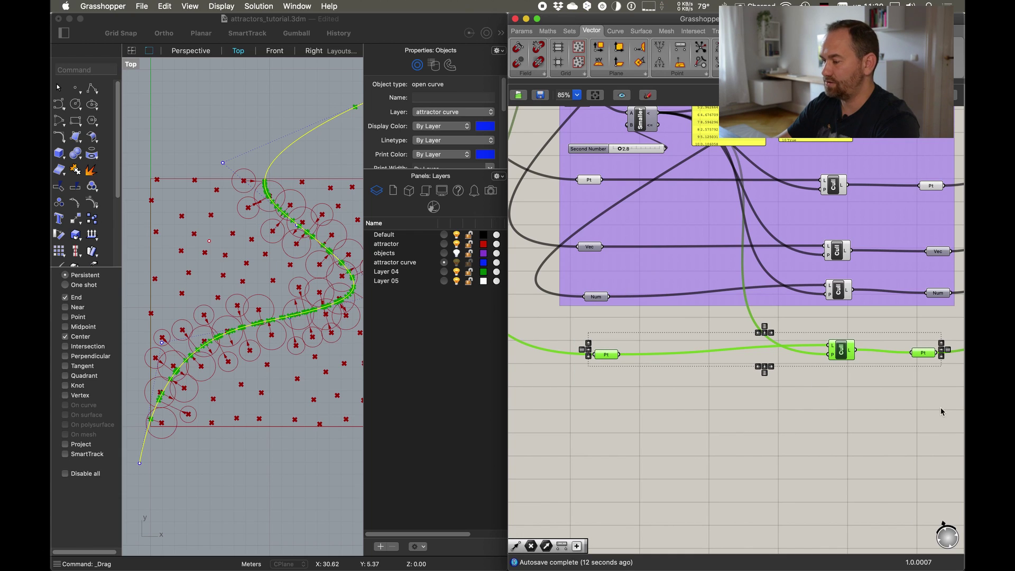
pyautogui.rightClick(674, 270)
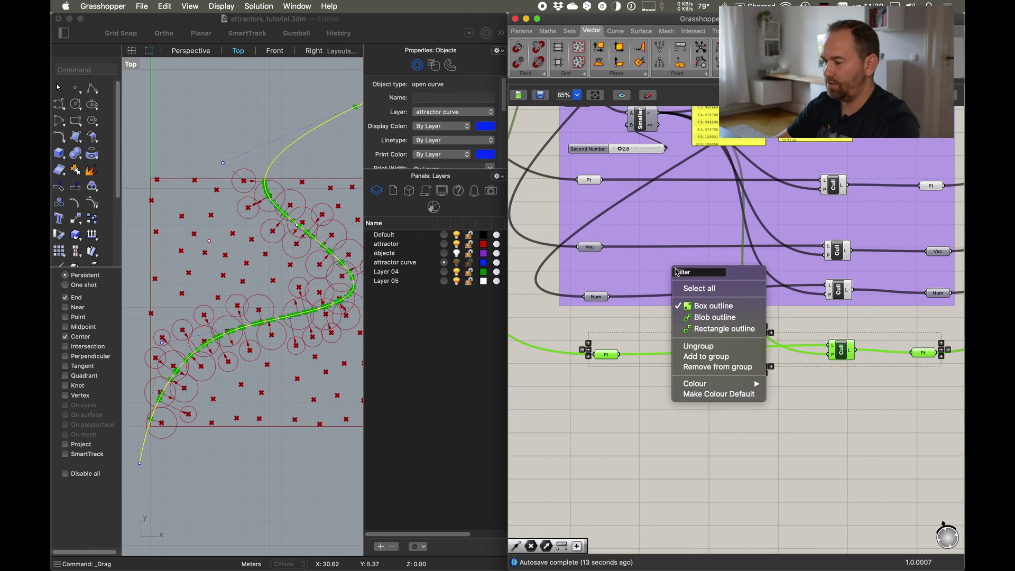
pyautogui.click(706, 357)
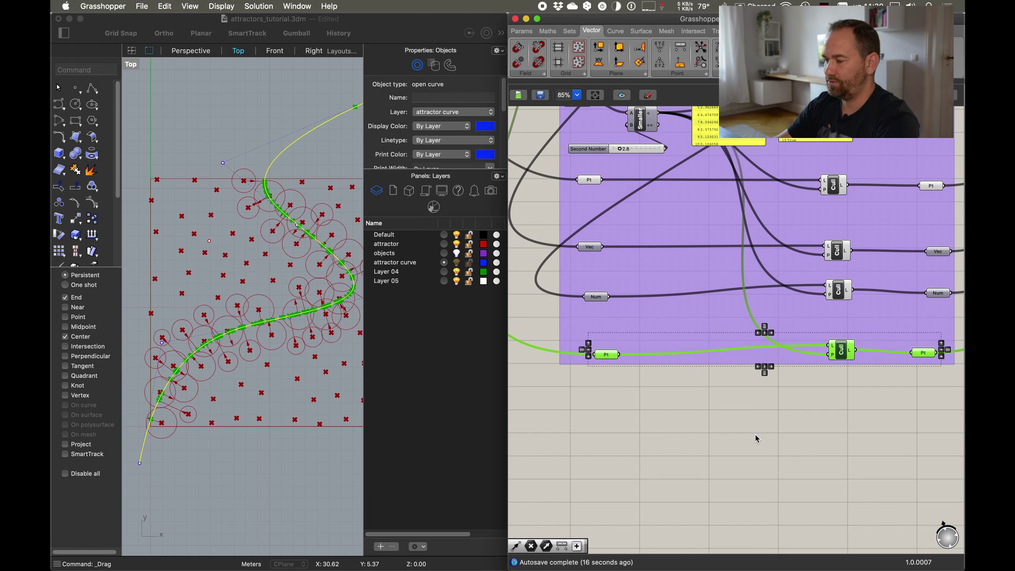
pyautogui.click(791, 421)
pyautogui.scroll(-2, 764, 453)
pyautogui.moveTo(701, 380); pyautogui.dragTo(697, 379)
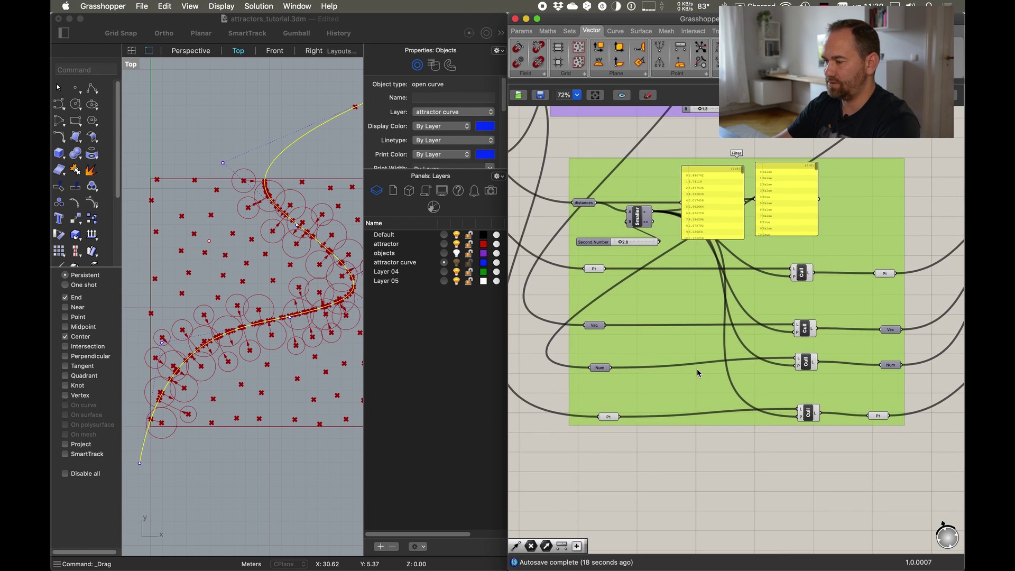
# Add the Line component to the display group and align it below the Circle component
pyautogui.hscroll(8, 775, 433)
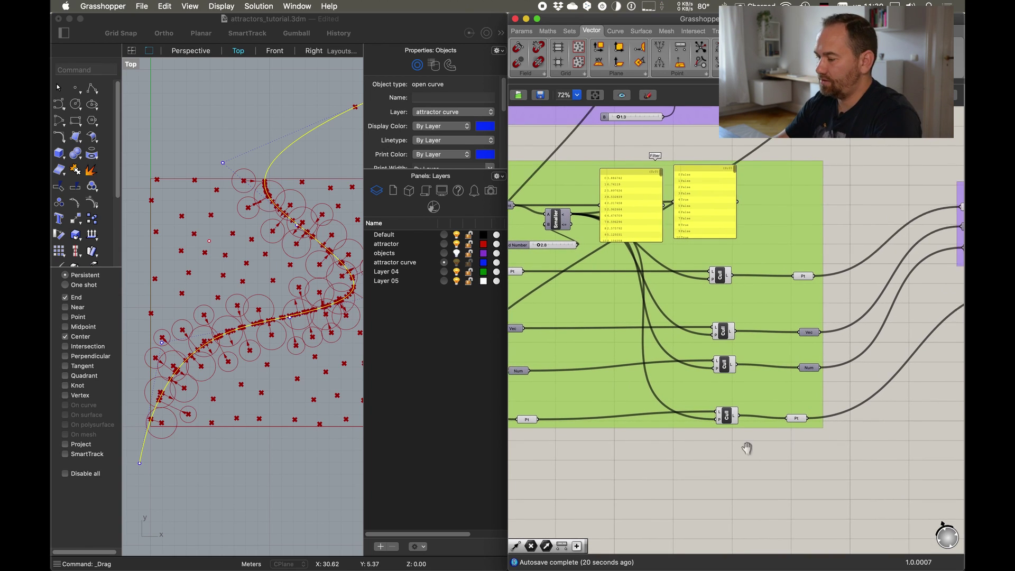
pyautogui.moveTo(889, 328); pyautogui.dragTo(892, 338)
pyautogui.scroll(2, 892, 338)
pyautogui.scroll(1, 837, 337)
pyautogui.rightClick(859, 280)
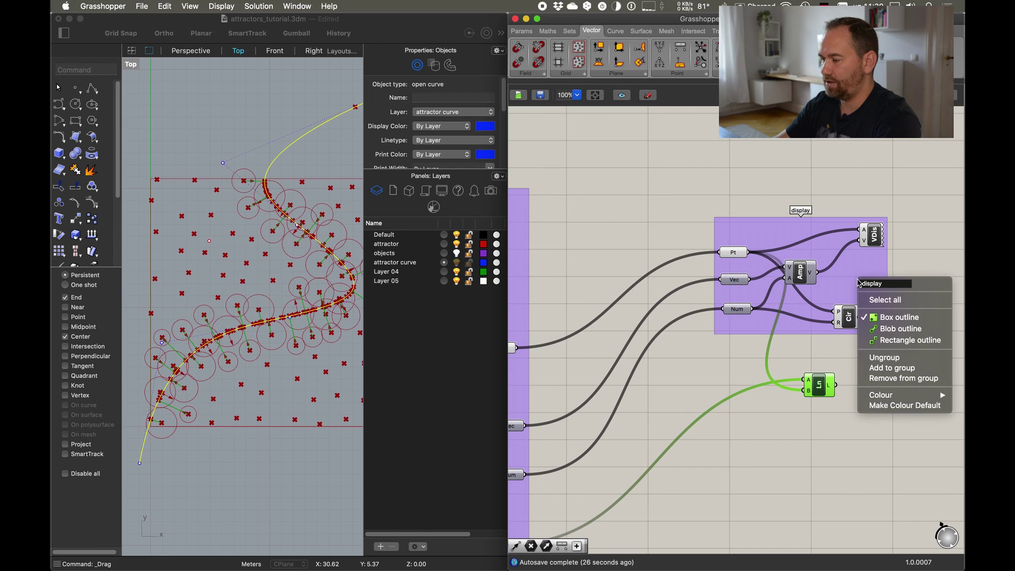
pyautogui.click(879, 367)
pyautogui.moveTo(822, 393); pyautogui.dragTo(854, 378)
pyautogui.click(849, 447)
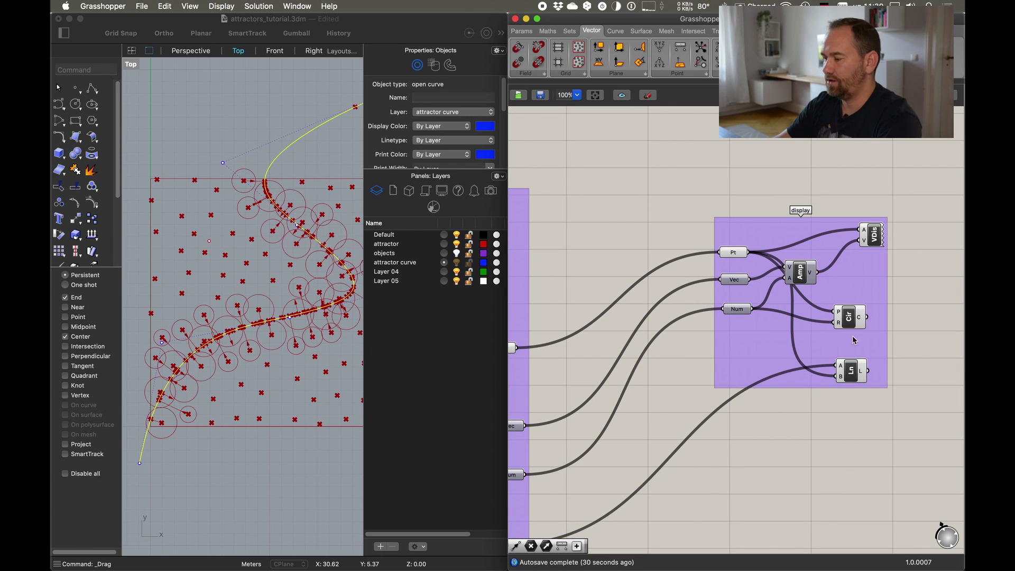
pyautogui.scroll(-3, 854, 362)
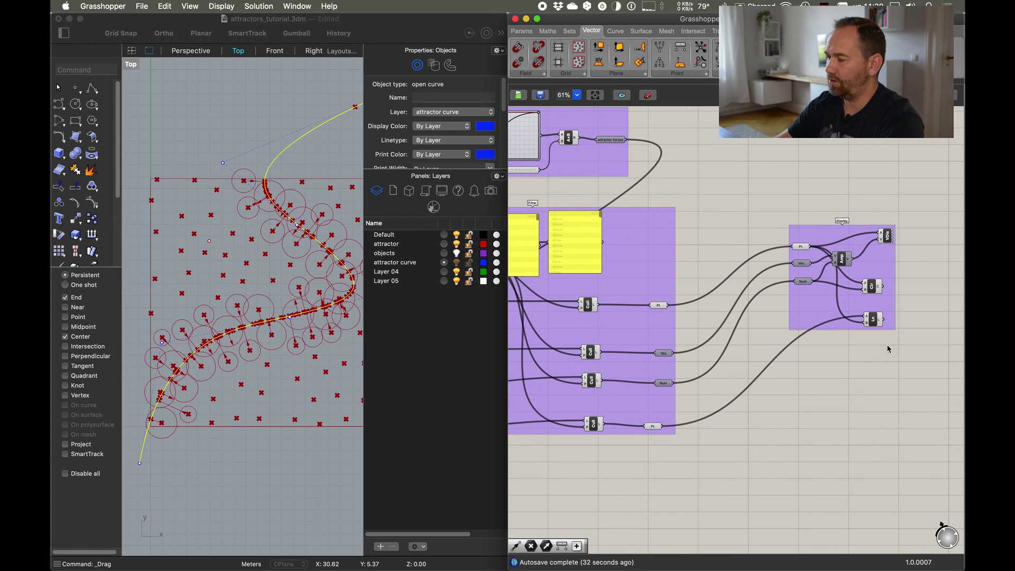
pyautogui.moveTo(799, 352); pyautogui.dragTo(832, 340, button='right')
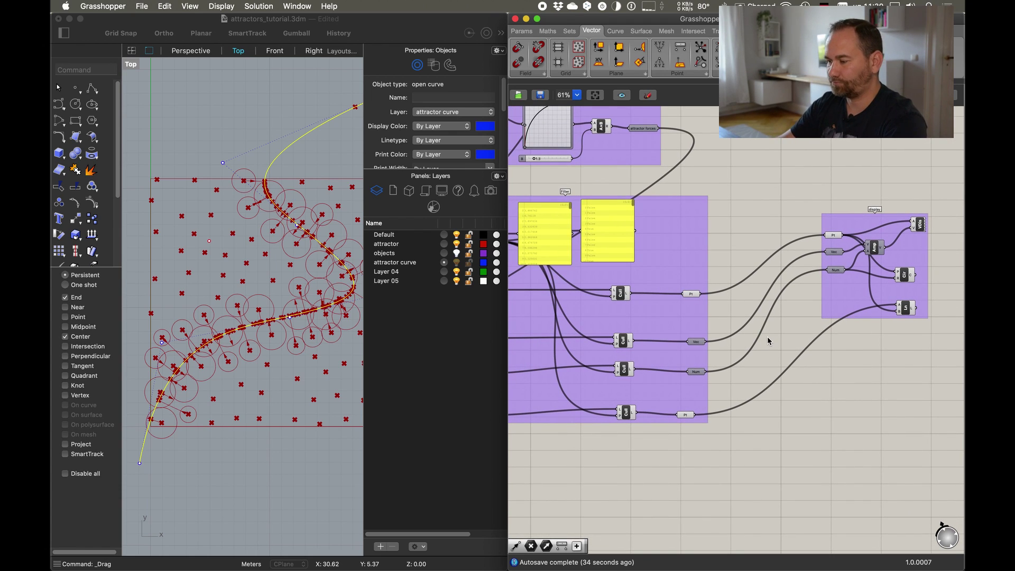